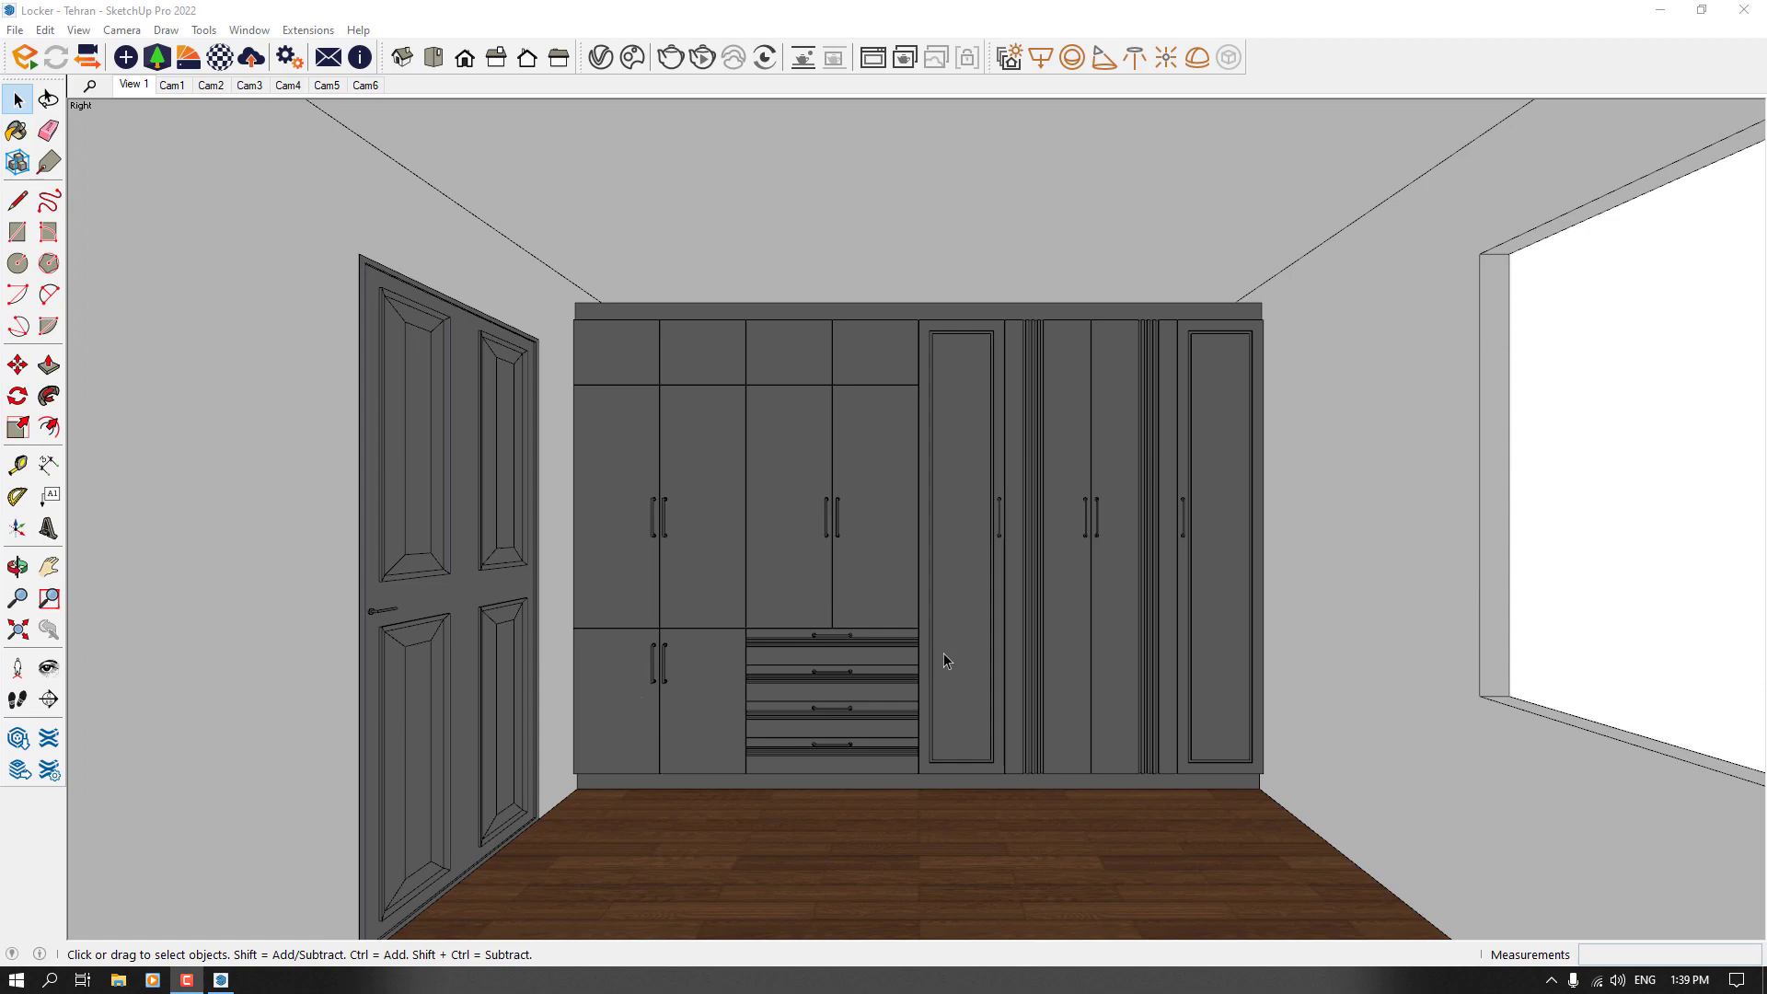
Step: Look over the wardrobe model from the Cam1 and Cam2 scenes and return to the View 1 scene
{"action": "scroll", "coordinate": [947, 651], "scroll_direction": "up", "scroll_amount": 3}
{"action": "middle_click_drag", "start_coordinate": [1091, 611], "coordinate": [920, 675]}
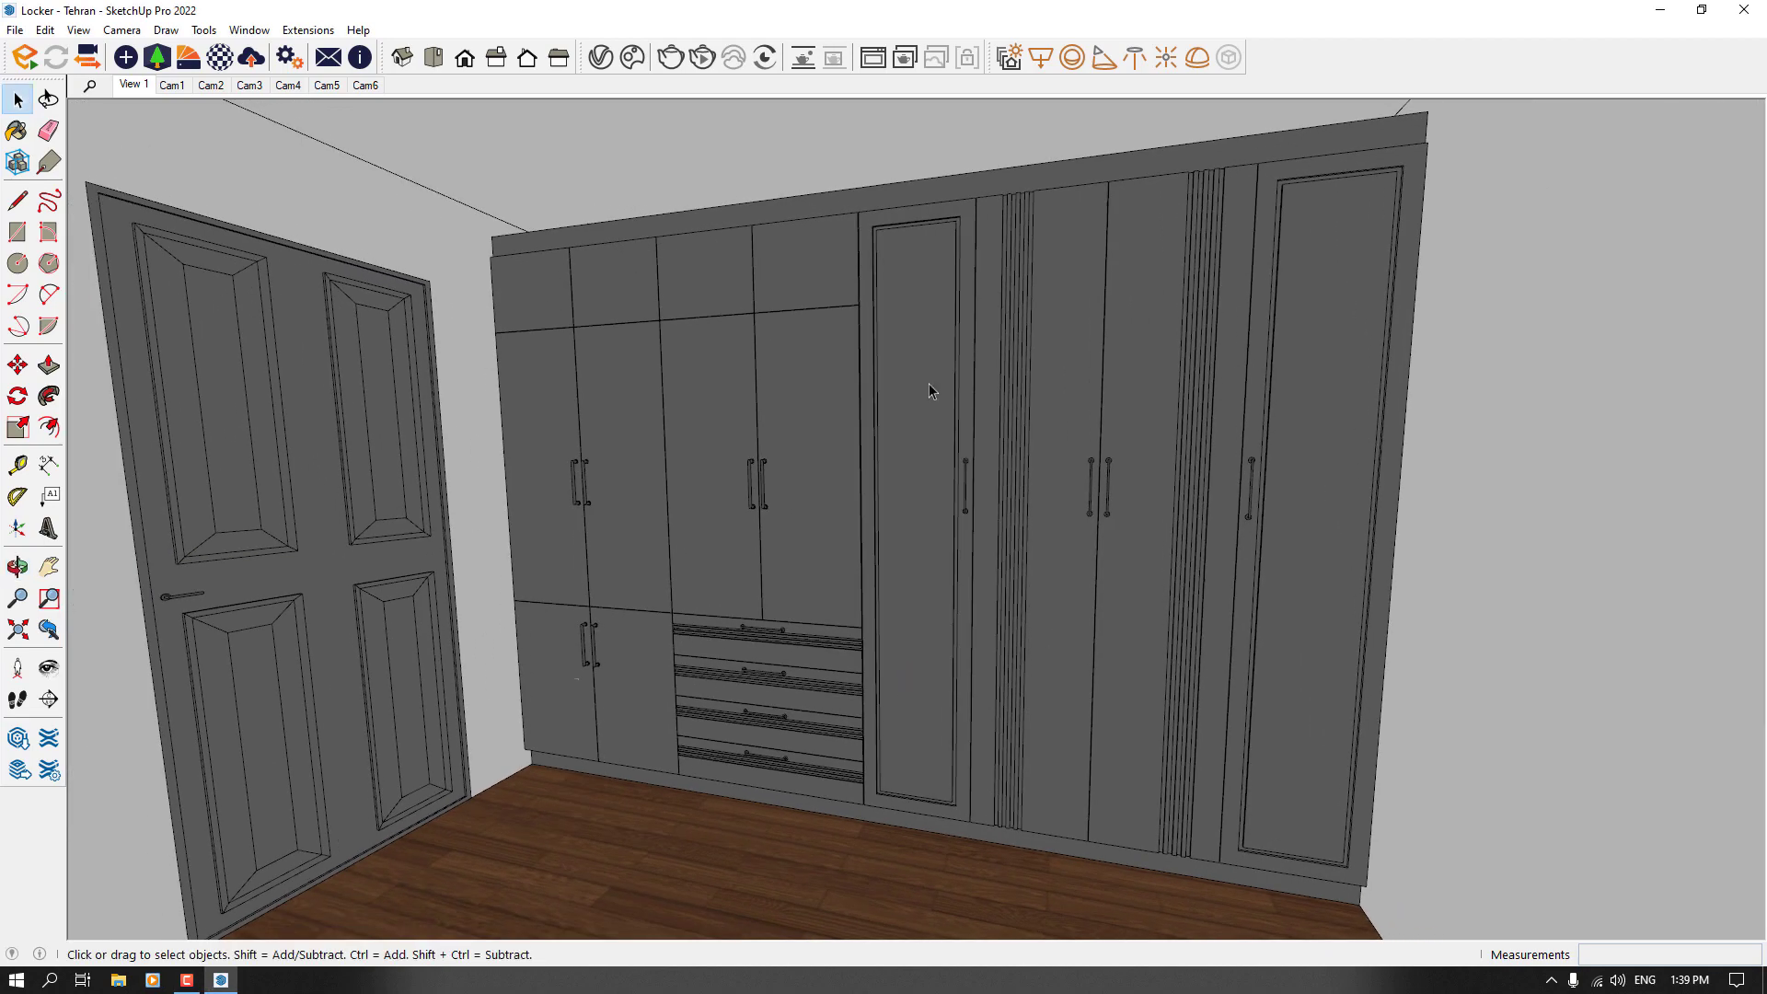
{"action": "left_click", "coordinate": [171, 85]}
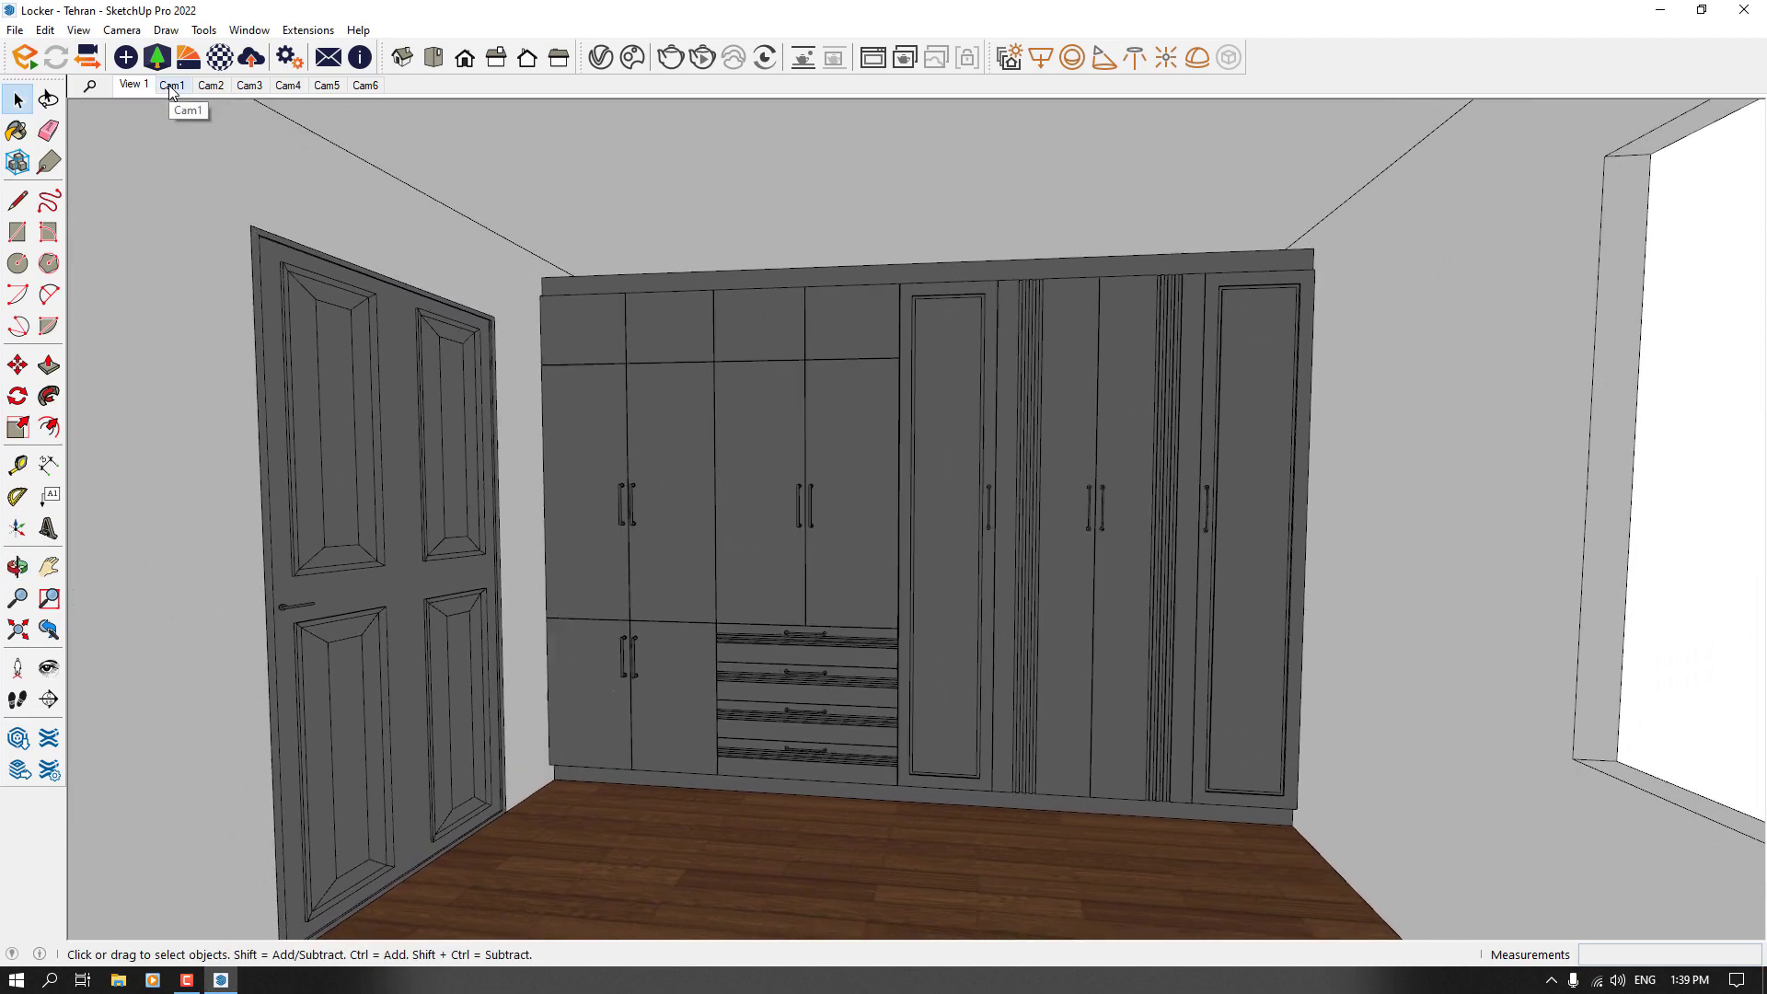
{"action": "left_click", "coordinate": [171, 86]}
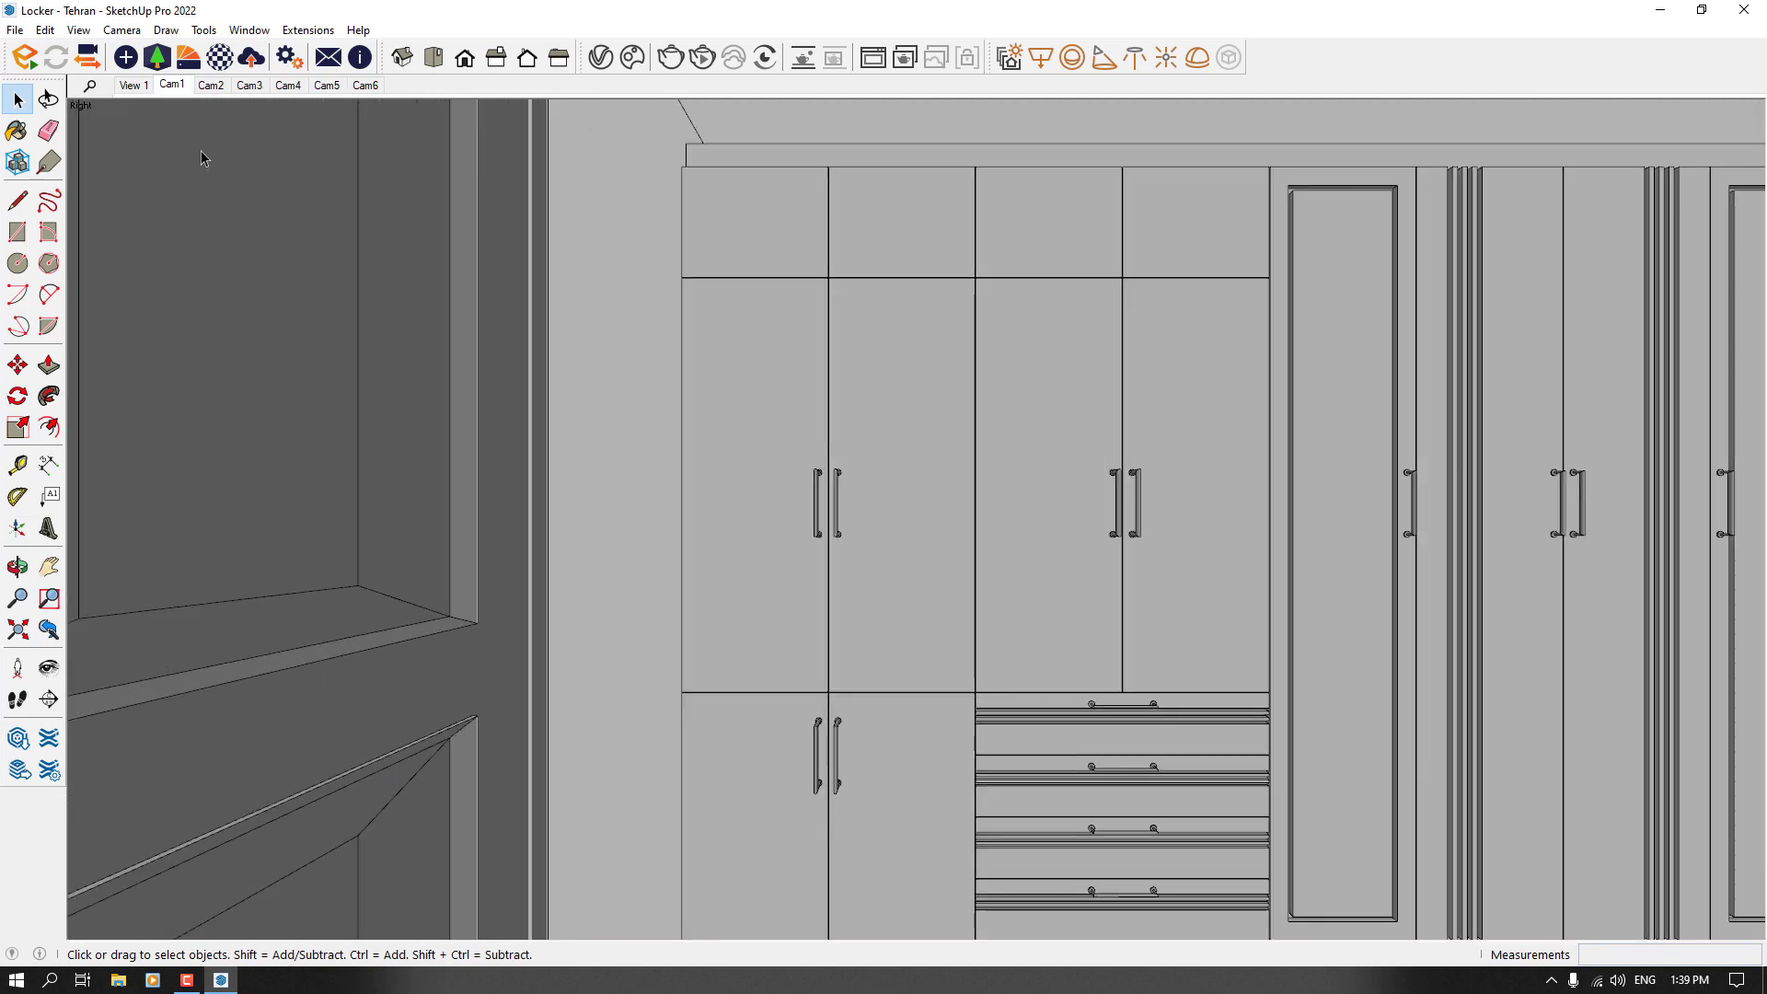
{"action": "left_click", "coordinate": [208, 88]}
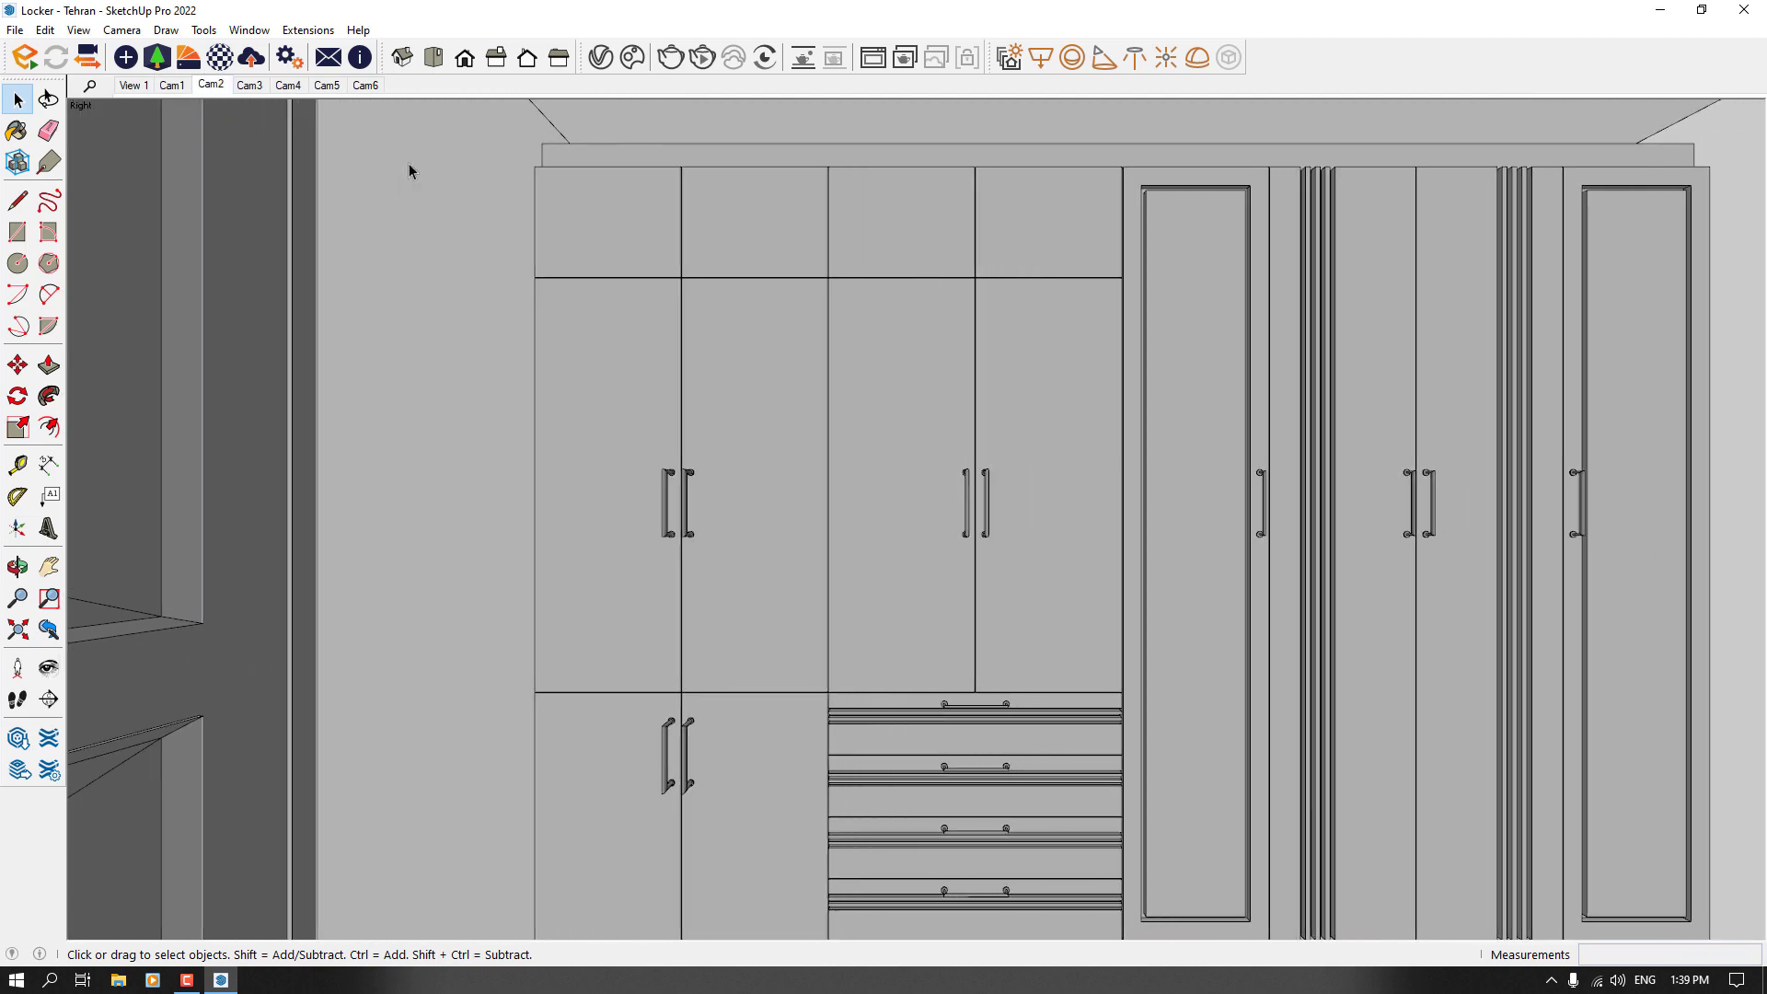
{"action": "left_click", "coordinate": [138, 88]}
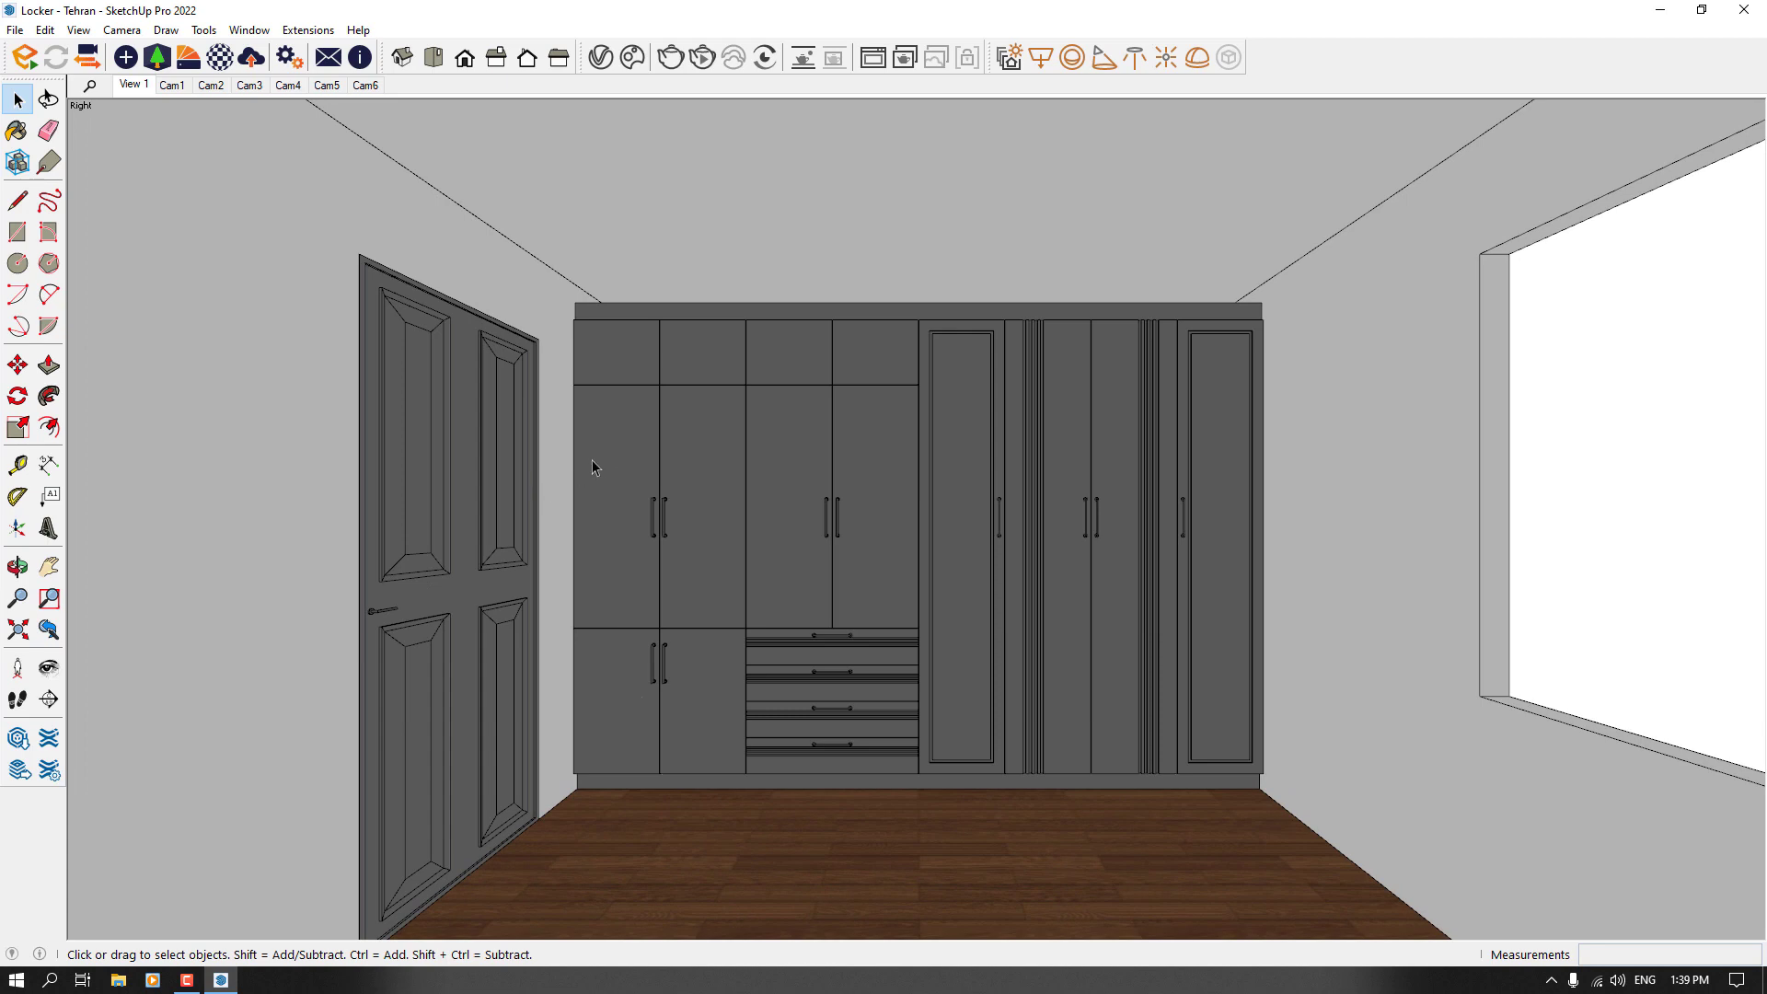
Step: Bring up the Default Tray, collapse its material and entity information, and show the shadow settings
{"action": "left_click", "coordinate": [20, 152]}
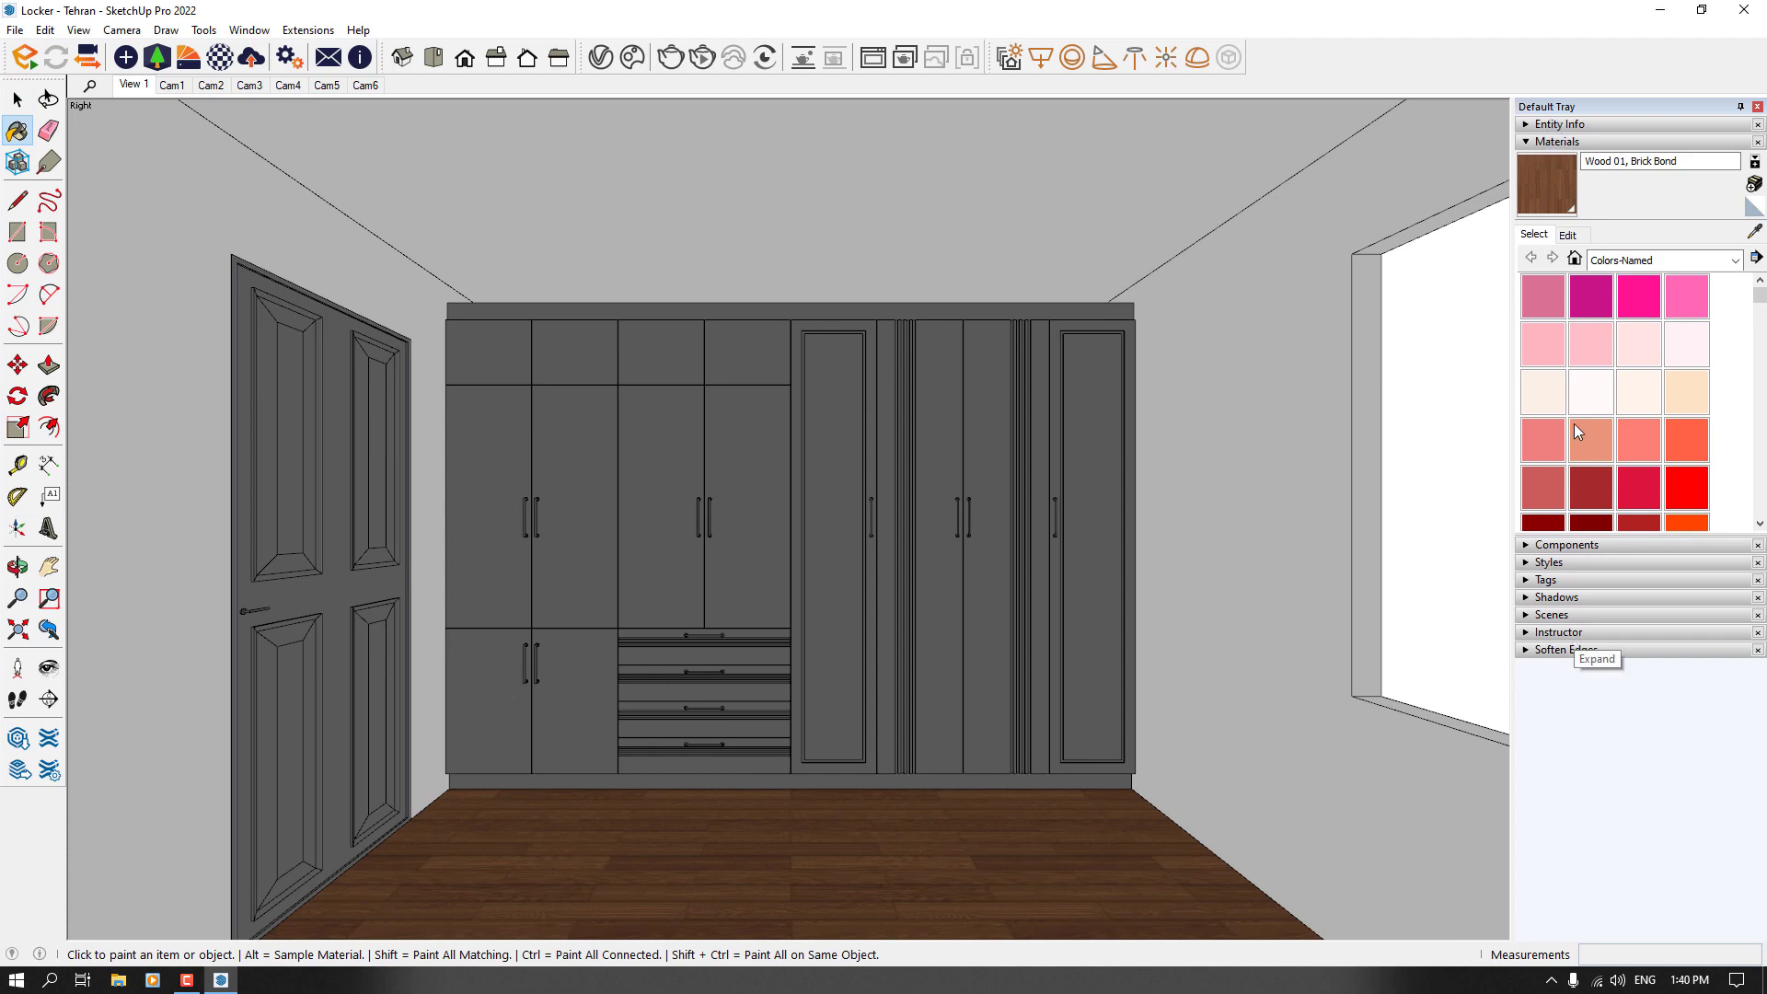
{"action": "left_click", "coordinate": [1556, 142]}
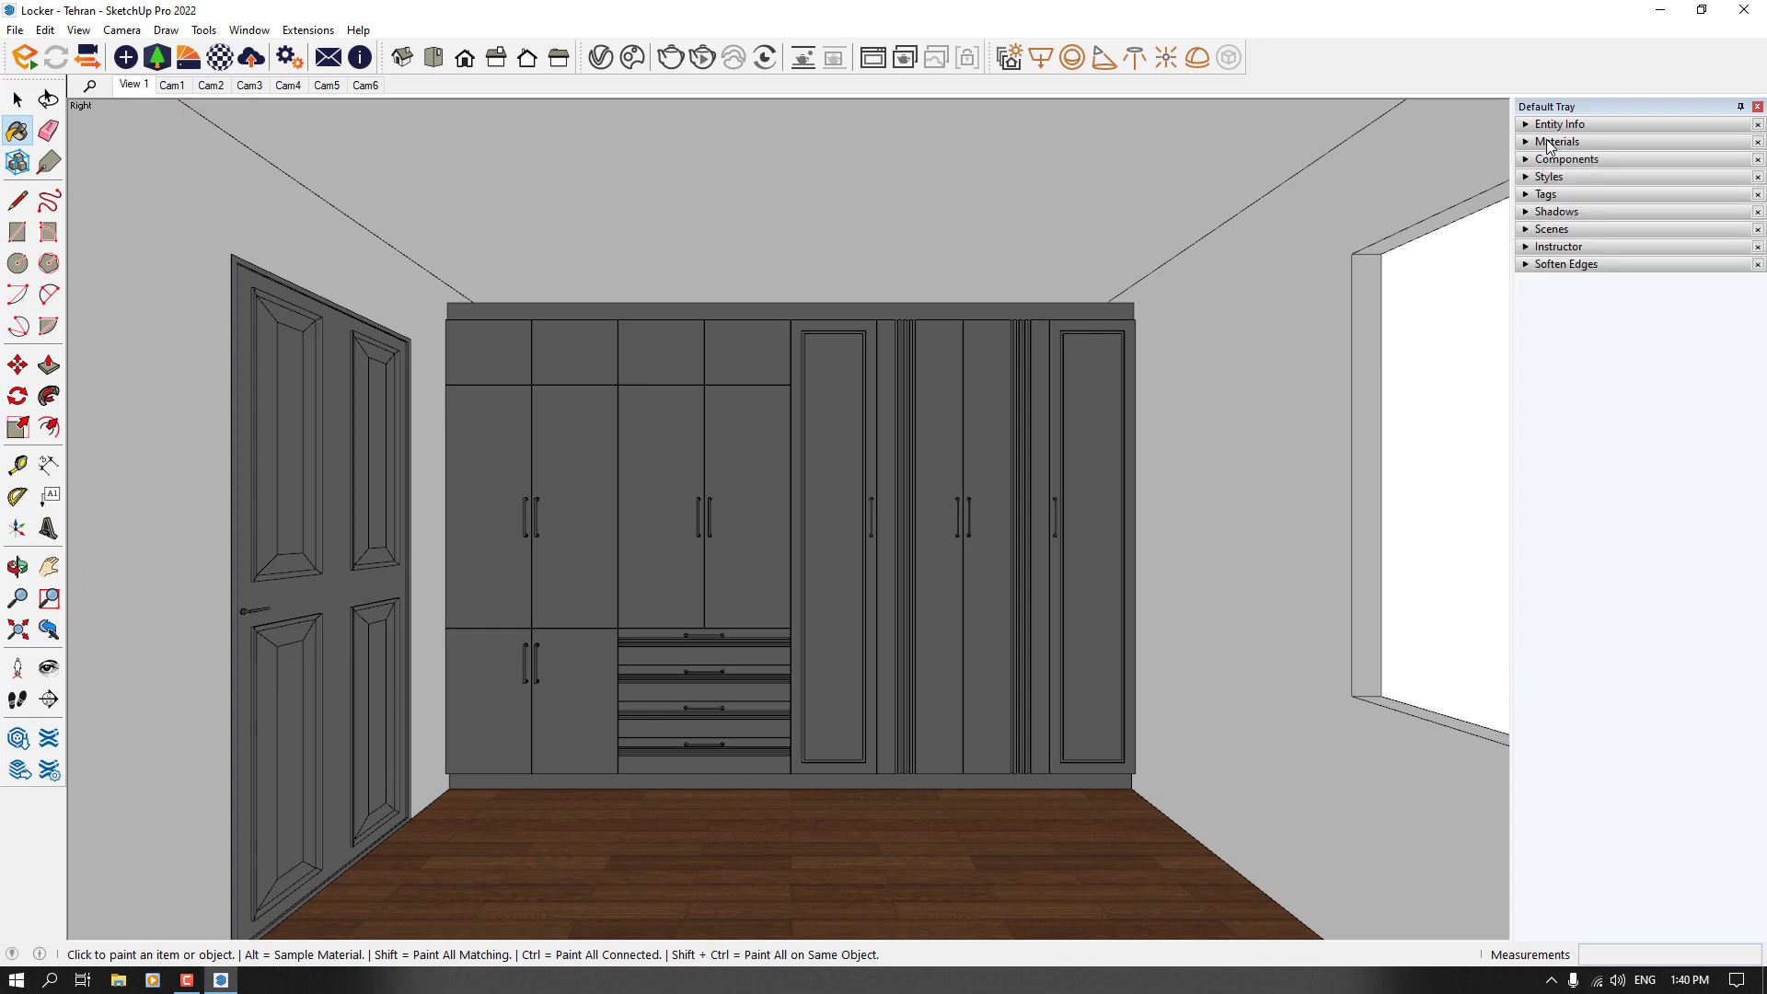
{"action": "left_click", "coordinate": [1546, 127]}
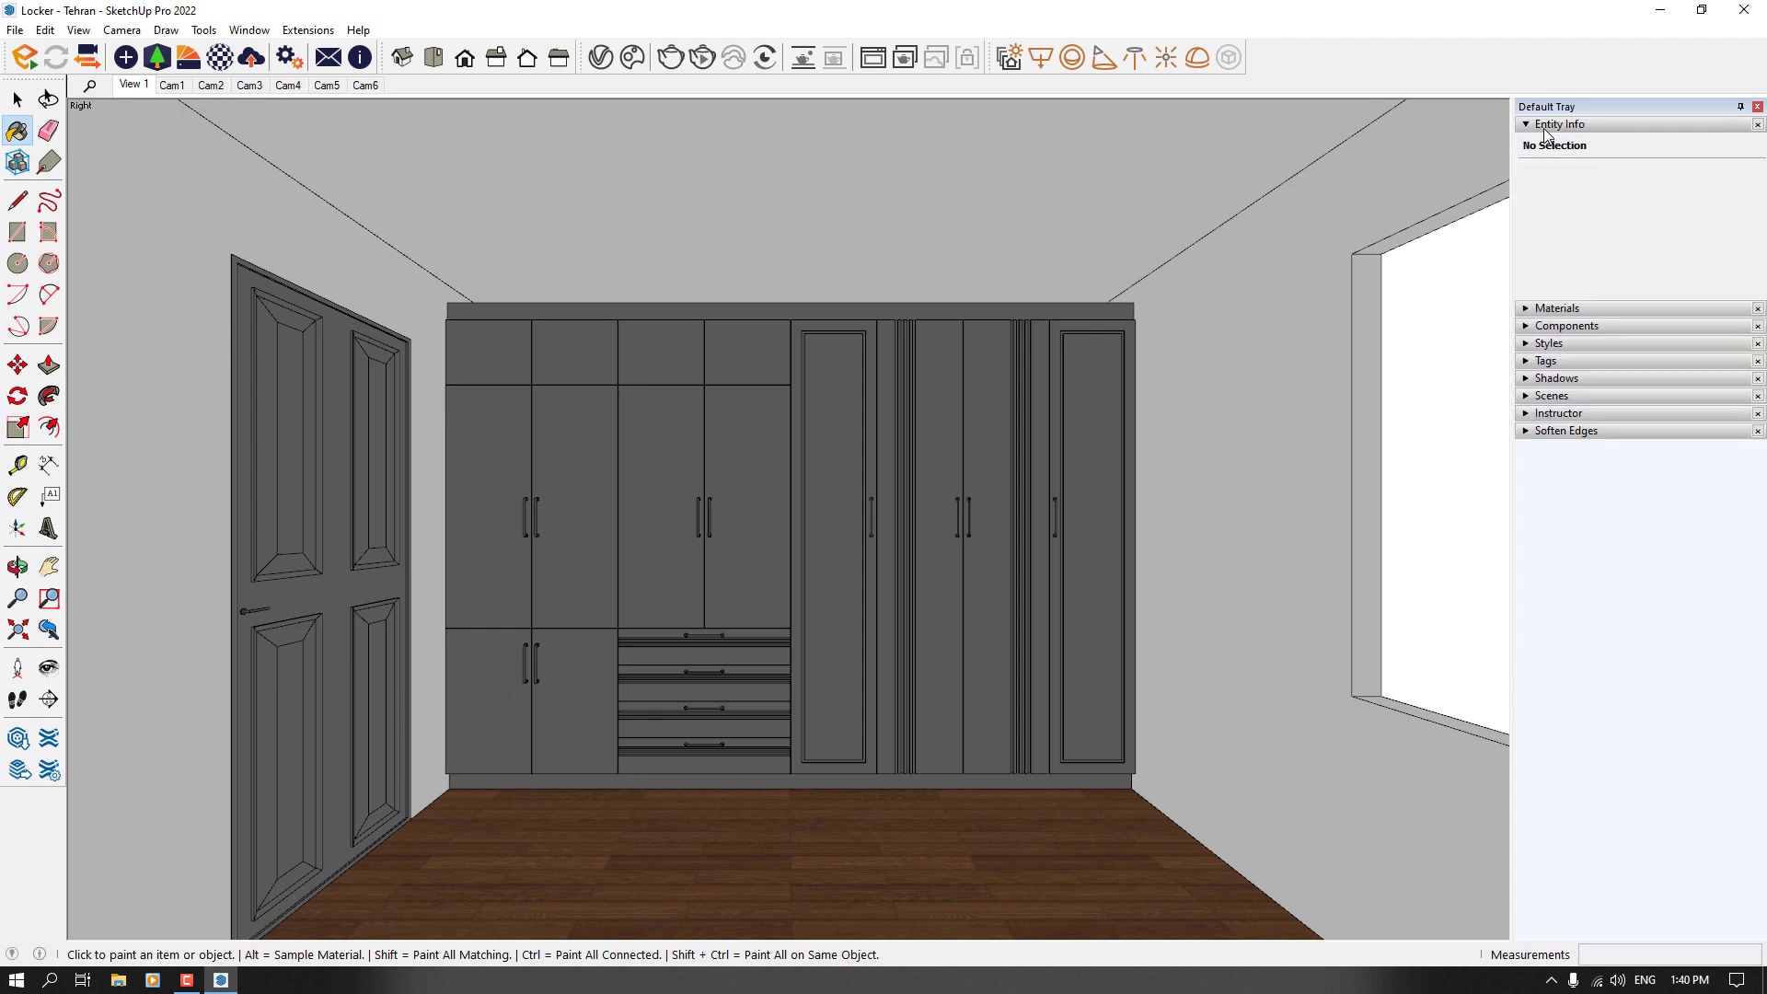
{"action": "left_click", "coordinate": [1546, 128]}
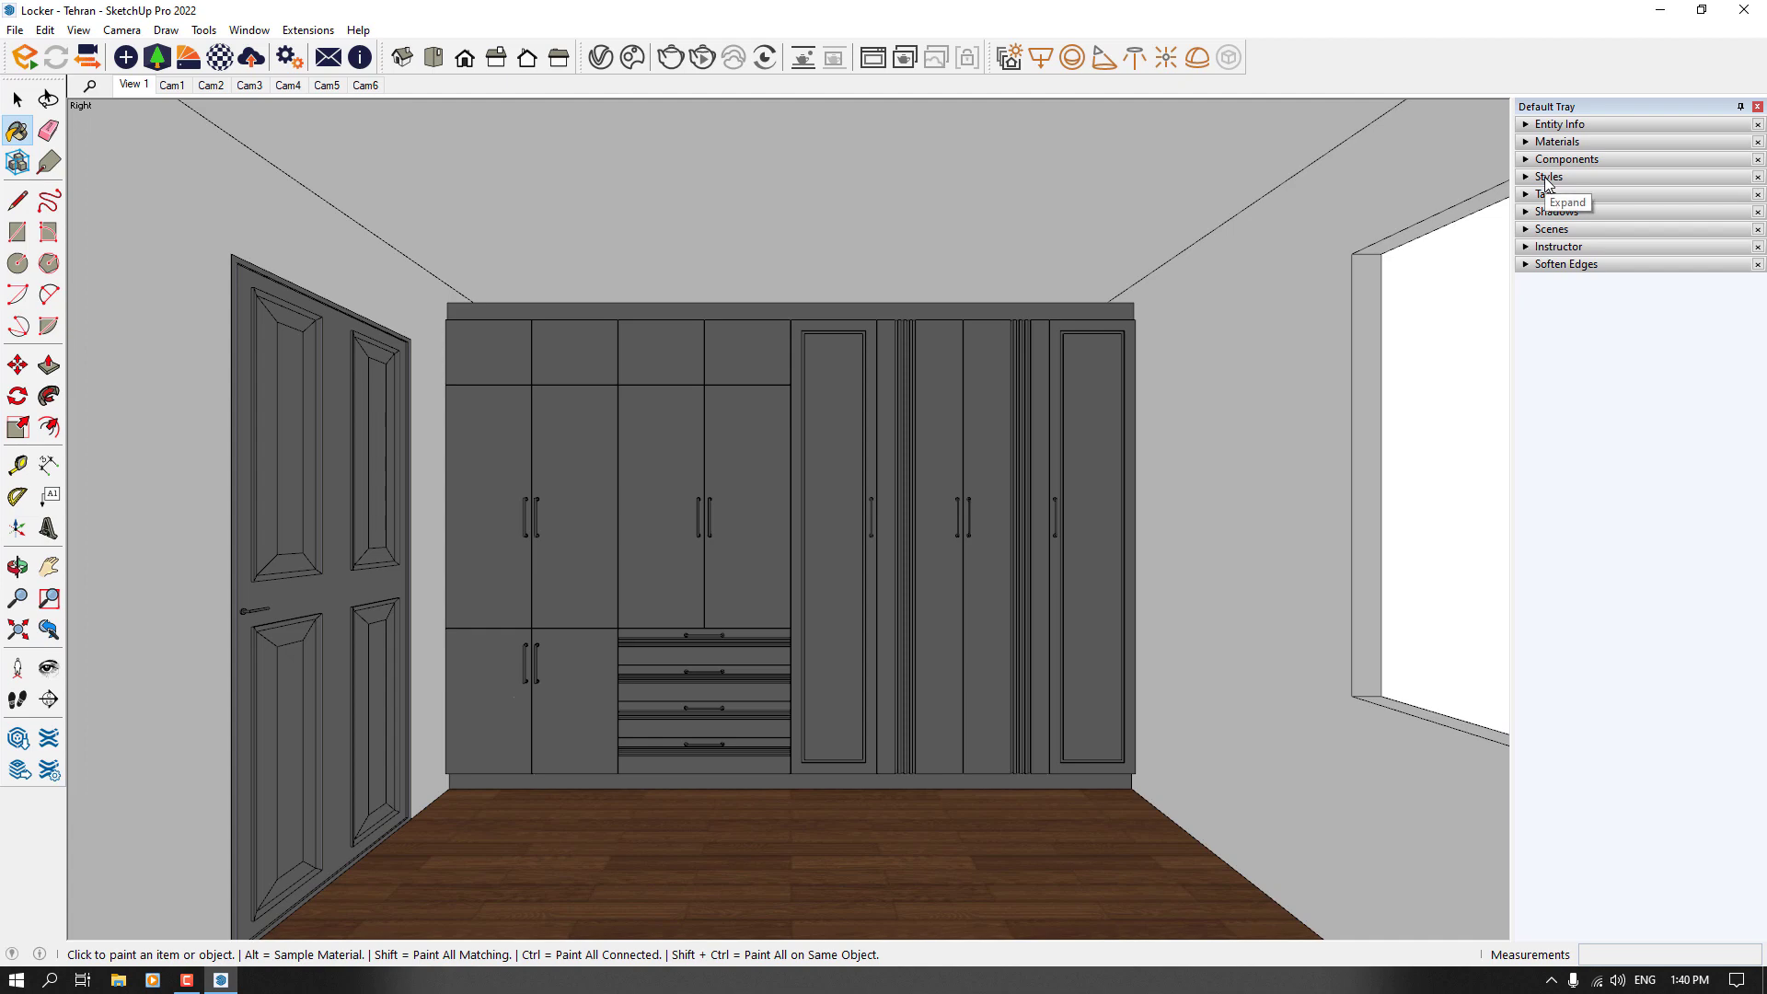
{"action": "left_click", "coordinate": [1550, 213]}
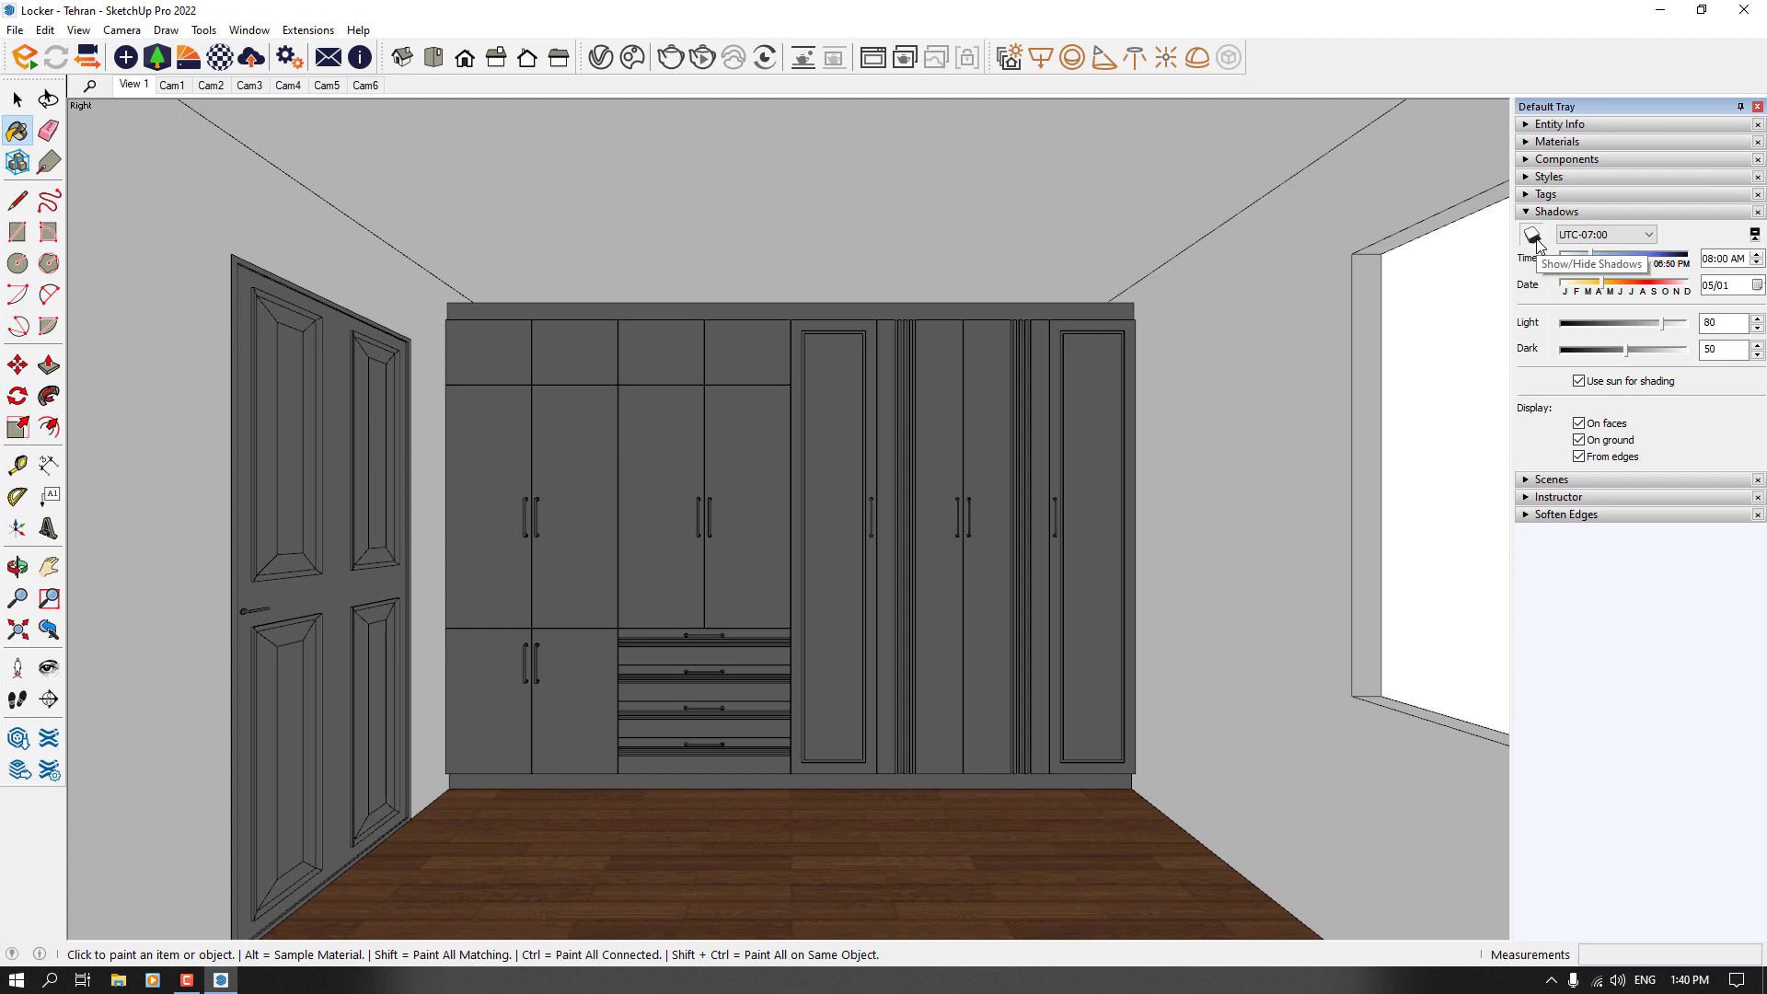
Step: Turn the shadows off and on again while viewing the room from outside, and return to the View 1 scene
{"action": "left_click", "coordinate": [1532, 235]}
{"action": "middle_click_drag", "start_coordinate": [1151, 472], "coordinate": [1013, 524]}
{"action": "key", "text": "b"}
{"action": "scroll", "coordinate": [1009, 476], "scroll_direction": "down", "scroll_amount": 5}
{"action": "scroll", "coordinate": [694, 512], "scroll_direction": "down", "scroll_amount": 5}
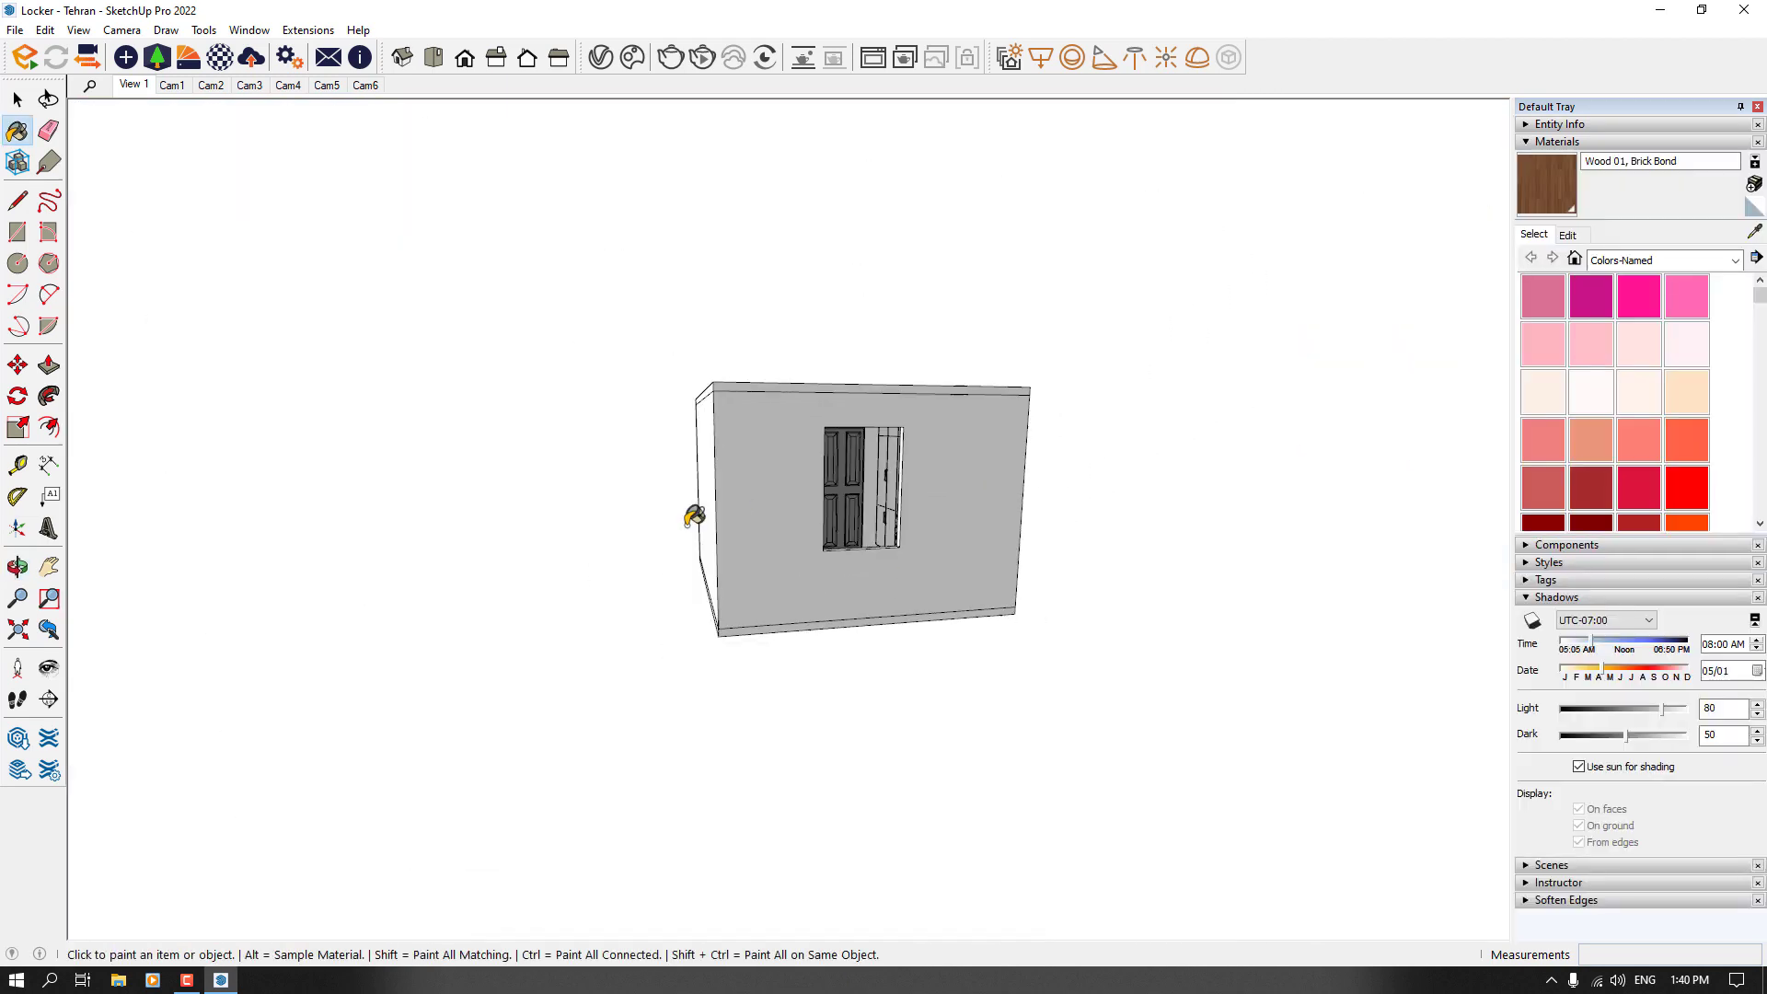
{"action": "middle_click_drag", "start_coordinate": [694, 513], "coordinate": [1247, 804]}
{"action": "left_click", "coordinate": [1533, 622]}
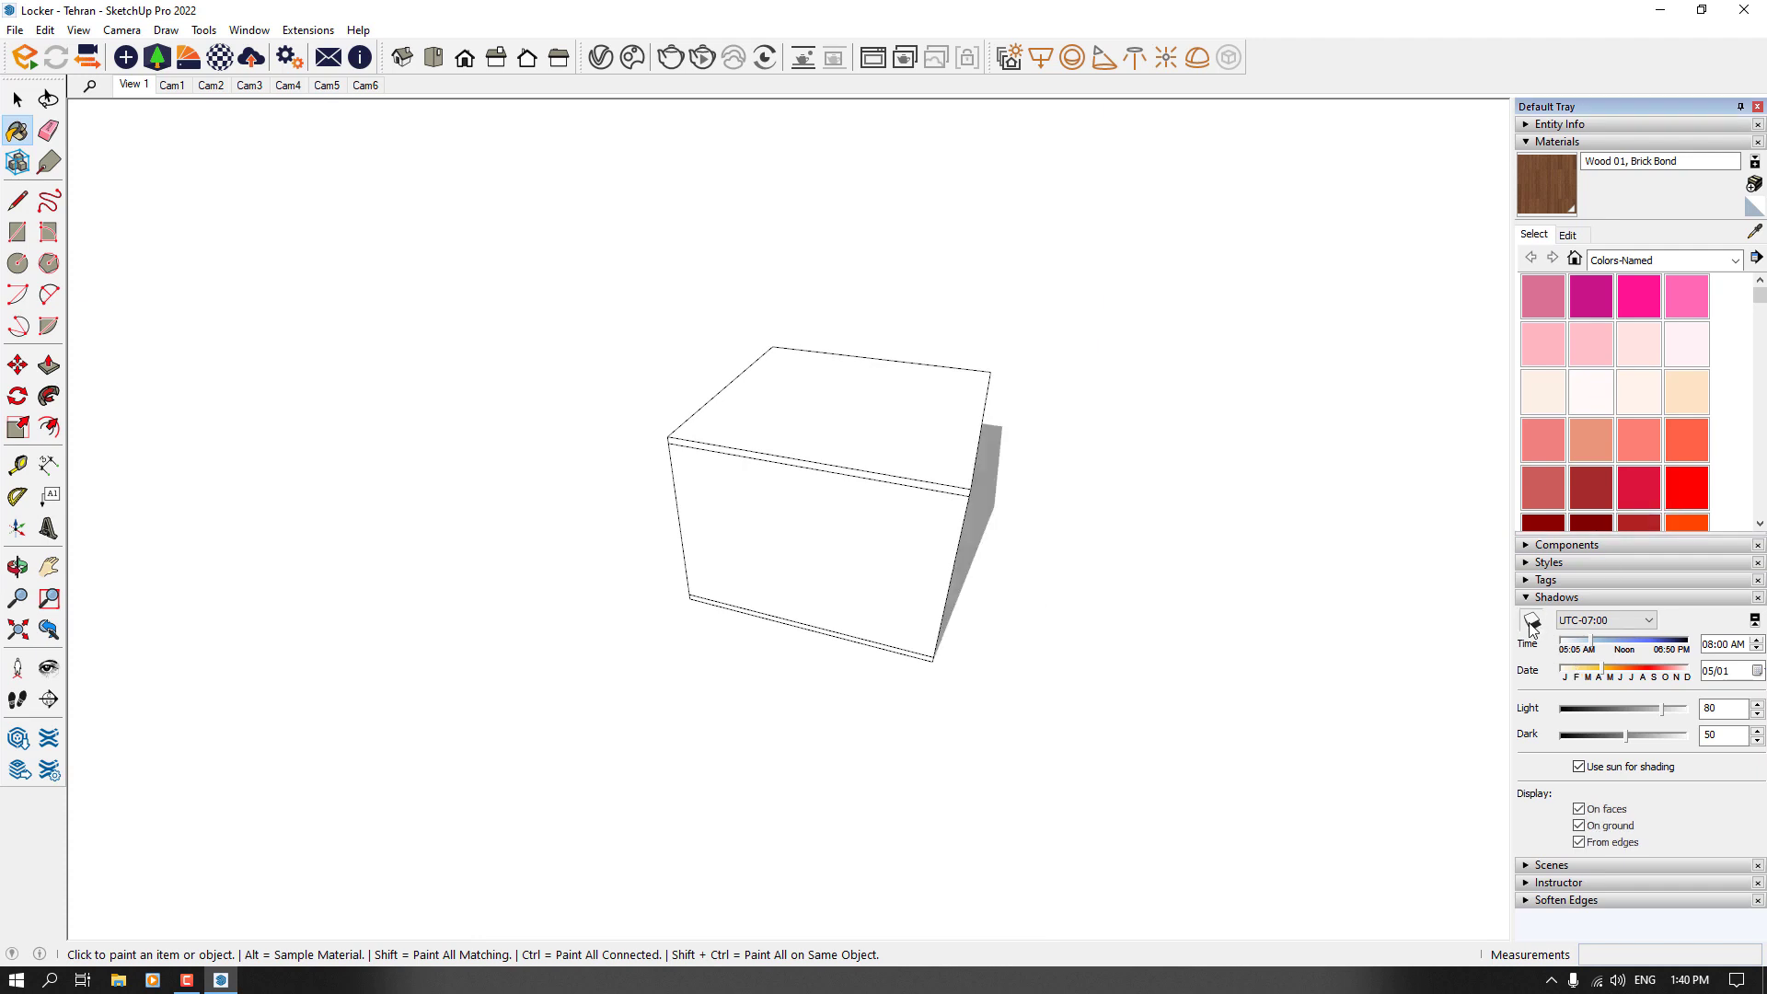
{"action": "middle_click_drag", "start_coordinate": [1275, 651], "coordinate": [847, 530]}
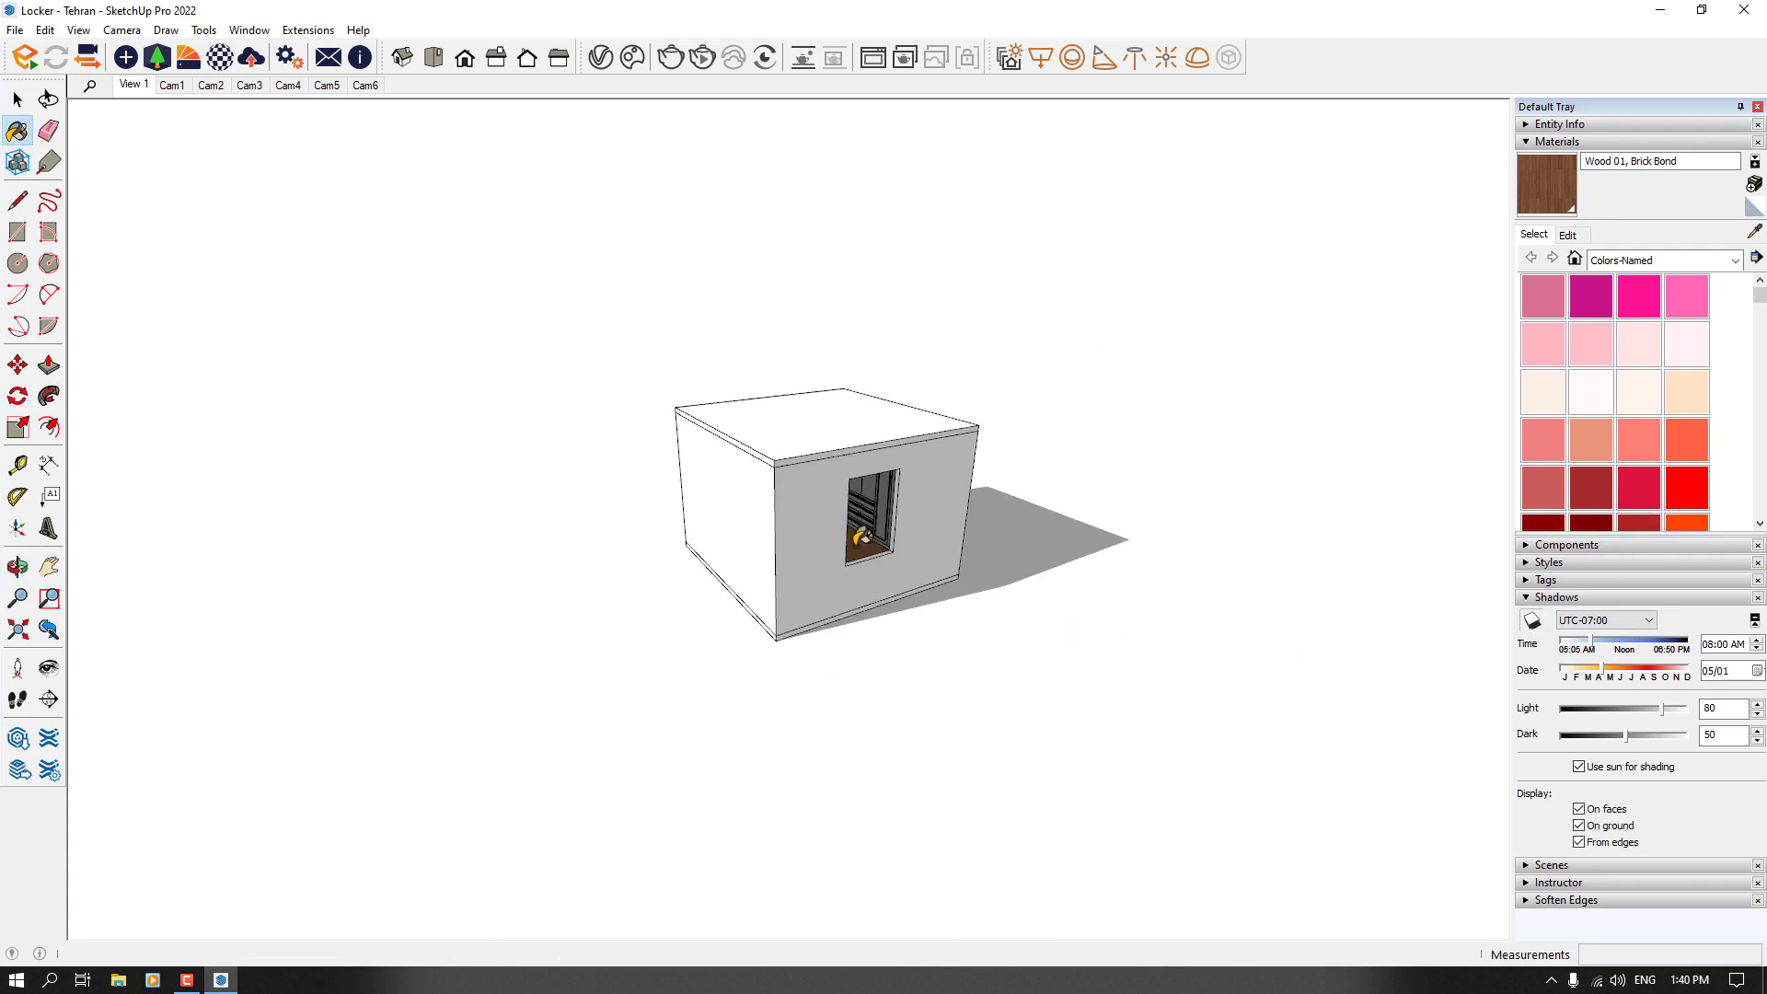
{"action": "left_click", "coordinate": [134, 84]}
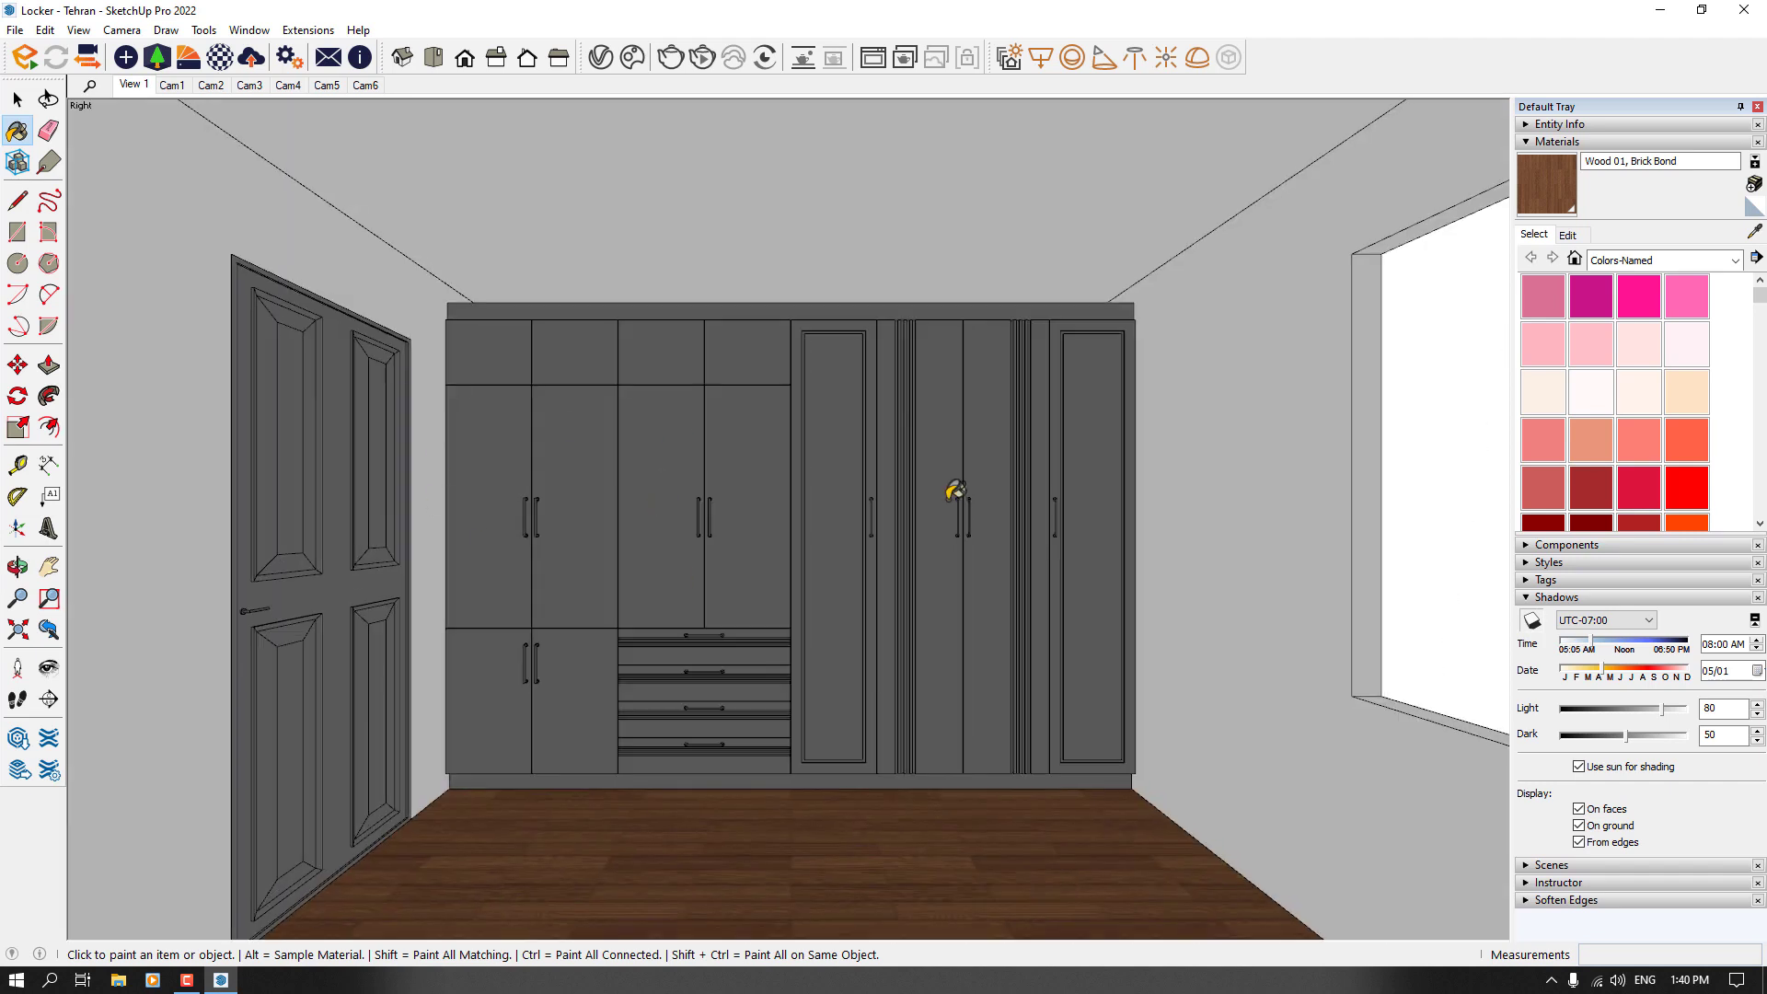
Step: Try shadow settings of 07:06 AM on 02/27 and 05:32 AM on 08/05, and restore the View 1 scene
{"action": "mouse_move", "coordinate": [1591, 642]}
{"action": "left_mouse_down"}
{"action": "mouse_move", "coordinate": [1625, 635]}
{"action": "mouse_move", "coordinate": [1609, 639]}
{"action": "mouse_move", "coordinate": [1664, 671]}
{"action": "mouse_move", "coordinate": [1582, 674]}
{"action": "mouse_move", "coordinate": [1595, 643]}
{"action": "mouse_move", "coordinate": [1573, 648]}
{"action": "left_mouse_up"}
{"action": "middle_click_drag", "start_coordinate": [938, 643], "coordinate": [939, 643]}
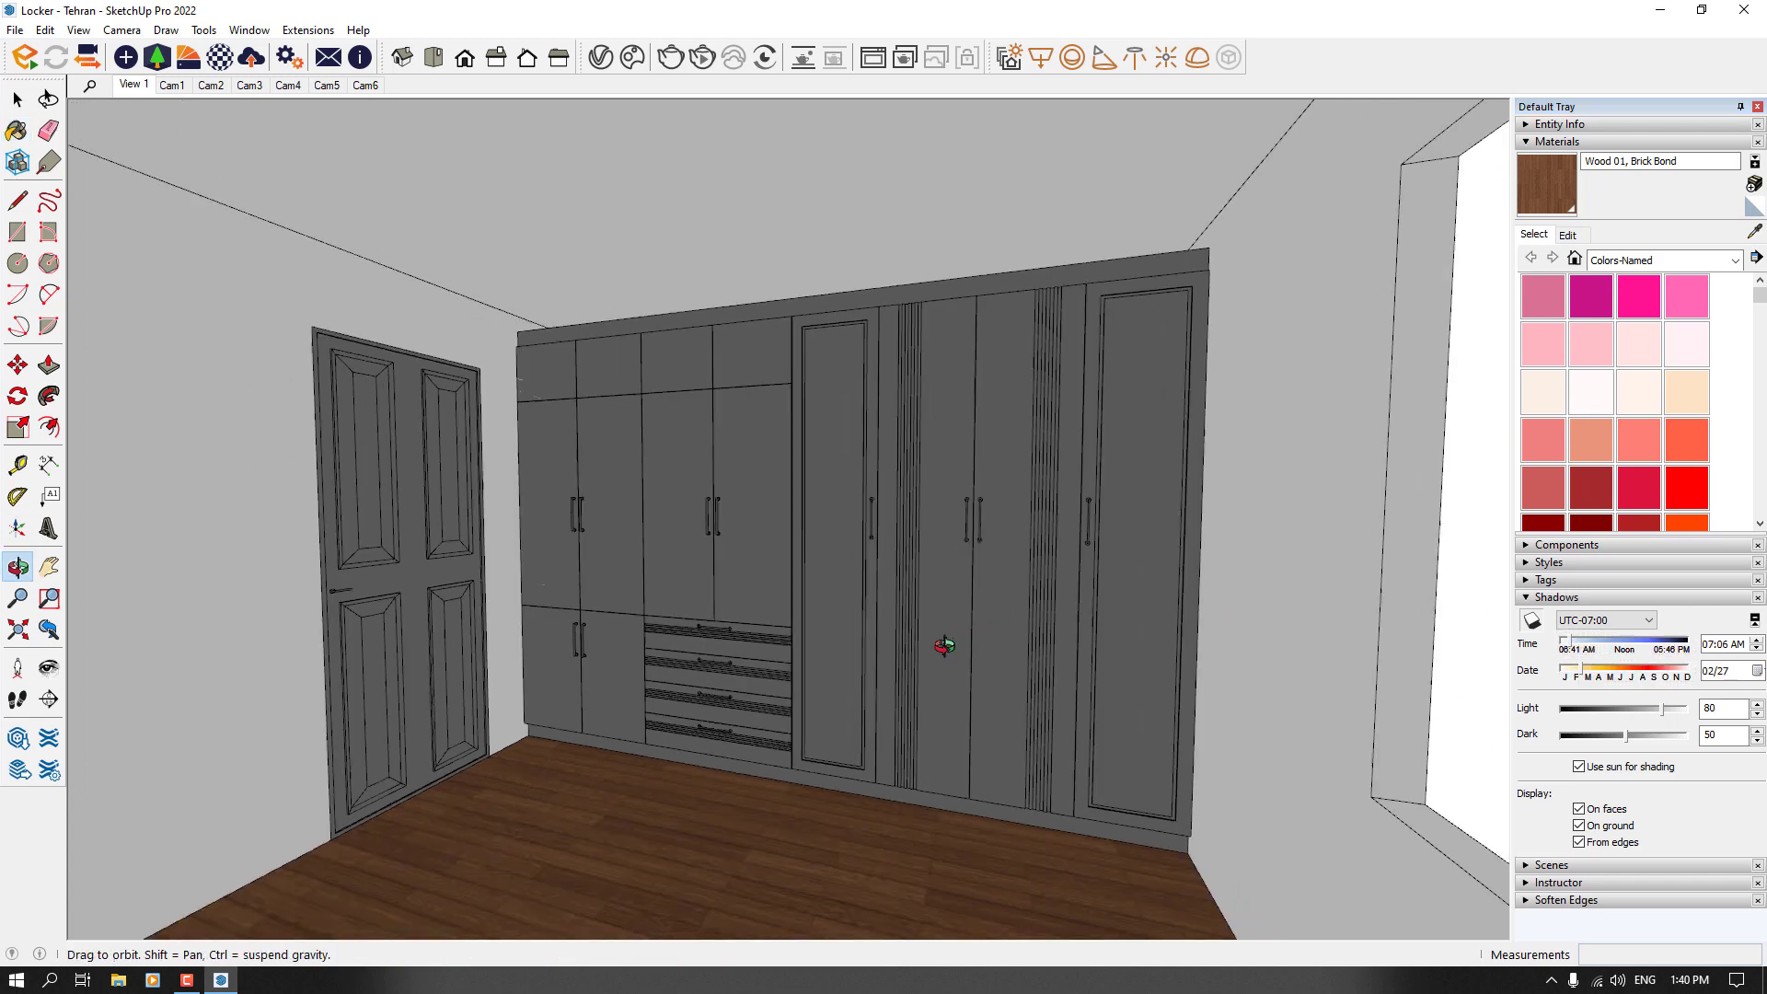
{"action": "scroll", "coordinate": [840, 619], "scroll_direction": "down", "scroll_amount": 10}
{"action": "mouse_move", "coordinate": [841, 620]}
{"action": "middle_mouse_down"}
{"action": "mouse_move", "coordinate": [1058, 473]}
{"action": "mouse_move", "coordinate": [975, 652]}
{"action": "mouse_move", "coordinate": [980, 636]}
{"action": "middle_mouse_up"}
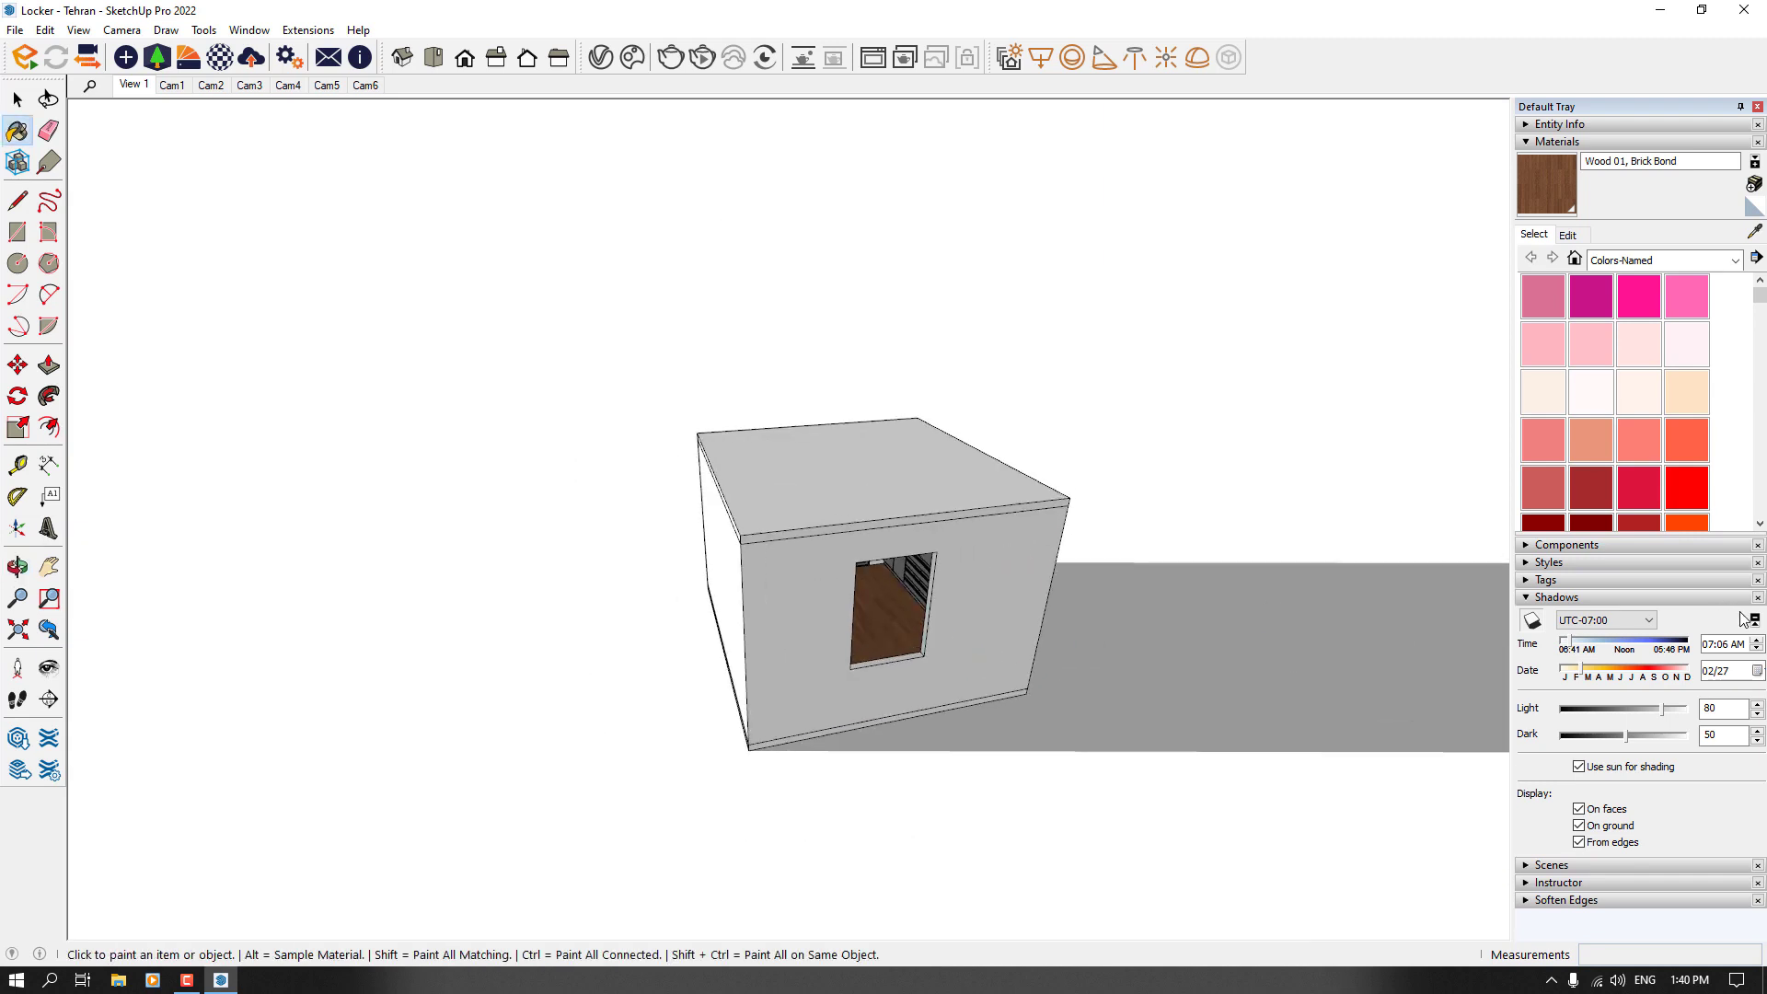
{"action": "mouse_move", "coordinate": [1607, 645]}
{"action": "left_mouse_down"}
{"action": "mouse_move", "coordinate": [1576, 646]}
{"action": "mouse_move", "coordinate": [1593, 674]}
{"action": "mouse_move", "coordinate": [1654, 656]}
{"action": "mouse_move", "coordinate": [1565, 651]}
{"action": "mouse_move", "coordinate": [1579, 663]}
{"action": "left_mouse_up"}
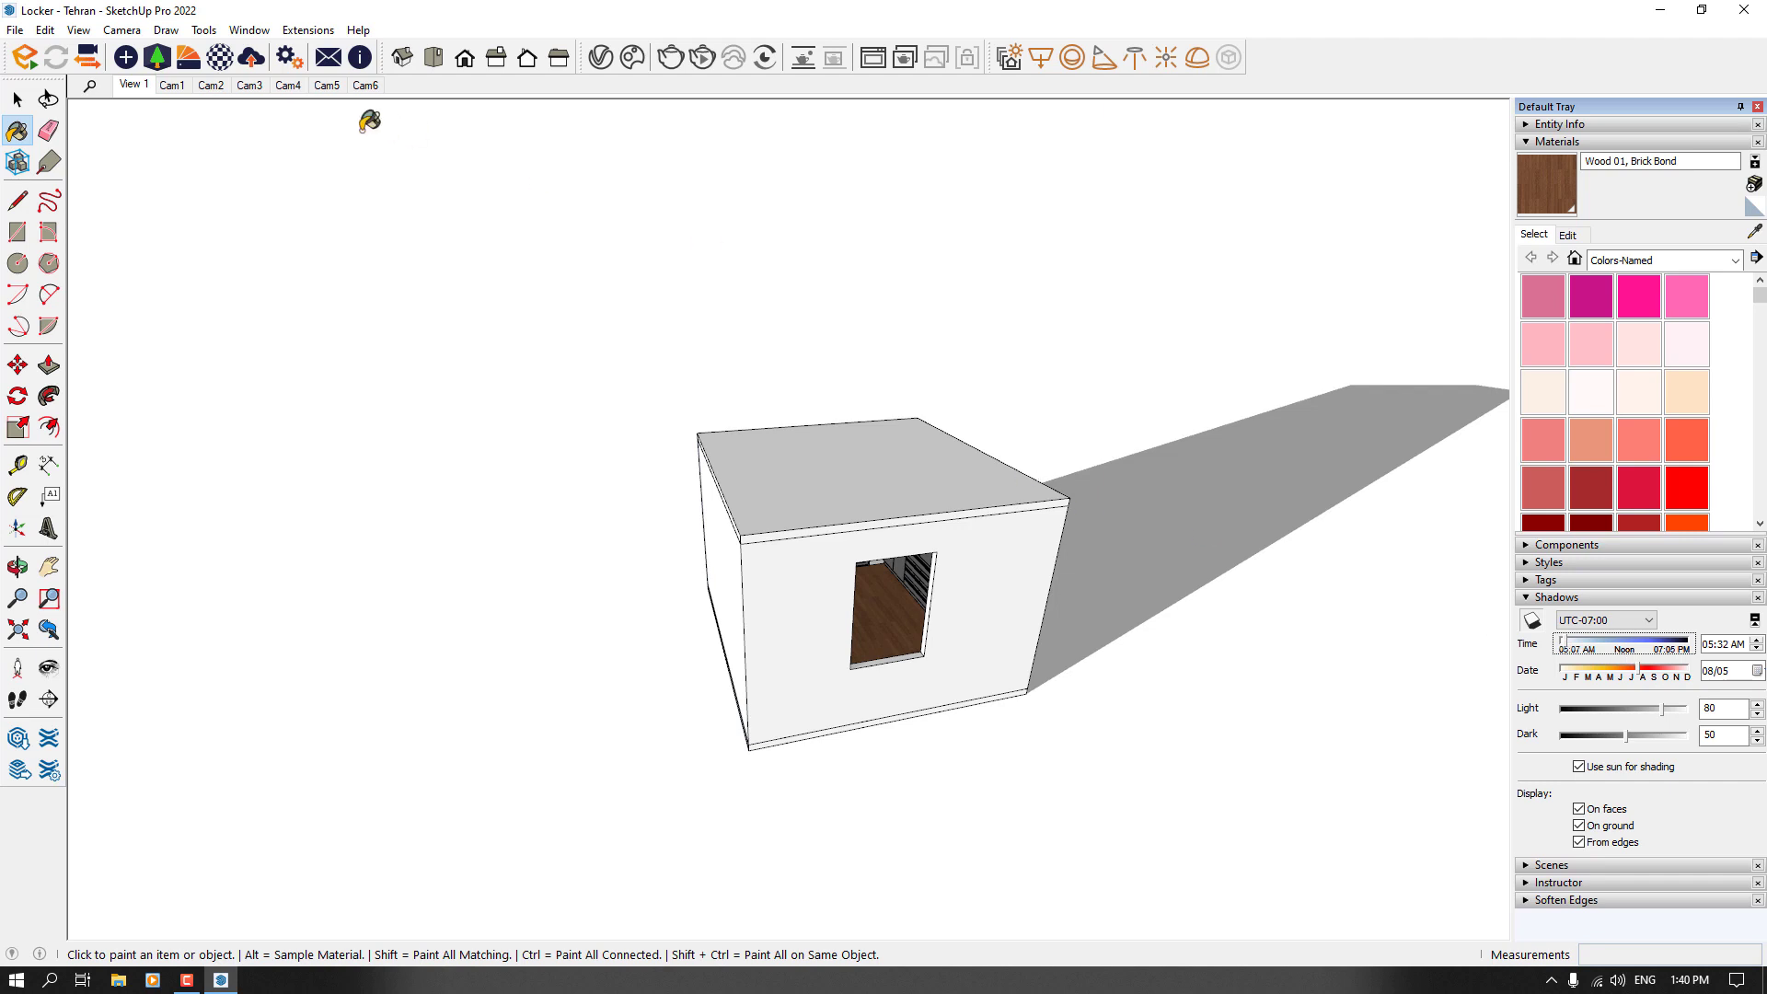
{"action": "left_click", "coordinate": [135, 87]}
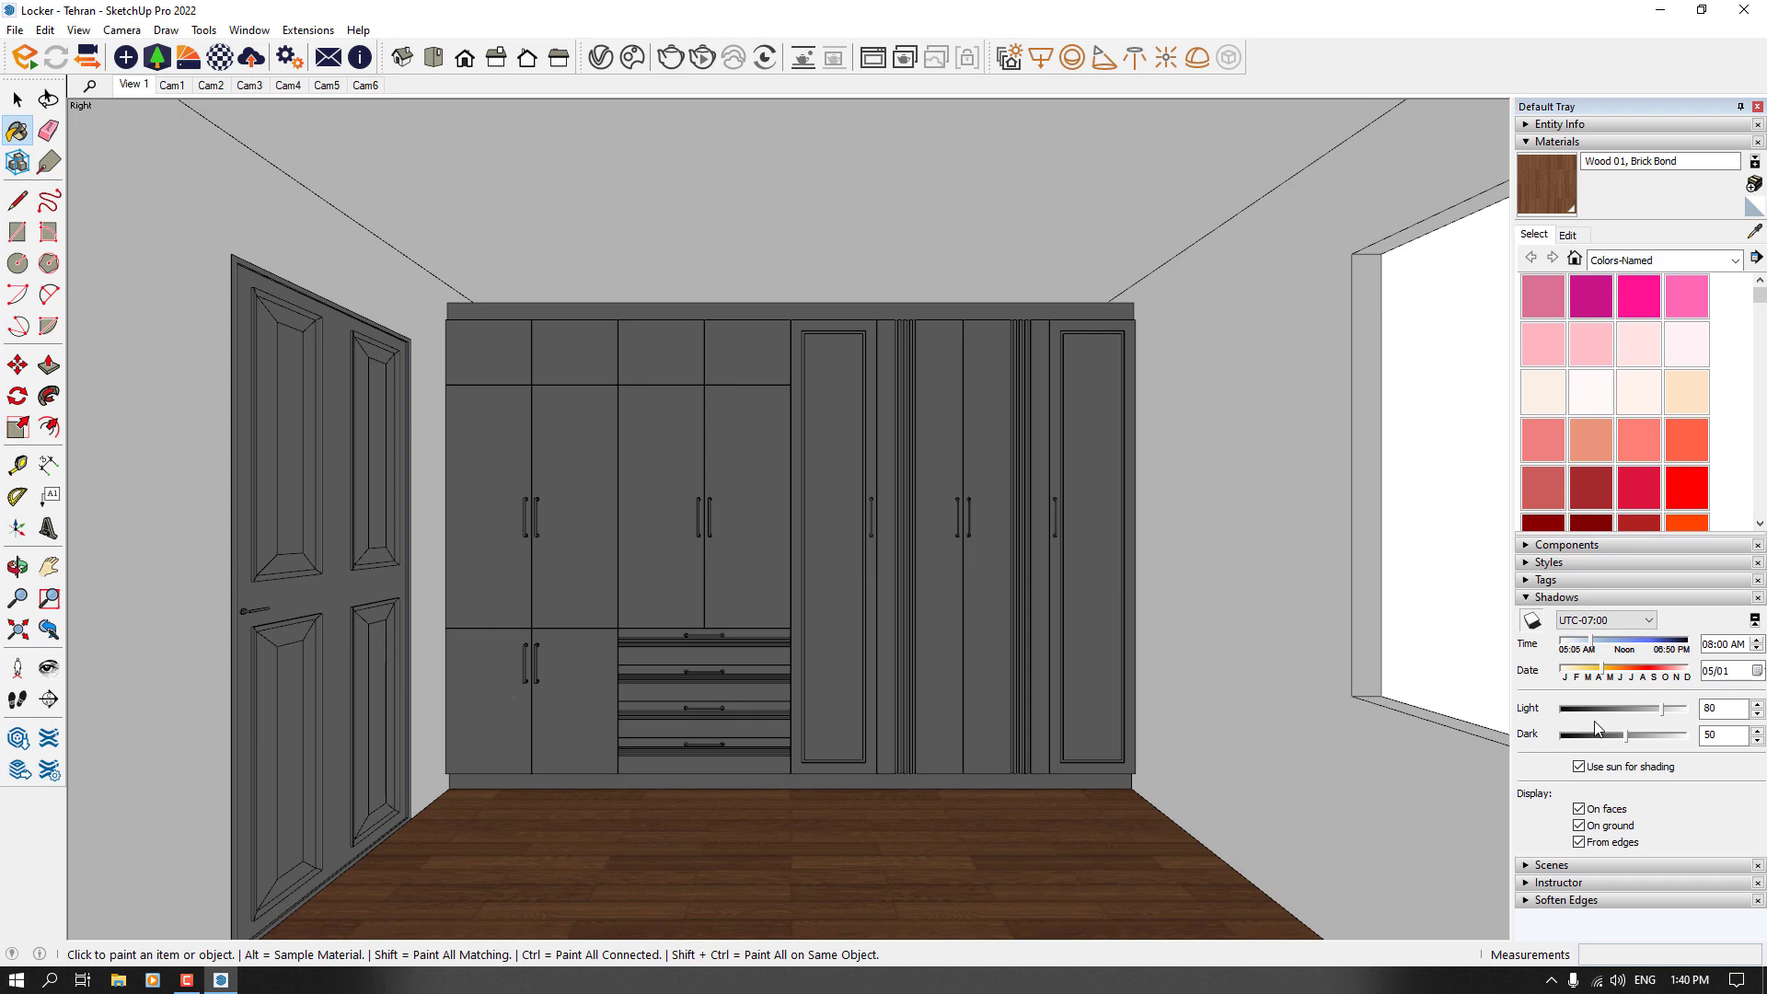
Step: Show the In Model styles and open the edge settings of Simple Style for editing
{"action": "left_click", "coordinate": [1560, 597]}
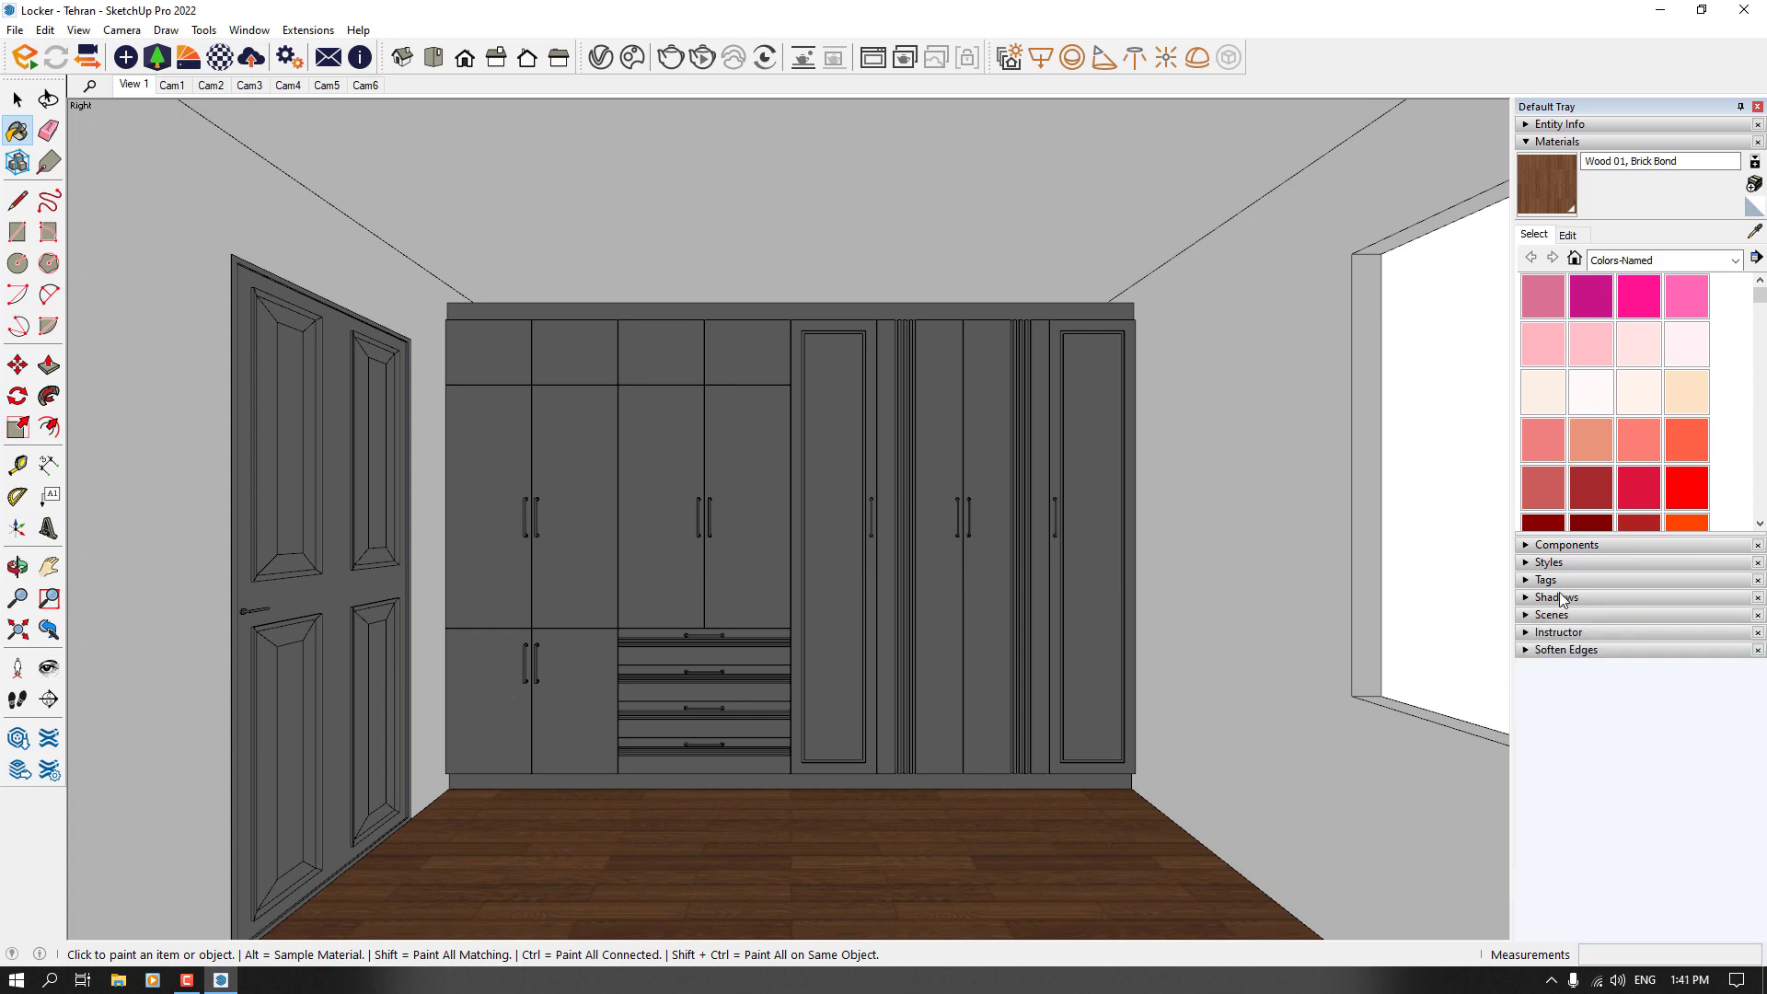
{"action": "left_click", "coordinate": [1546, 142]}
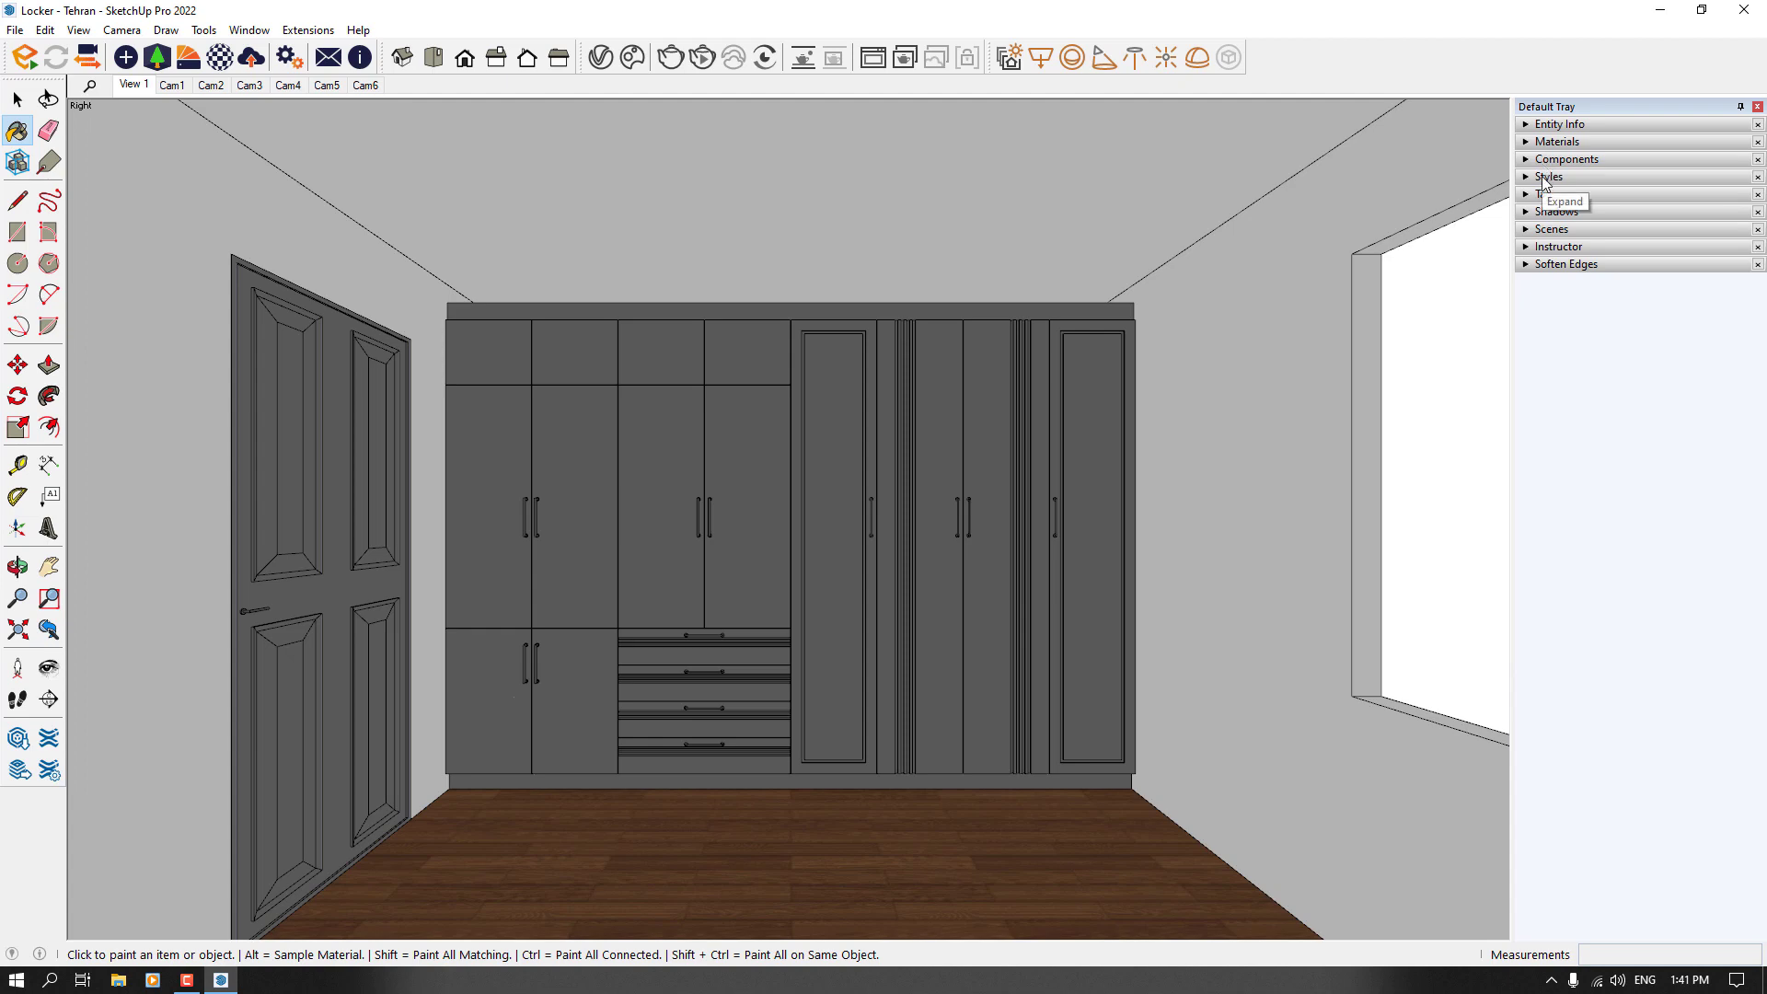
{"action": "left_click", "coordinate": [1548, 177]}
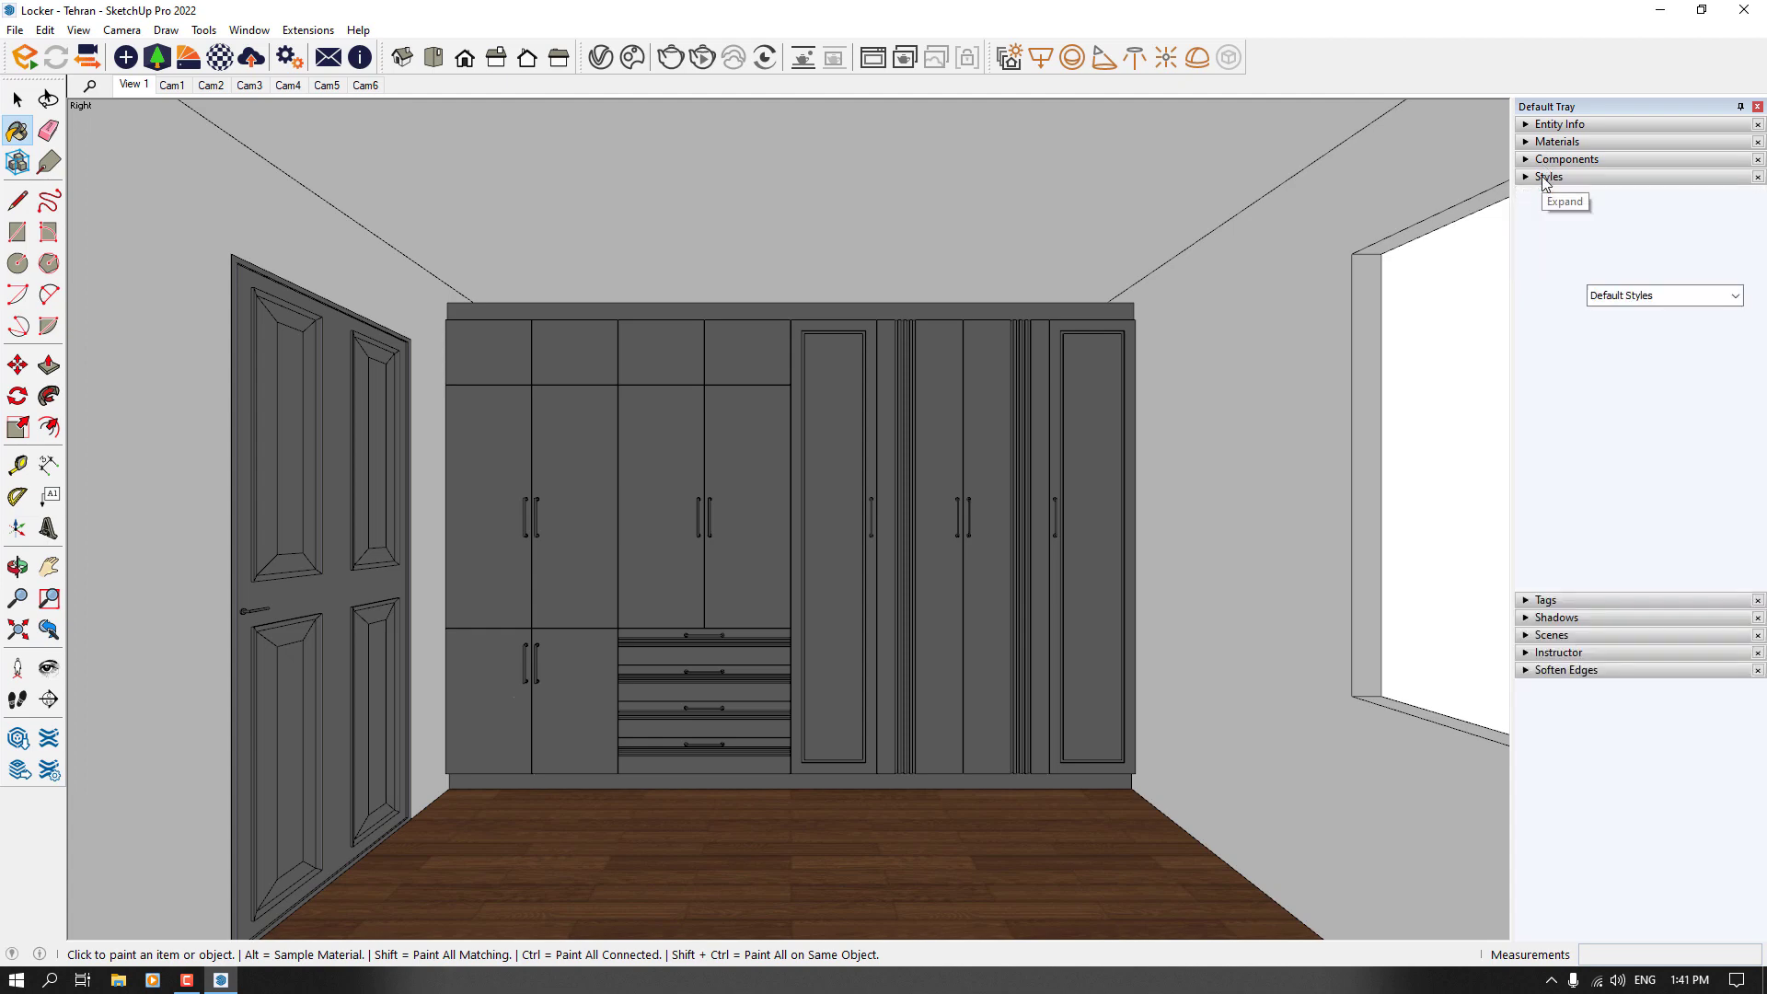
{"action": "left_click", "coordinate": [1606, 297]}
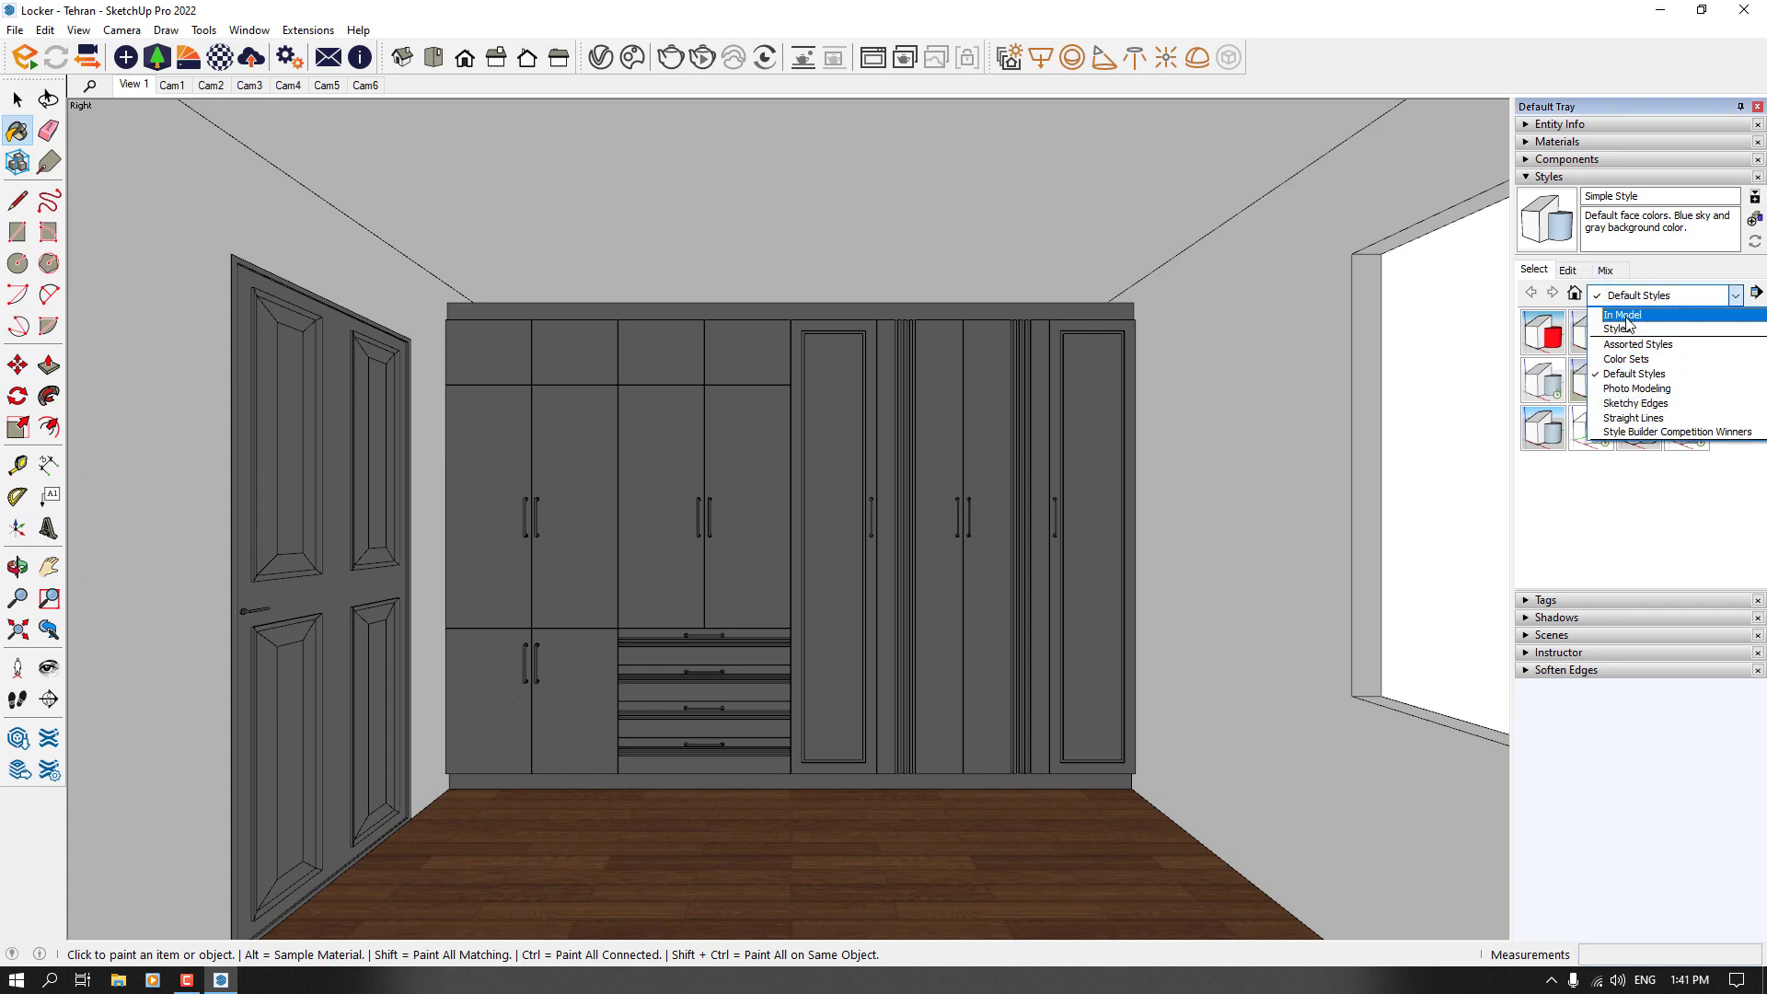
{"action": "left_click", "coordinate": [1627, 316]}
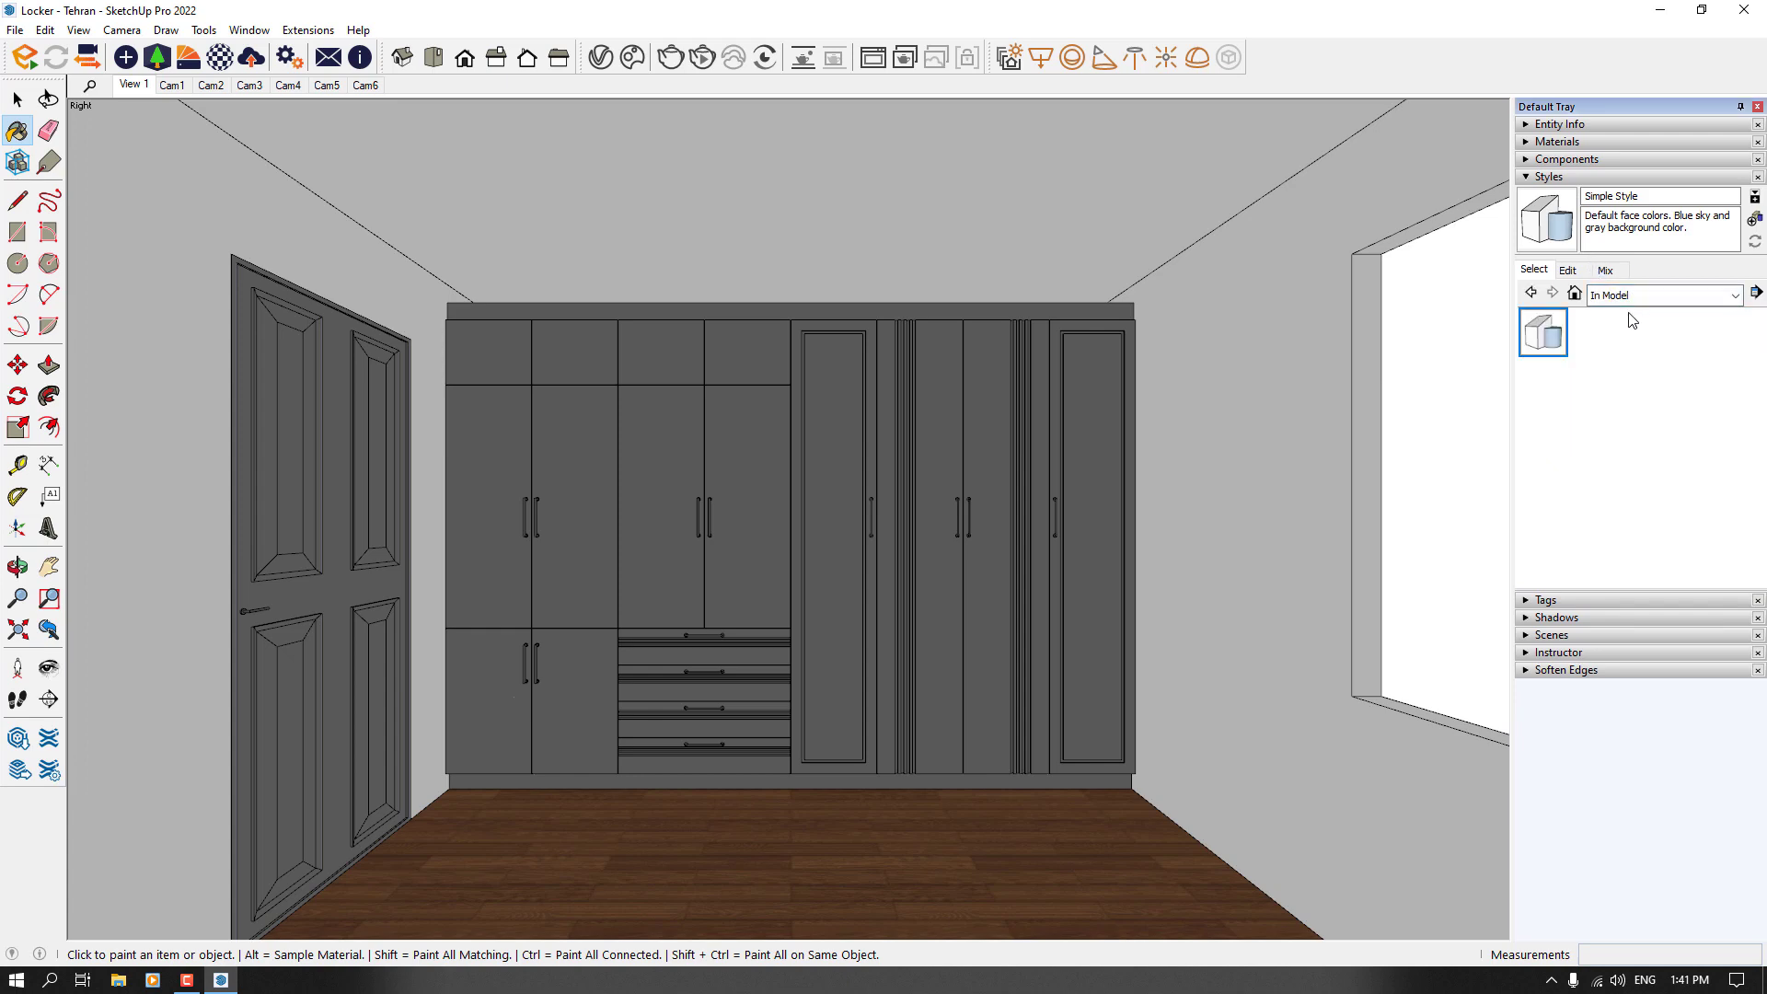
{"action": "left_click", "coordinate": [1569, 271]}
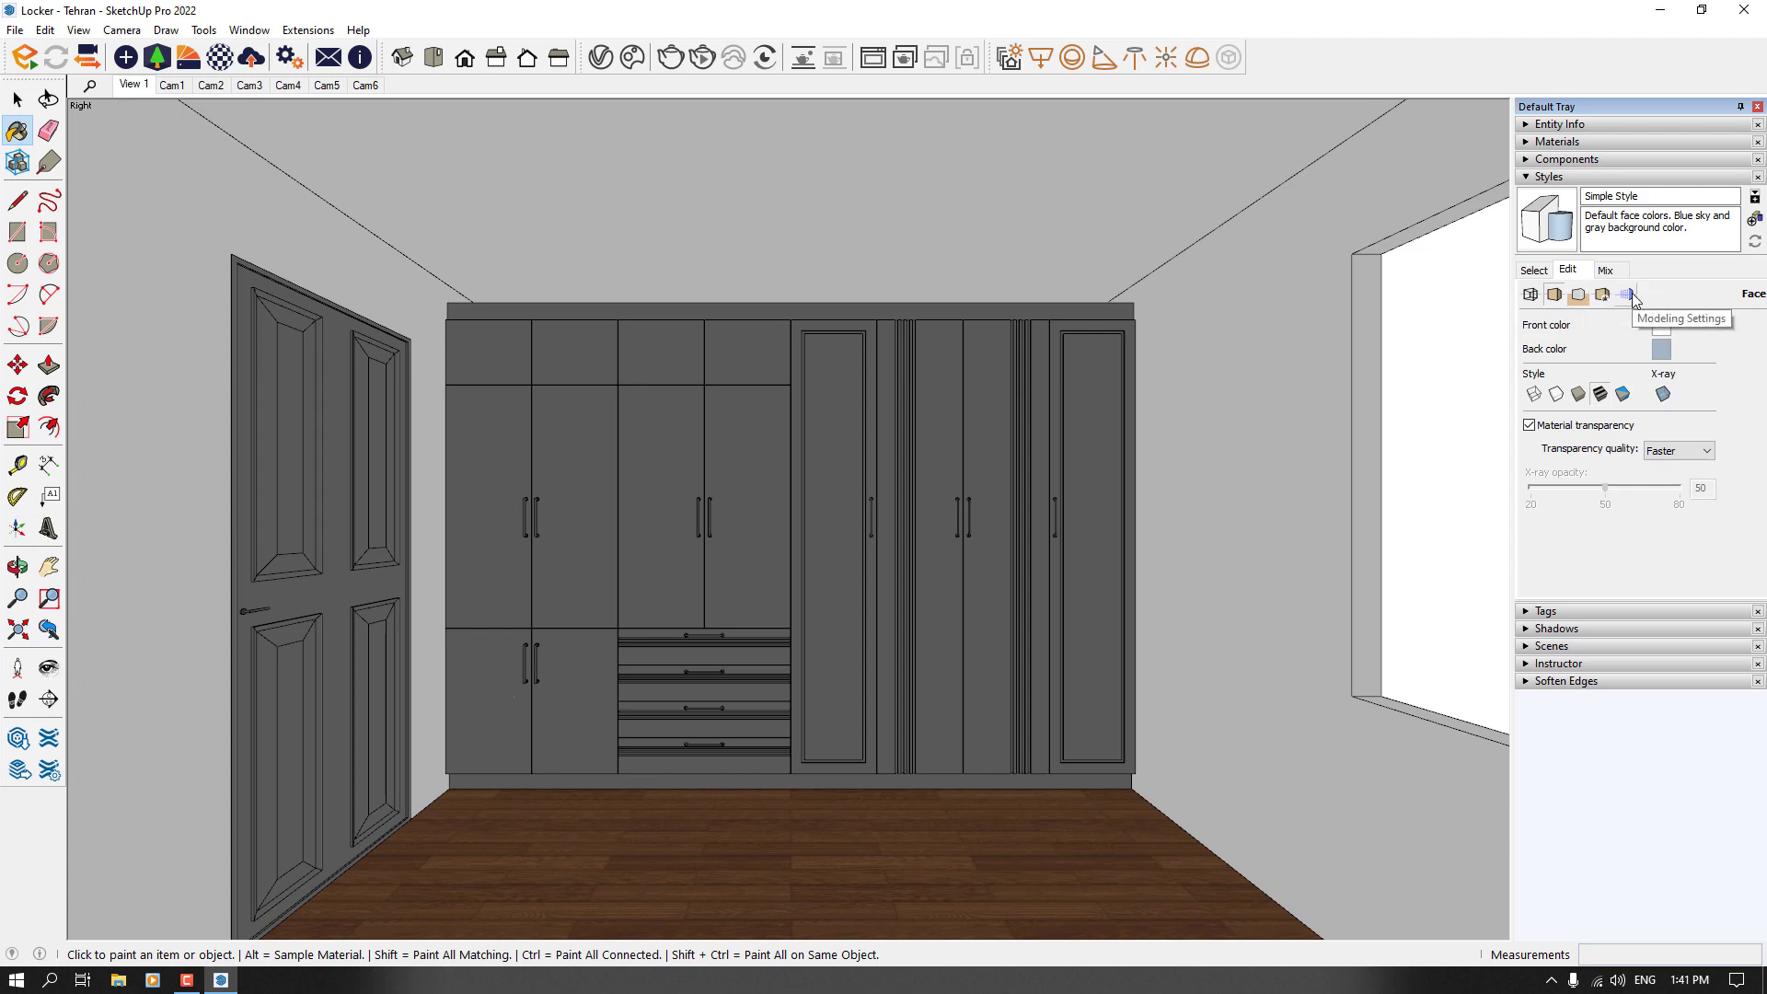
{"action": "left_click", "coordinate": [1532, 296]}
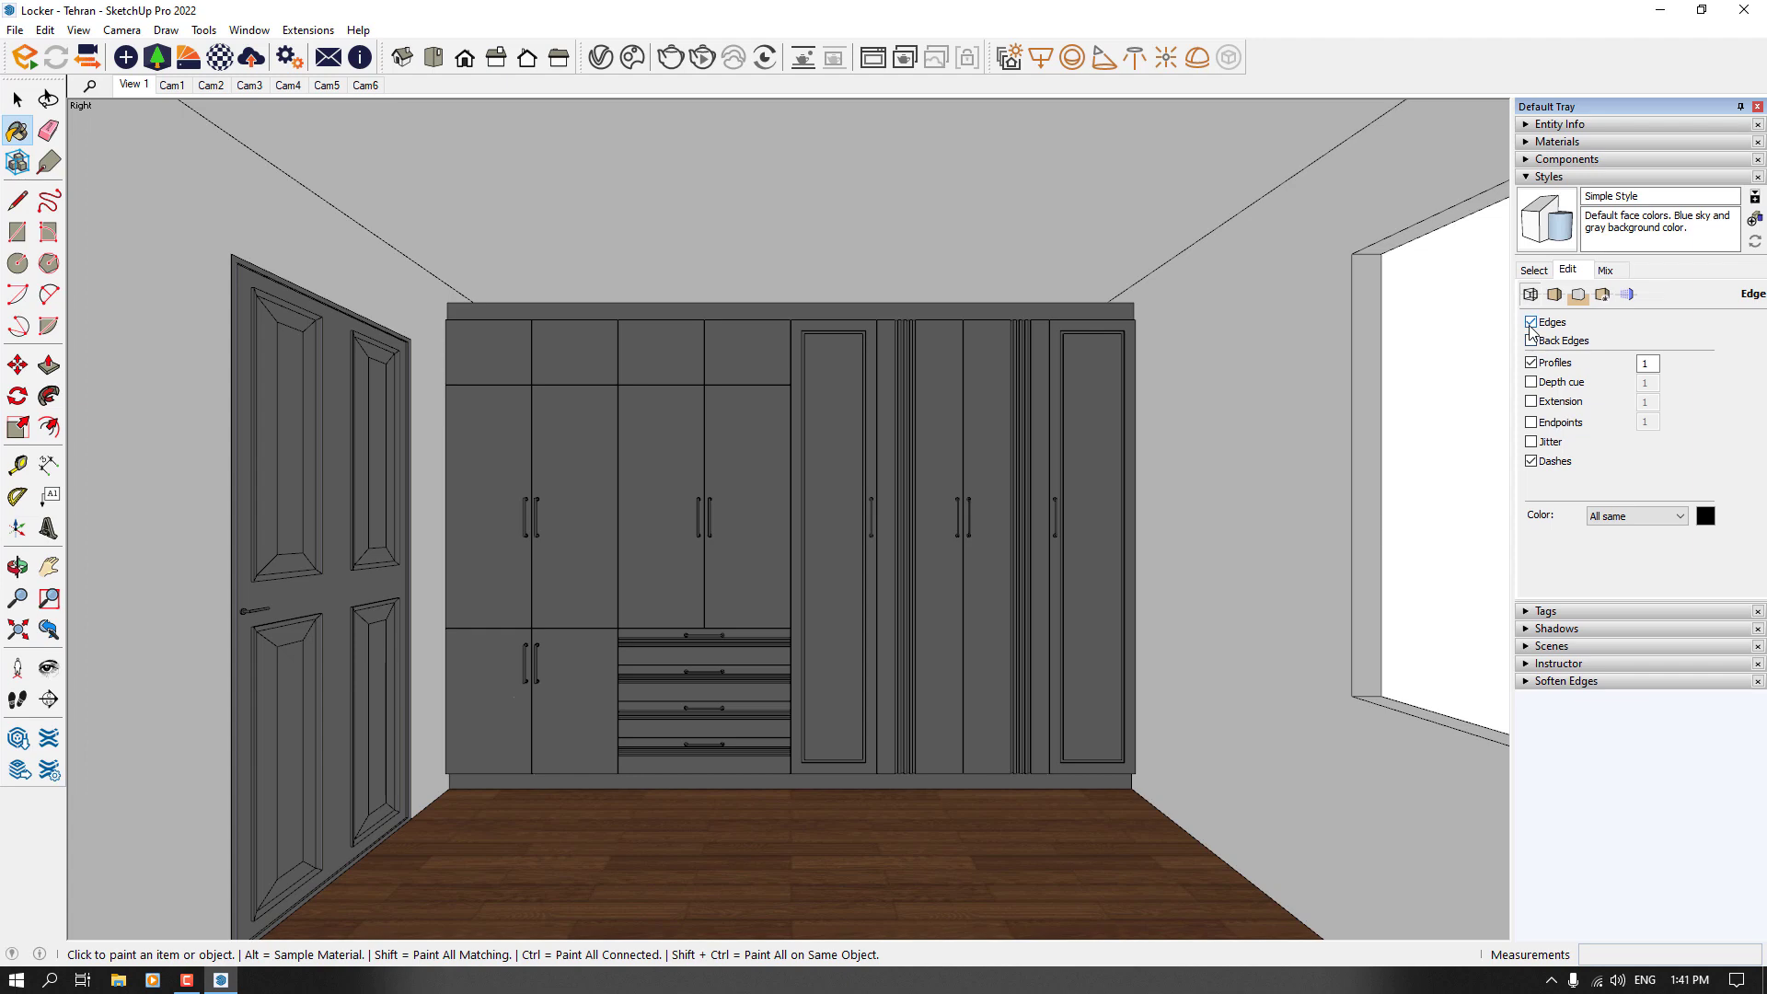
Step: Hide the model's edges, inspect the wardrobe without them, and show the edges again
{"action": "left_click", "coordinate": [1531, 322]}
{"action": "mouse_move", "coordinate": [765, 461]}
{"action": "middle_mouse_down"}
{"action": "mouse_move", "coordinate": [804, 489]}
{"action": "mouse_move", "coordinate": [717, 502]}
{"action": "mouse_move", "coordinate": [785, 571]}
{"action": "mouse_move", "coordinate": [803, 552]}
{"action": "middle_mouse_up"}
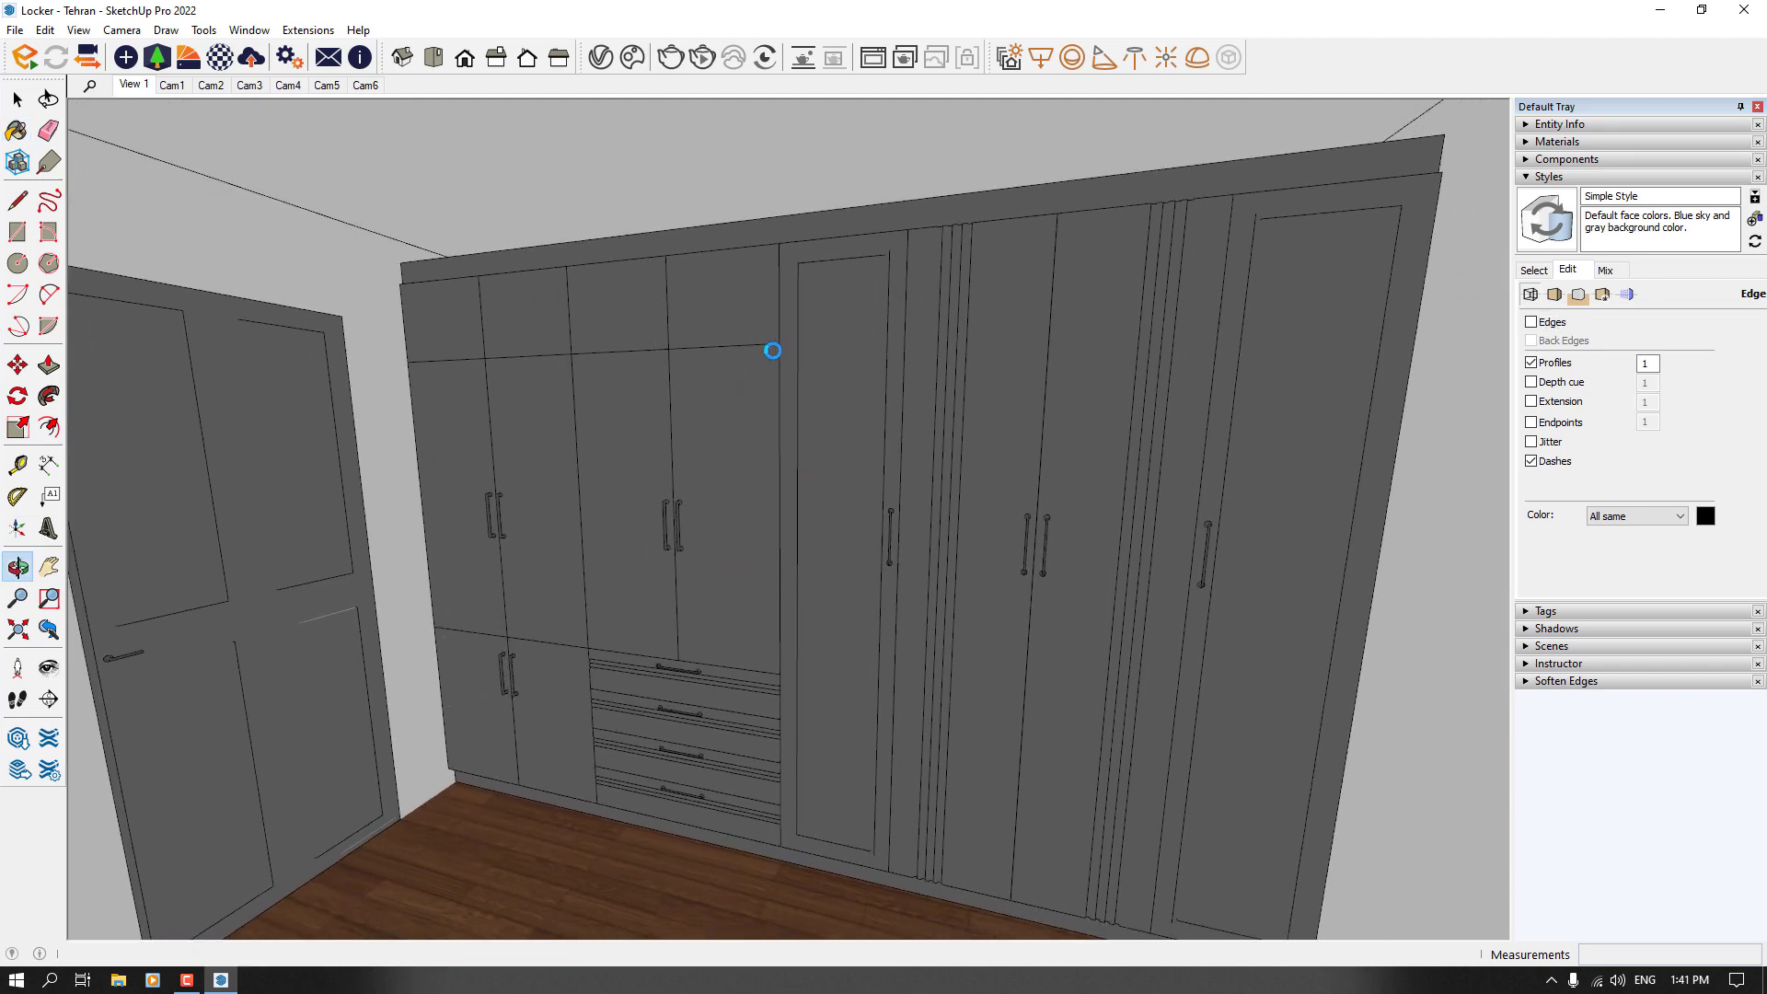
{"action": "key", "text": "b"}
{"action": "left_click", "coordinate": [1552, 143]}
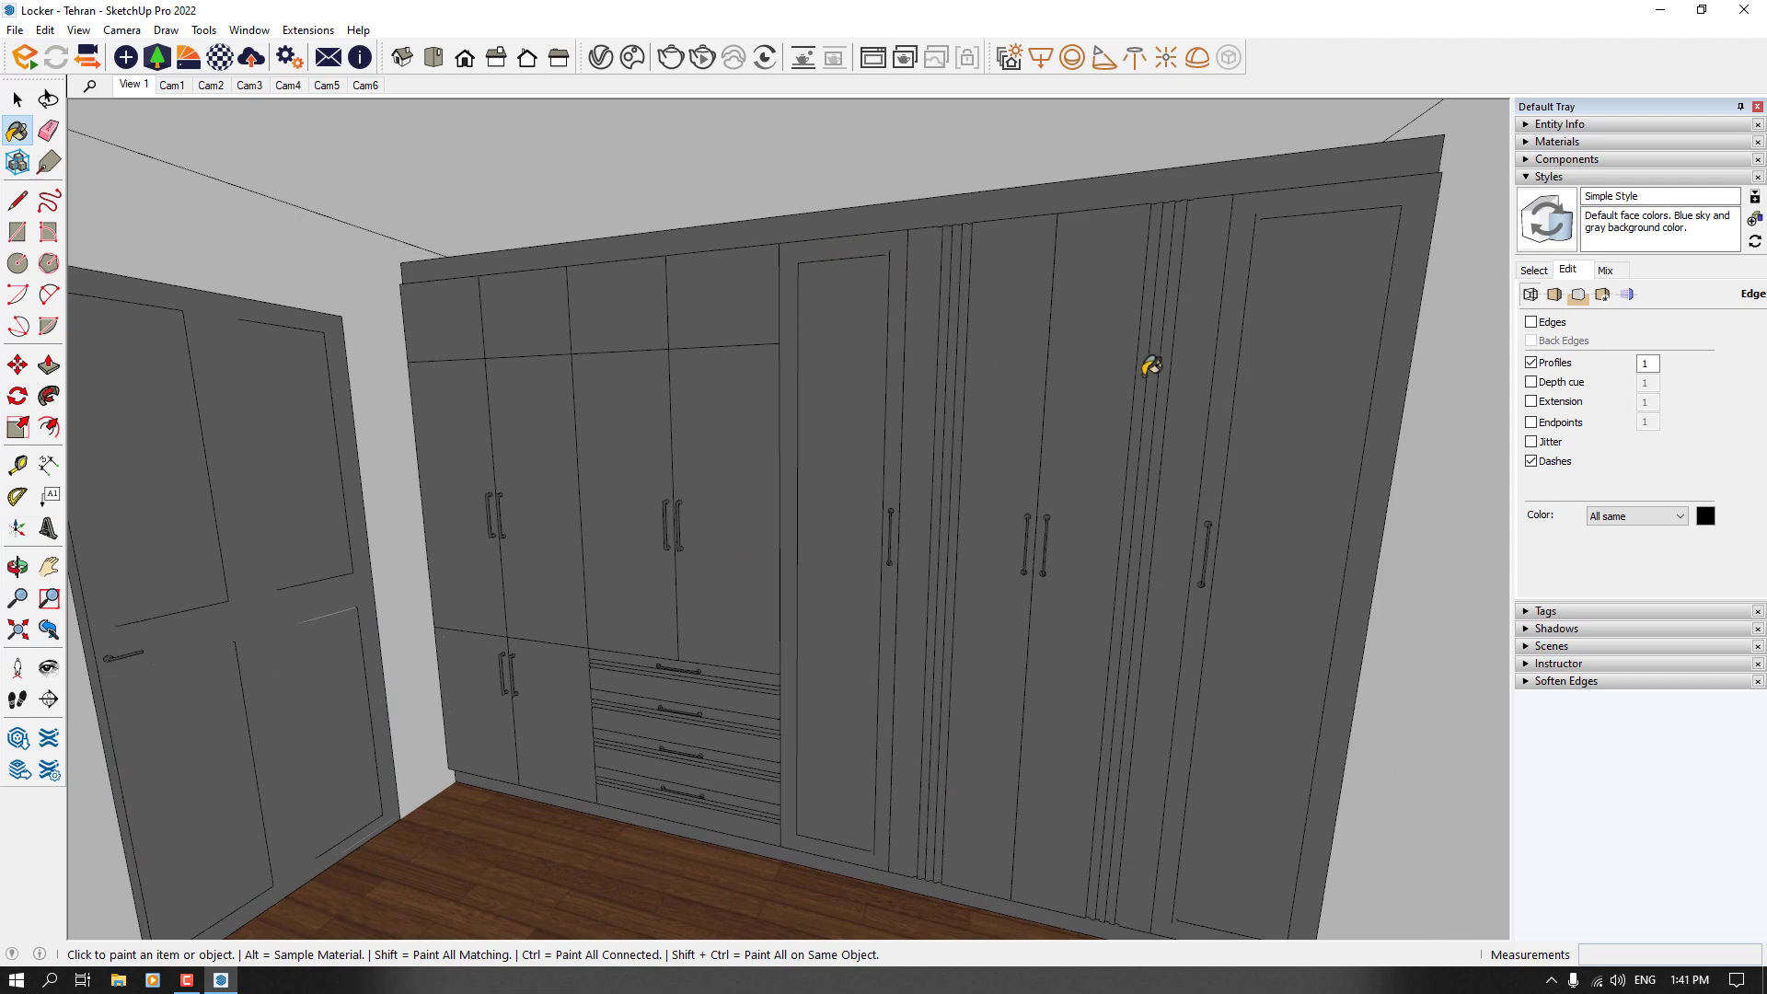
{"action": "left_click", "coordinate": [1532, 322]}
{"action": "middle_click_drag", "start_coordinate": [859, 393], "coordinate": [1210, 398]}
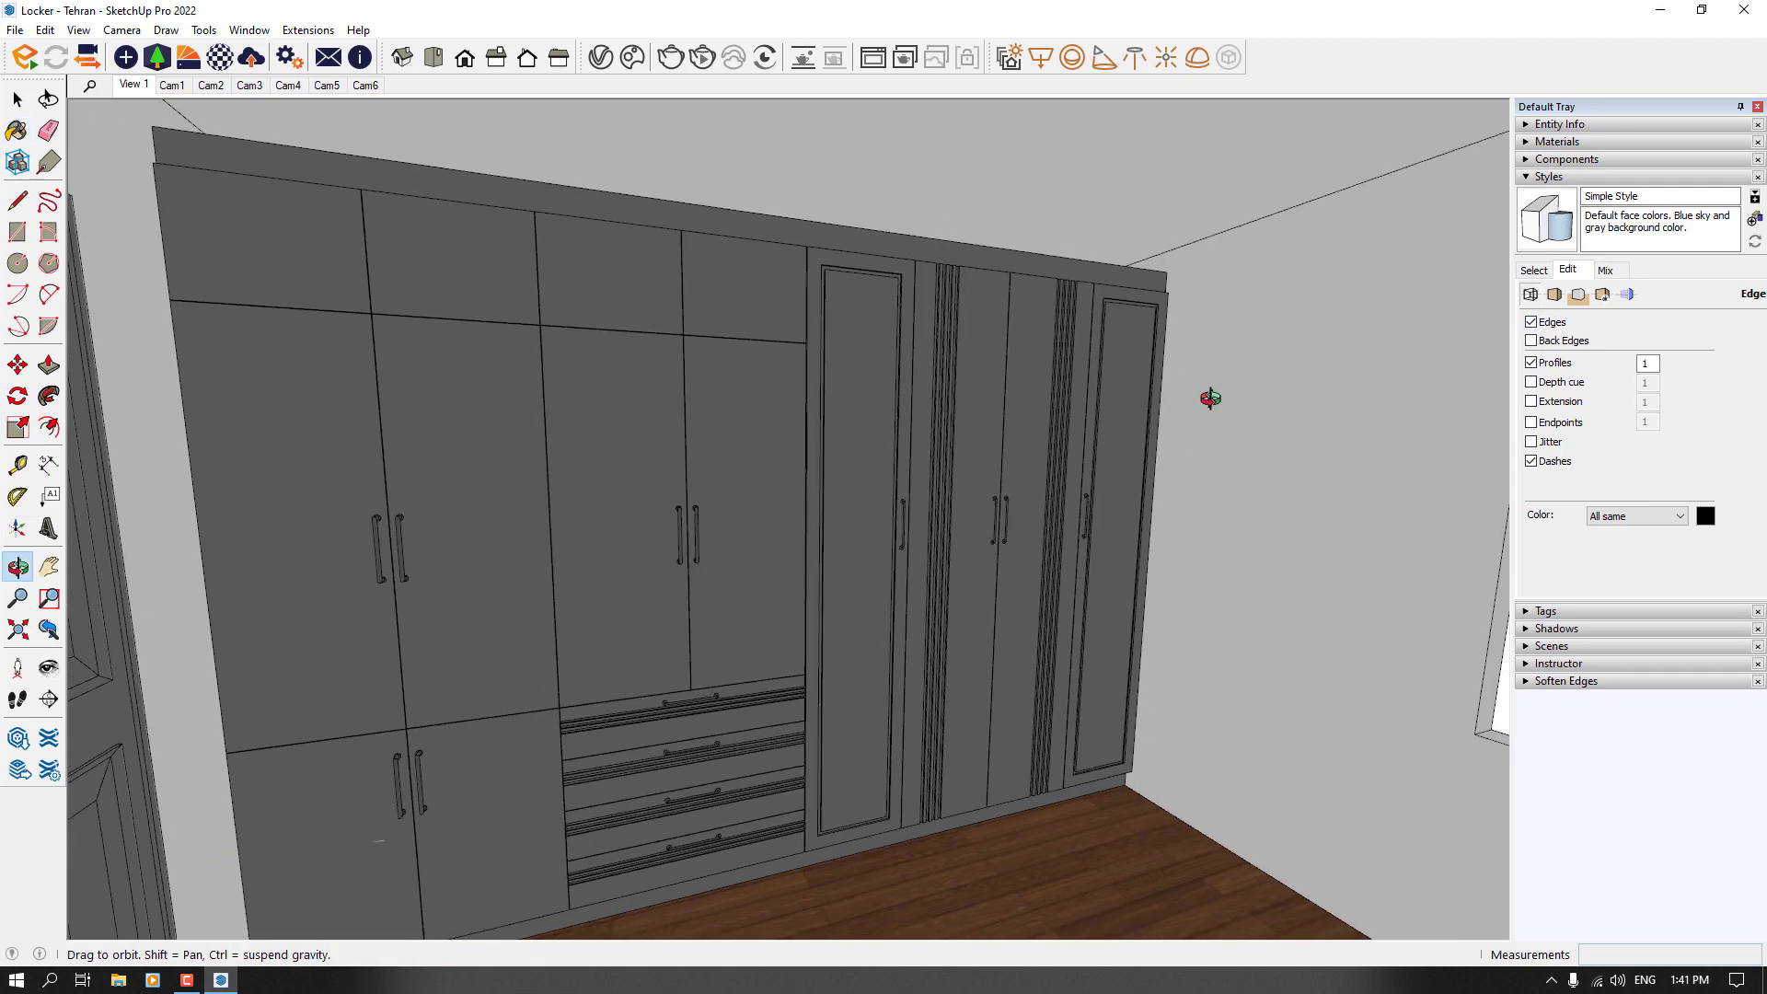
Step: Set the profile line thickness of the style's edges to 4
{"action": "key", "text": "b"}
{"action": "scroll", "coordinate": [1571, 587], "scroll_direction": "down", "scroll_amount": 3}
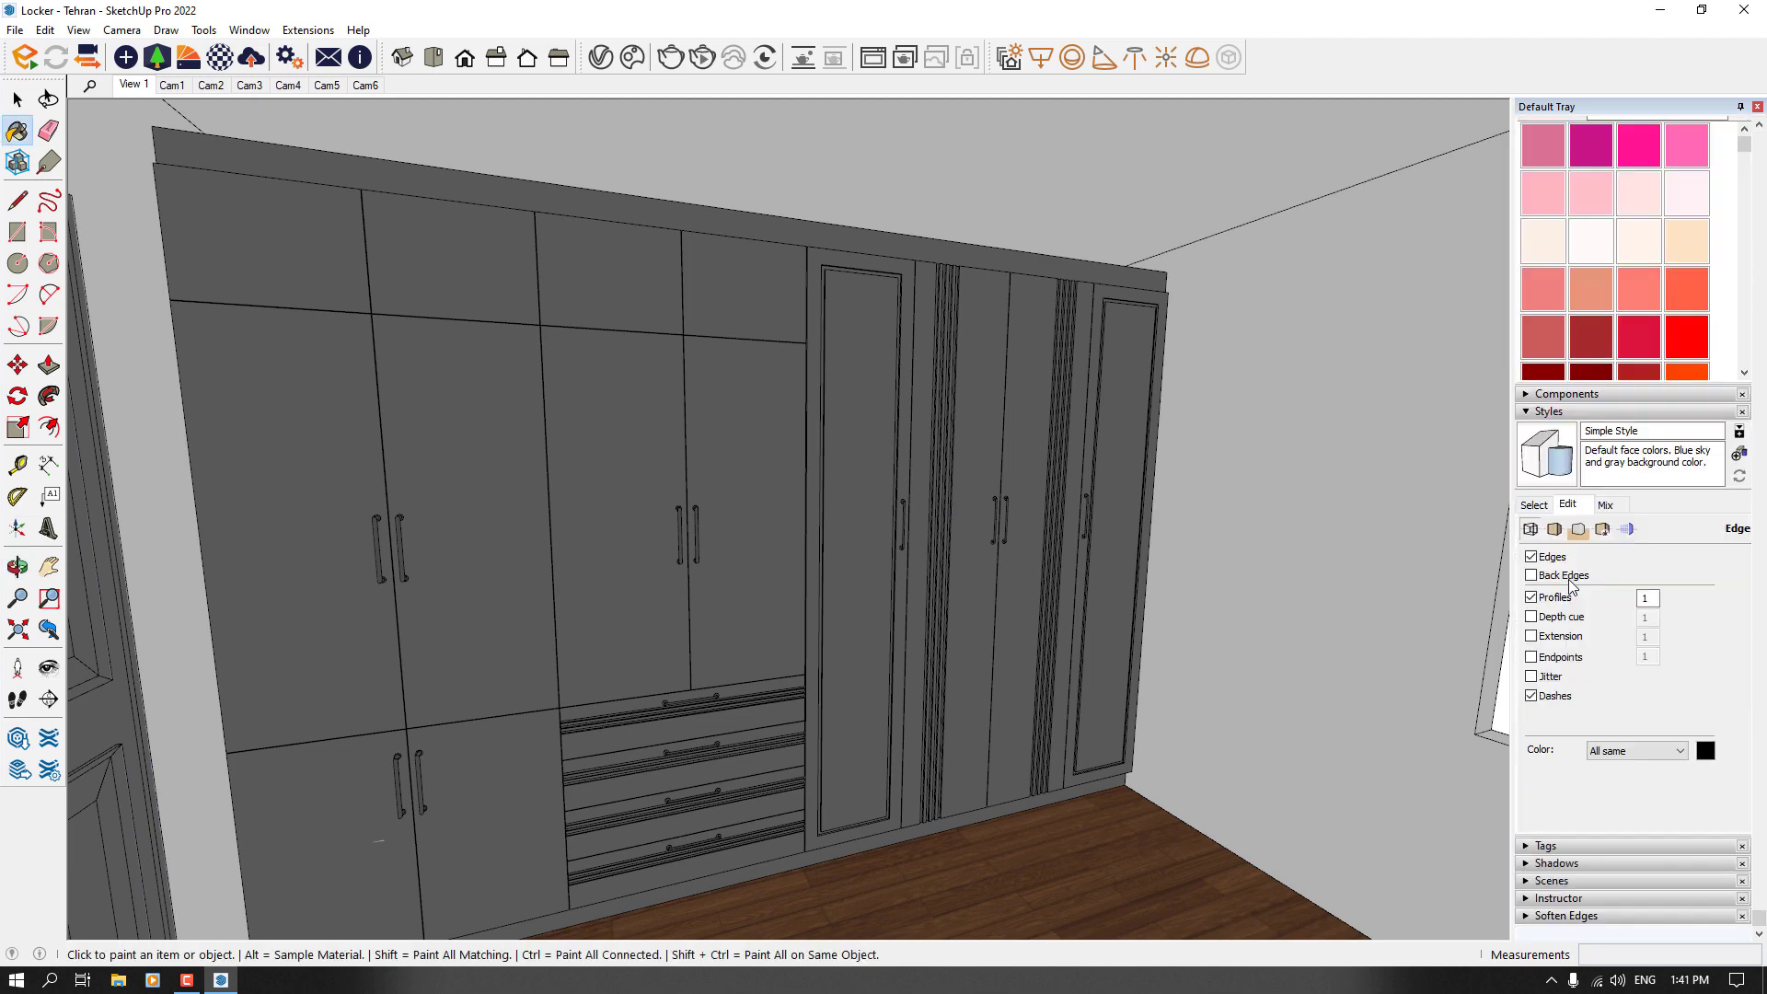
{"action": "scroll", "coordinate": [904, 609], "scroll_direction": "up", "scroll_amount": 3}
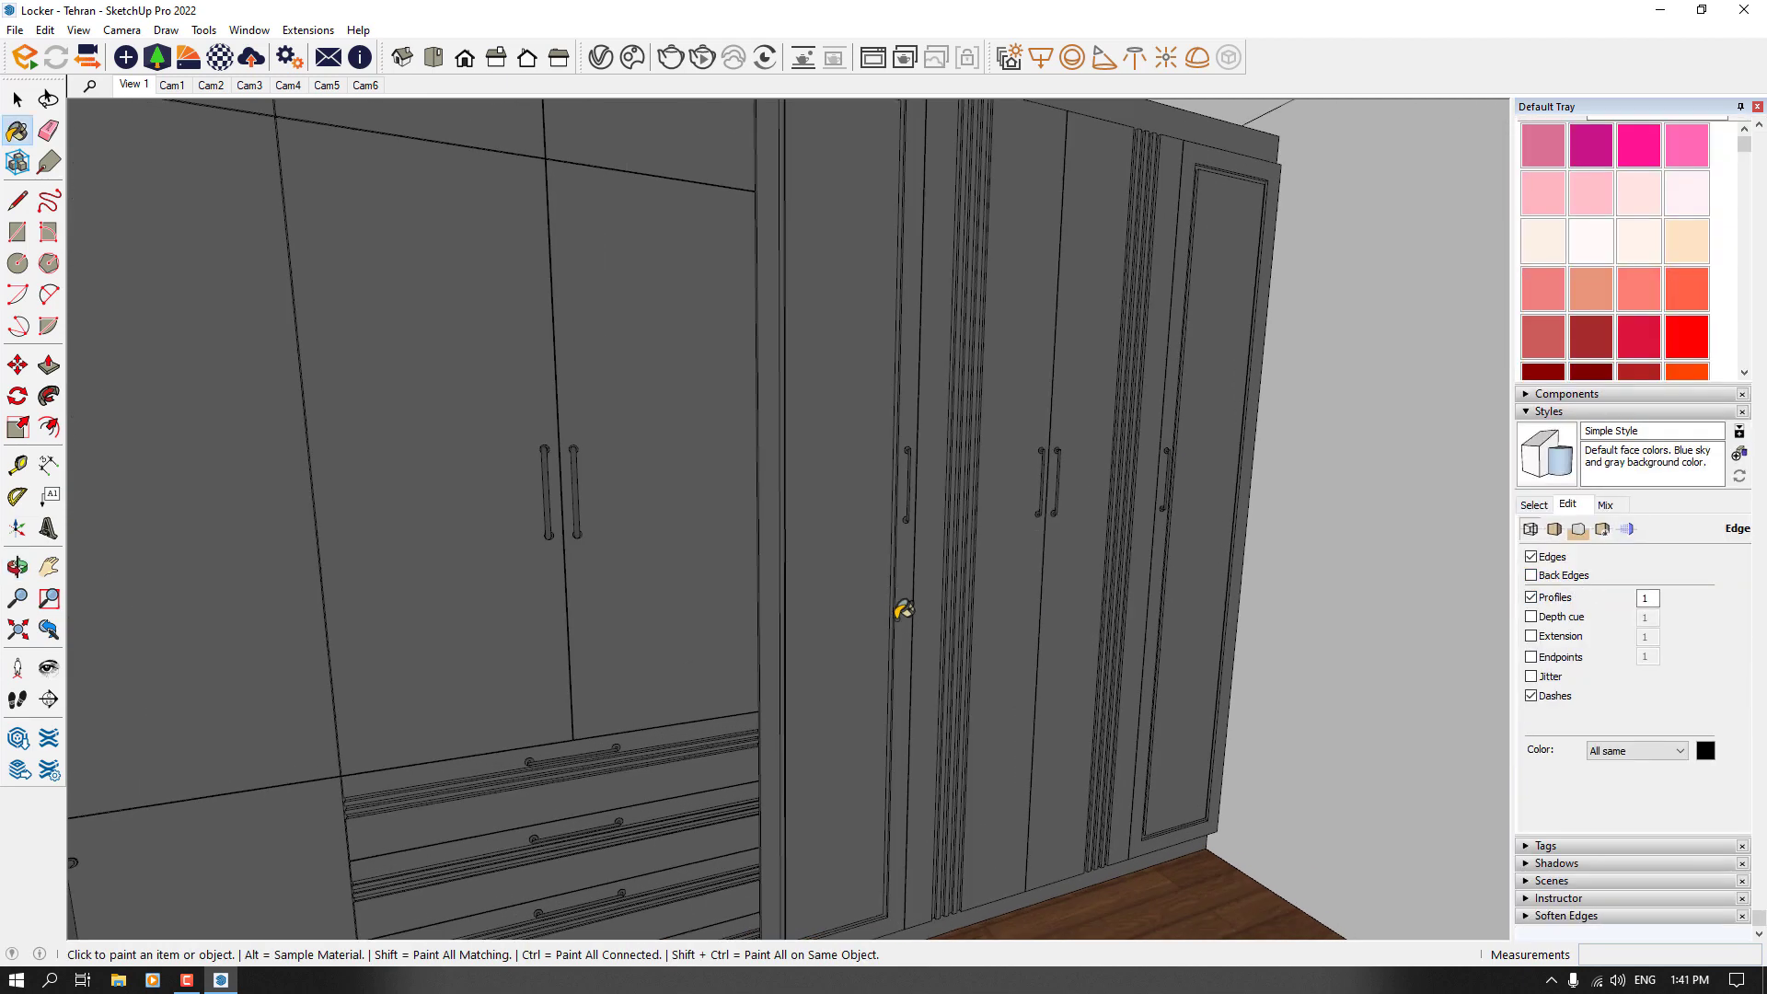
{"action": "left_click", "coordinate": [1647, 599]}
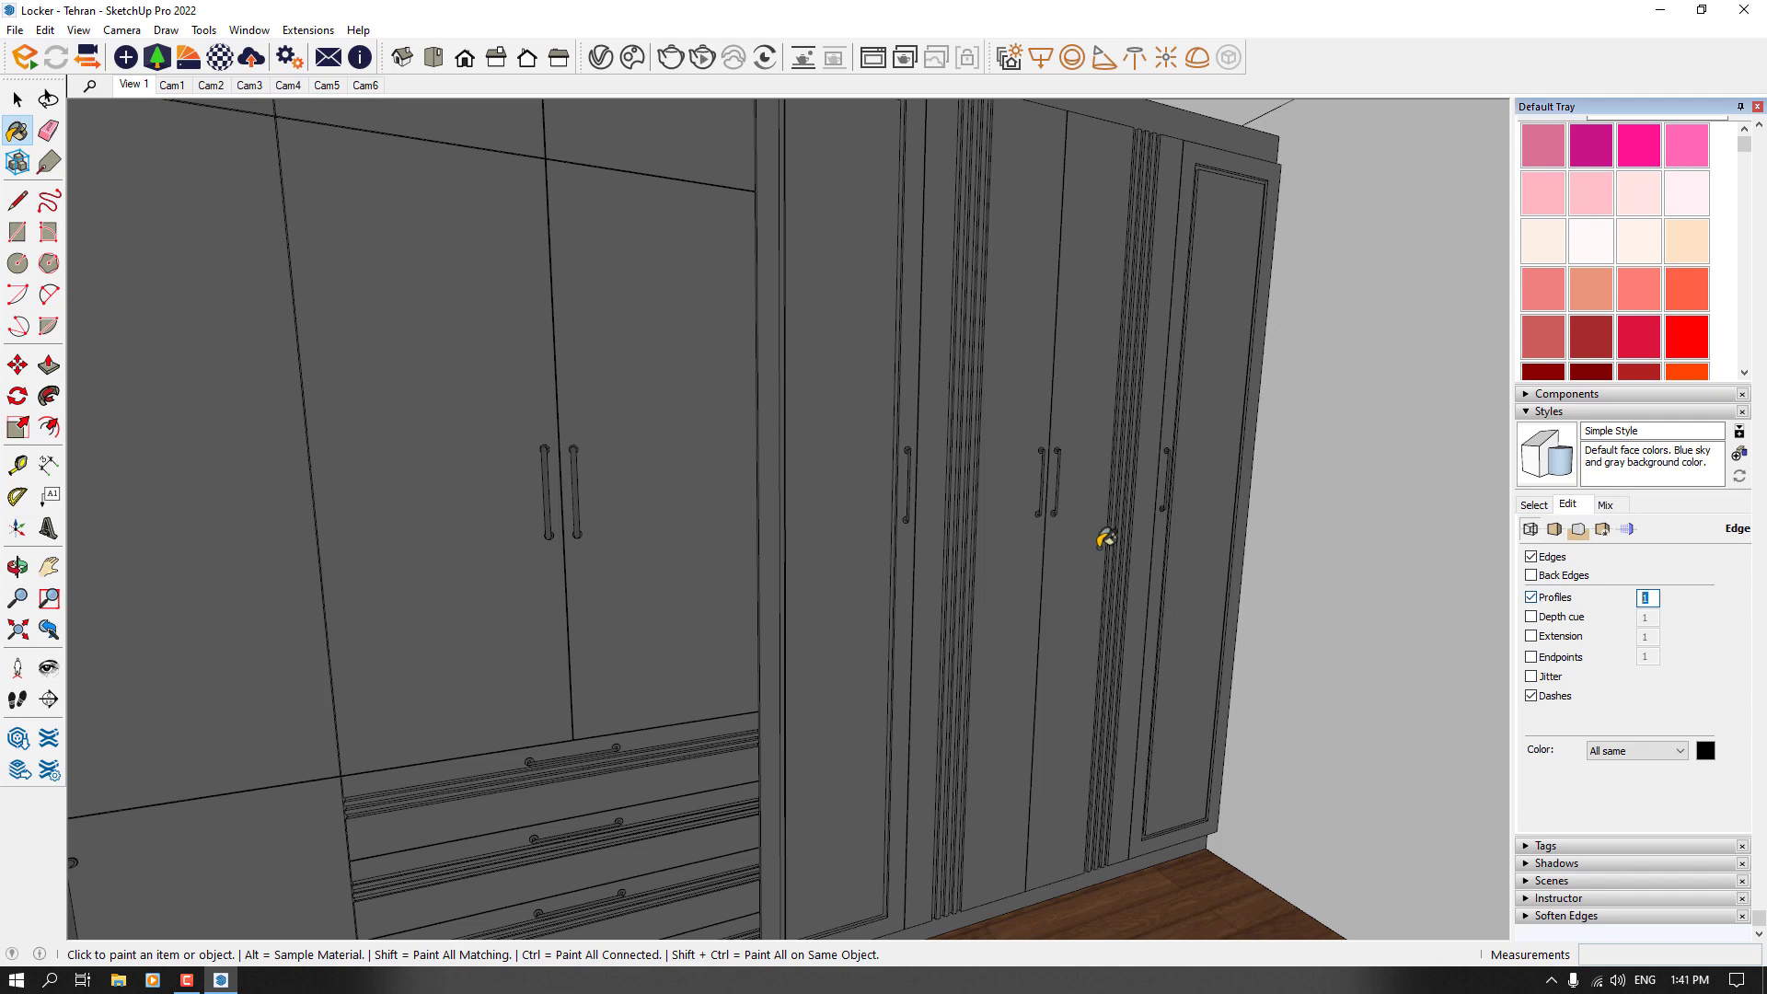
{"action": "scroll", "coordinate": [907, 513], "scroll_direction": "up", "scroll_amount": 4}
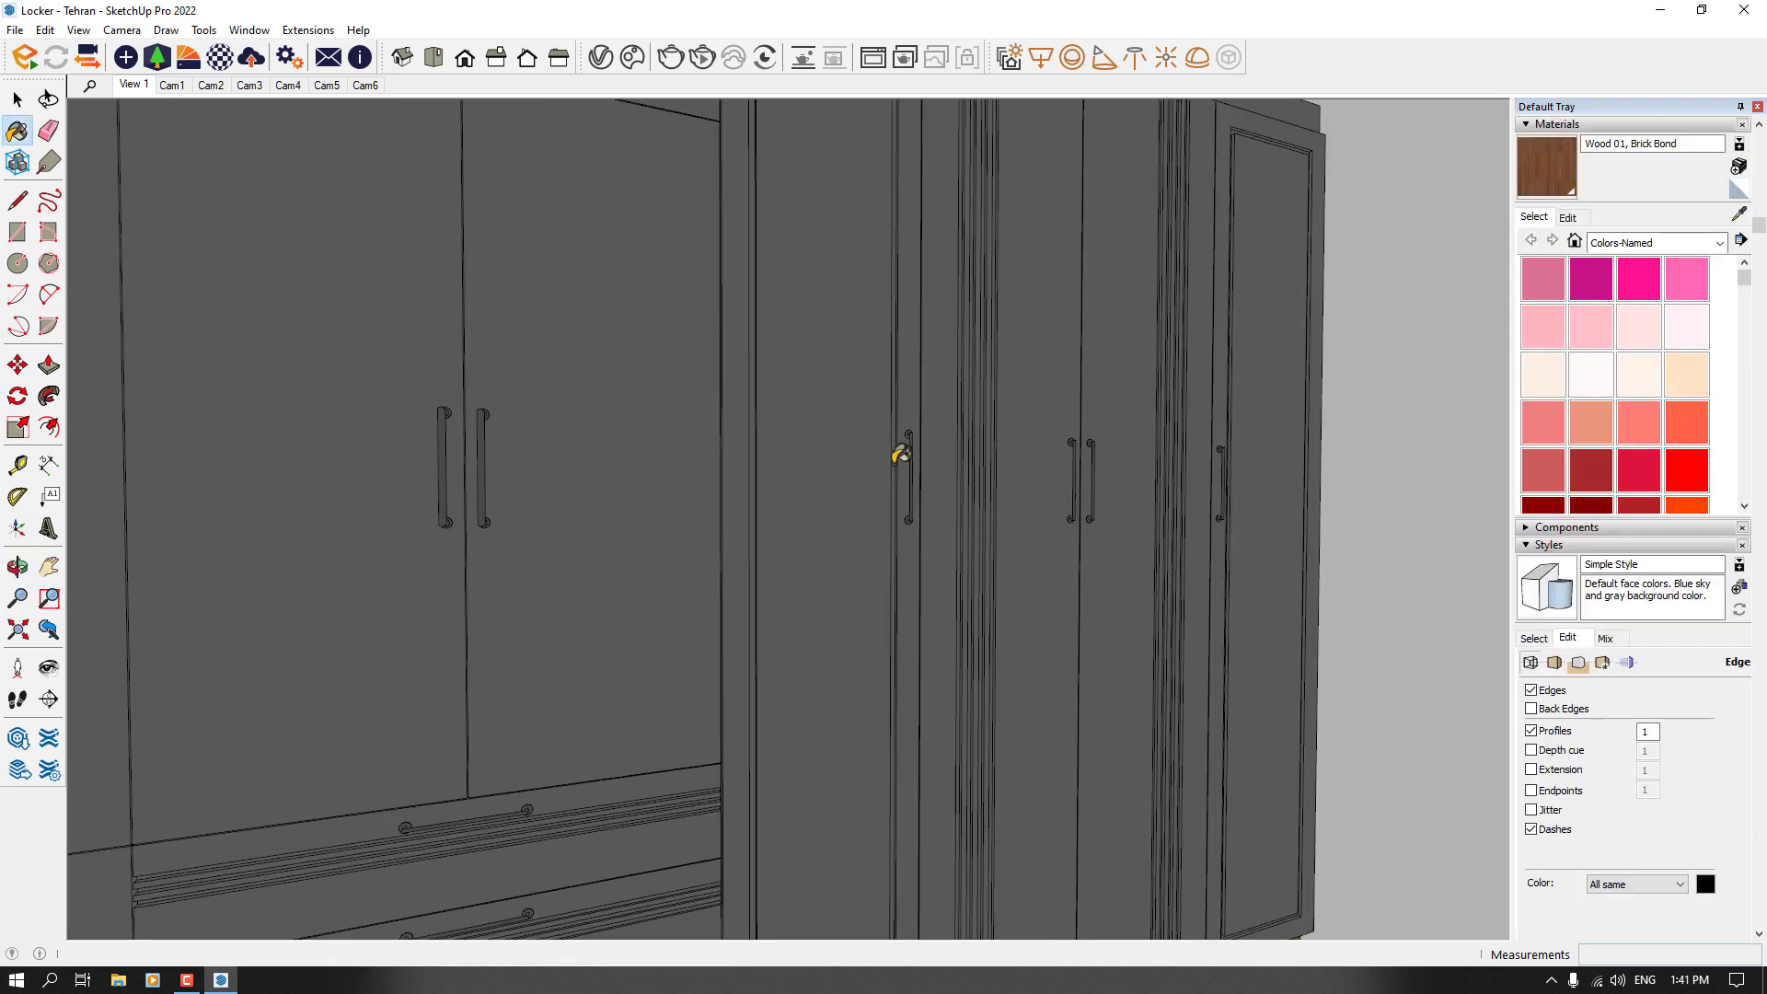
{"action": "scroll", "coordinate": [1613, 730], "scroll_direction": "down", "scroll_amount": 3}
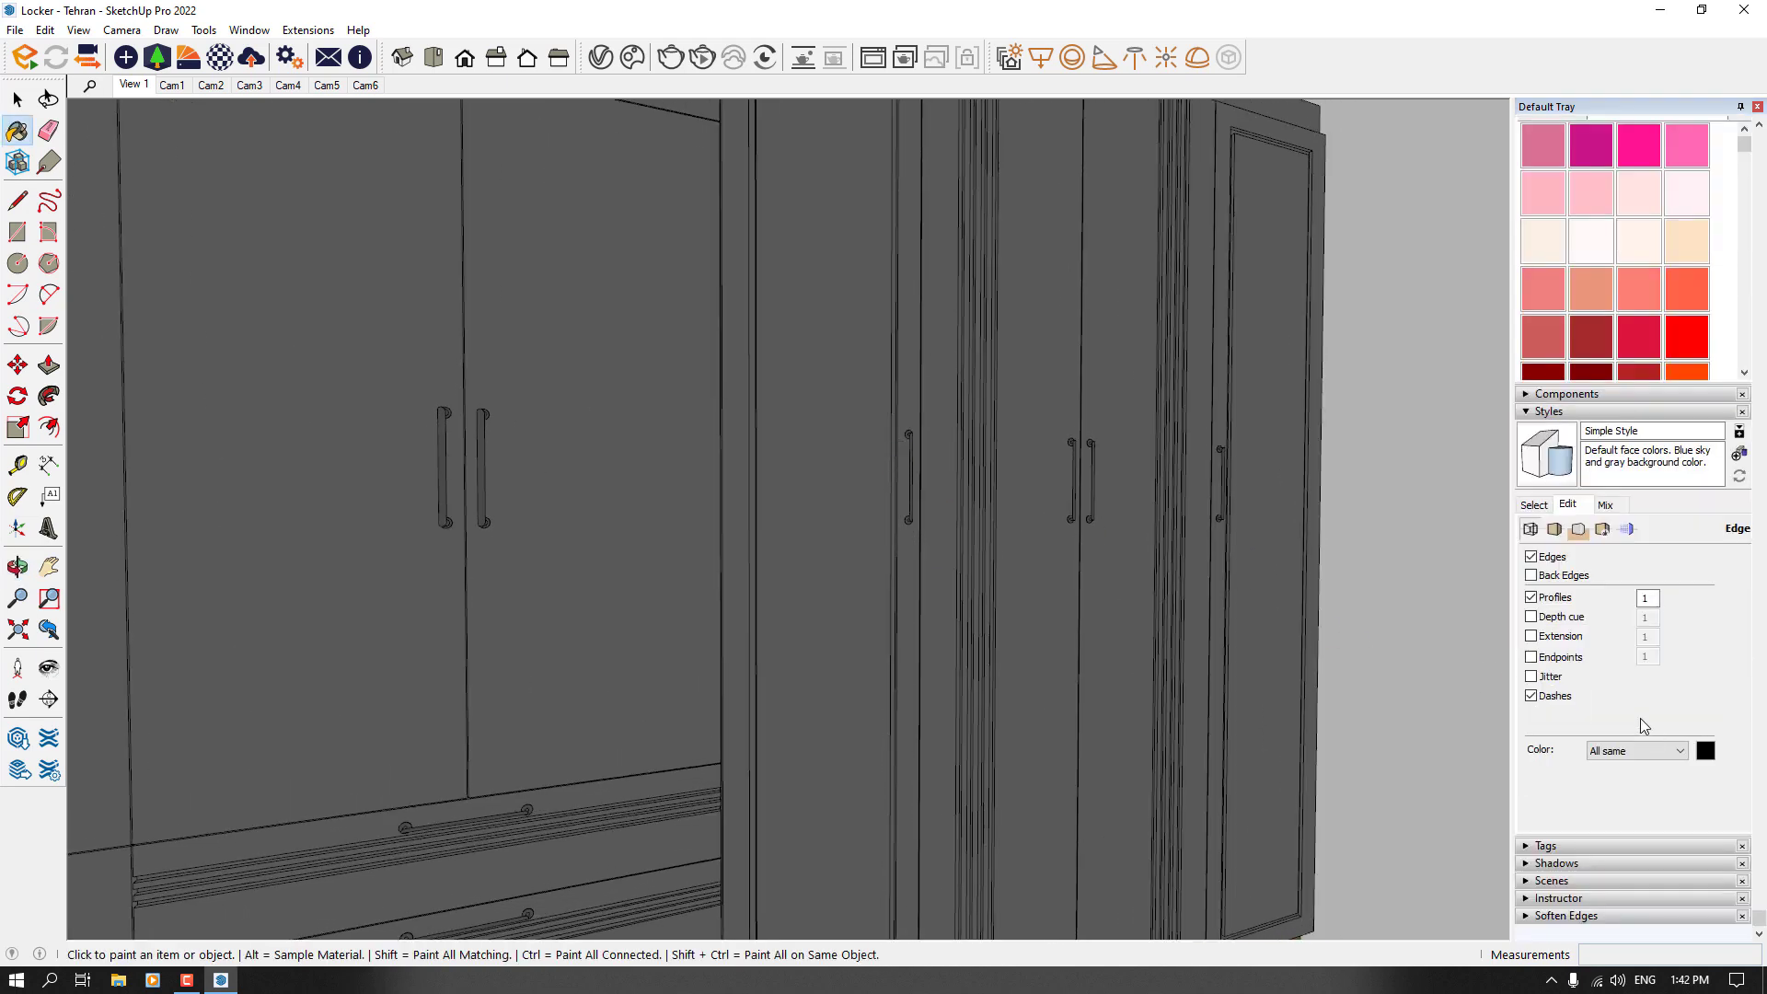
{"action": "left_click", "coordinate": [1645, 599]}
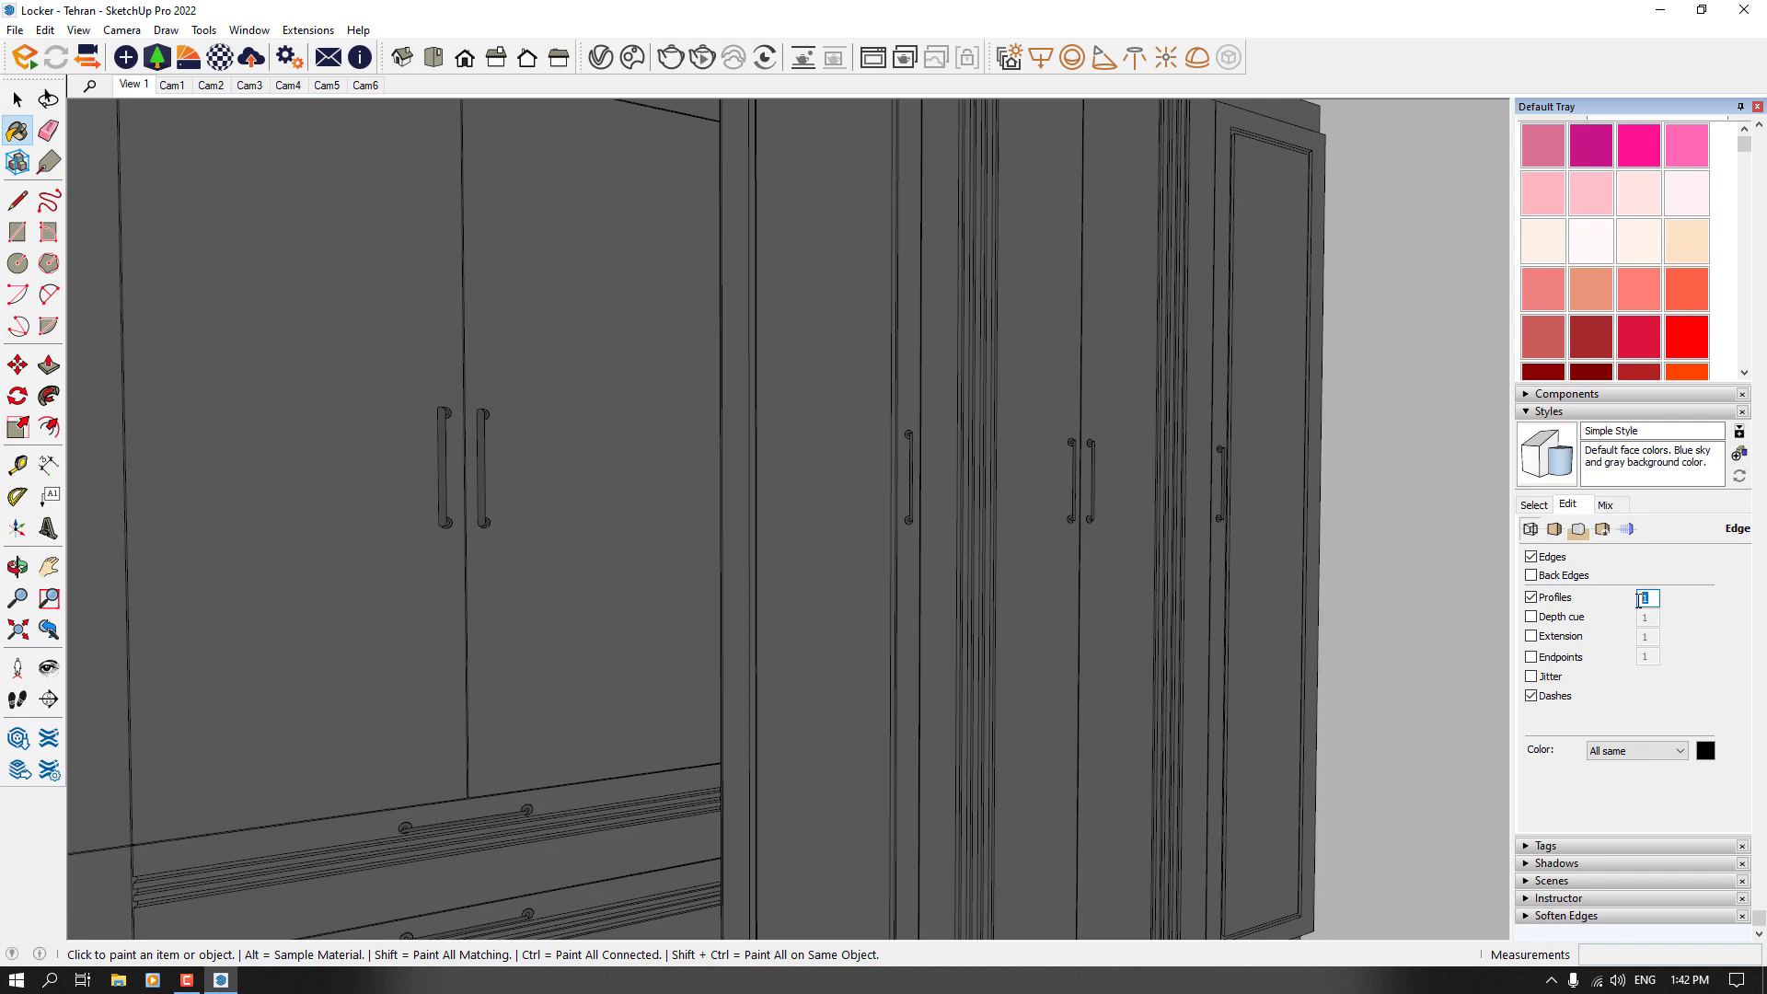
{"action": "type", "text": "4"}
{"action": "key", "text": "Return"}
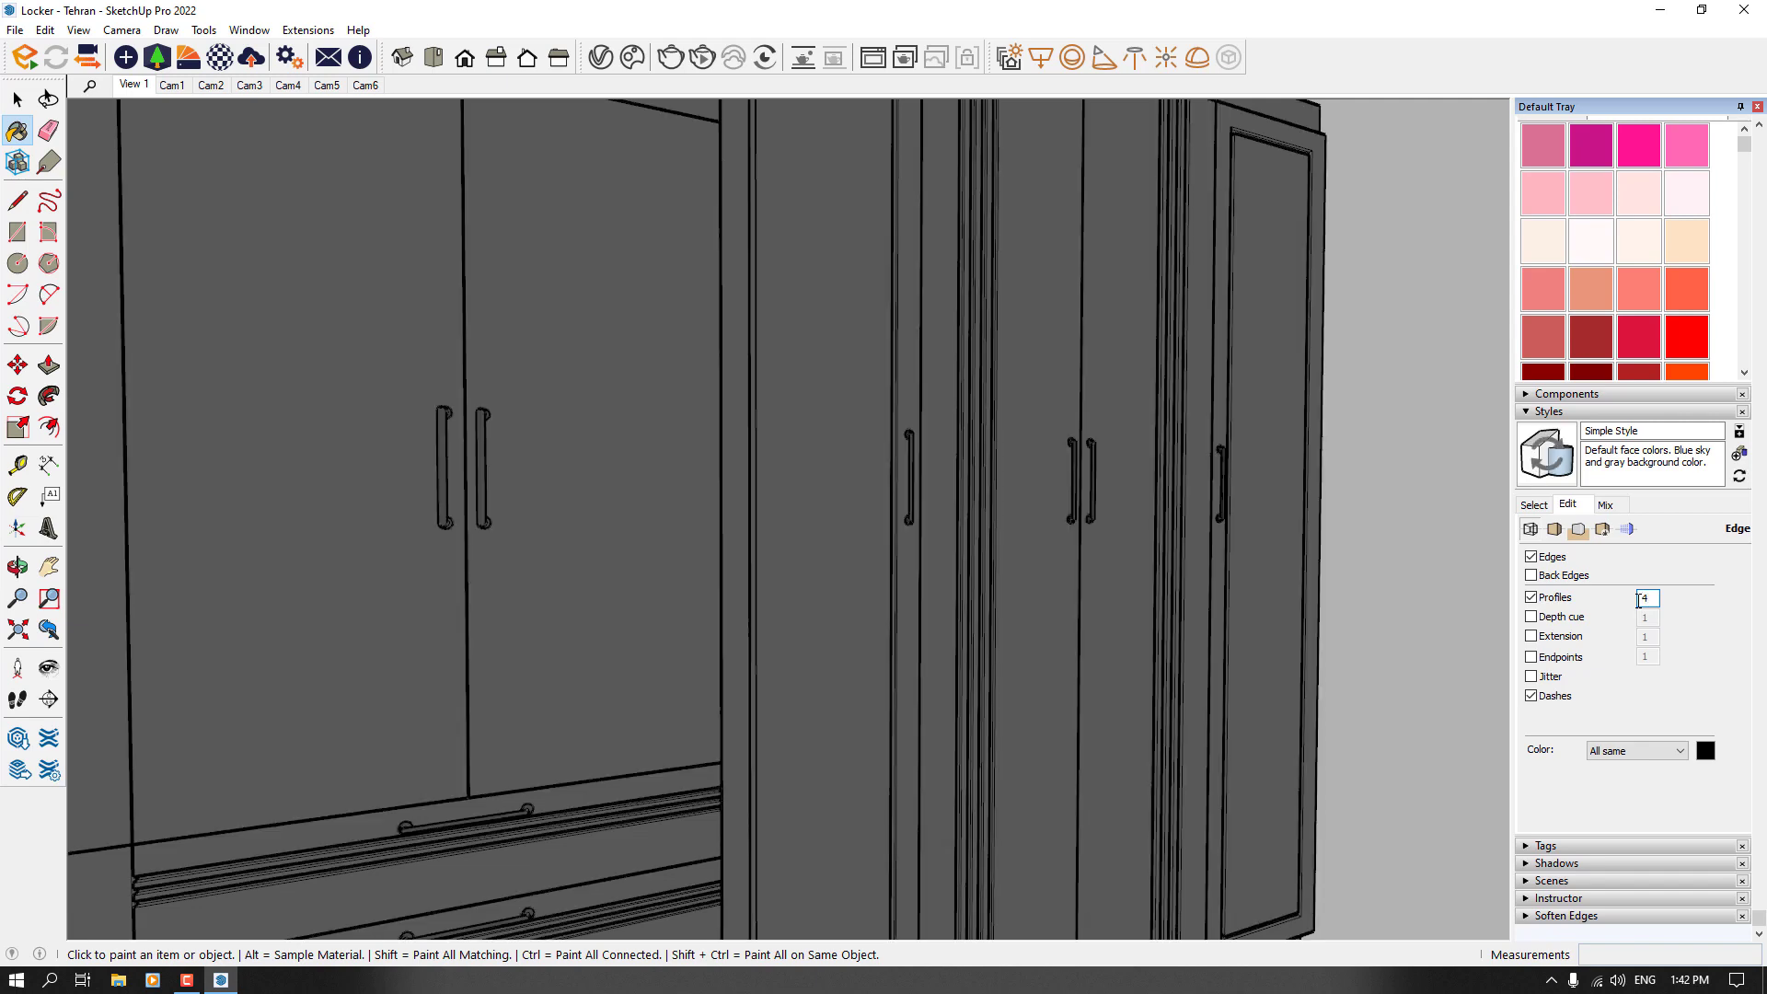
Step: Turn on depth cue for the style's edges and inspect the whole wardrobe
{"action": "left_click", "coordinate": [1531, 617]}
{"action": "scroll", "coordinate": [851, 516], "scroll_direction": "down", "scroll_amount": 2}
{"action": "scroll", "coordinate": [714, 533], "scroll_direction": "down", "scroll_amount": 3}
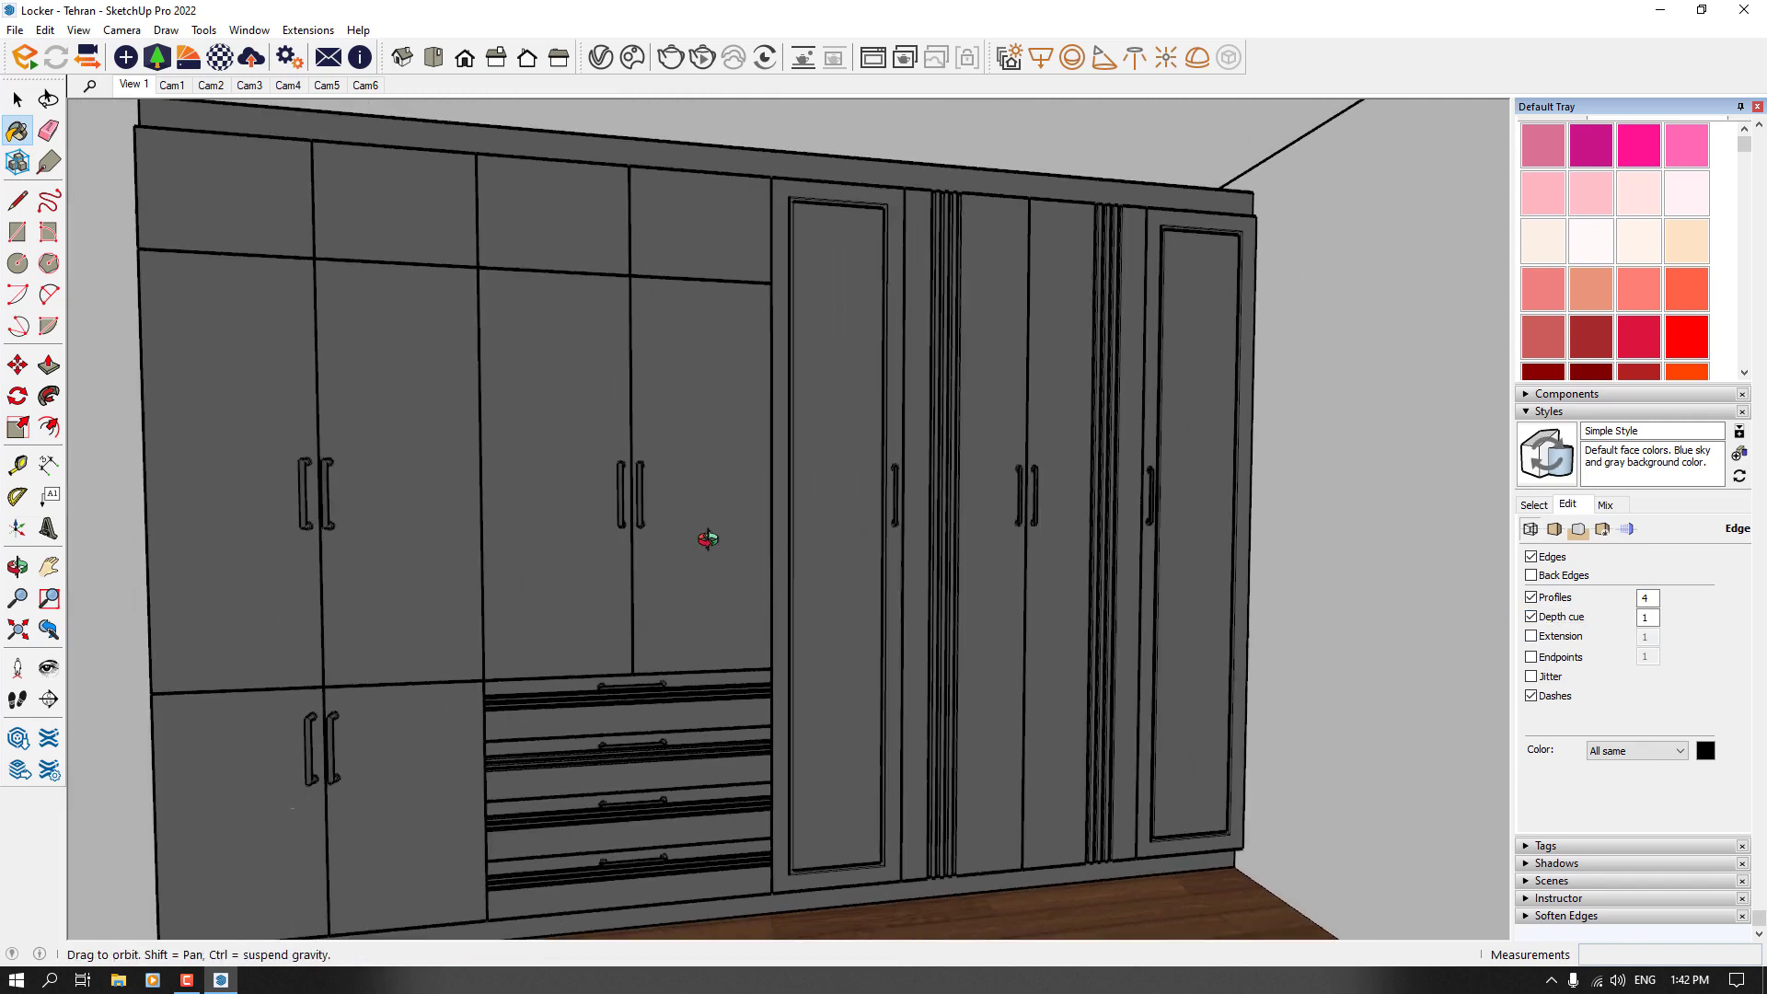
{"action": "key", "text": "b"}
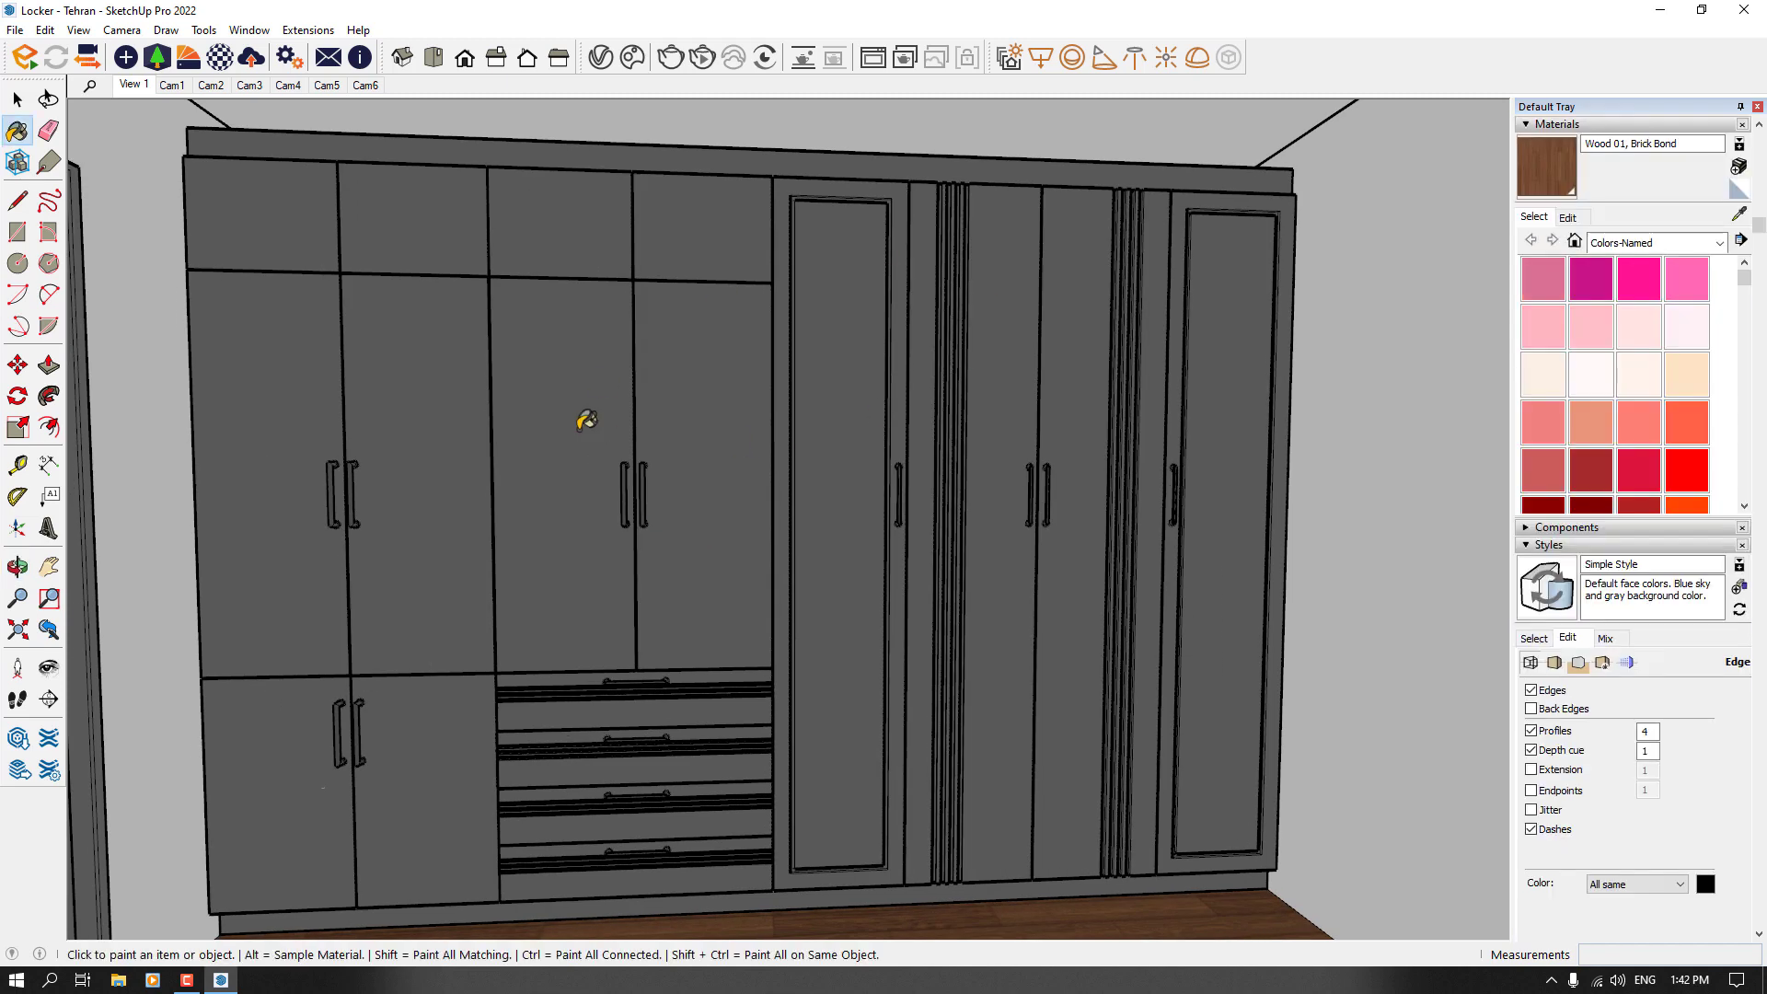
Step: Turn on edge extensions, set Profiles to 1 and Extension to 6, and inspect the line ends on the wardrobe
{"action": "left_click", "coordinate": [1532, 770]}
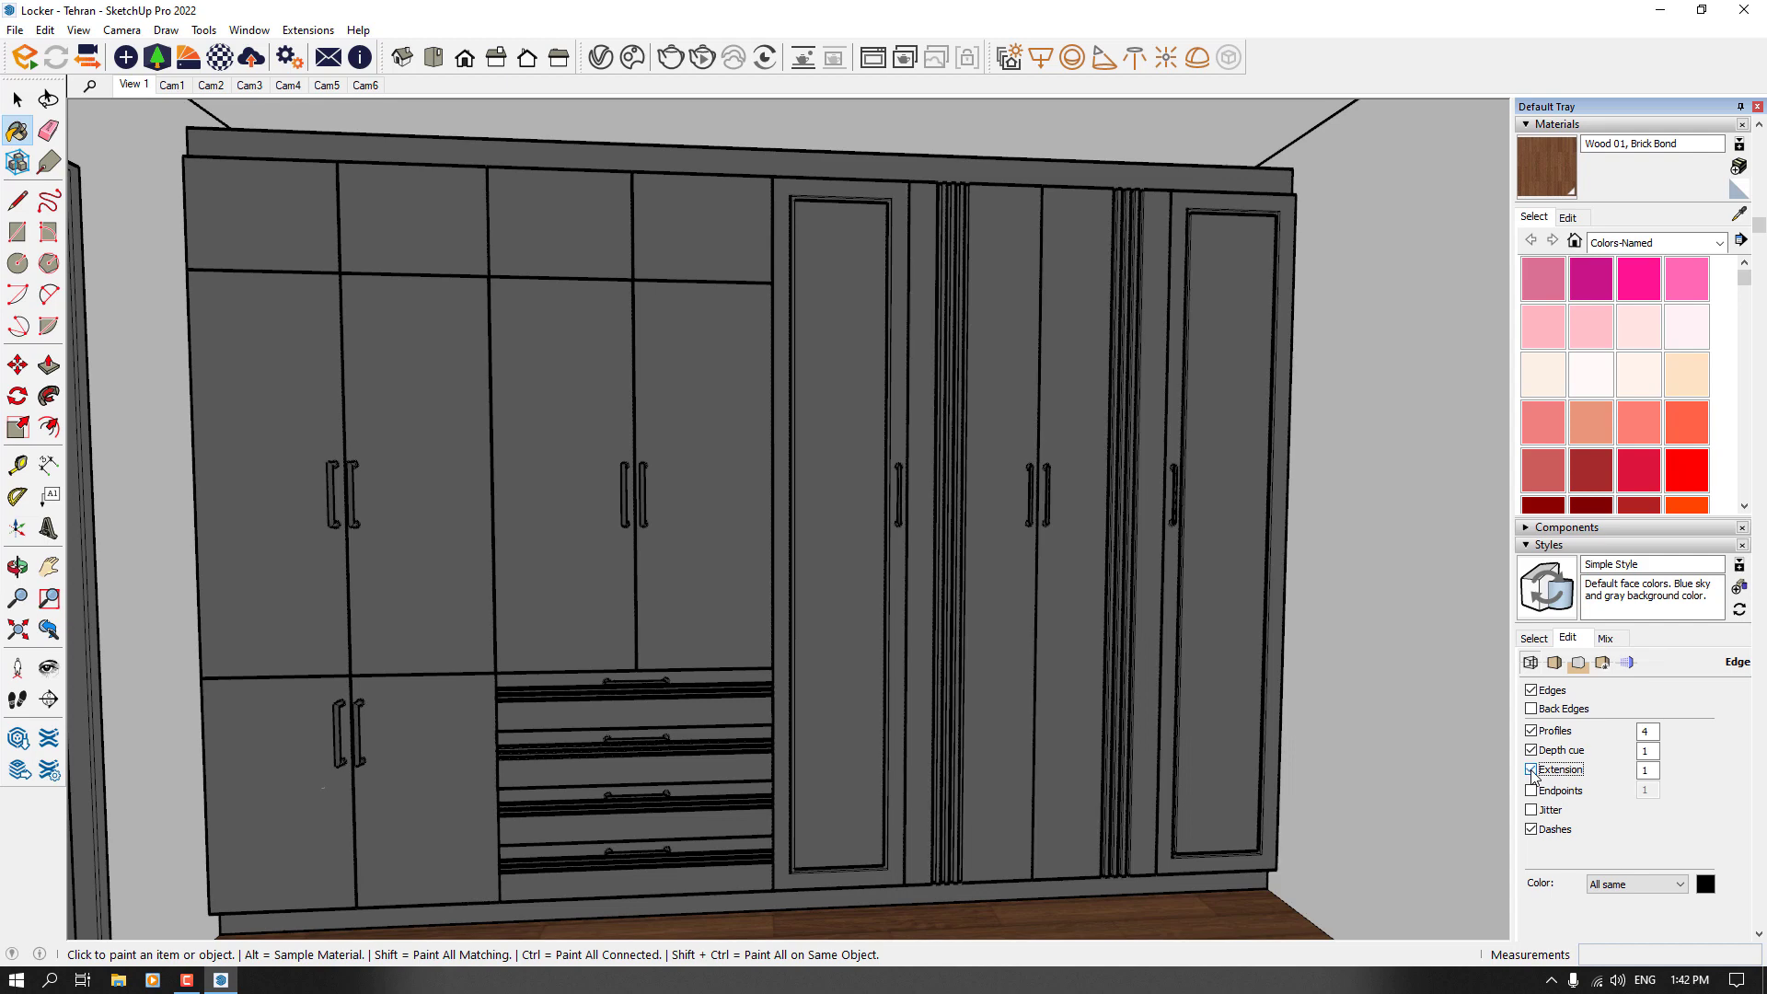
{"action": "double_click", "coordinate": [1647, 732]}
{"action": "key", "text": "Return"}
{"action": "double_click", "coordinate": [1647, 771]}
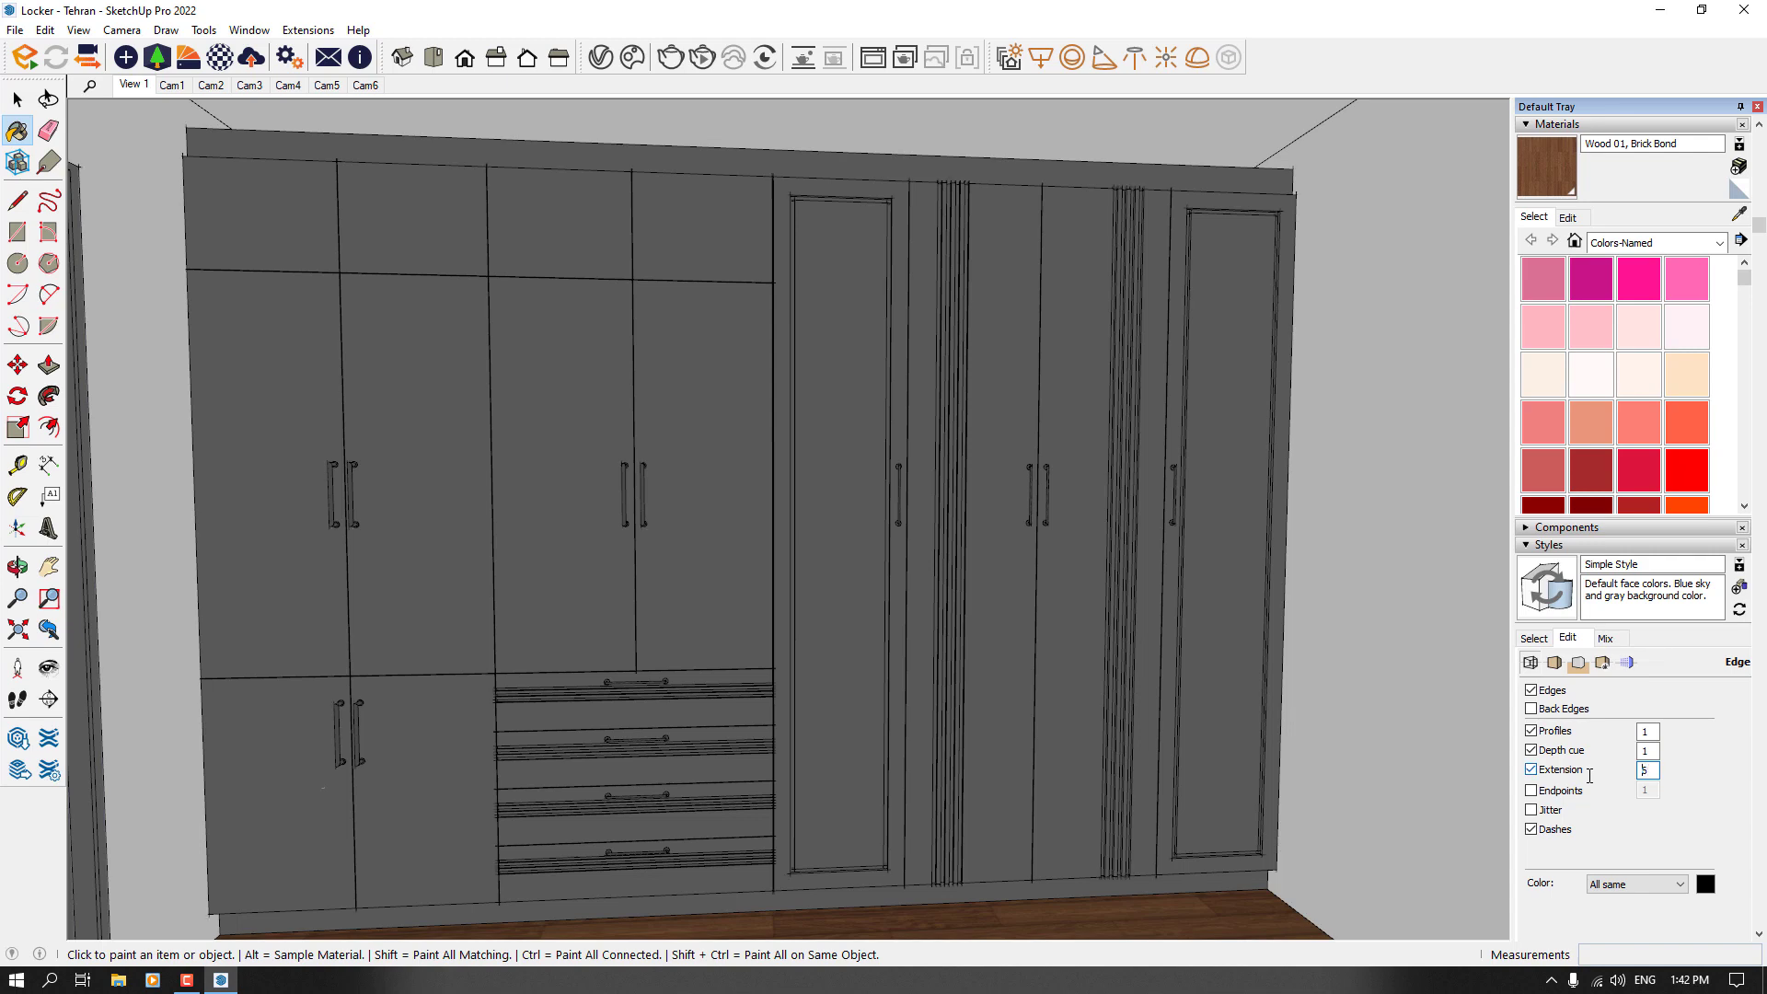
{"action": "scroll", "coordinate": [1143, 189], "scroll_direction": "up", "scroll_amount": 5}
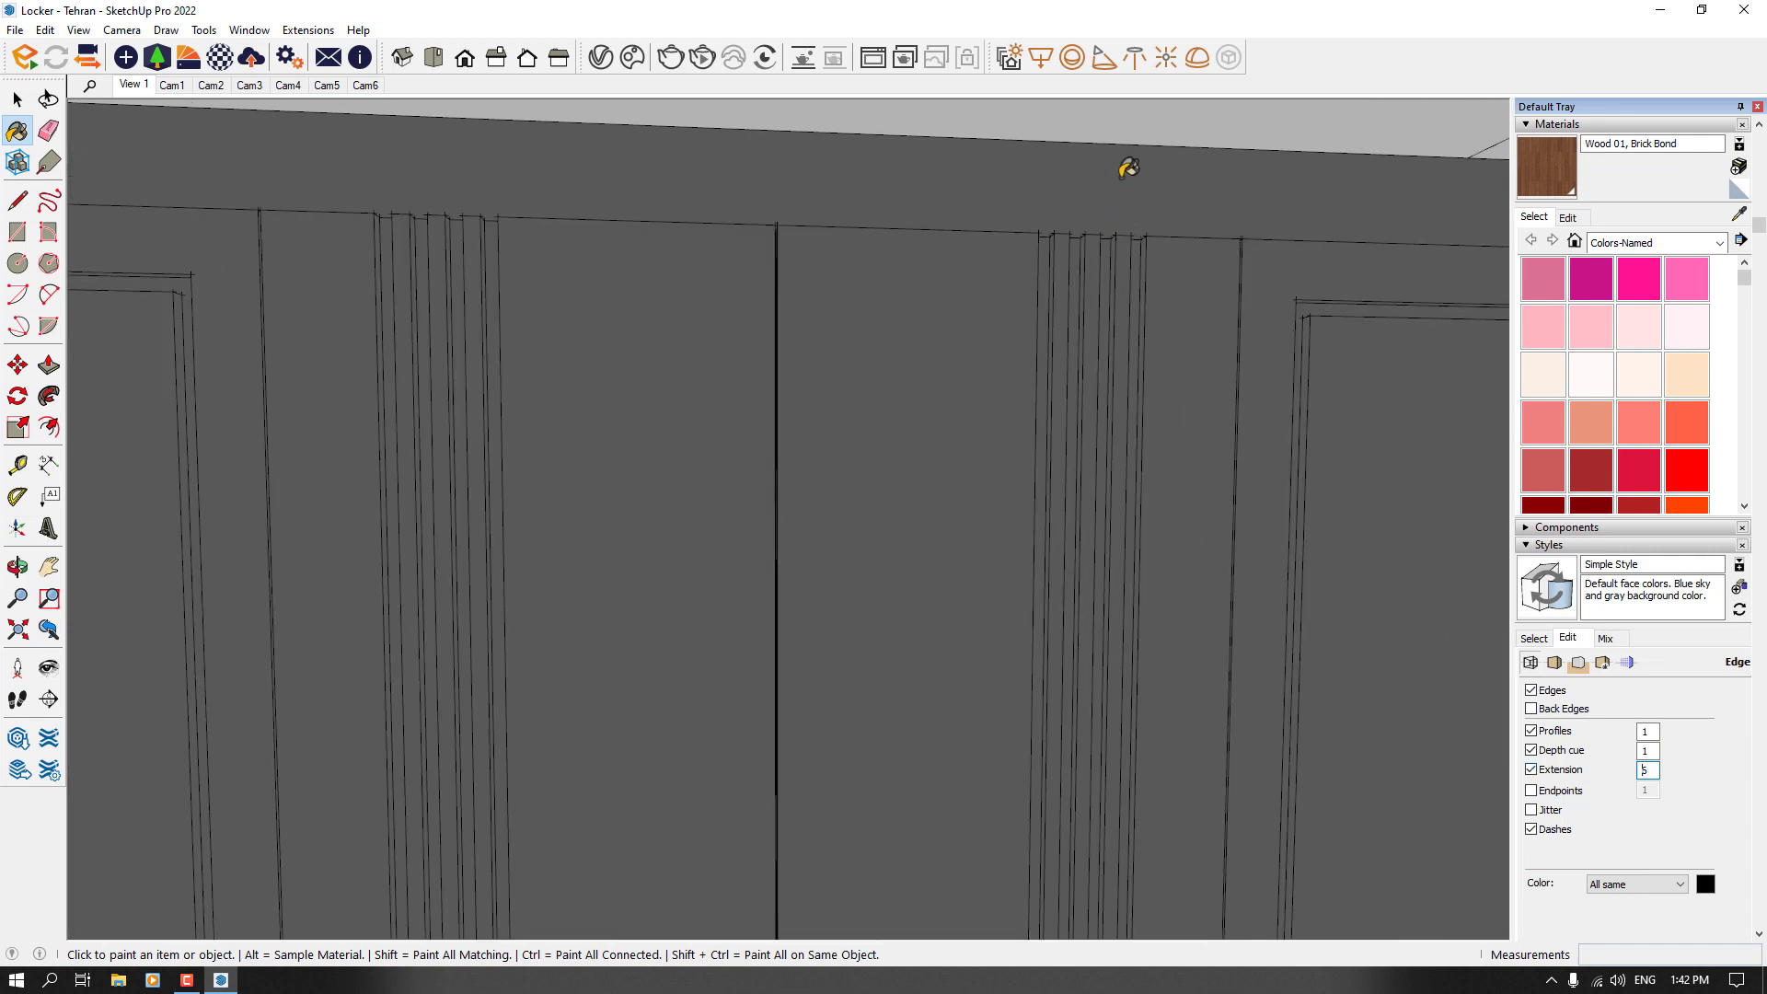
{"action": "scroll", "coordinate": [1141, 166], "scroll_direction": "down", "scroll_amount": 4}
{"action": "scroll", "coordinate": [1151, 165], "scroll_direction": "down", "scroll_amount": 3}
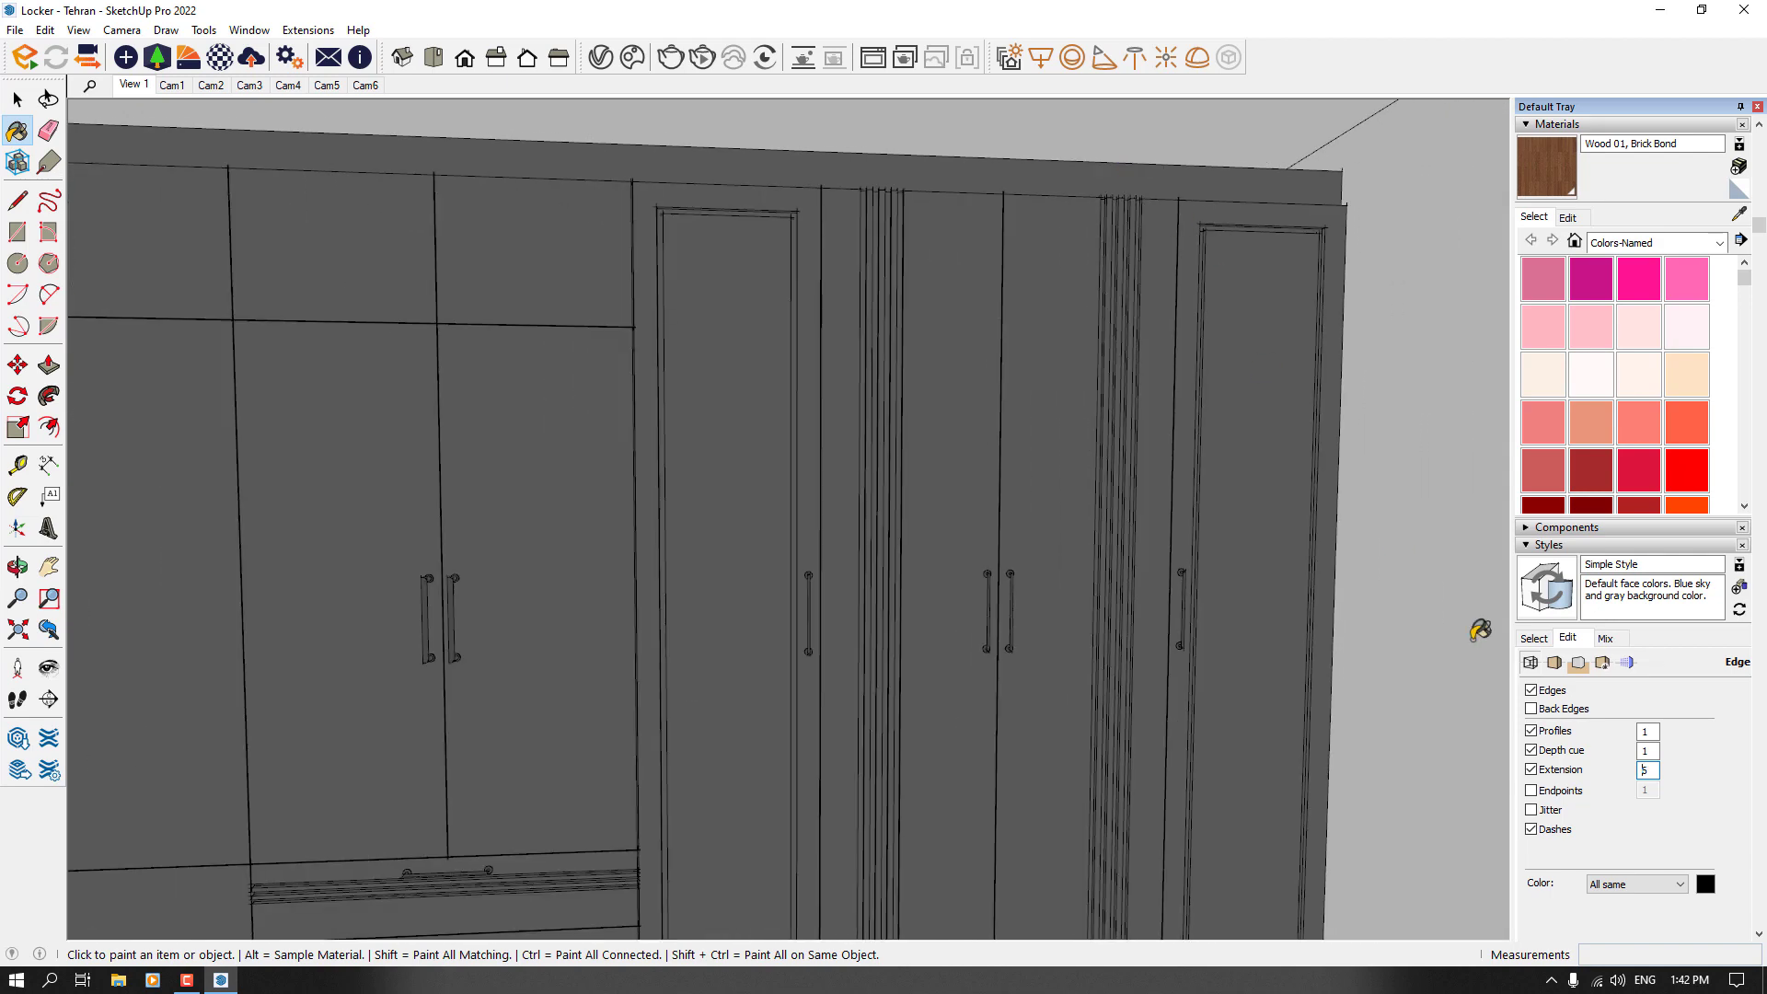
Step: Turn on endpoints for the style's edges and set their value to 12
{"action": "left_click", "coordinate": [1531, 791]}
{"action": "scroll", "coordinate": [1196, 387], "scroll_direction": "down", "scroll_amount": 5}
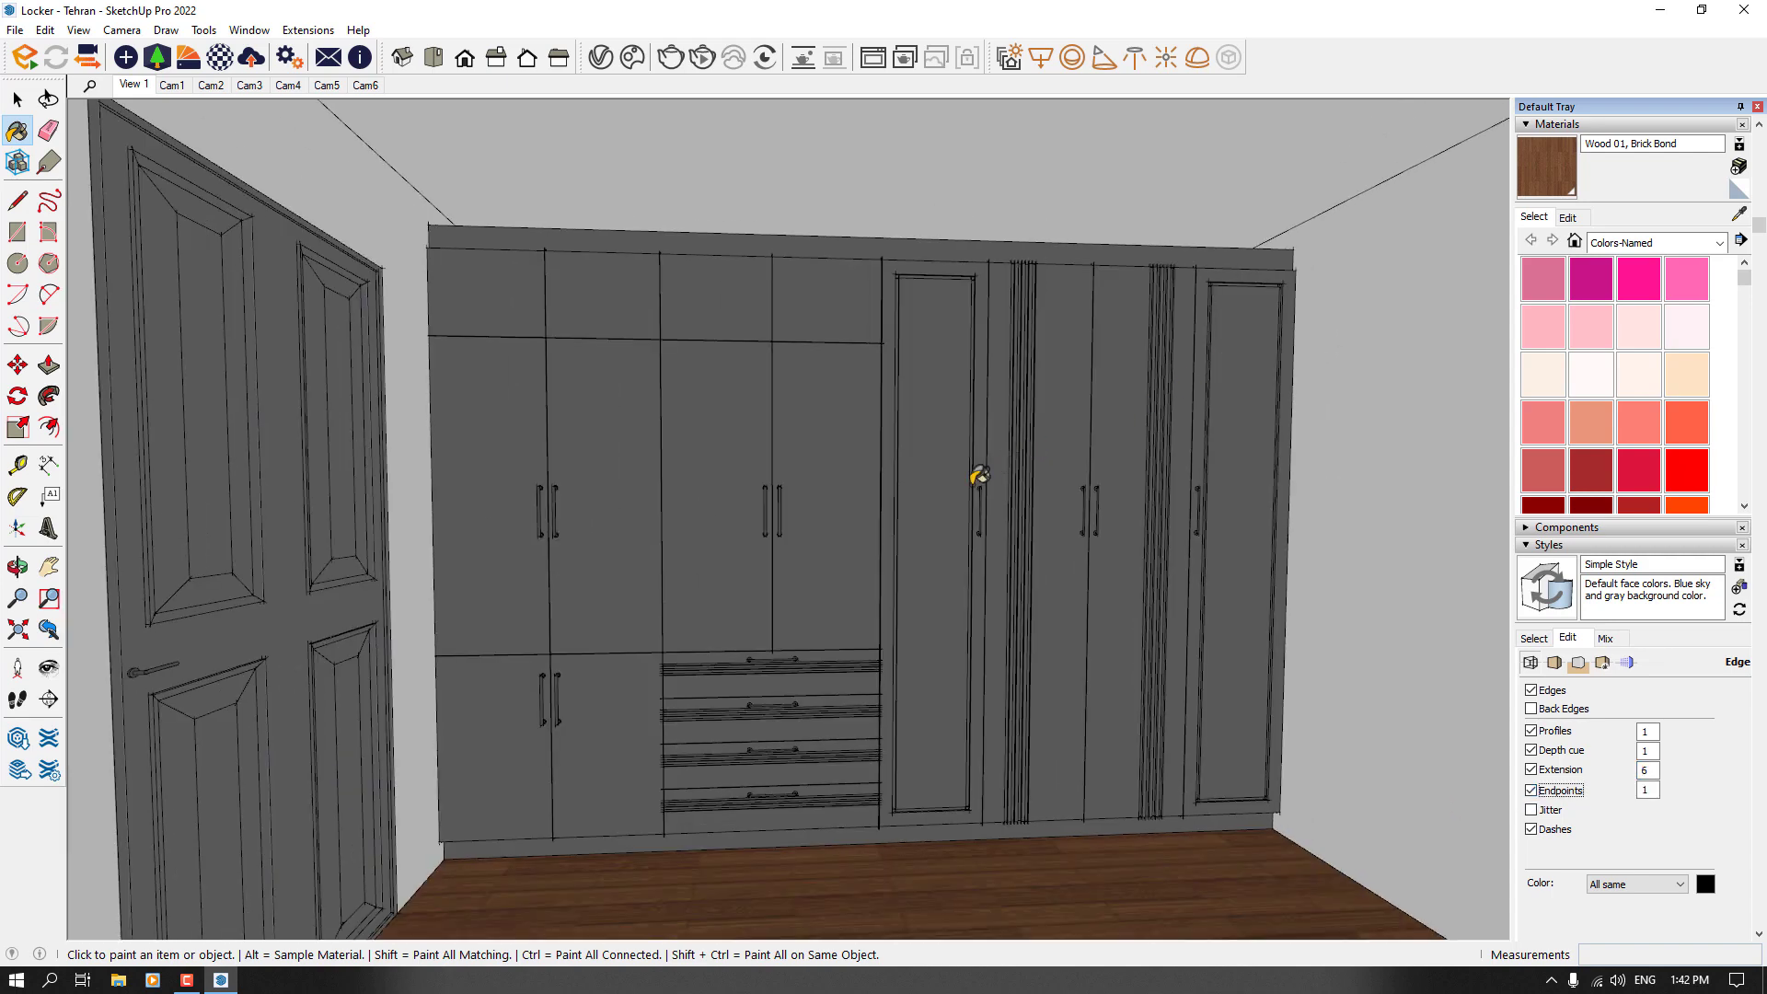
{"action": "scroll", "coordinate": [958, 489], "scroll_direction": "down", "scroll_amount": 2}
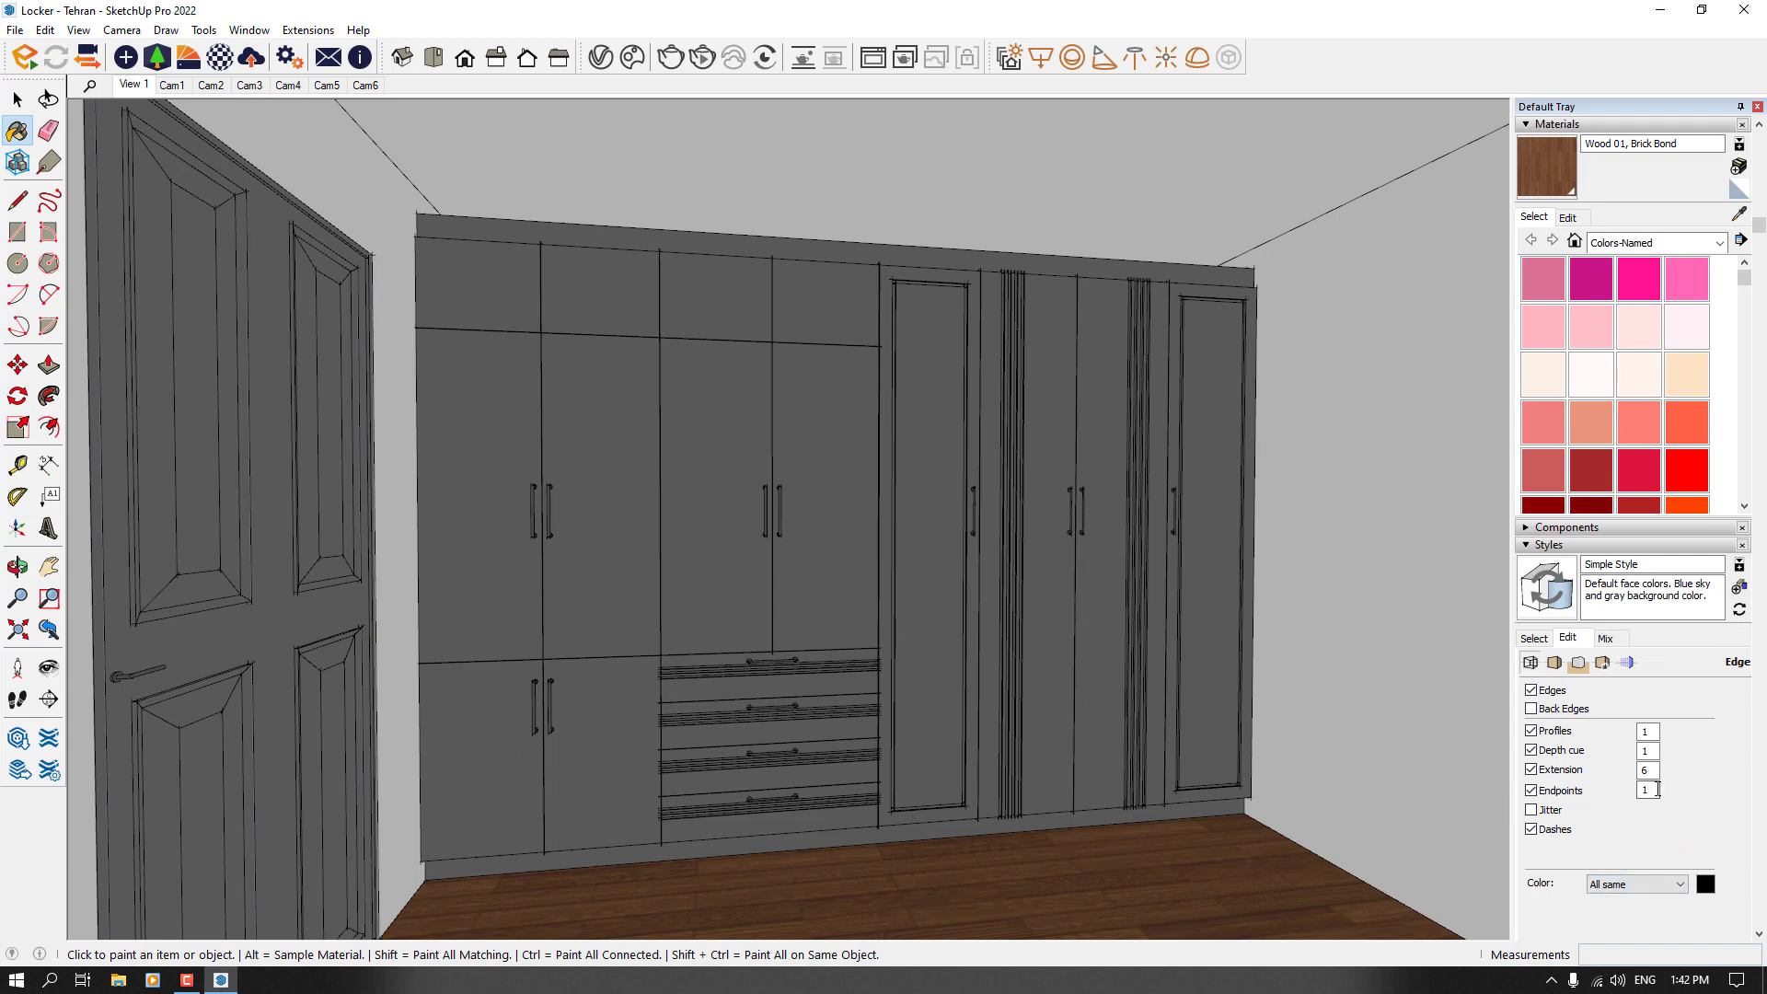
{"action": "double_click", "coordinate": [1658, 789]}
{"action": "type", "text": "2"}
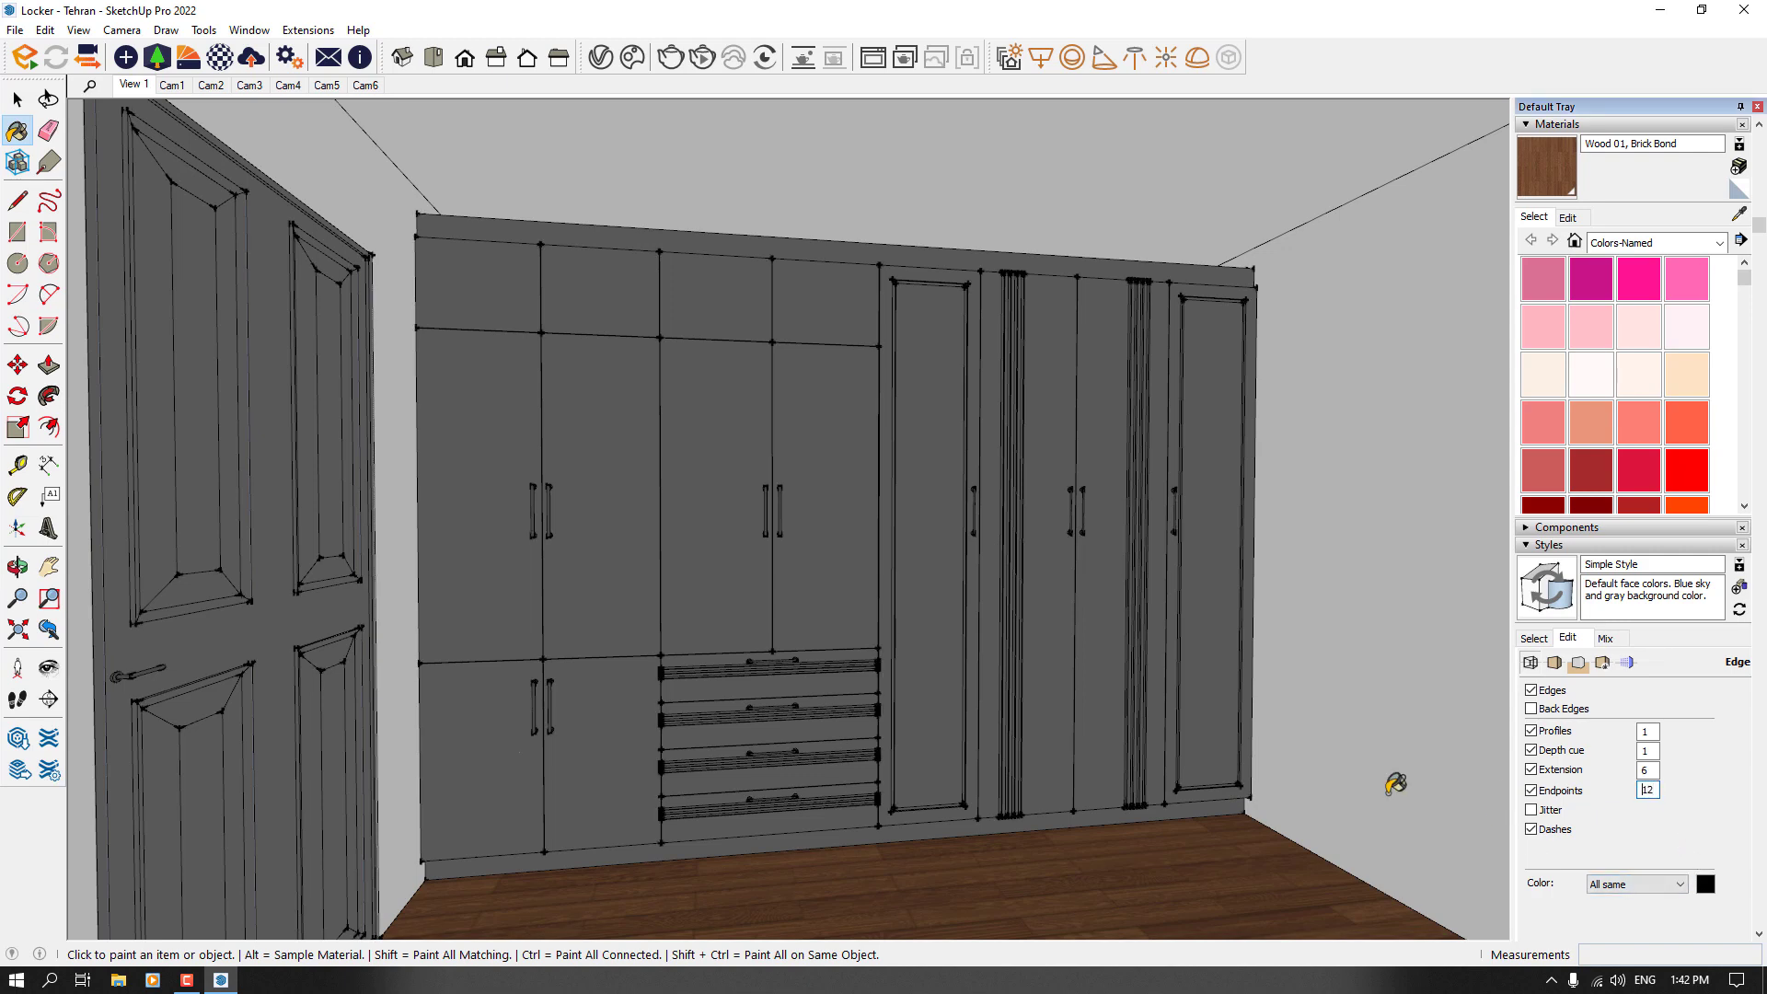
Step: Examine the emphasised edge endpoints on the room door and the wardrobe from several angles
{"action": "mouse_move", "coordinate": [845, 709]}
{"action": "middle_mouse_down"}
{"action": "mouse_move", "coordinate": [687, 675]}
{"action": "mouse_move", "coordinate": [540, 714]}
{"action": "middle_mouse_up"}
{"action": "scroll", "coordinate": [331, 268], "scroll_direction": "up", "scroll_amount": 6}
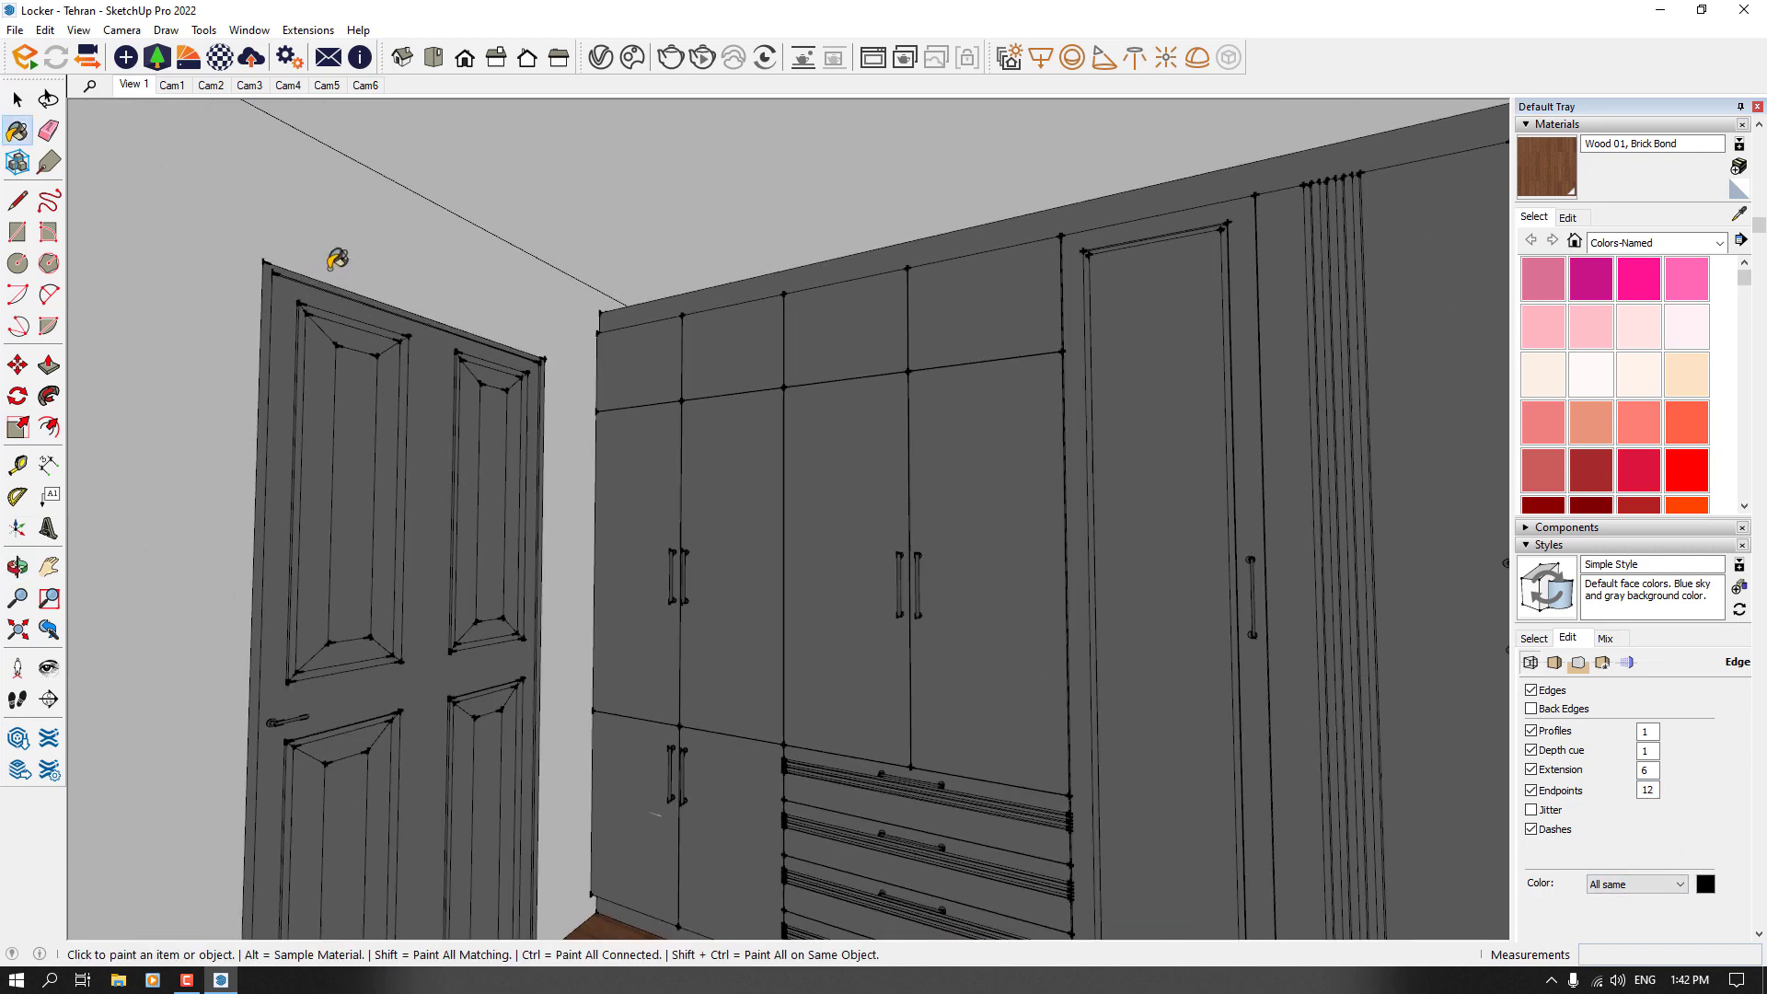
{"action": "scroll", "coordinate": [553, 320], "scroll_direction": "down", "scroll_amount": 5}
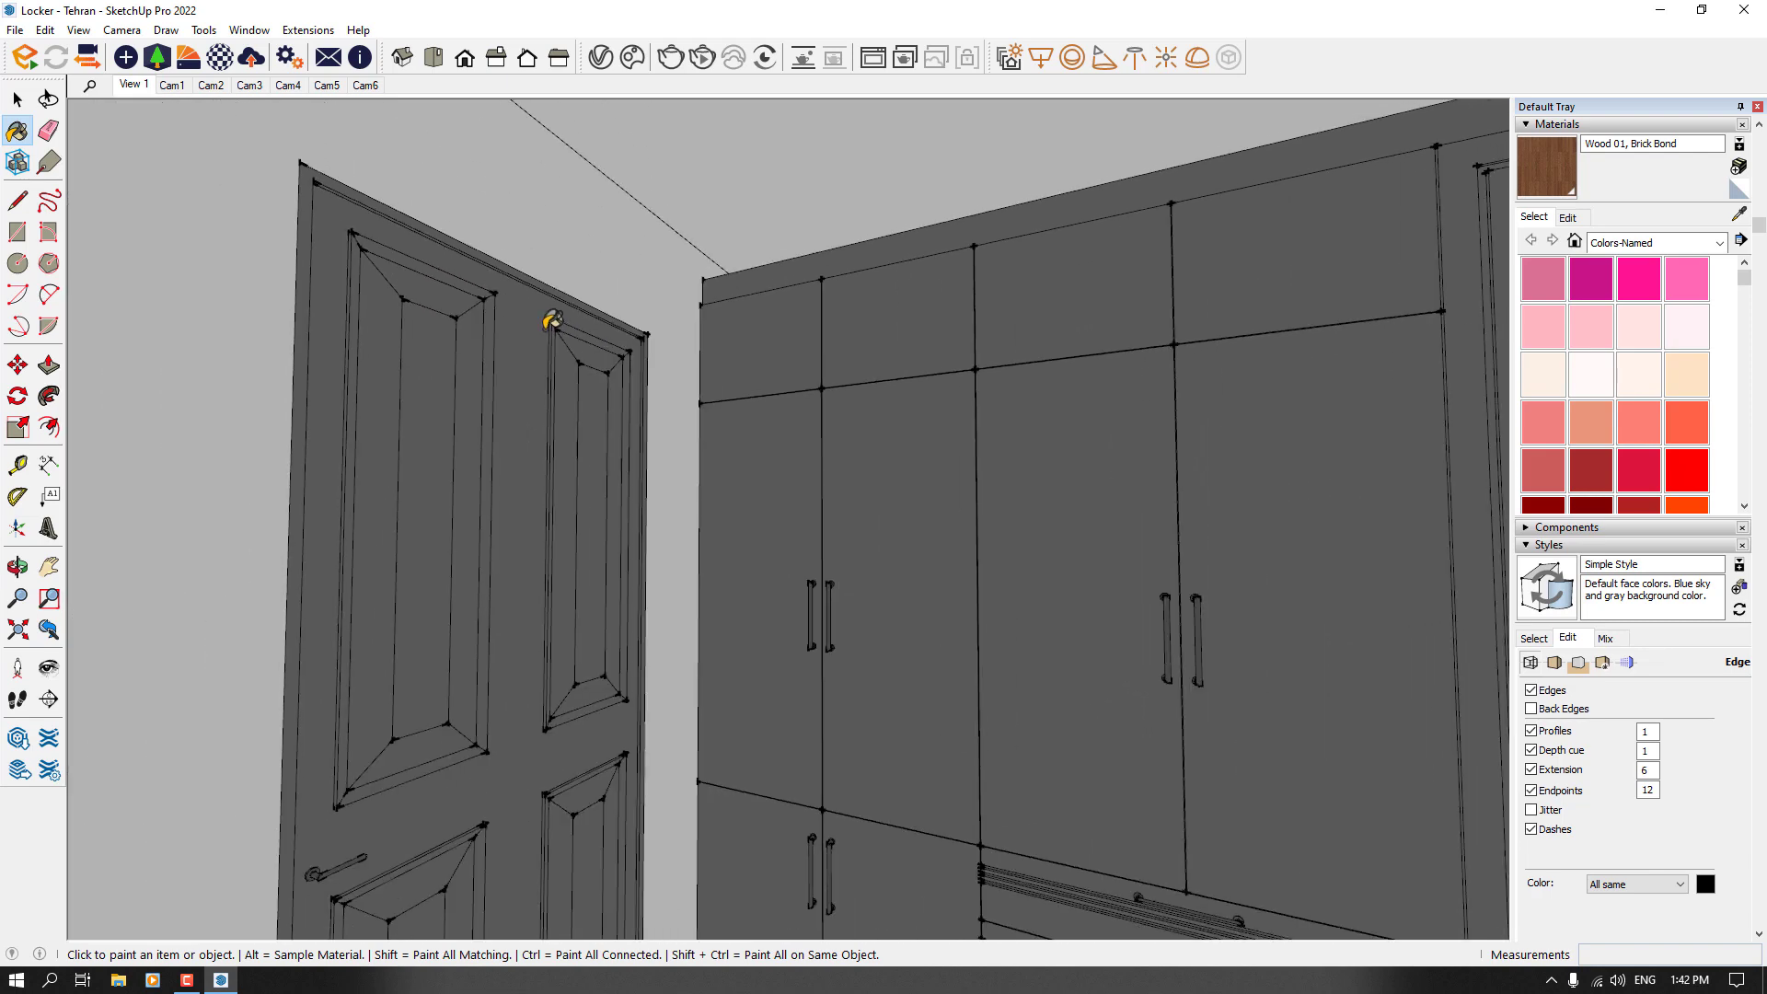
{"action": "scroll", "coordinate": [553, 320], "scroll_direction": "down", "scroll_amount": 6}
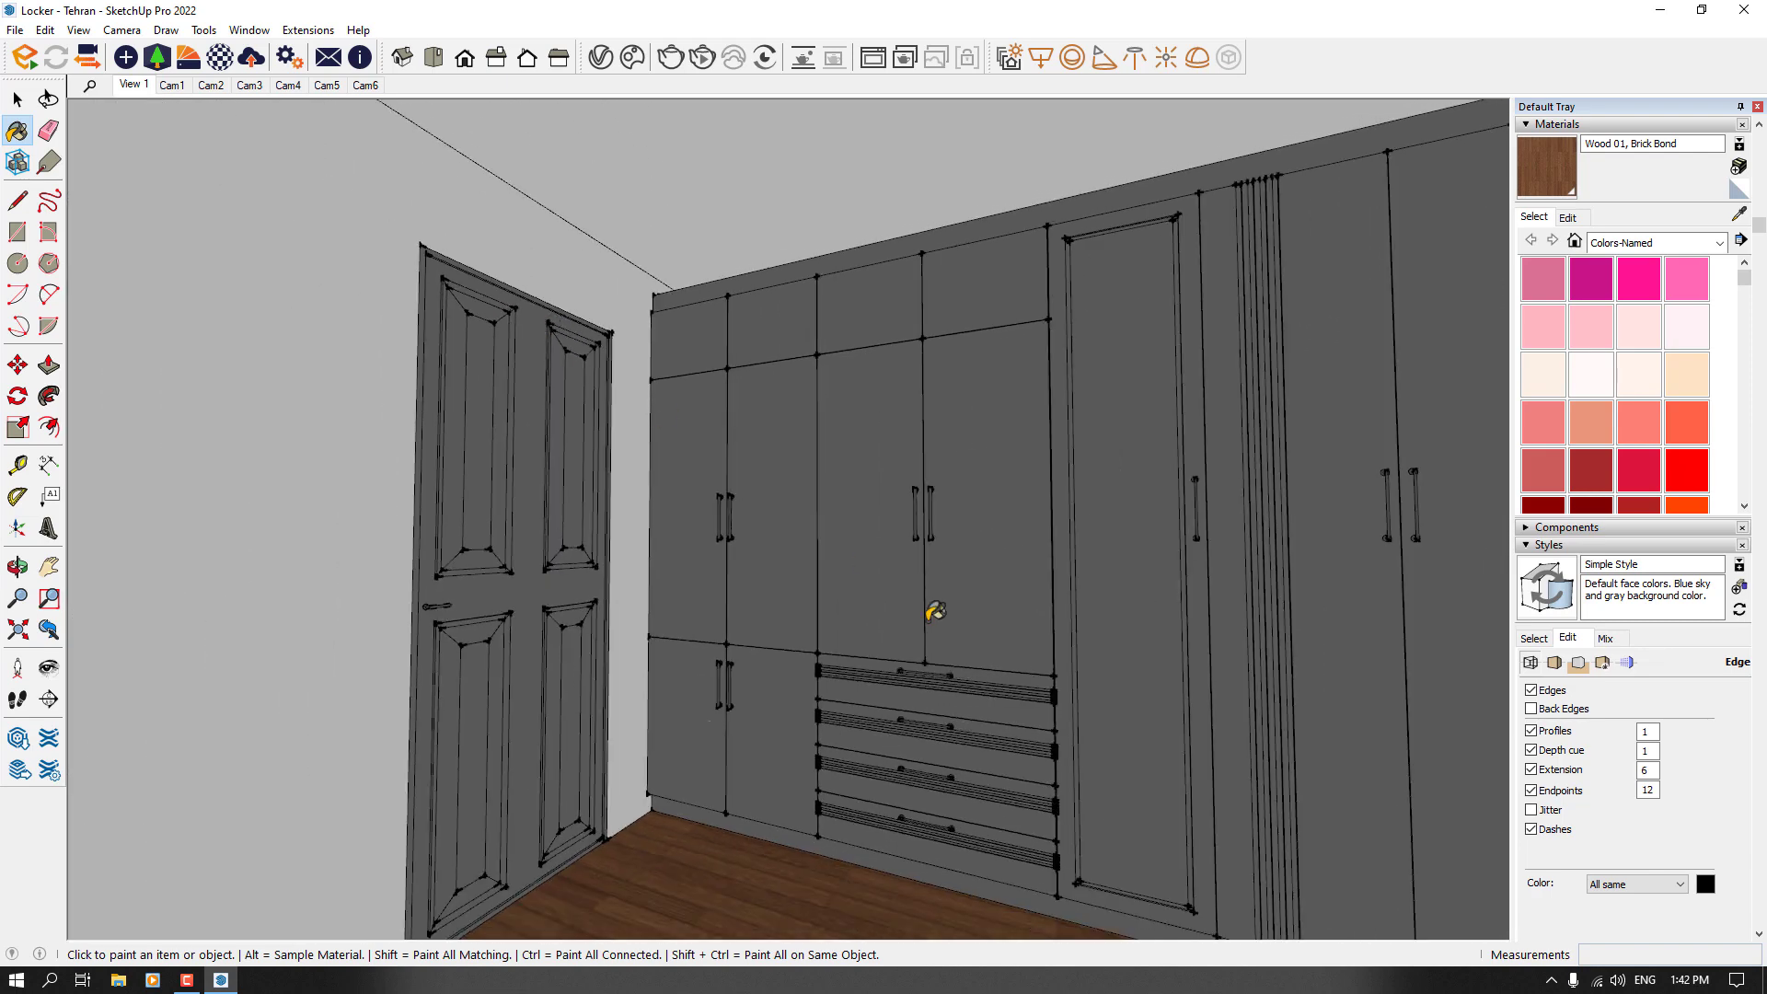
{"action": "middle_click_drag", "start_coordinate": [914, 749], "coordinate": [1092, 781]}
{"action": "left_click_drag", "start_coordinate": [977, 755], "coordinate": [860, 745]}
{"action": "key", "text": "b"}
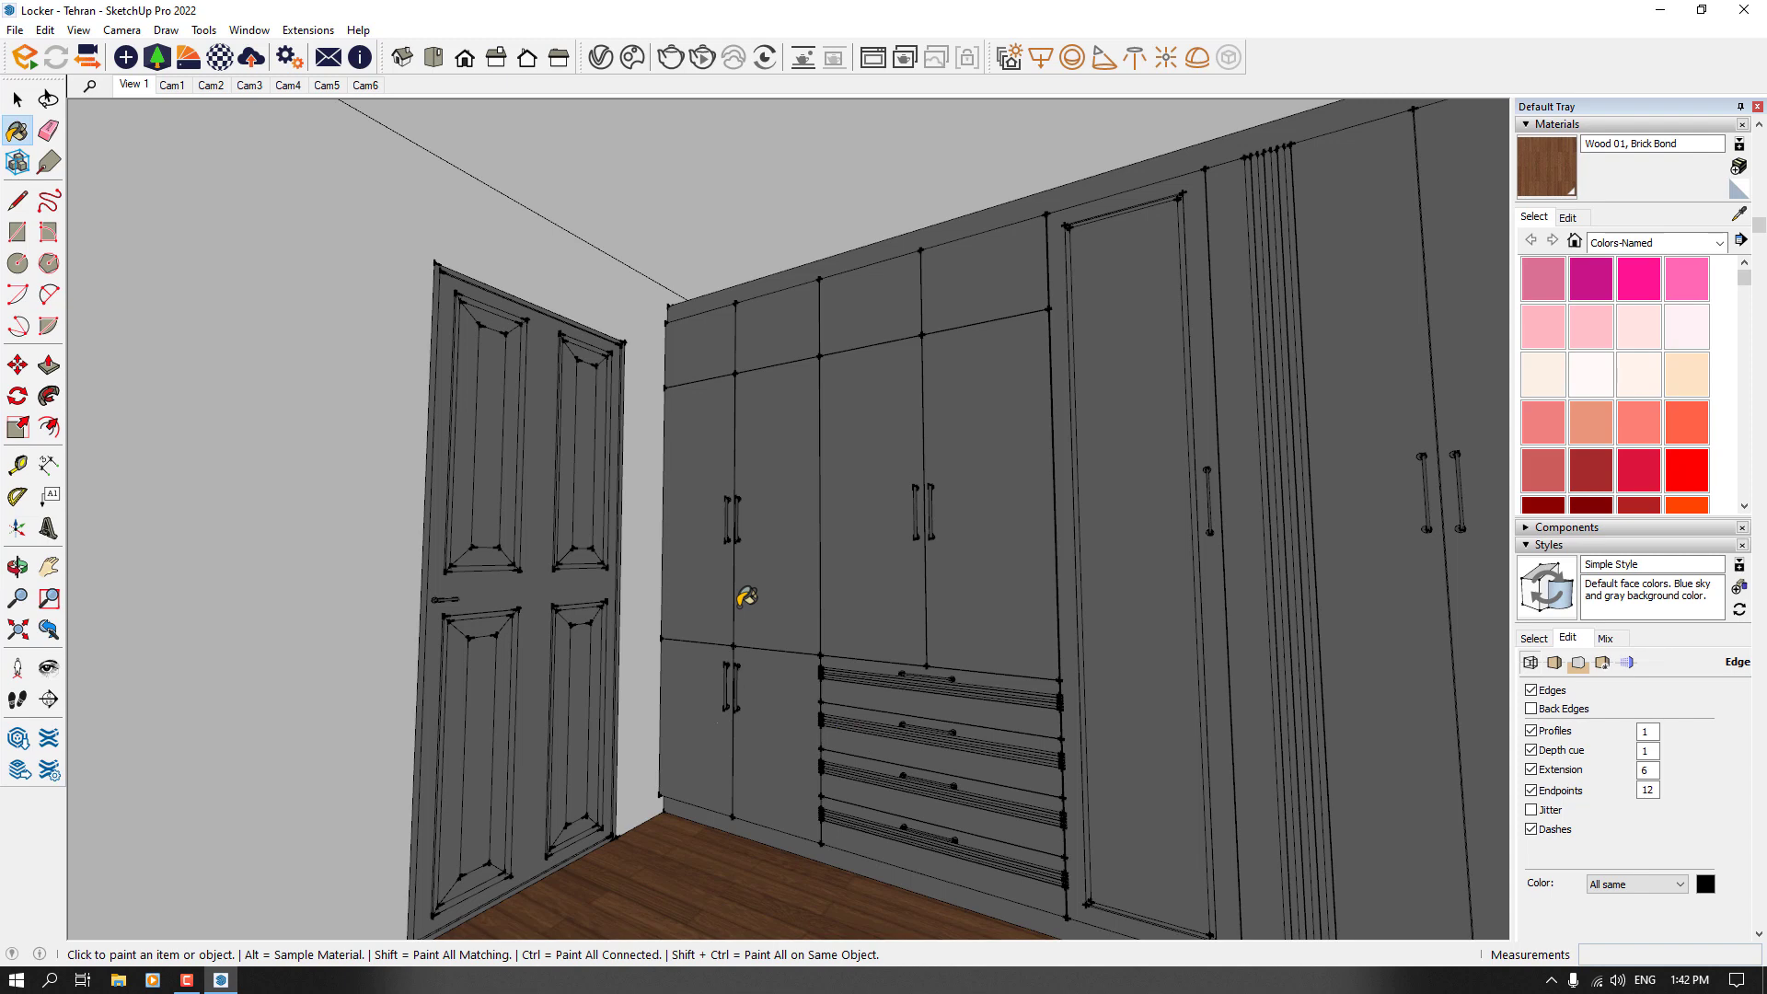
{"action": "middle_click_drag", "start_coordinate": [745, 626], "coordinate": [1095, 700]}
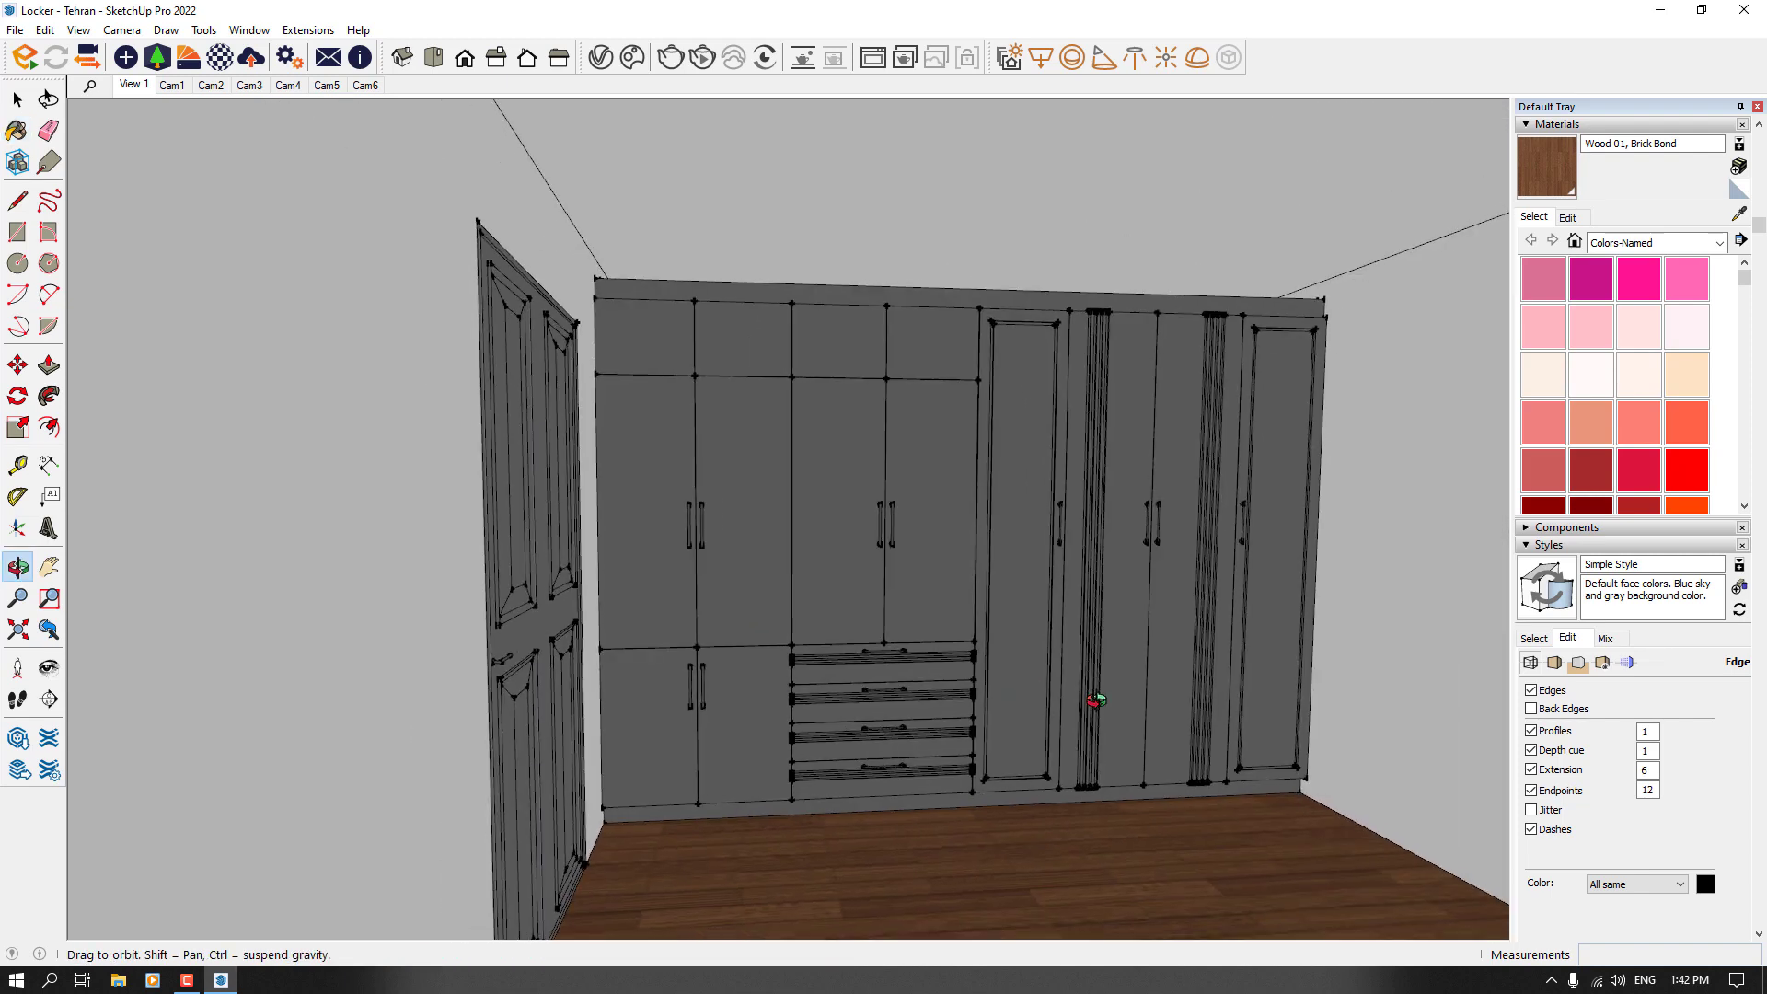
{"action": "scroll", "coordinate": [1095, 700], "scroll_direction": "up", "scroll_amount": 2}
{"action": "scroll", "coordinate": [1383, 695], "scroll_direction": "up", "scroll_amount": 1}
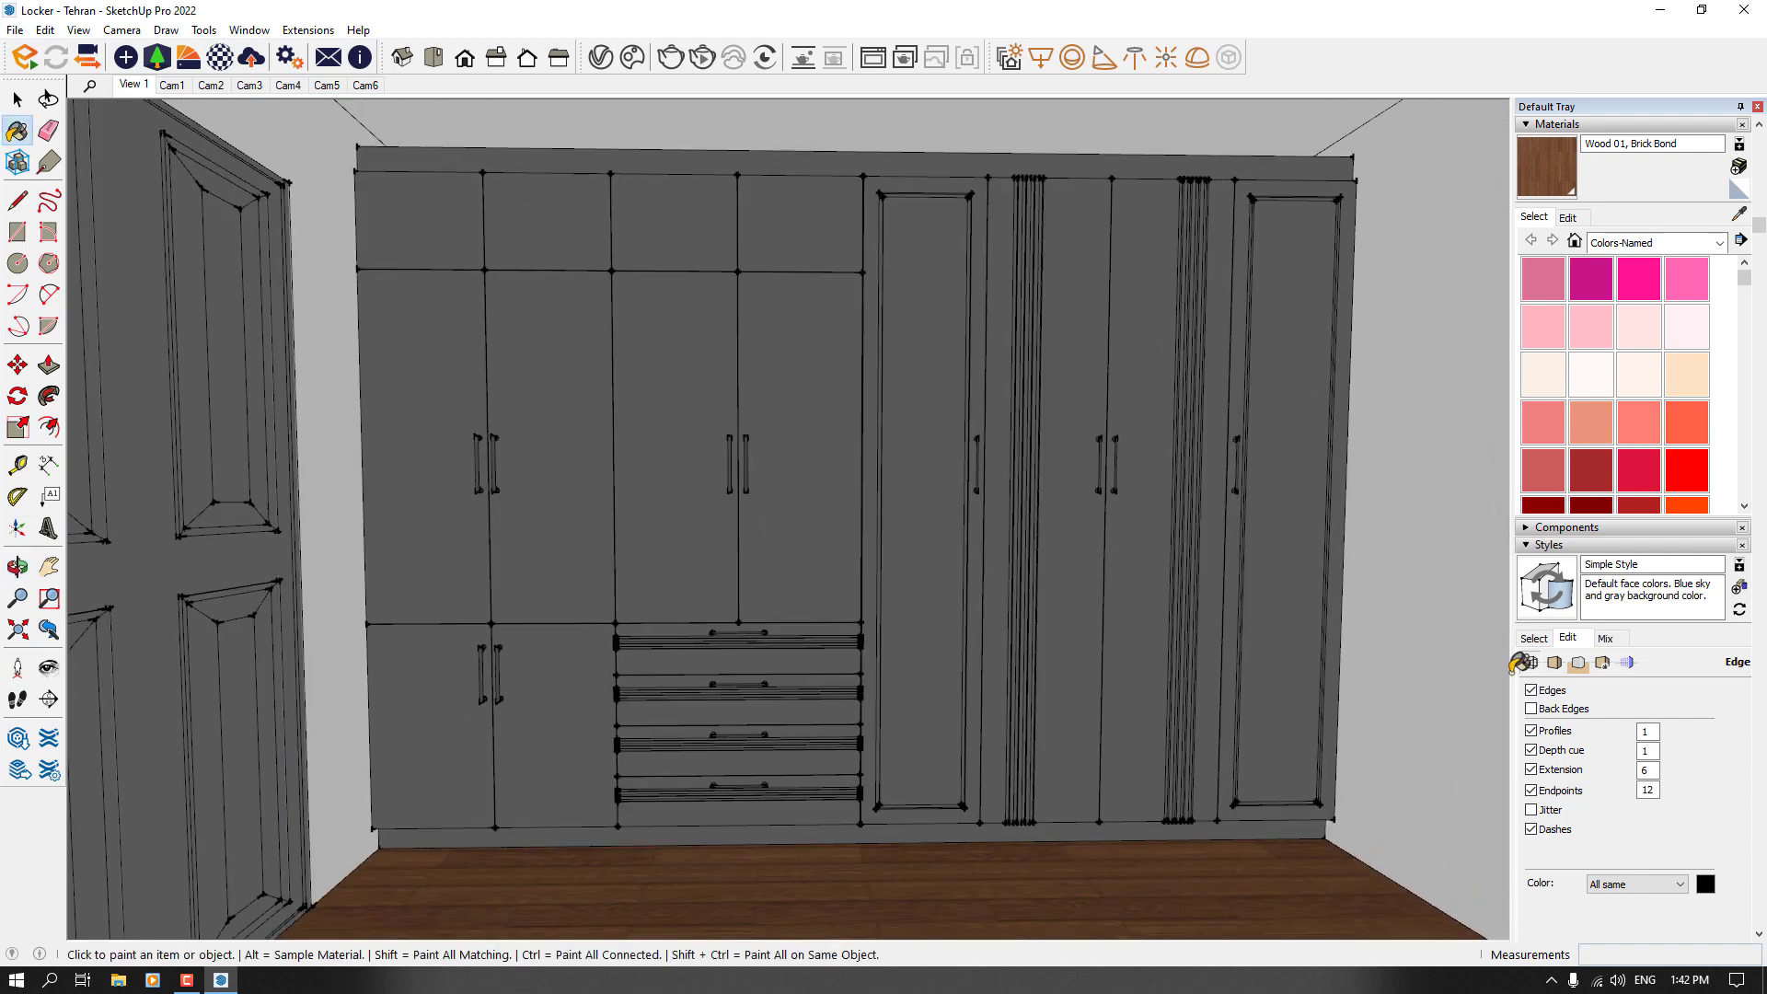
{"action": "scroll", "coordinate": [870, 594], "scroll_direction": "down", "scroll_amount": 1}
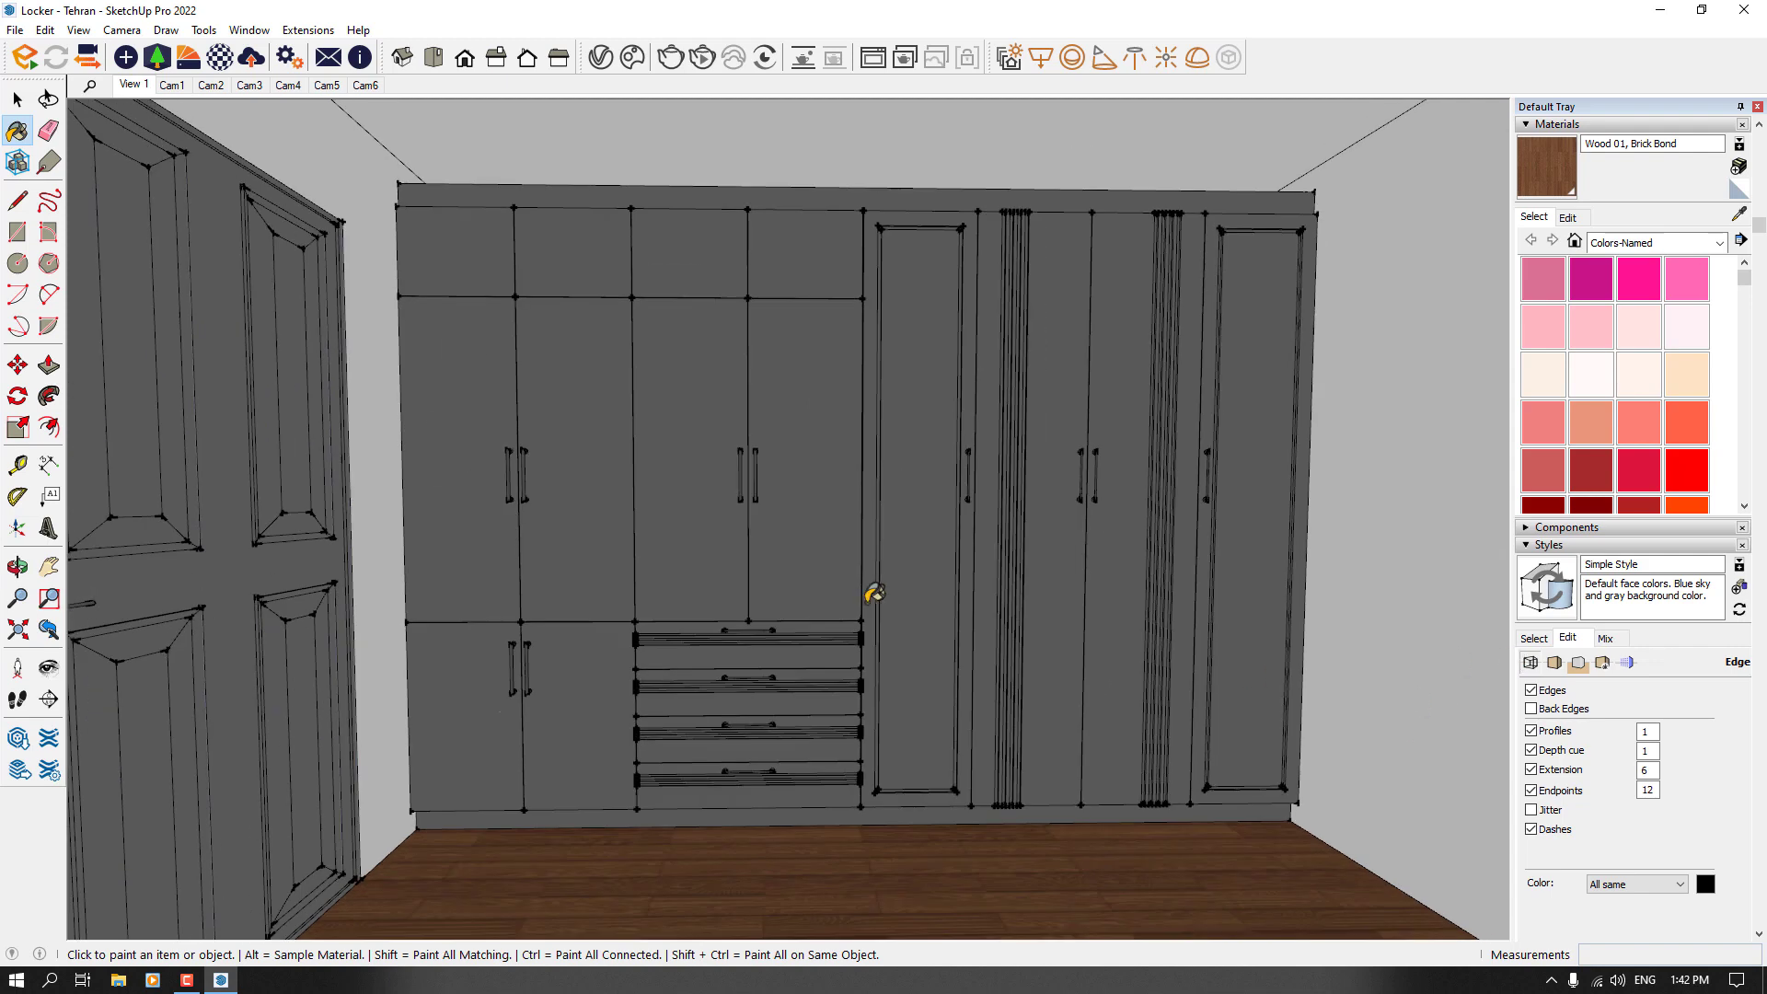
Step: Turn on jitter and back edges for the style and inspect the wardrobe's sketchy and hidden lines
{"action": "left_click", "coordinate": [1532, 812]}
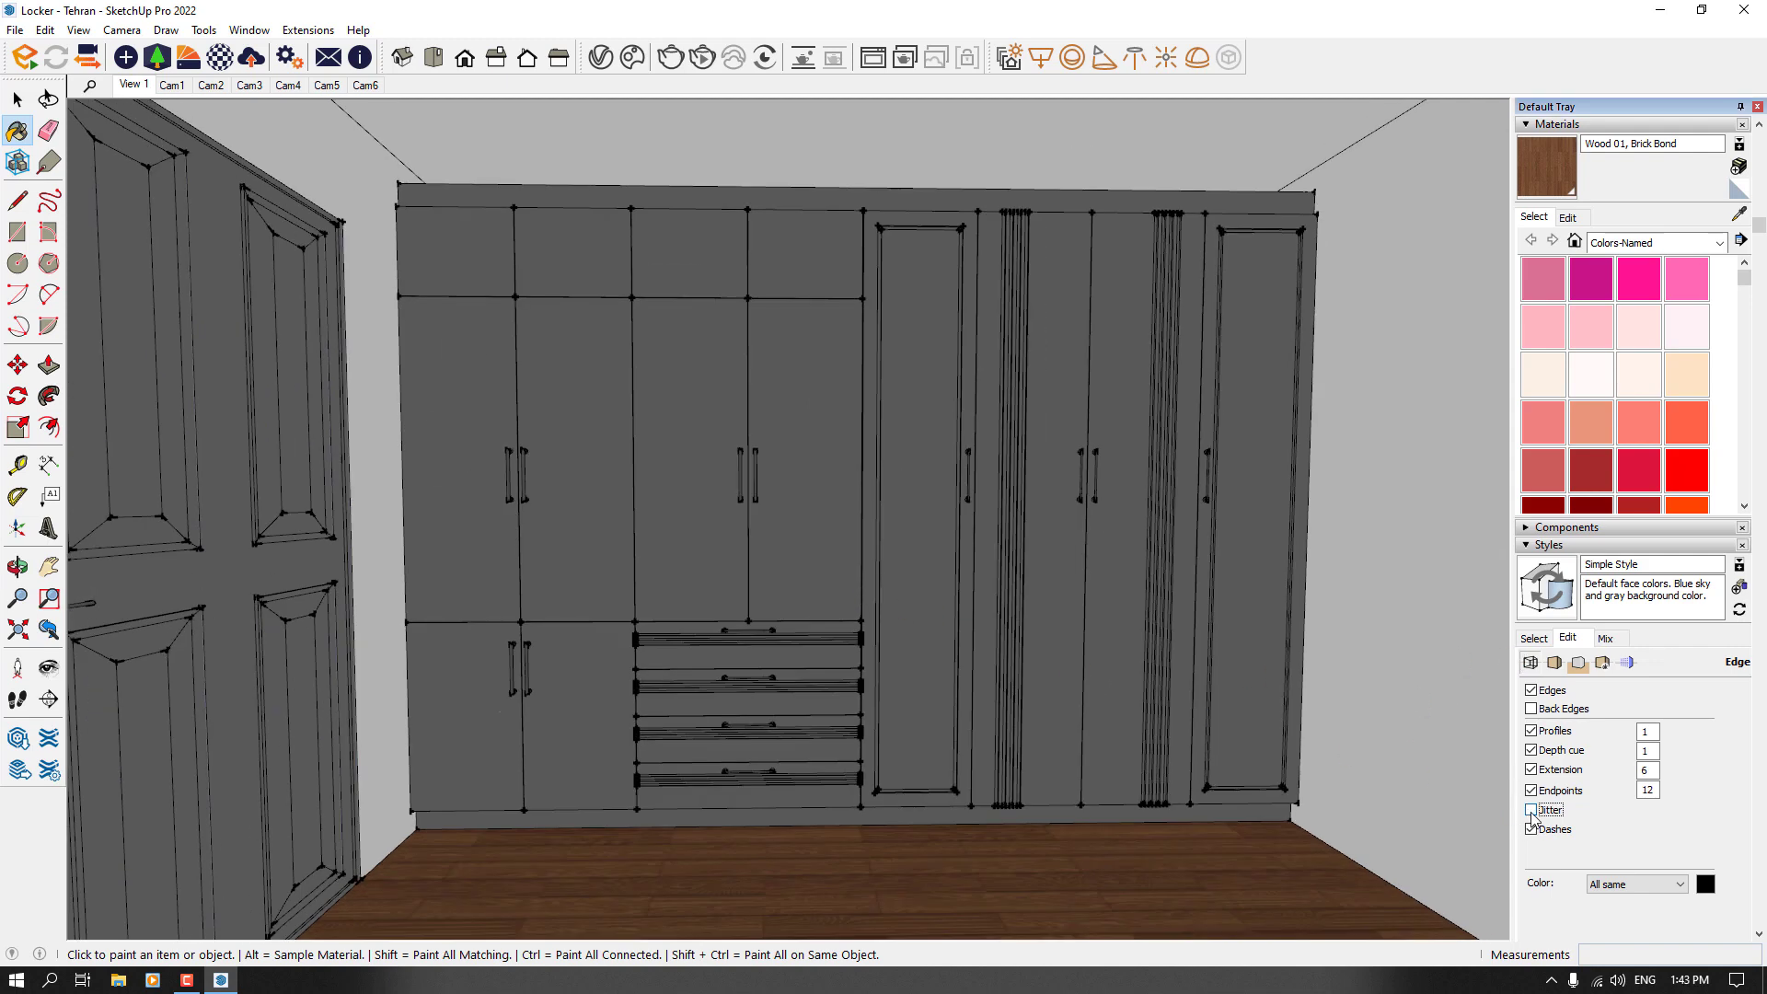
{"action": "mouse_move", "coordinate": [994, 628]}
{"action": "middle_mouse_down"}
{"action": "mouse_move", "coordinate": [1074, 634]}
{"action": "mouse_move", "coordinate": [777, 556]}
{"action": "middle_mouse_up"}
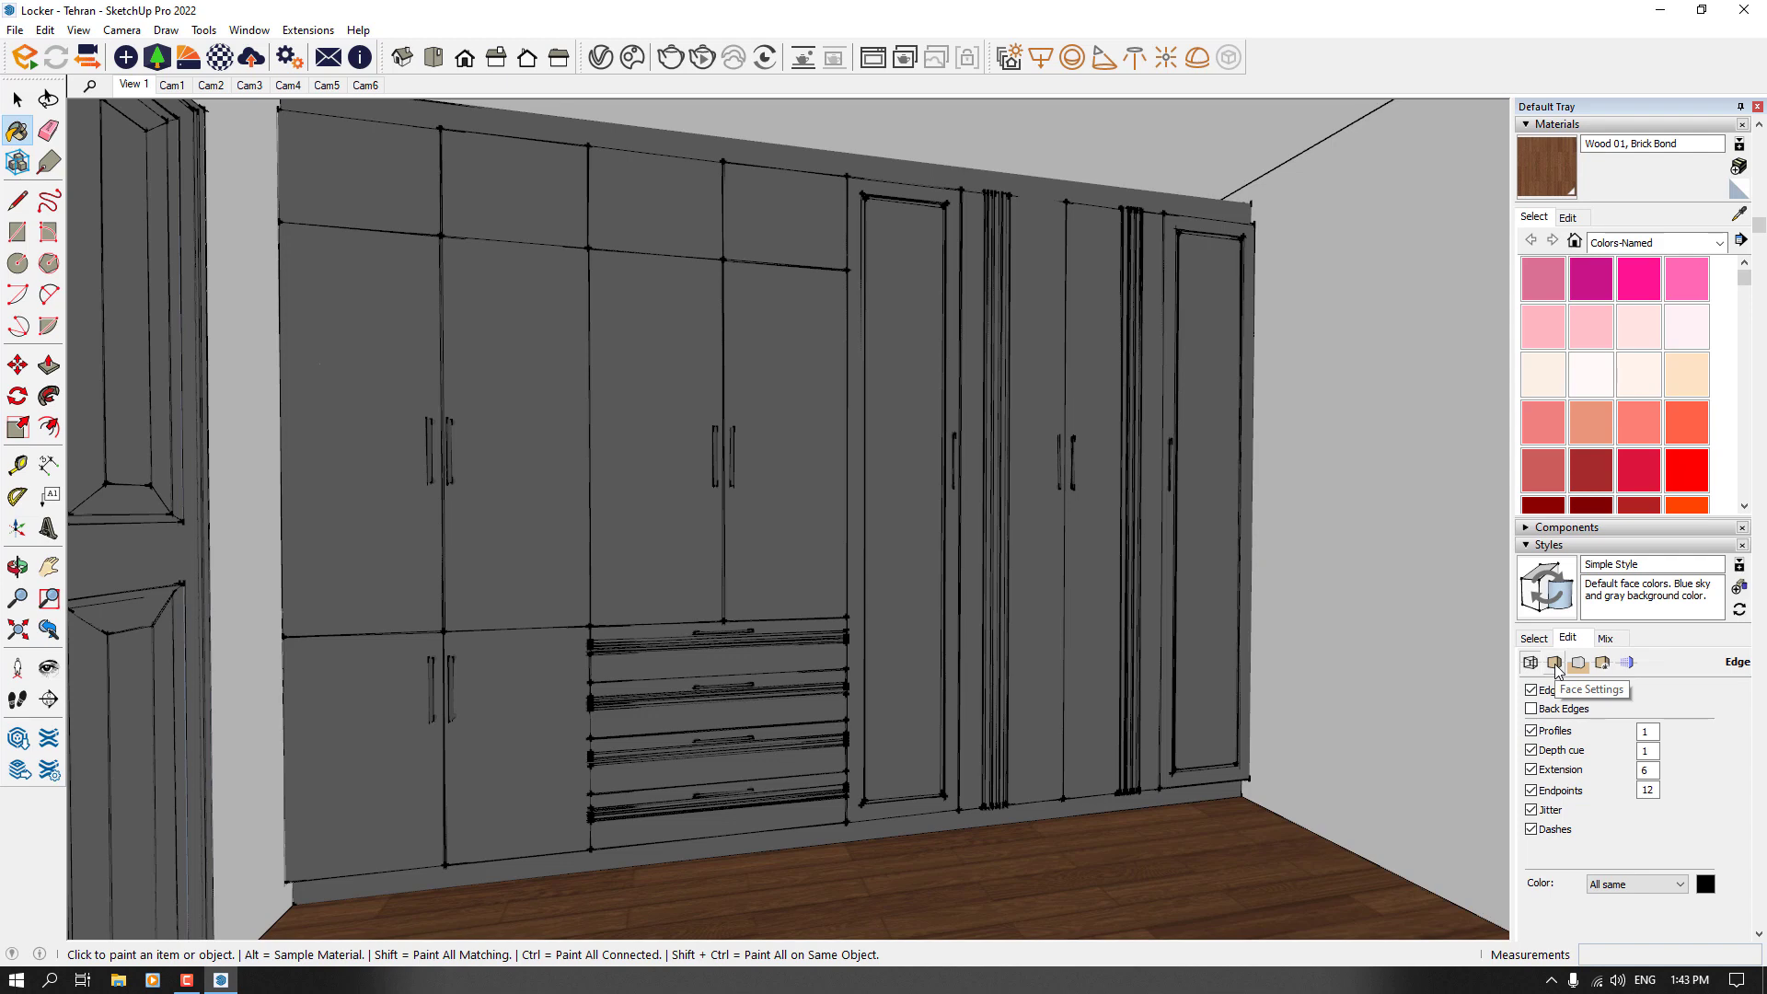
{"action": "left_click", "coordinate": [1530, 709]}
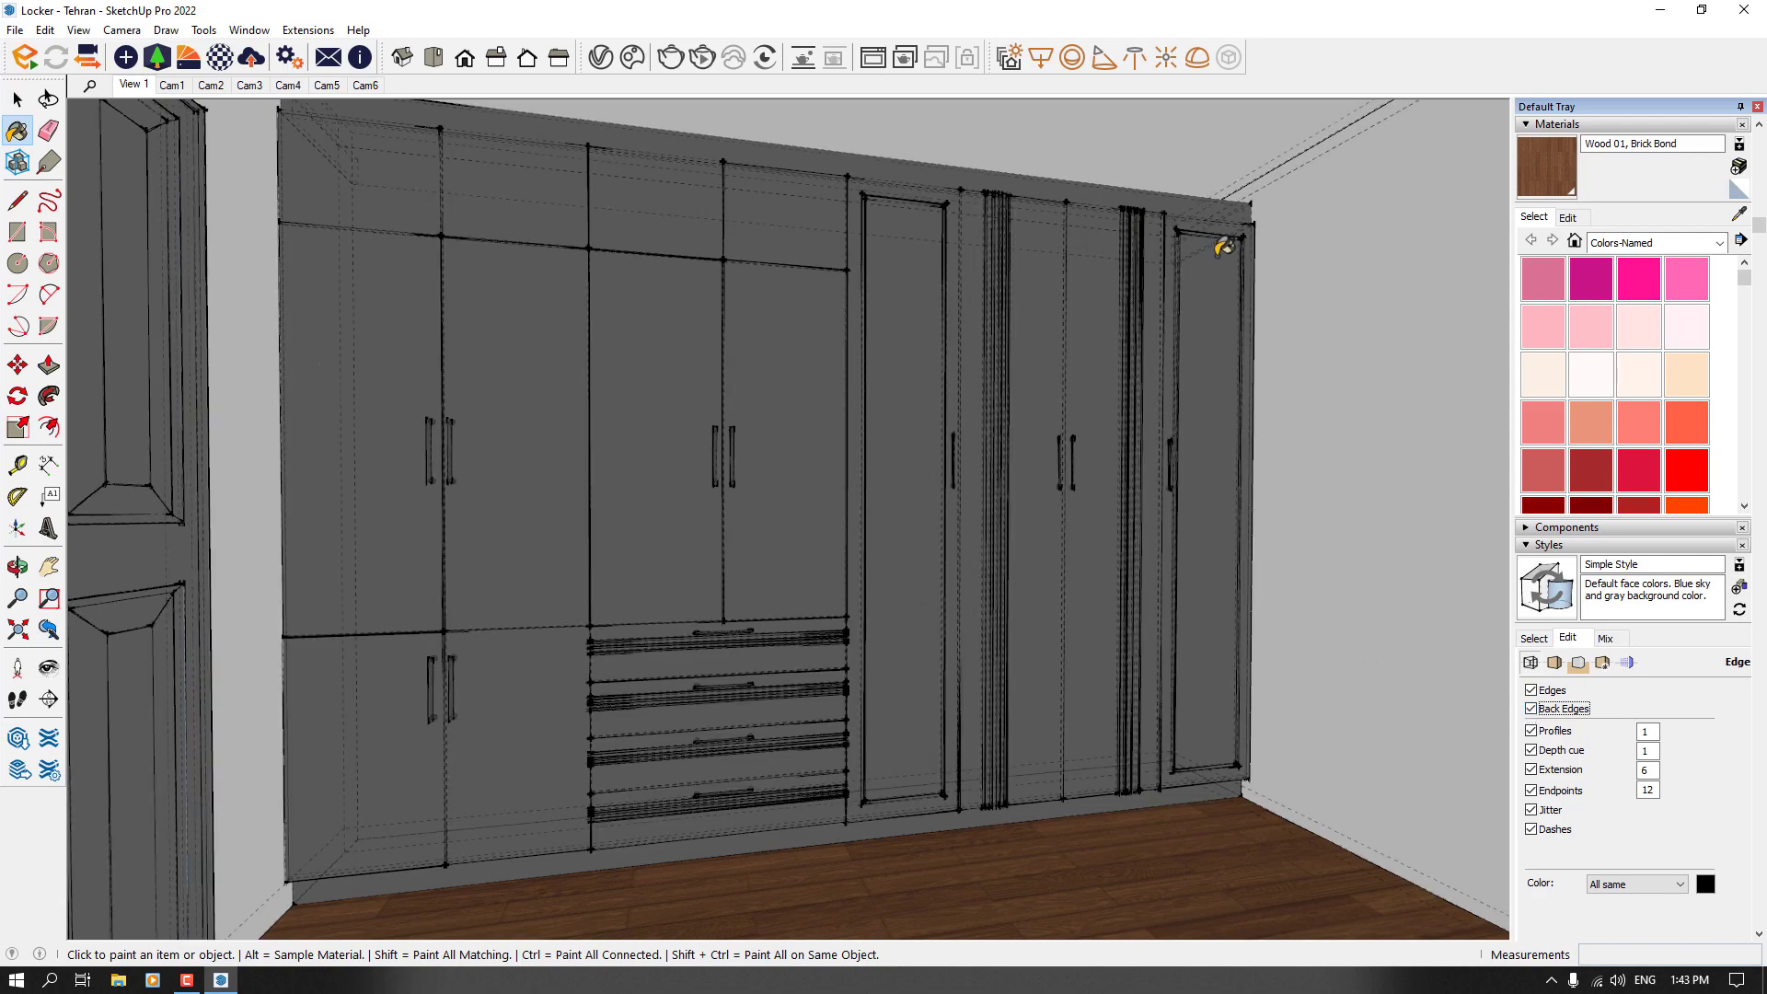
{"action": "scroll", "coordinate": [1224, 247], "scroll_direction": "up", "scroll_amount": 3}
{"action": "middle_click_drag", "start_coordinate": [1235, 276], "coordinate": [1118, 271]}
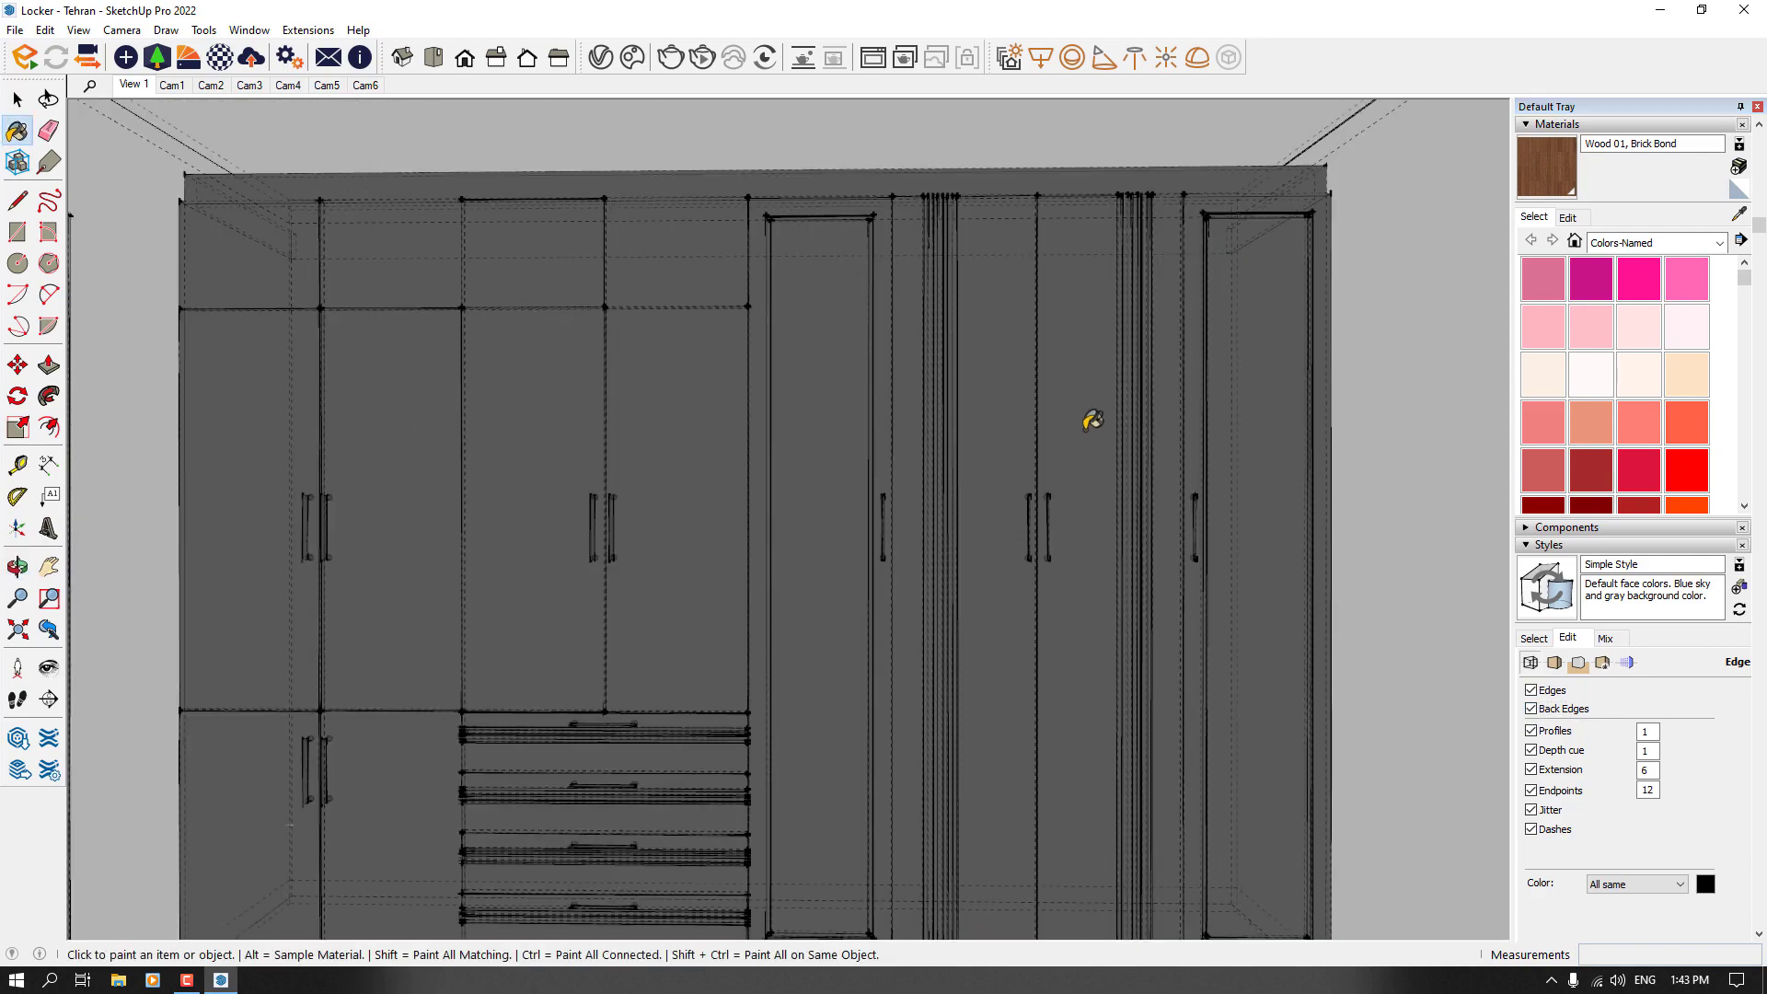
{"action": "scroll", "coordinate": [1092, 420], "scroll_direction": "down", "scroll_amount": 3}
{"action": "middle_click_drag", "start_coordinate": [1045, 410], "coordinate": [957, 363]}
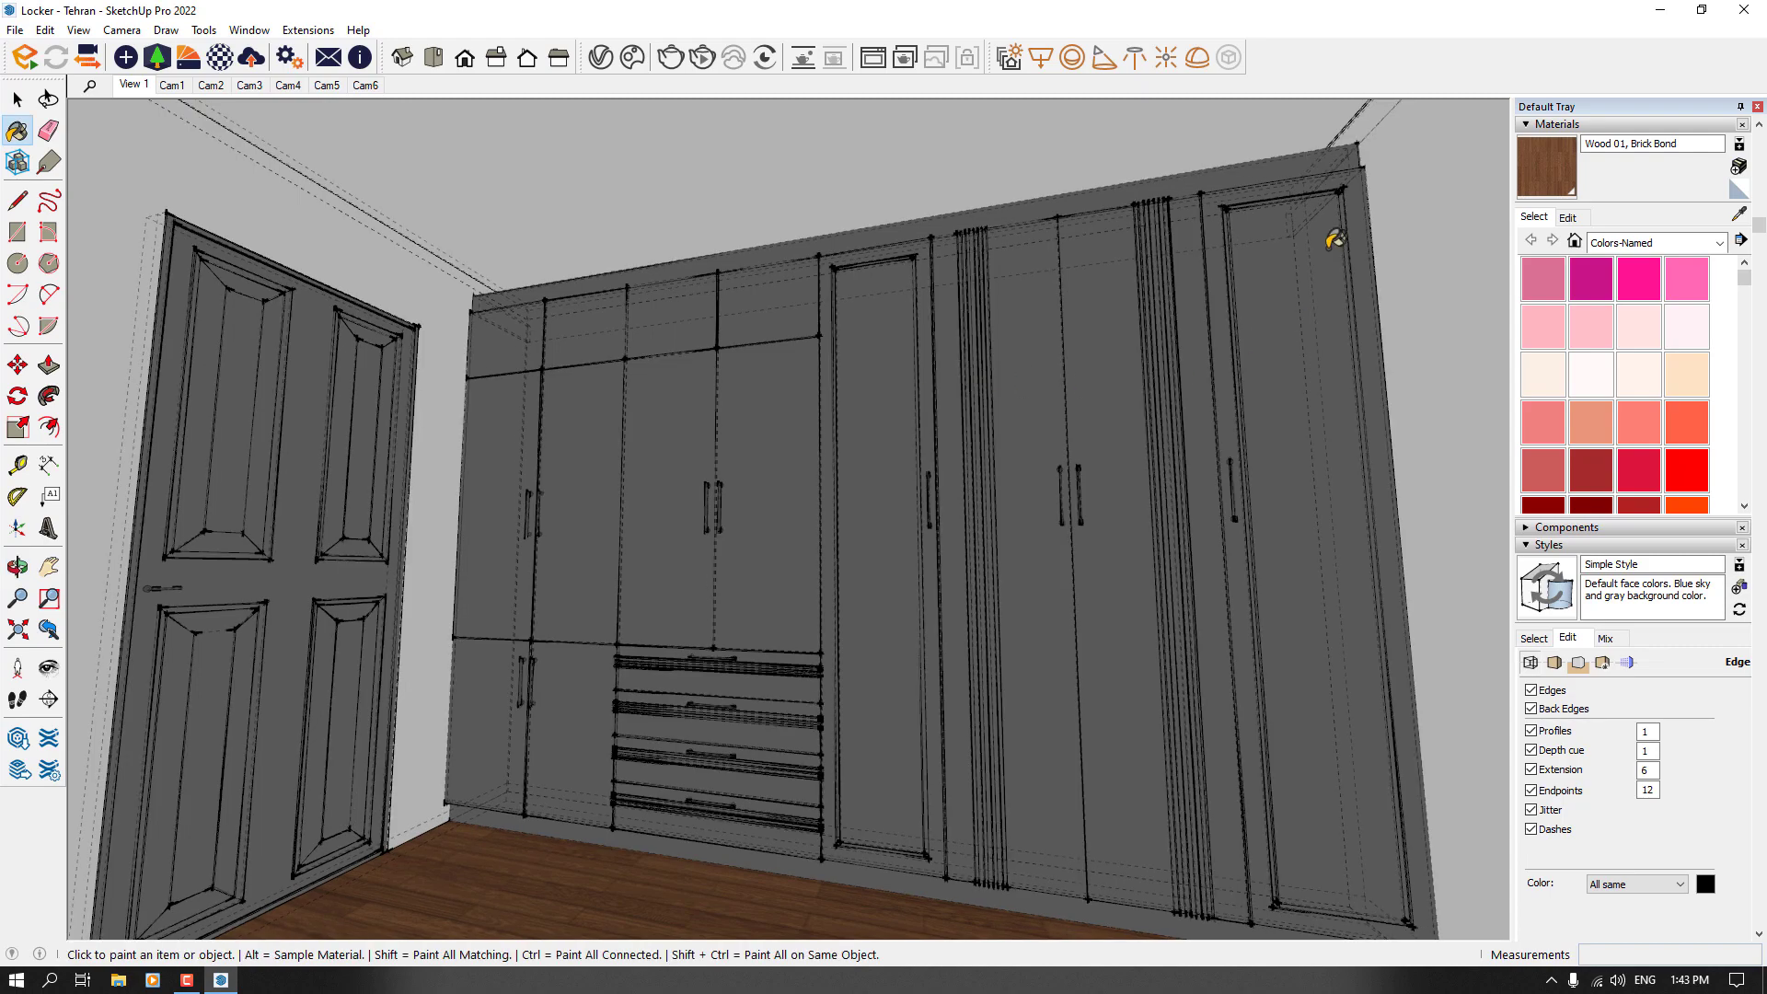
Step: Turn off dashes for the style's edges, inspect the wardrobe, and turn dashes back on
{"action": "left_click", "coordinate": [1533, 830]}
{"action": "middle_click_drag", "start_coordinate": [727, 501], "coordinate": [988, 543]}
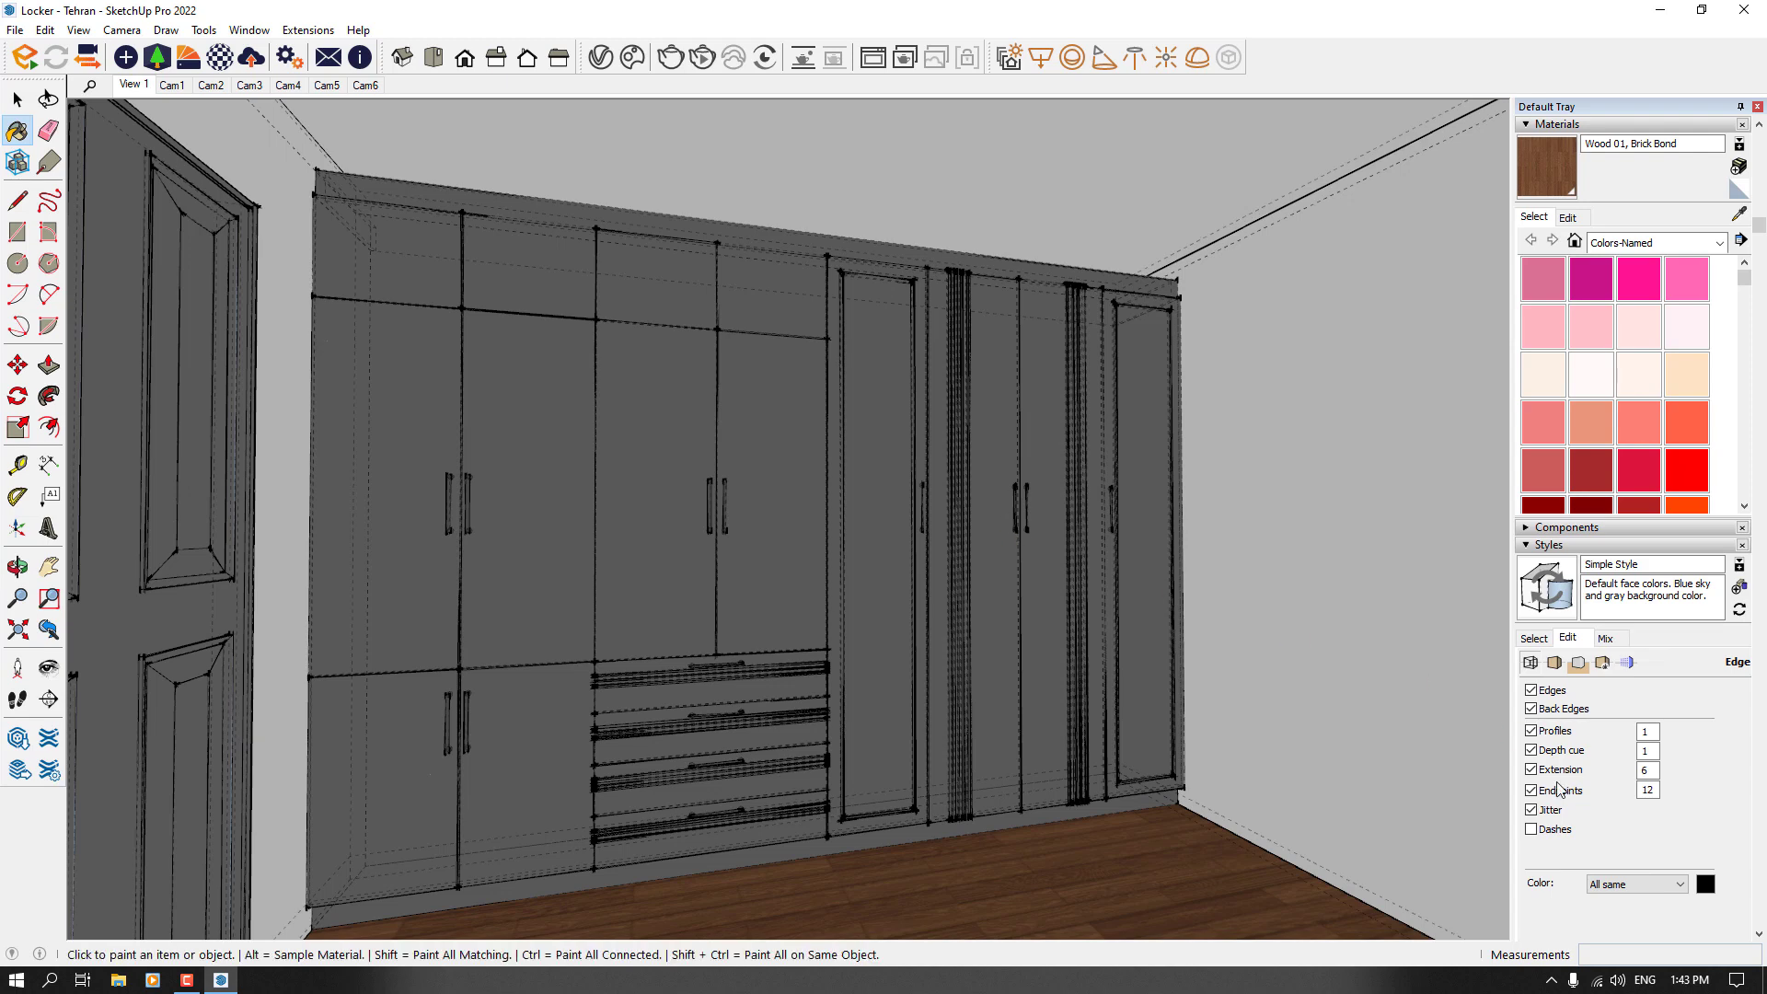
{"action": "left_click", "coordinate": [1533, 830]}
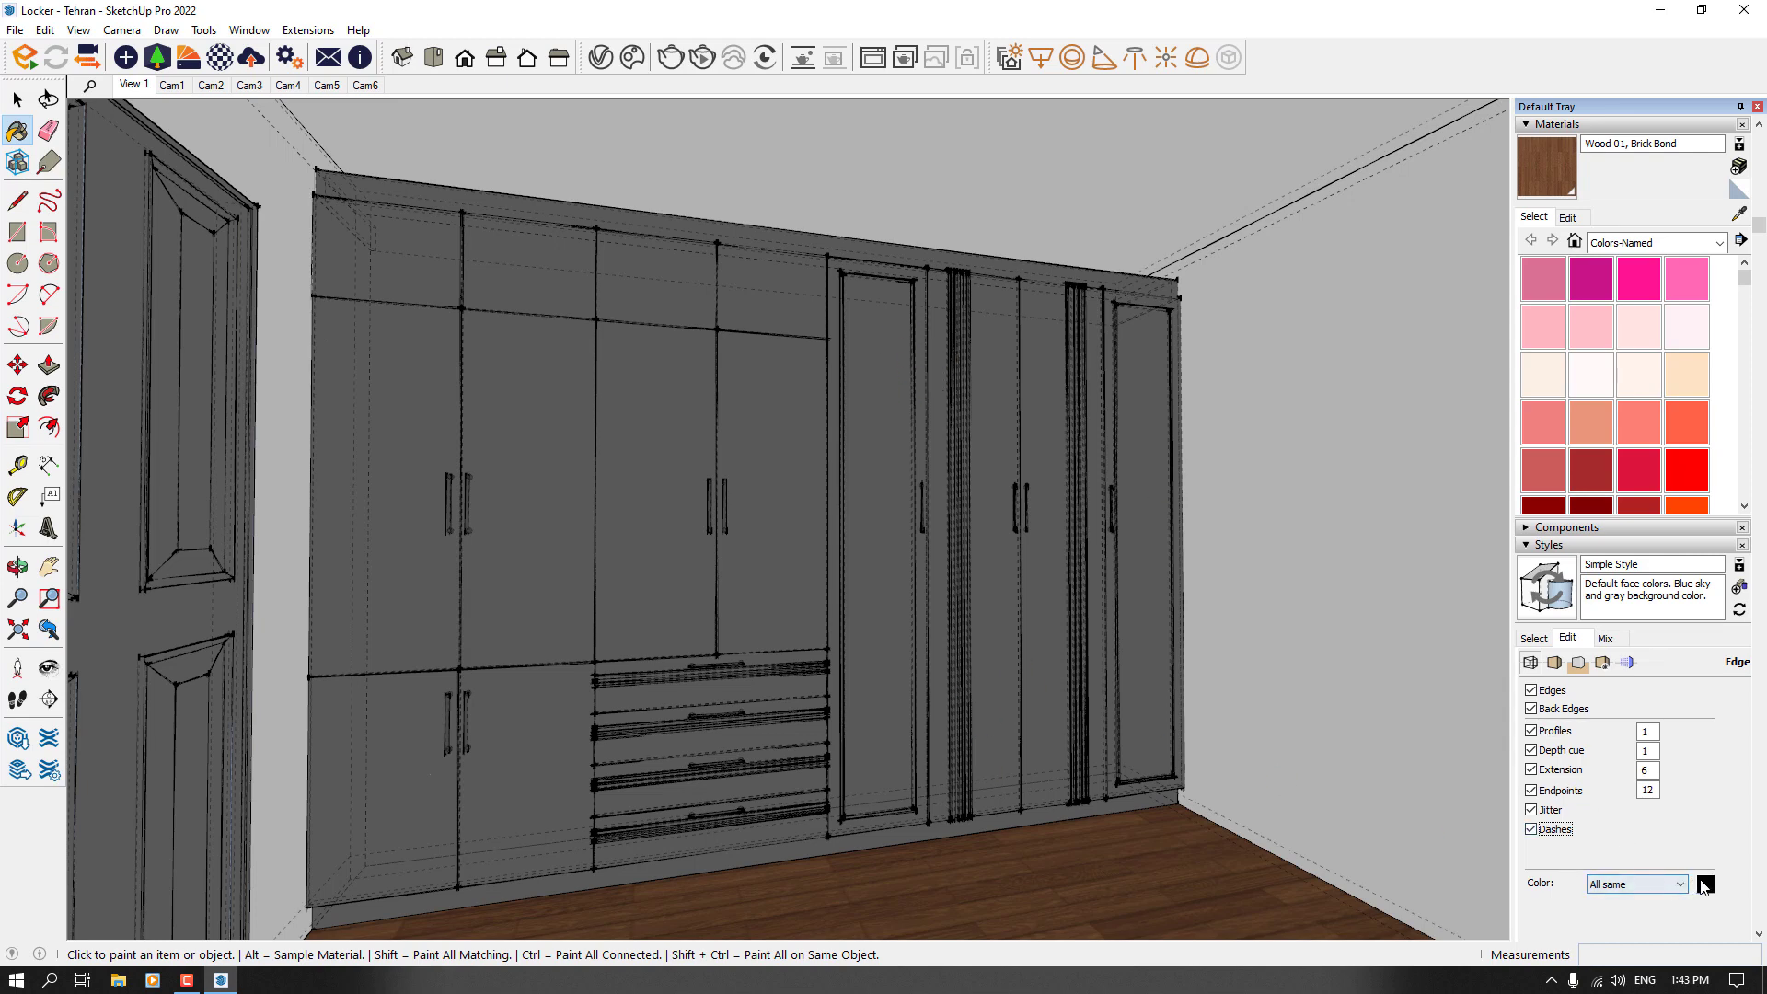
Step: Set the edge colour to red (RGB 255, 0, 0), inspect the wardrobe, and open the edge colour for editing again
{"action": "left_click", "coordinate": [1704, 885]}
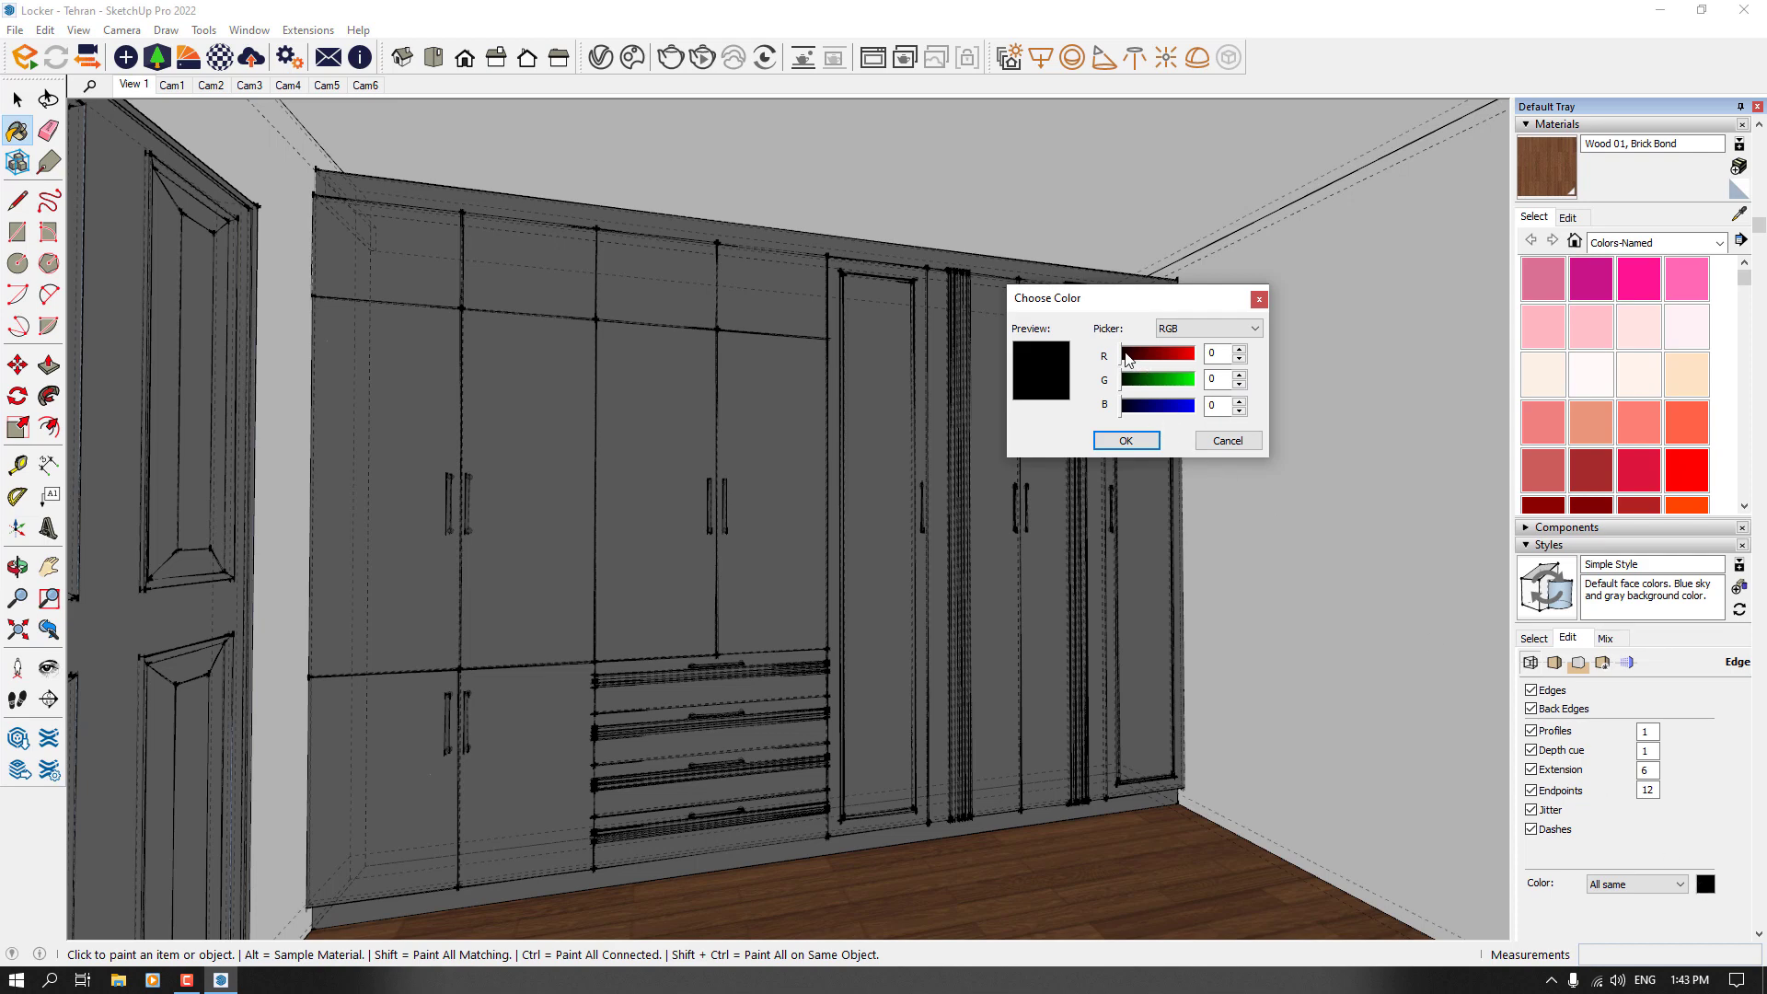
{"action": "left_click_drag", "start_coordinate": [1124, 359], "coordinate": [1197, 355]}
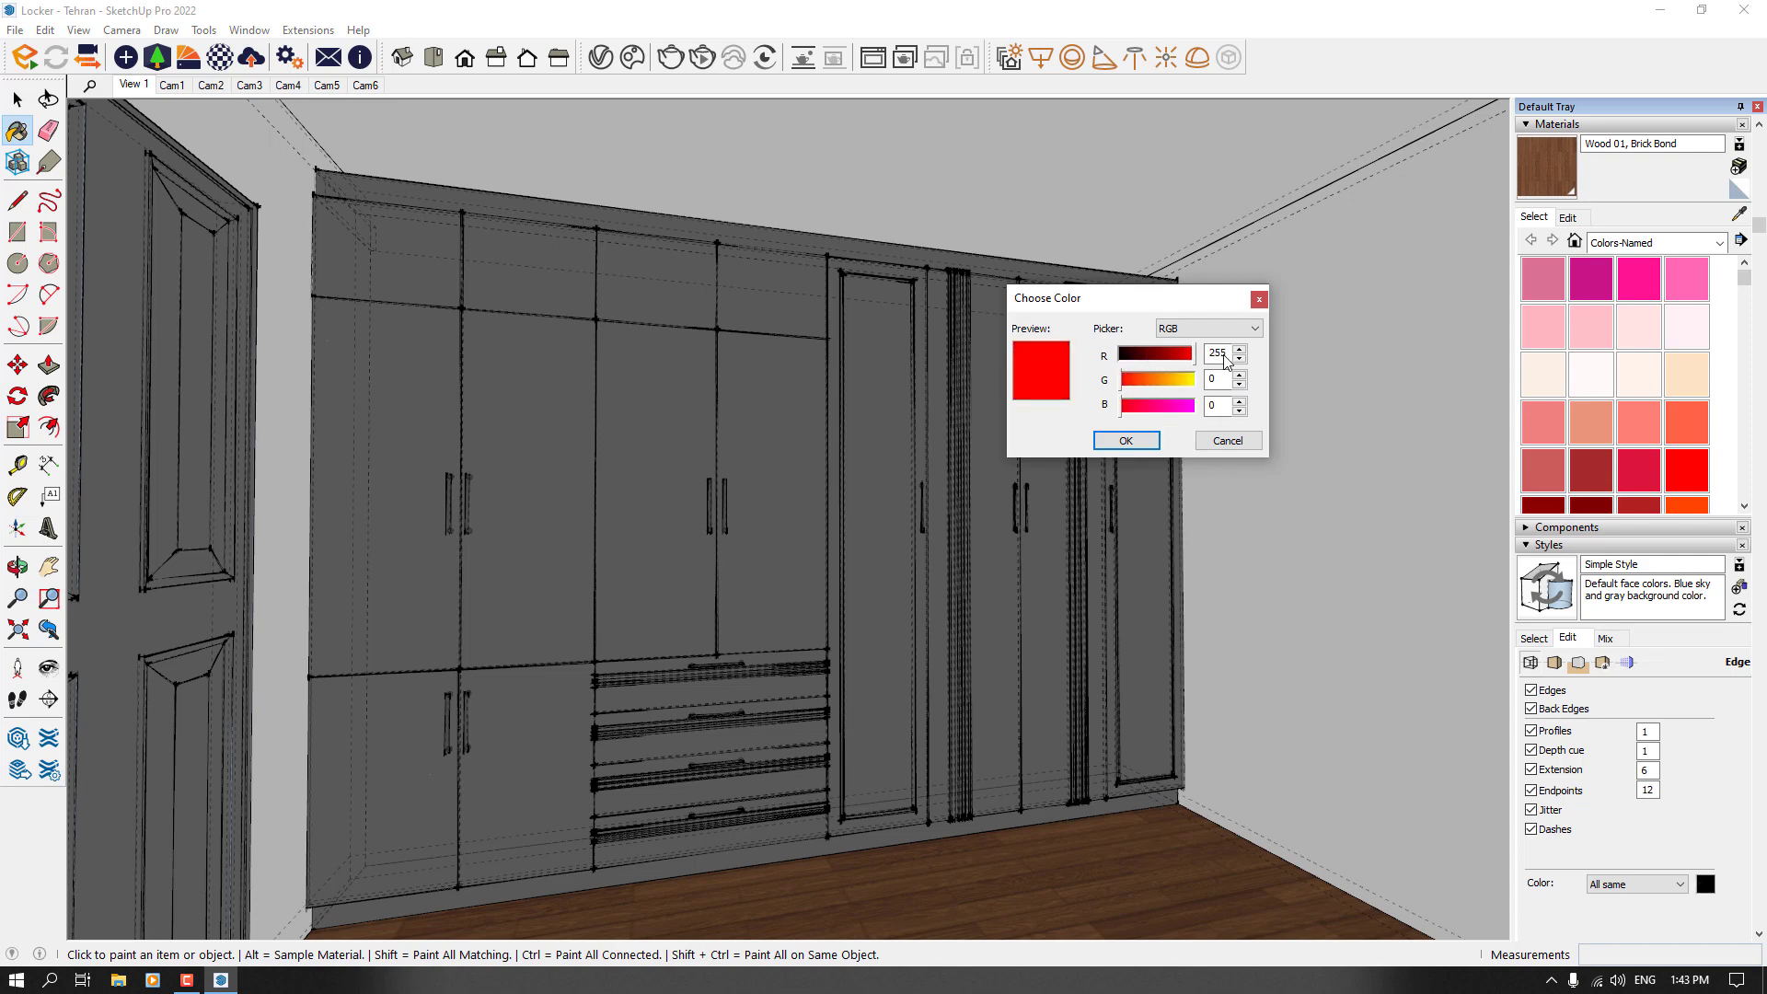
{"action": "left_click", "coordinate": [1145, 440]}
{"action": "key", "text": "o"}
{"action": "mouse_move", "coordinate": [998, 580]}
{"action": "left_mouse_down"}
{"action": "mouse_move", "coordinate": [748, 557]}
{"action": "mouse_move", "coordinate": [742, 580]}
{"action": "mouse_move", "coordinate": [1013, 599]}
{"action": "left_mouse_up"}
{"action": "key", "text": "b"}
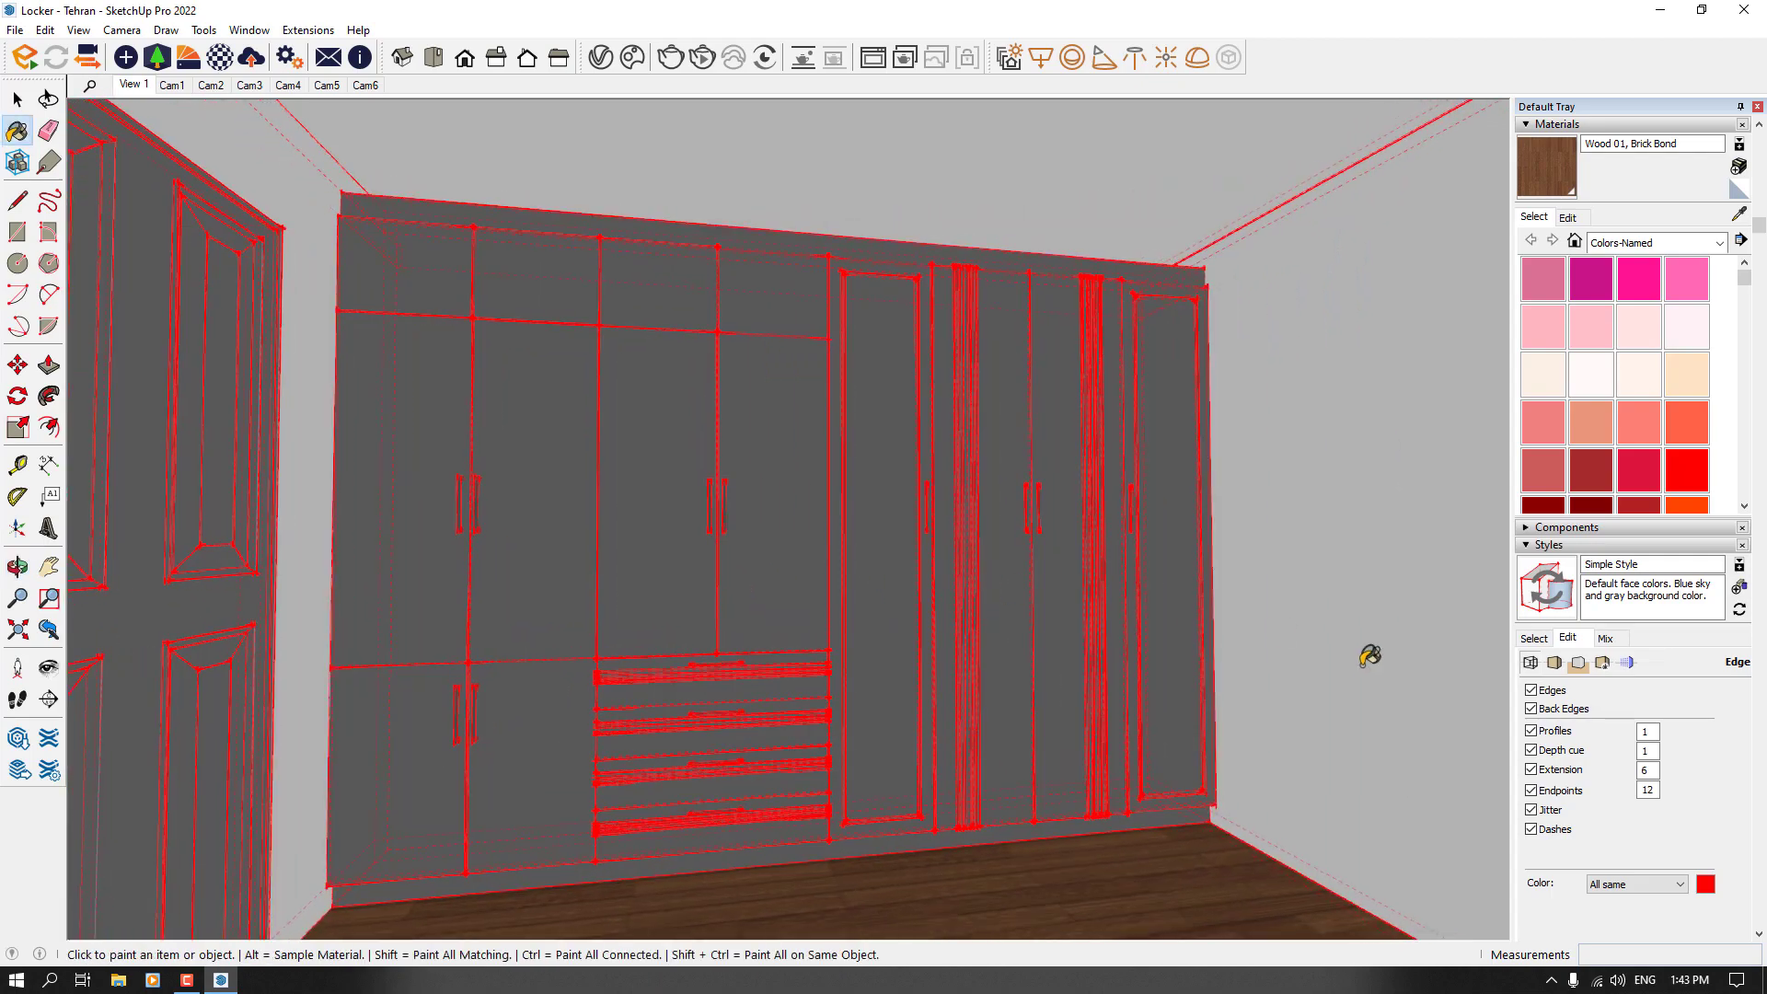
{"action": "left_click", "coordinate": [1708, 882]}
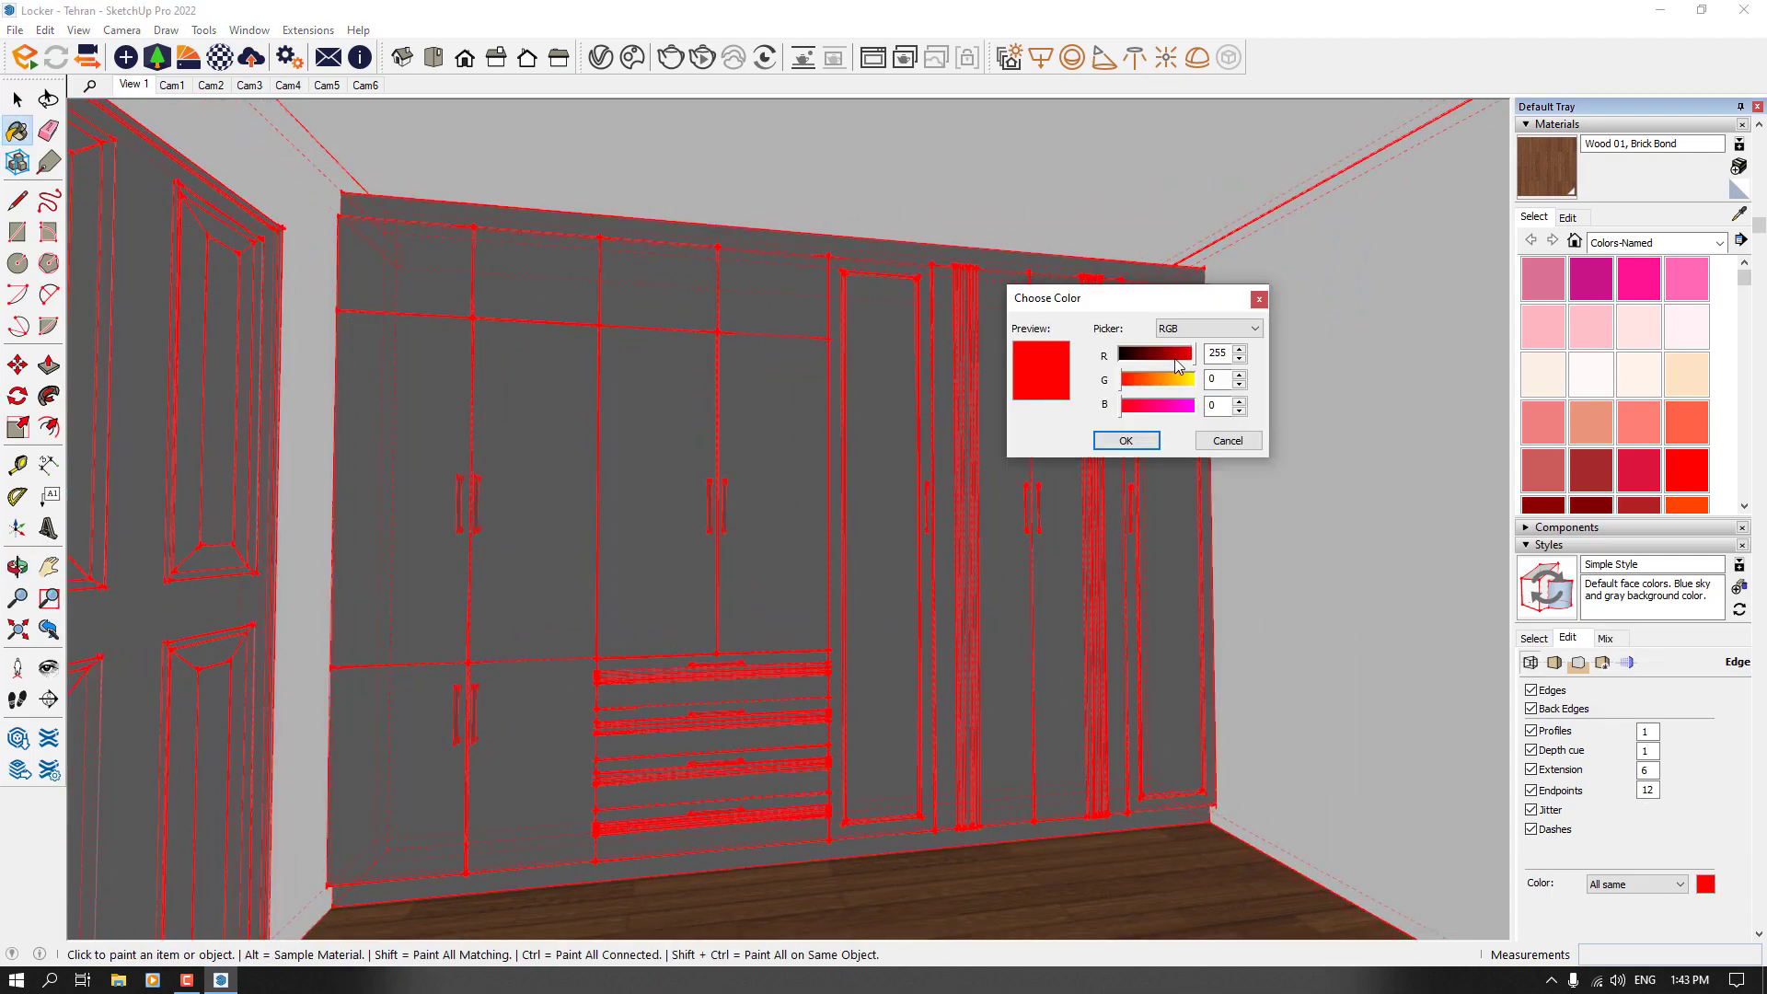
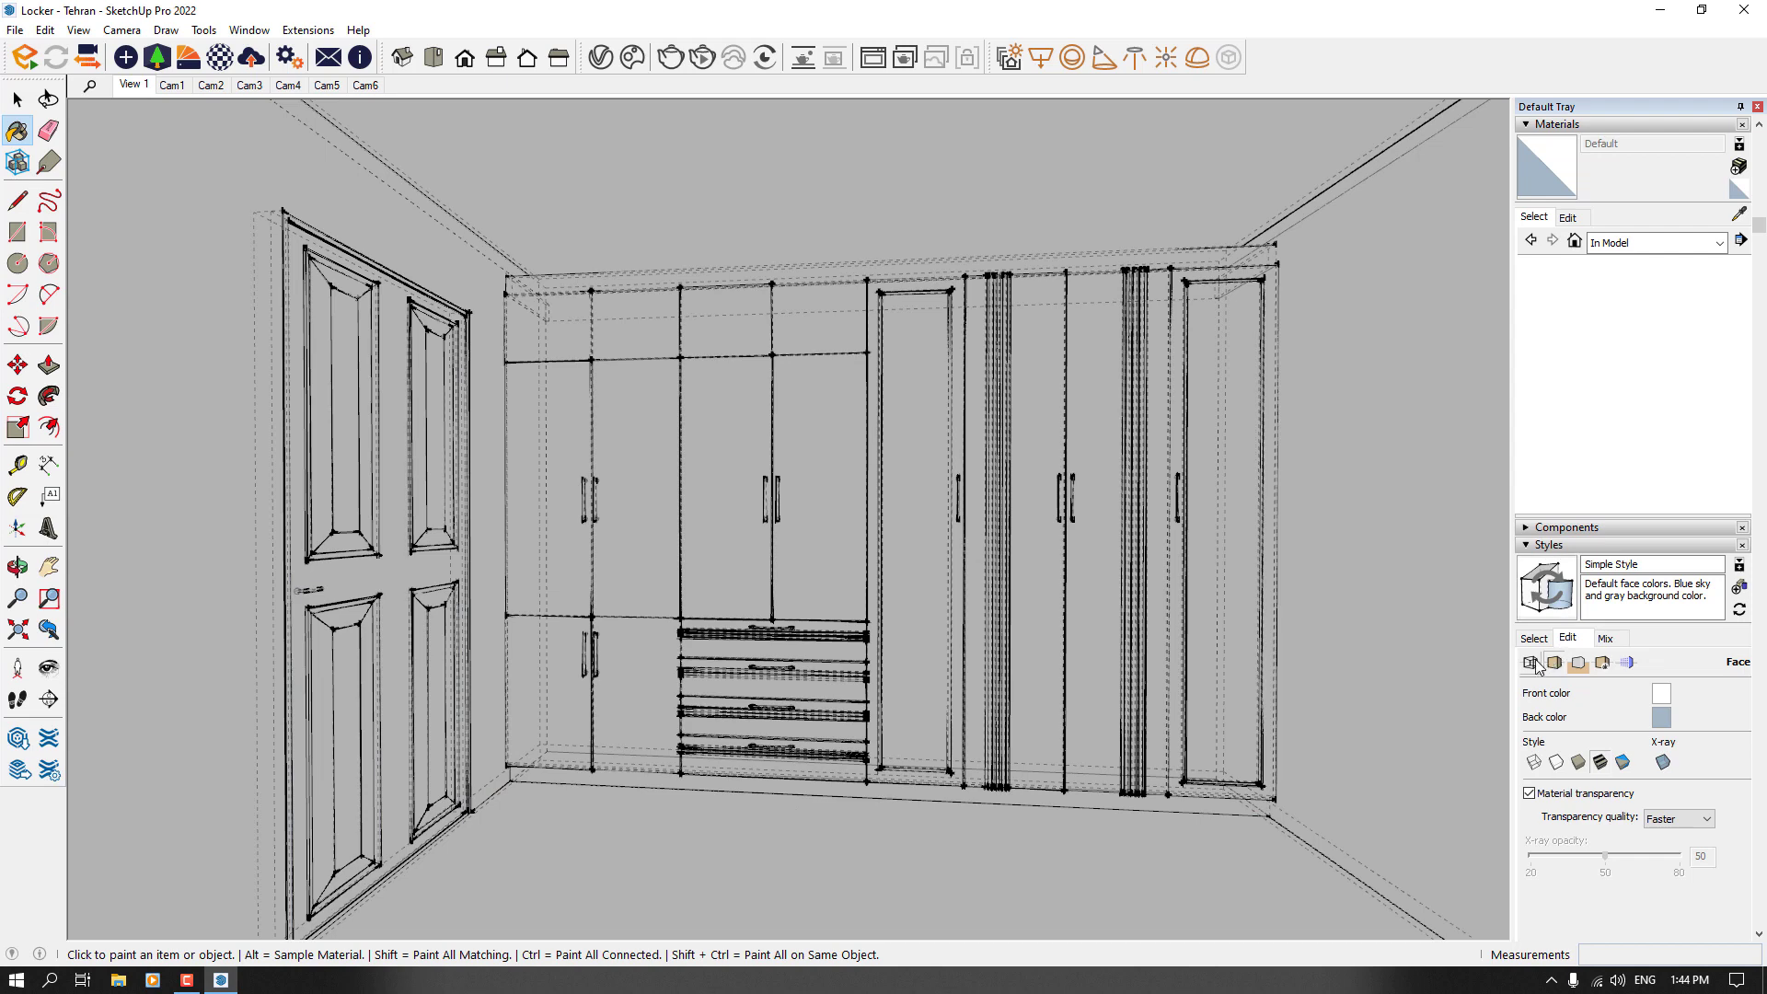
Step: Turn off back edges, jitter, endpoints, extension and depth cue in the style's edge settings
{"action": "left_click", "coordinate": [1533, 663]}
{"action": "left_click", "coordinate": [1533, 708]}
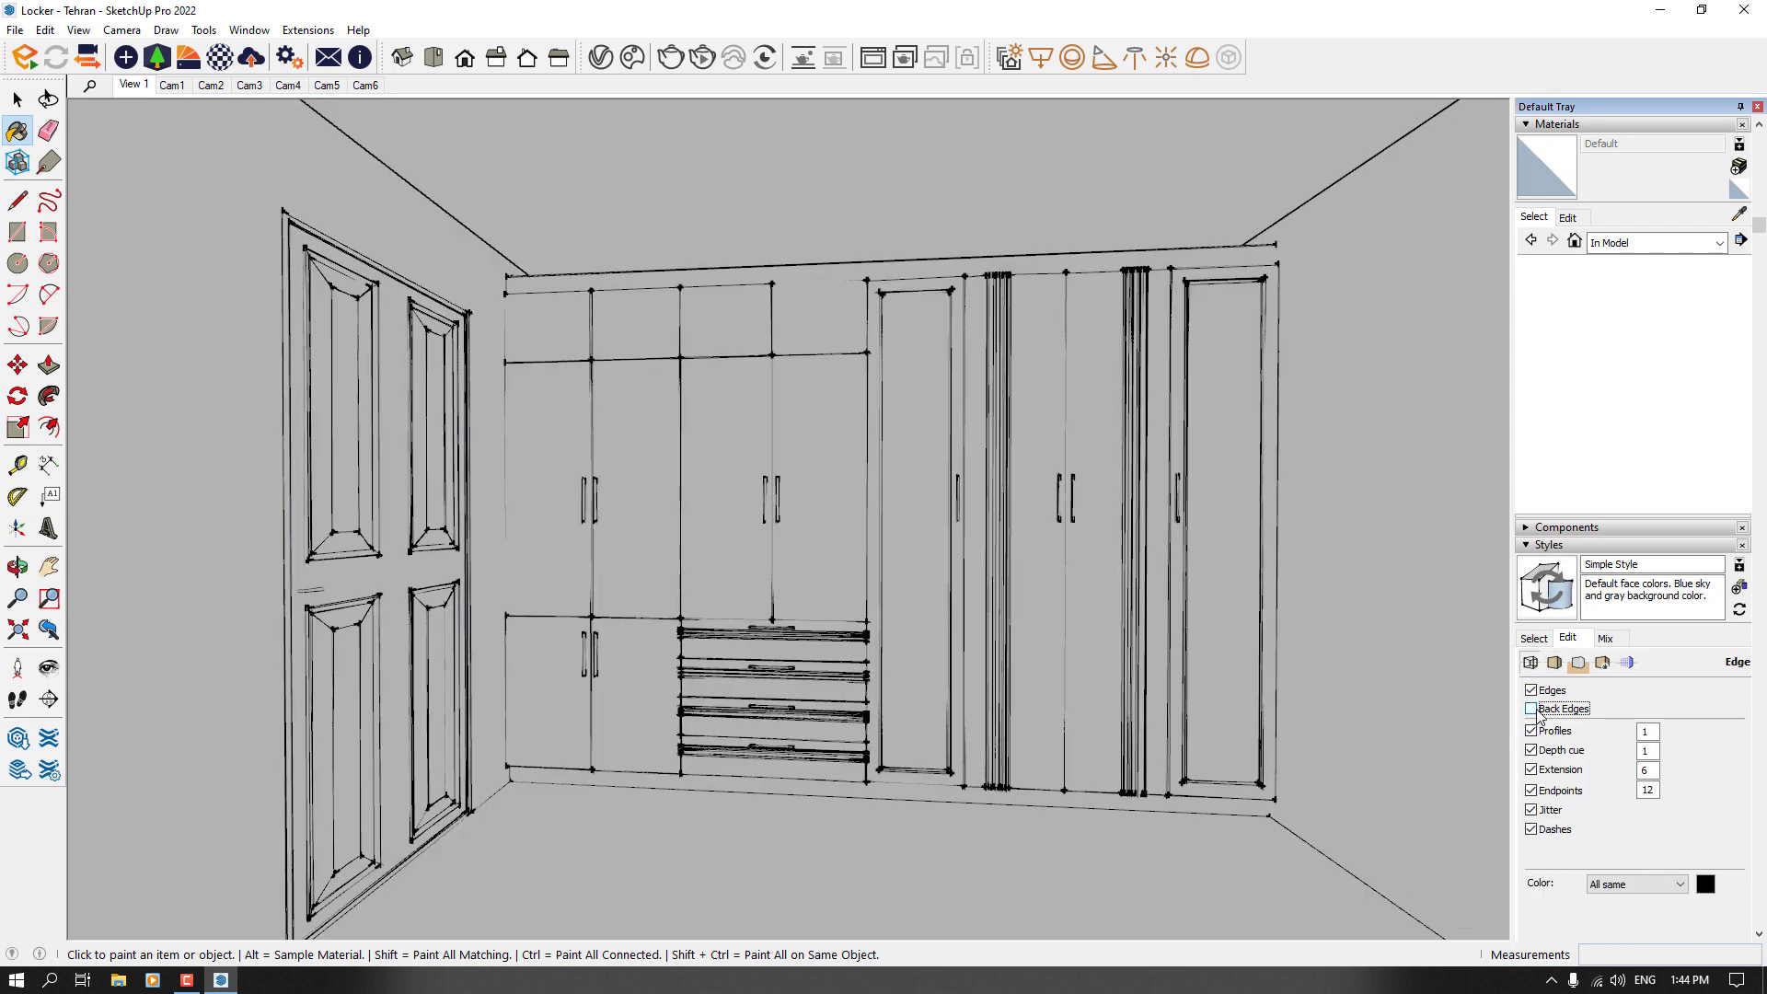
{"action": "middle_click_drag", "start_coordinate": [1135, 659], "coordinate": [1408, 833]}
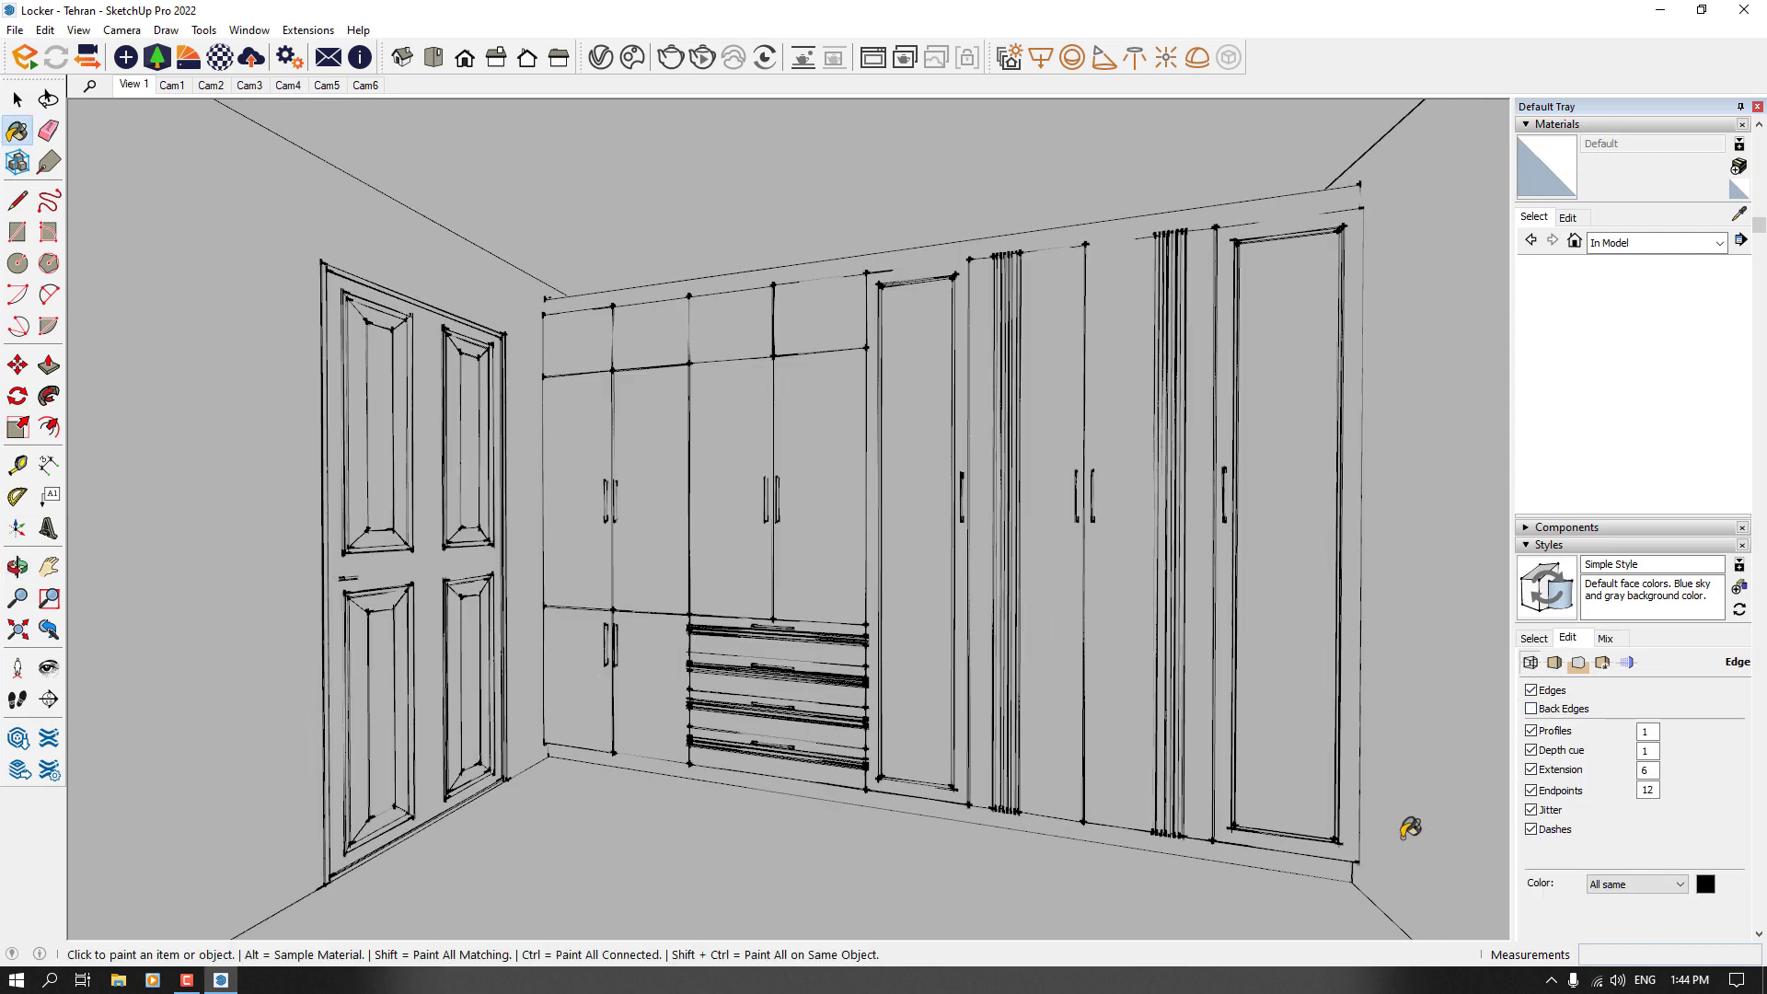
{"action": "left_click", "coordinate": [1533, 810]}
{"action": "left_click", "coordinate": [1533, 790]}
{"action": "left_click", "coordinate": [1533, 770]}
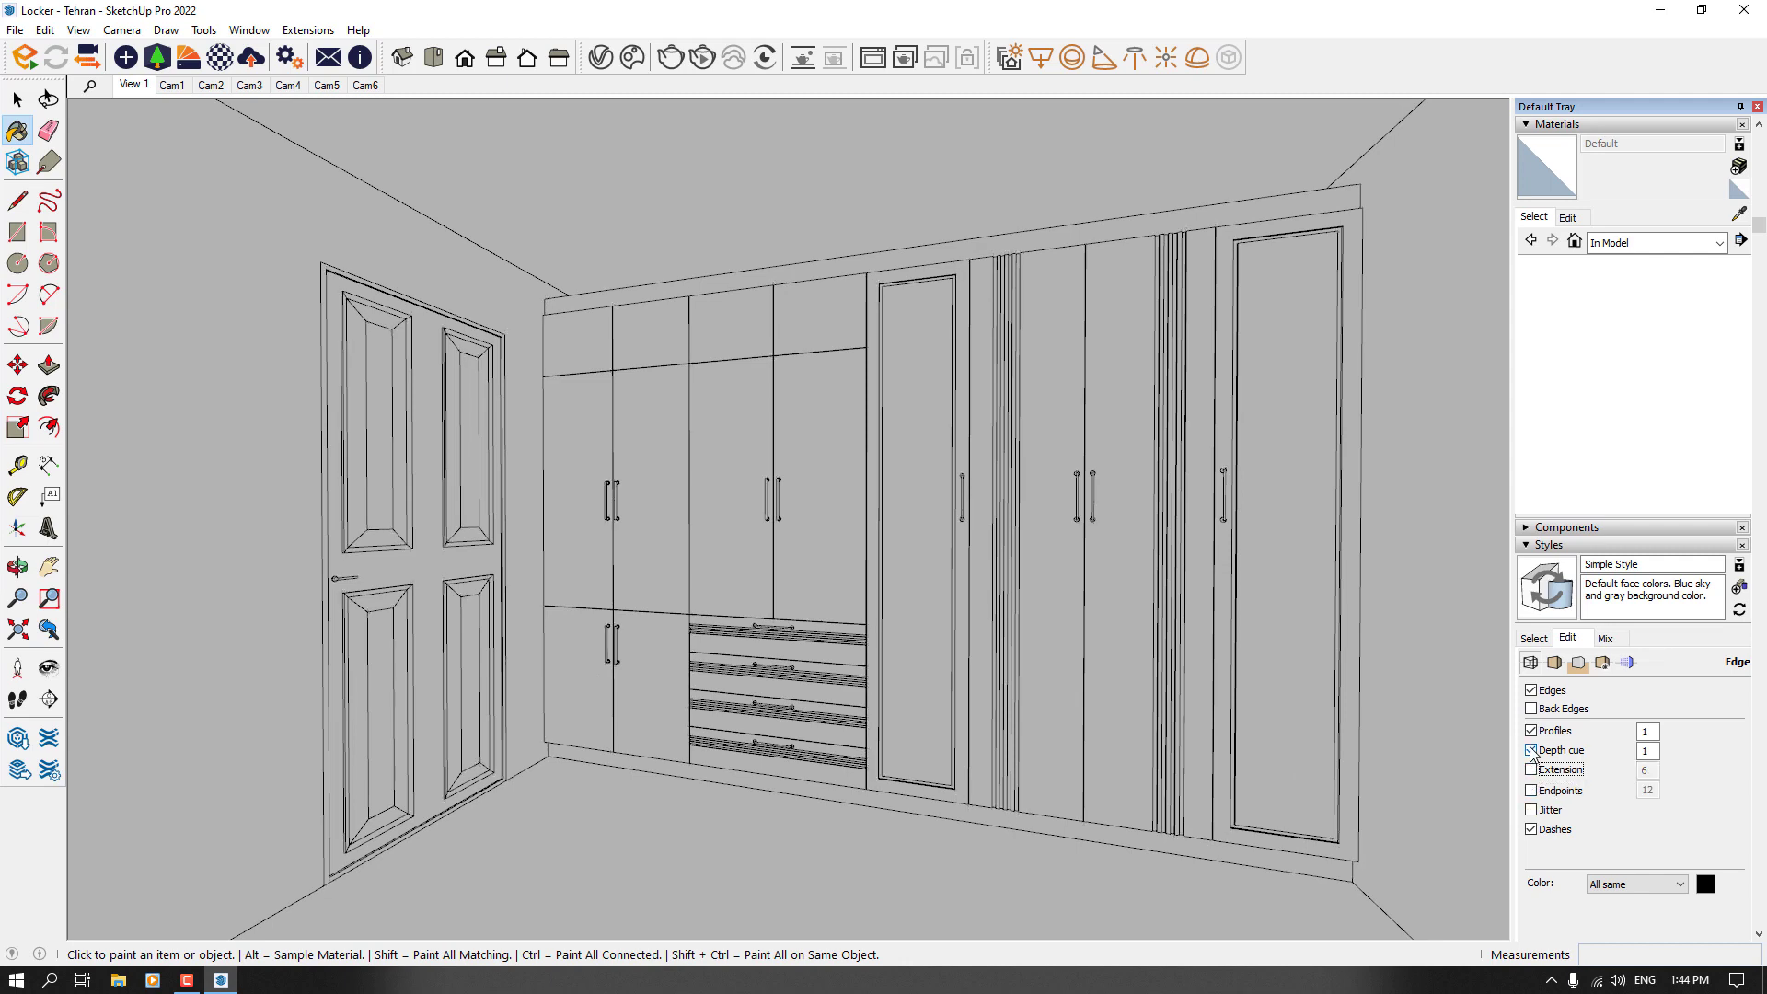
{"action": "left_click", "coordinate": [1533, 750]}
{"action": "mouse_move", "coordinate": [1133, 699]}
{"action": "middle_mouse_down"}
{"action": "mouse_move", "coordinate": [970, 710]}
{"action": "mouse_move", "coordinate": [1002, 690]}
{"action": "middle_mouse_up"}
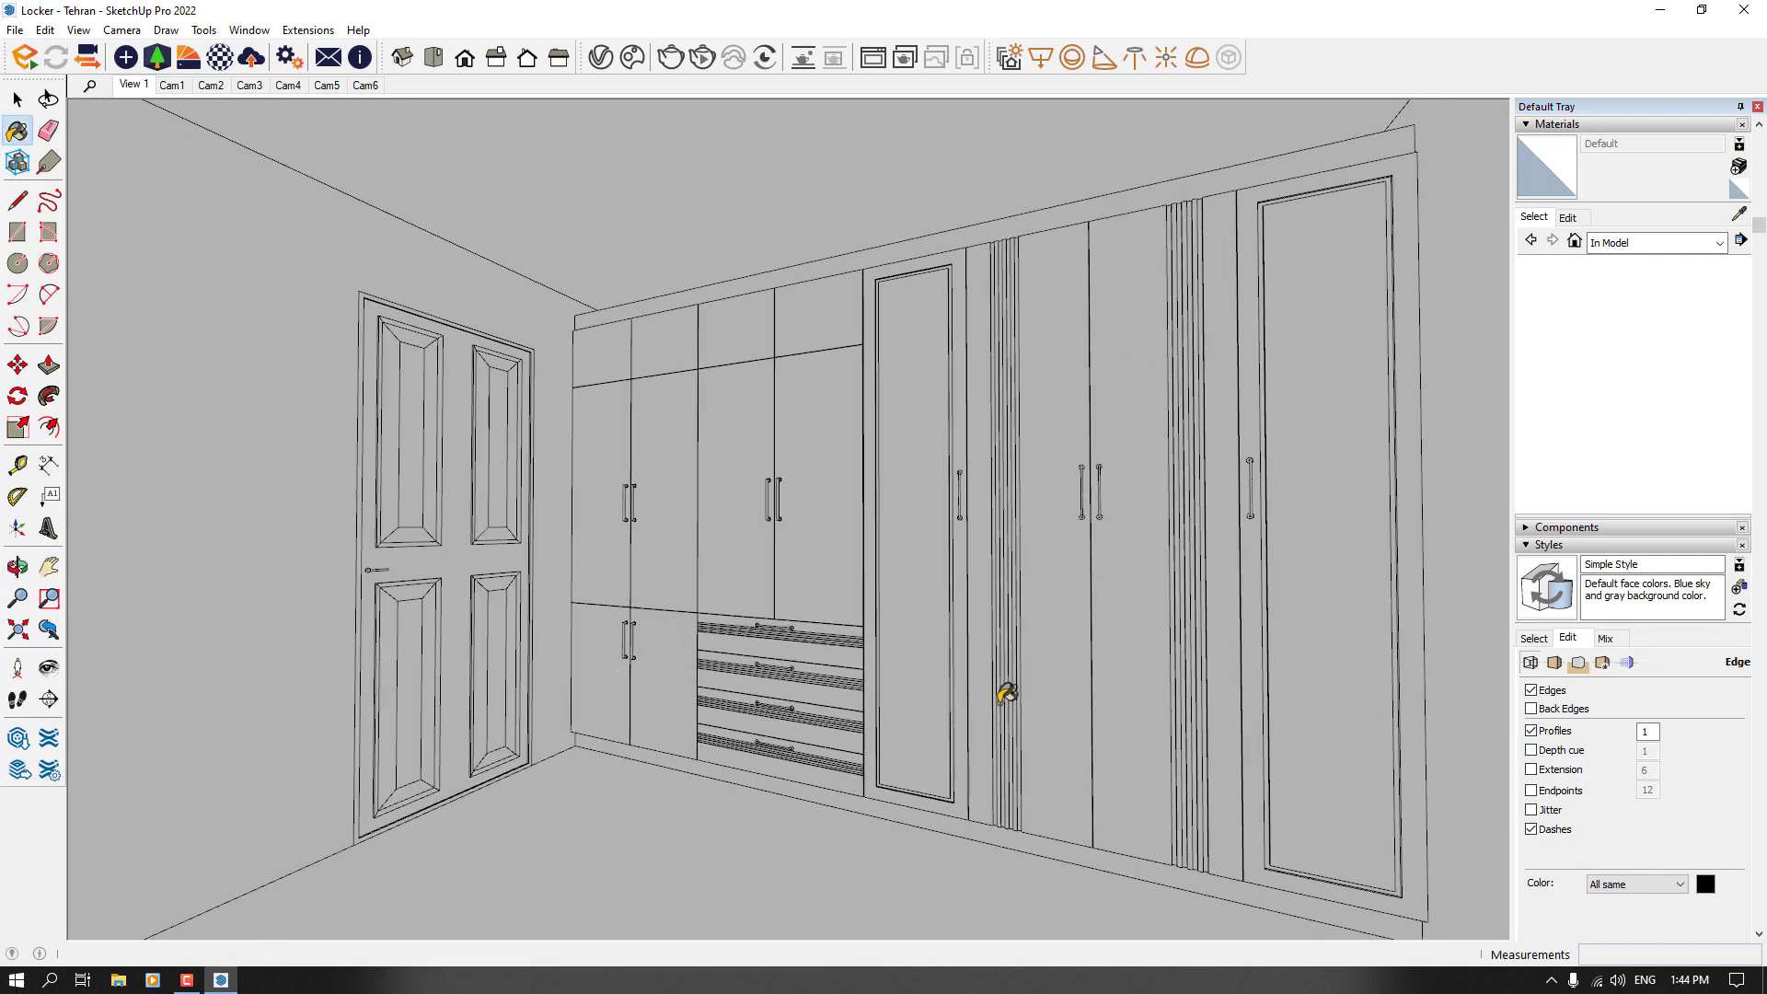
Step: Set the style's front face colour to dark red (RGB 160, 0, 34) and inspect the wardrobe
{"action": "left_click", "coordinate": [1555, 664]}
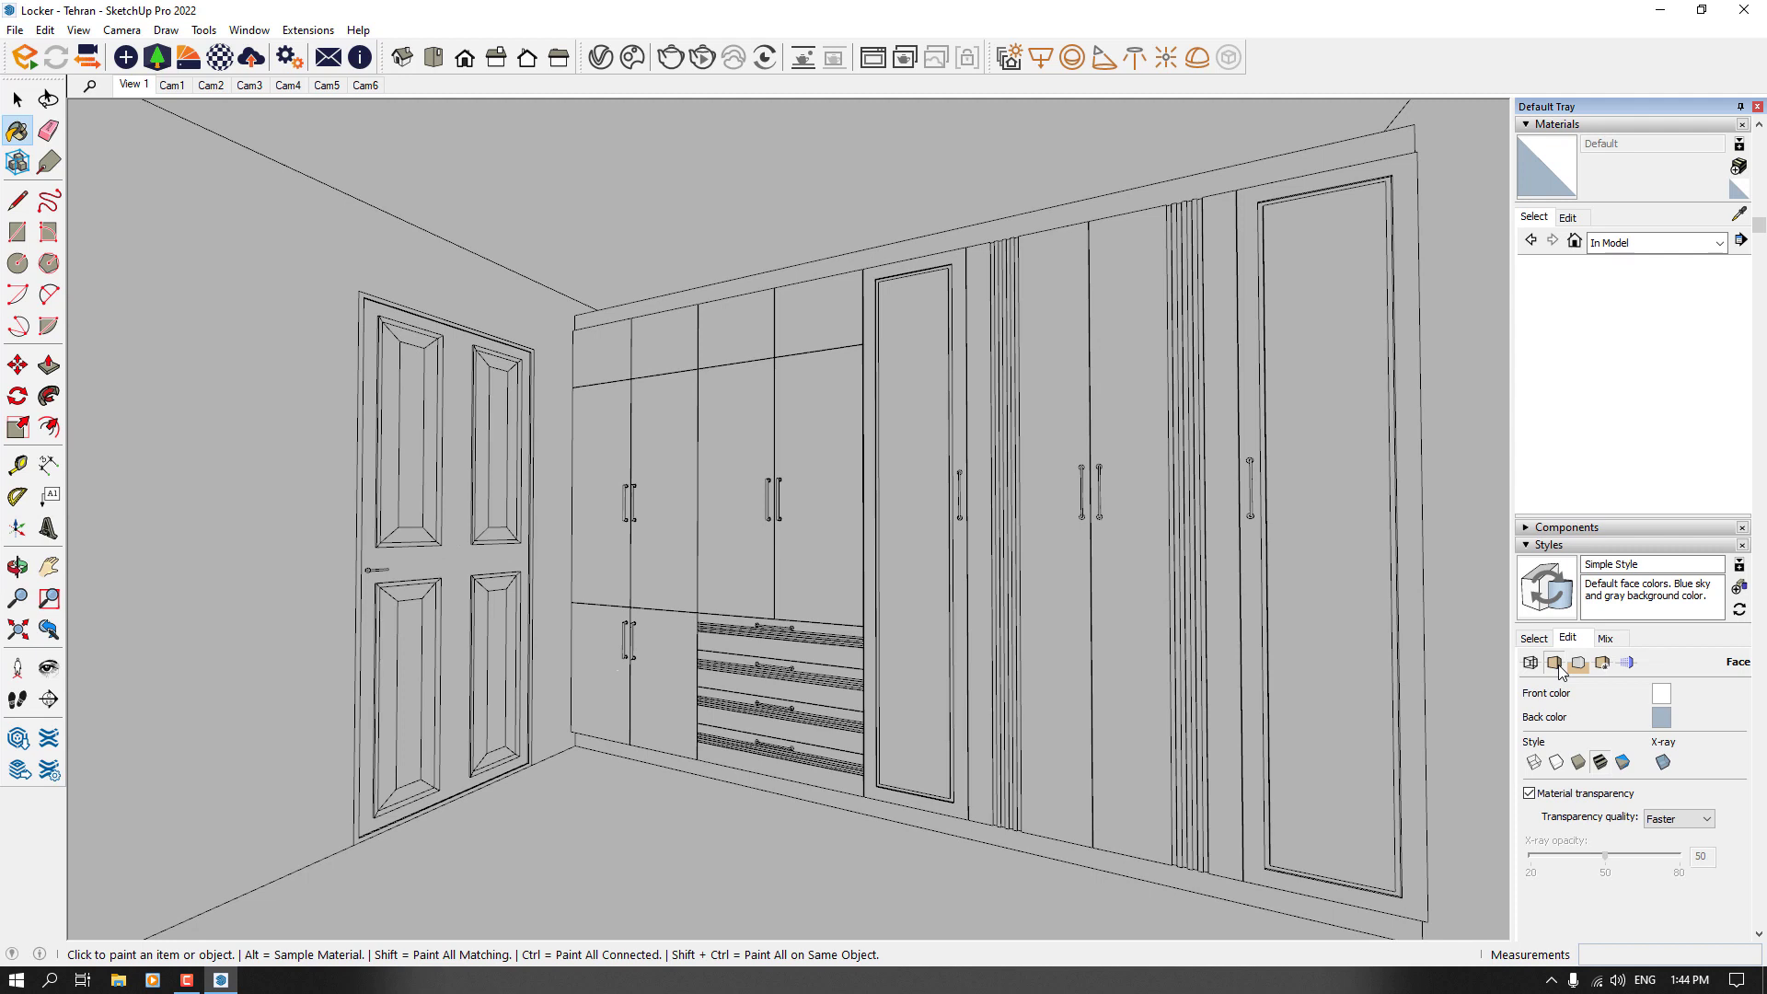
{"action": "left_click", "coordinate": [1662, 696]}
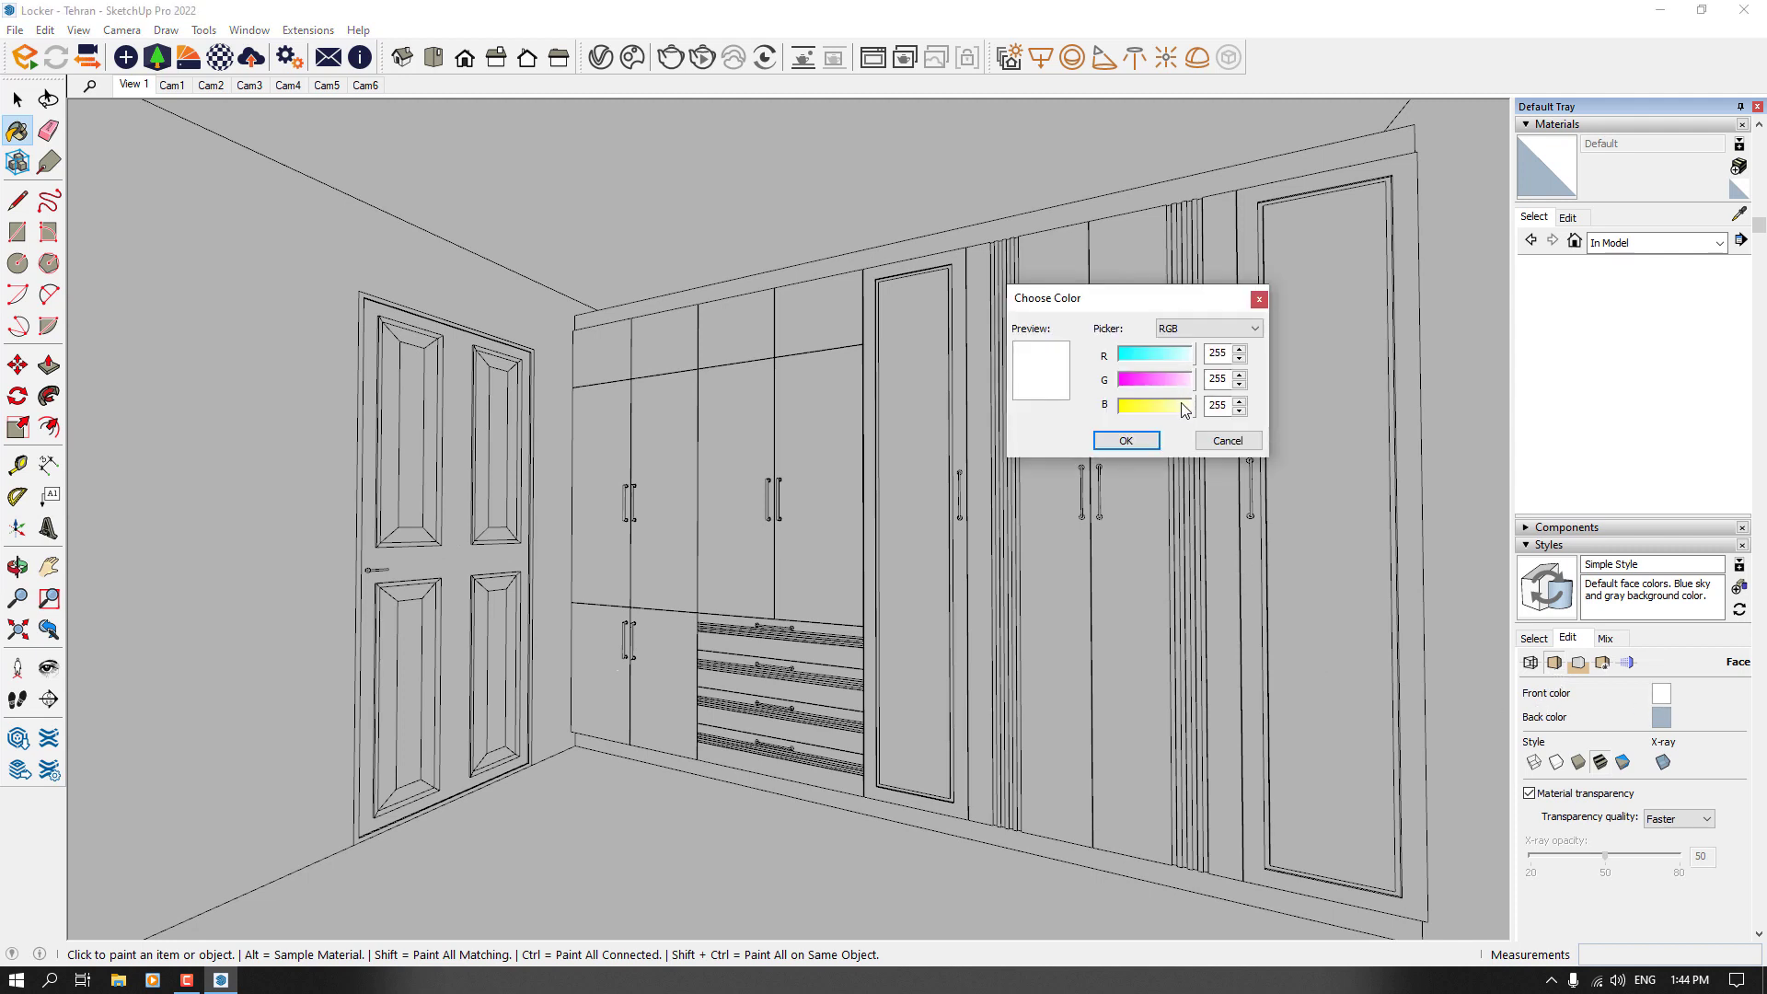
{"action": "left_click_drag", "start_coordinate": [1186, 411], "coordinate": [1139, 411]}
{"action": "left_click", "coordinate": [1159, 356]}
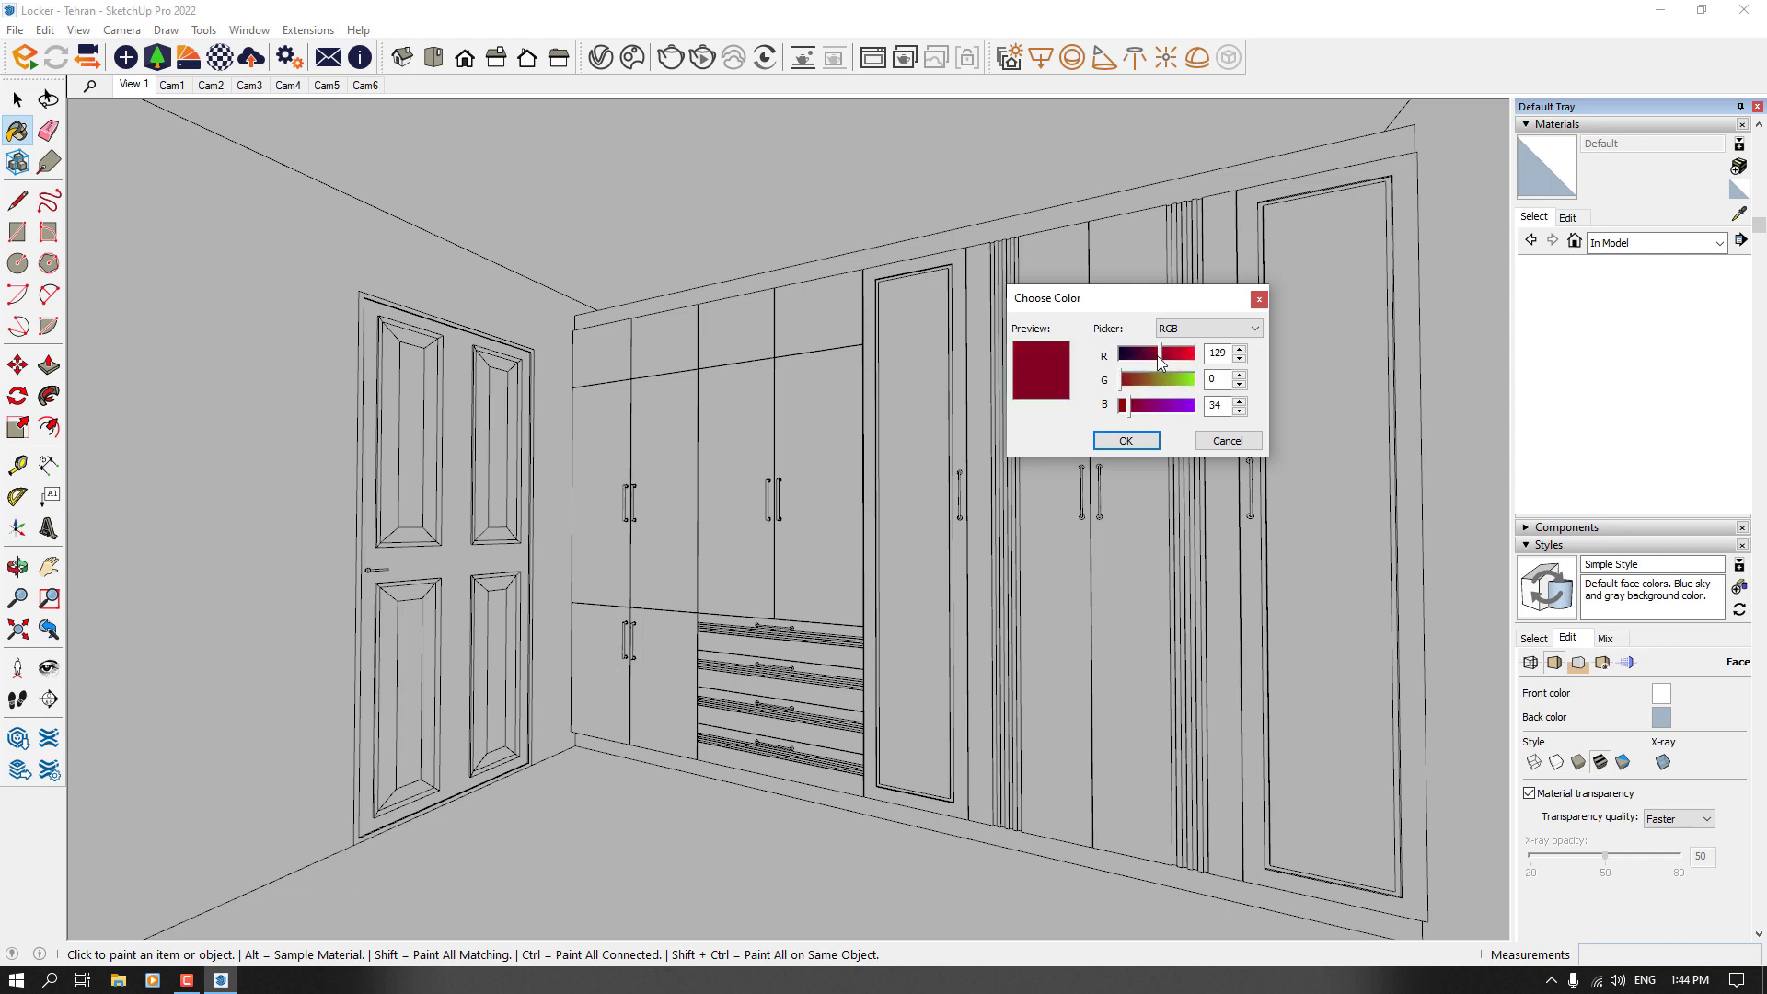
{"action": "left_click", "coordinate": [1126, 440]}
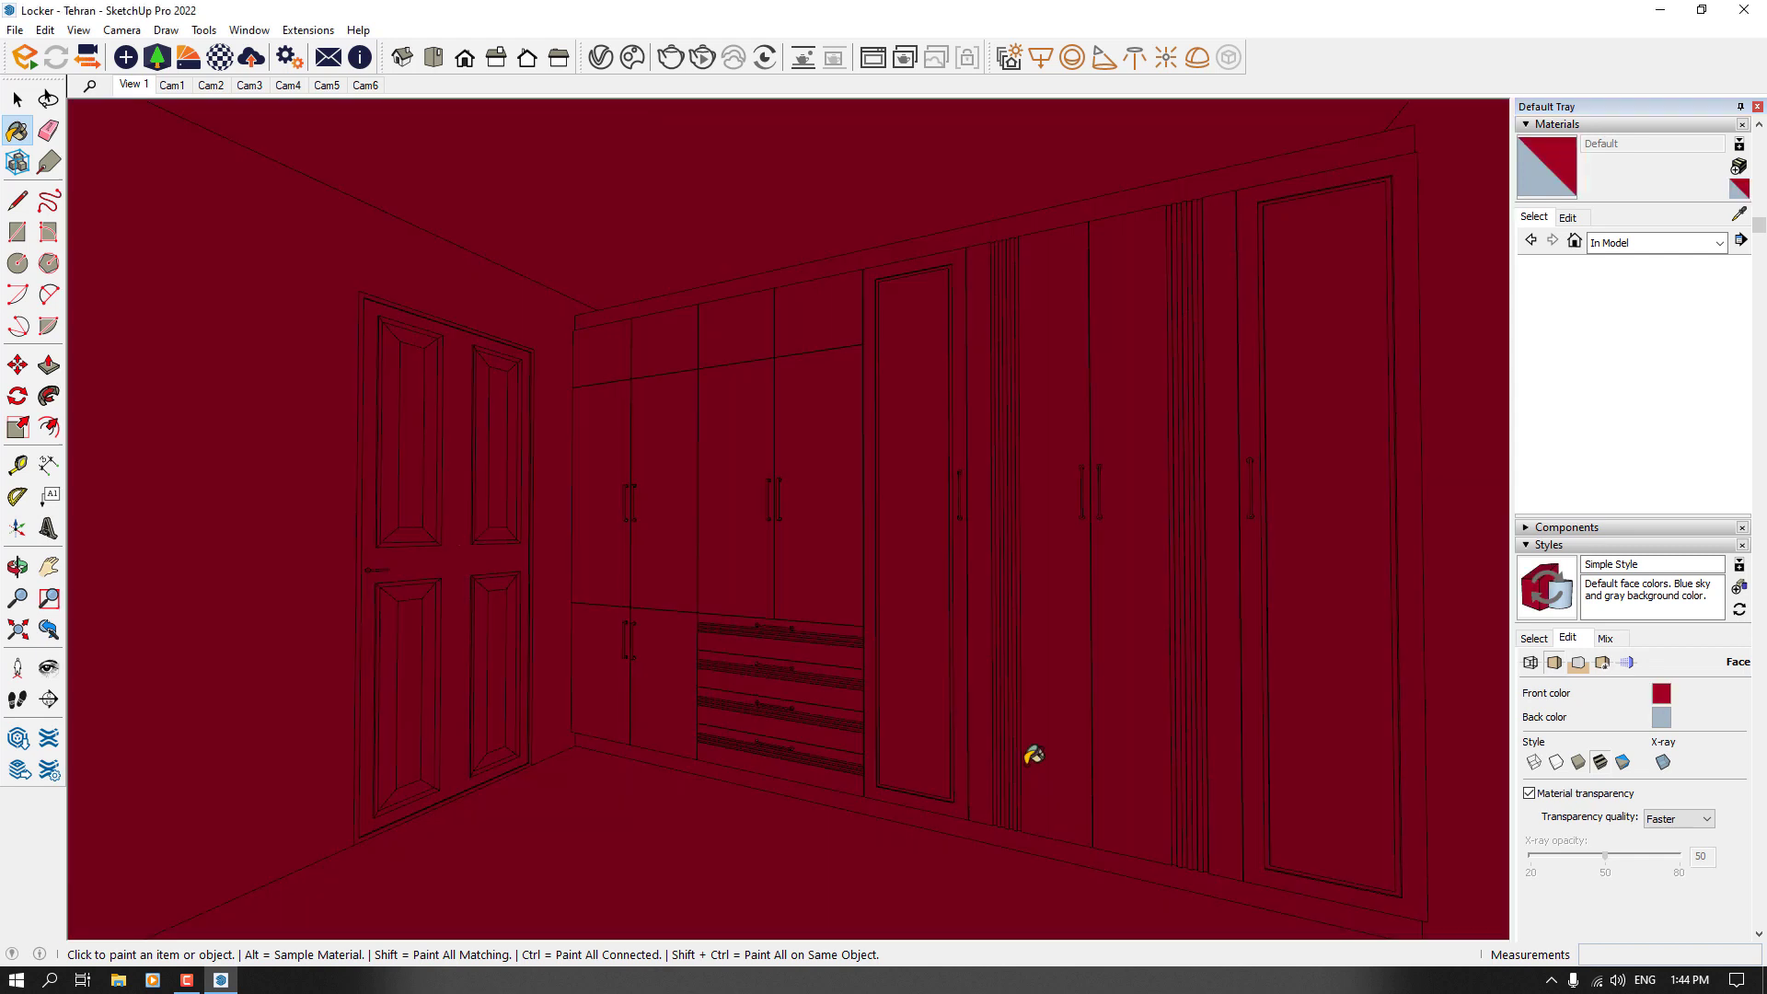
{"action": "key", "text": "o"}
{"action": "left_click_drag", "start_coordinate": [778, 607], "coordinate": [820, 671]}
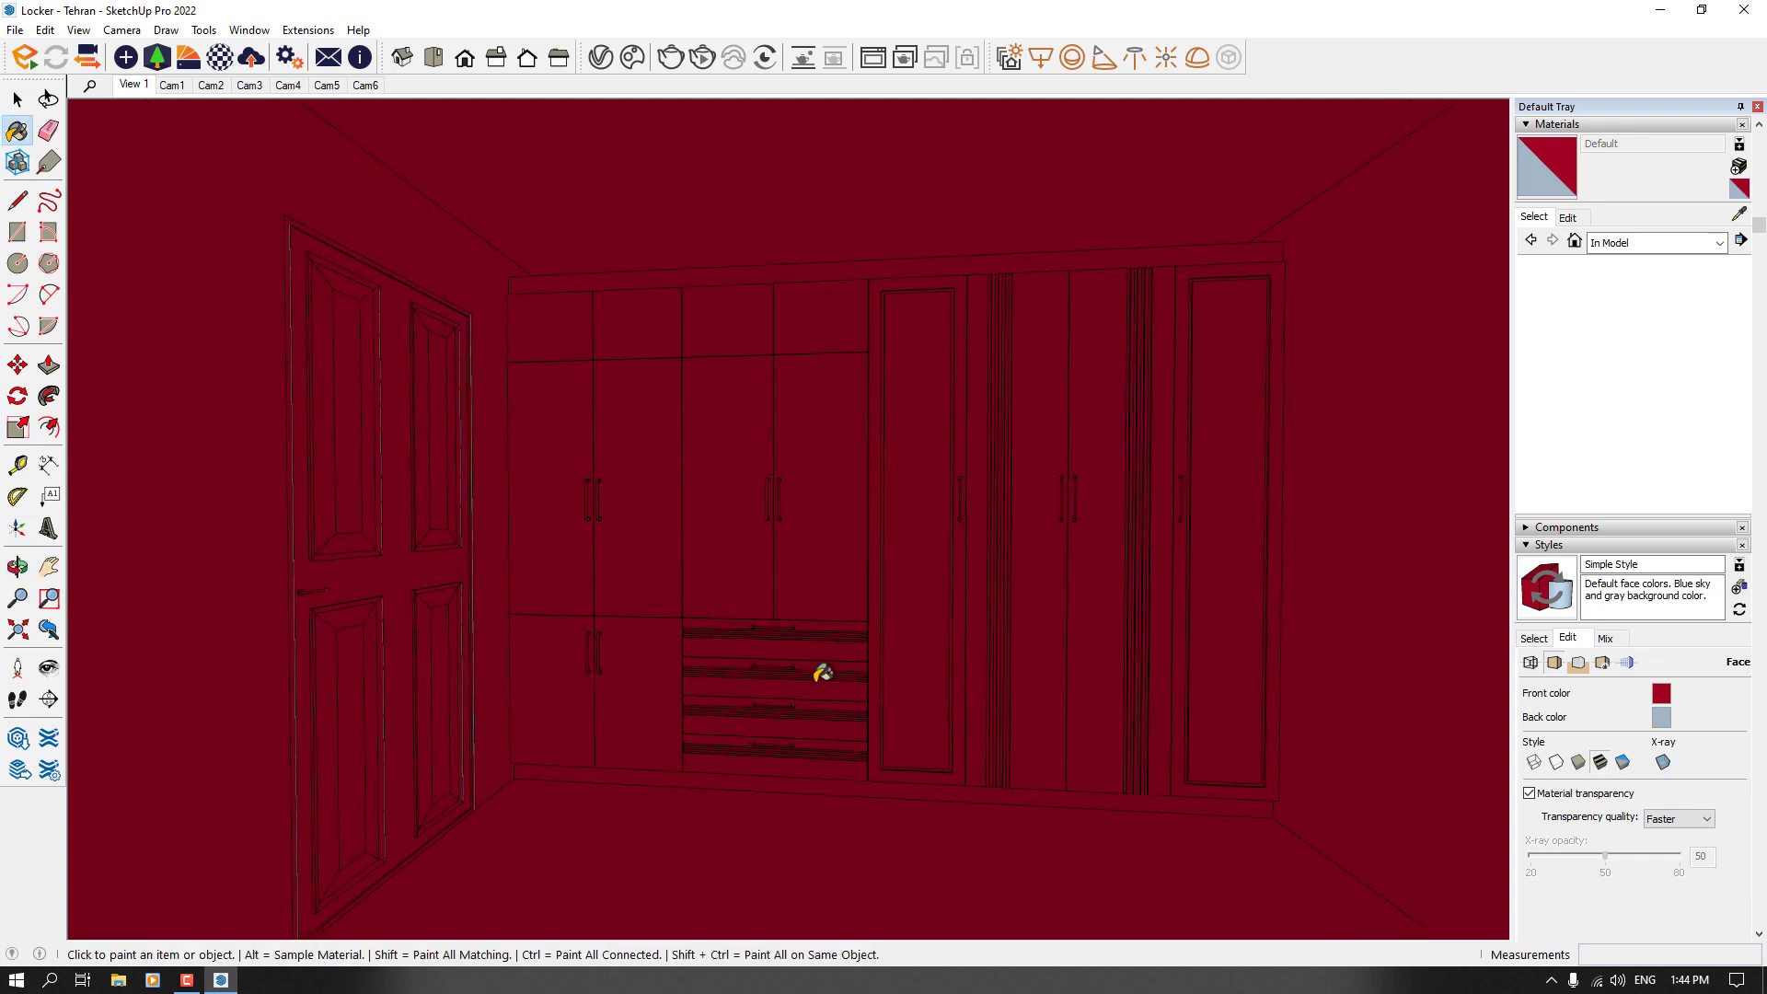
{"action": "left_click_drag", "start_coordinate": [942, 580], "coordinate": [783, 604]}
{"action": "key", "text": "b"}
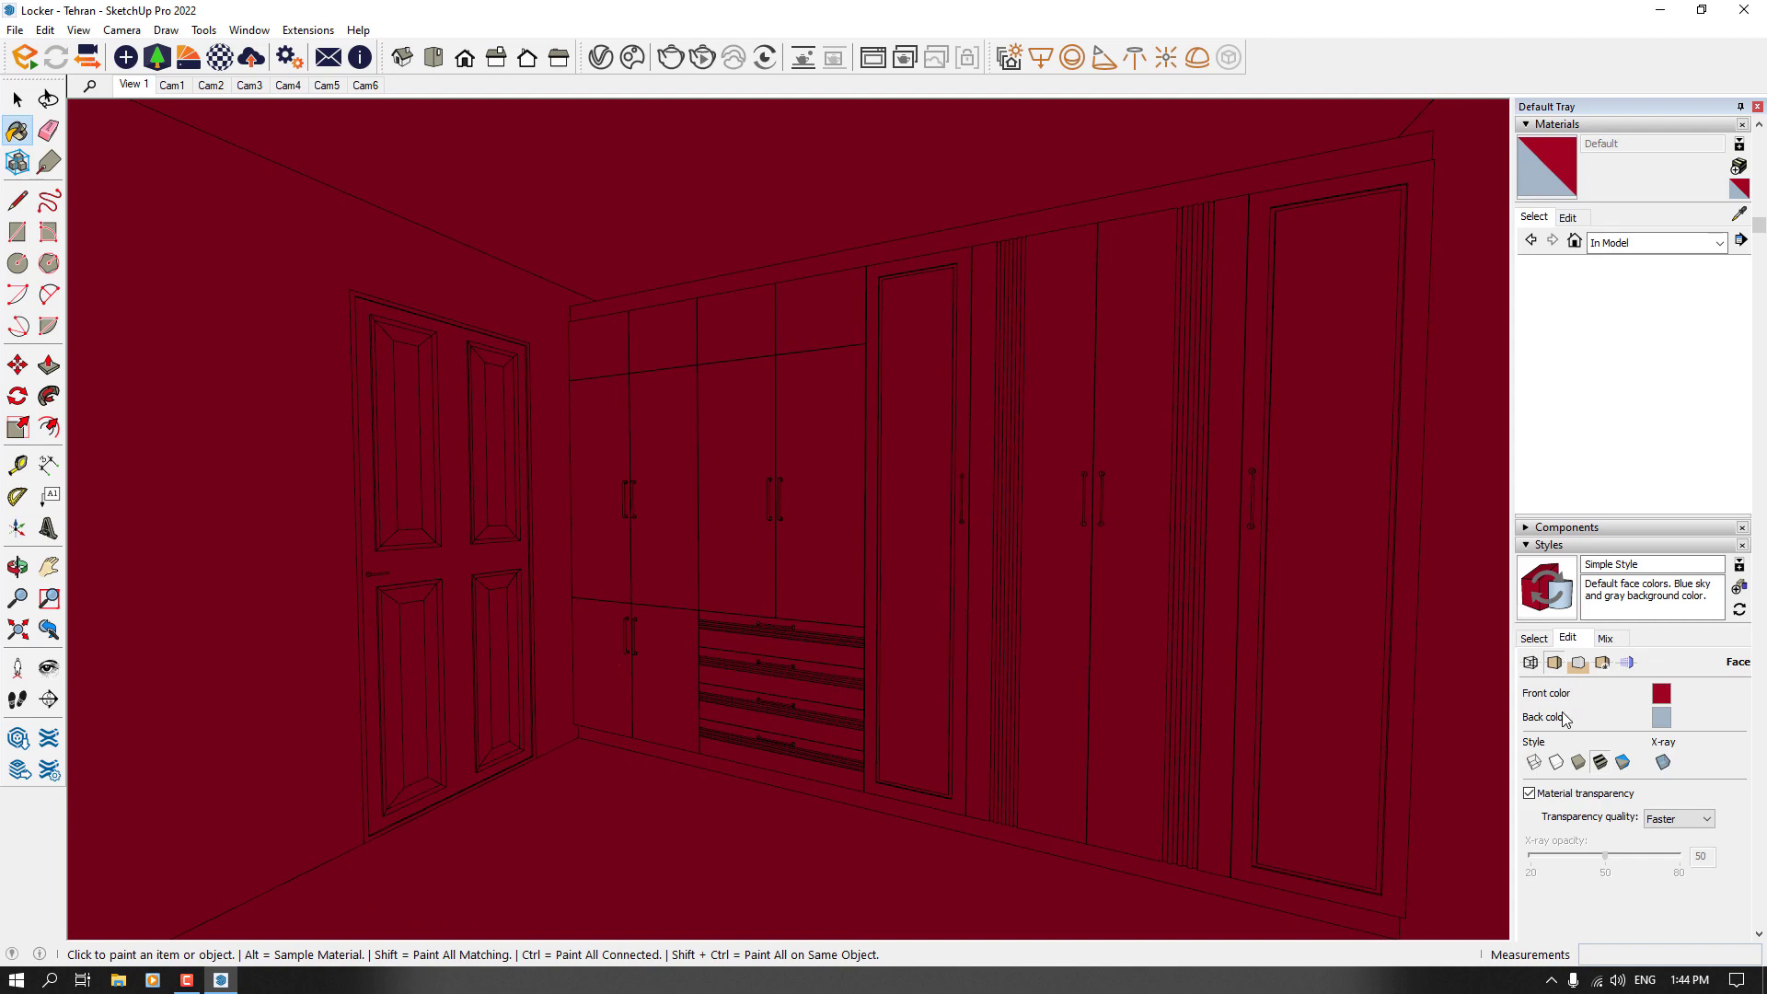
Step: View the back face colour without changing it, and set the front face colour to white (RGB 255, 255, 255)
{"action": "left_click", "coordinate": [1662, 718]}
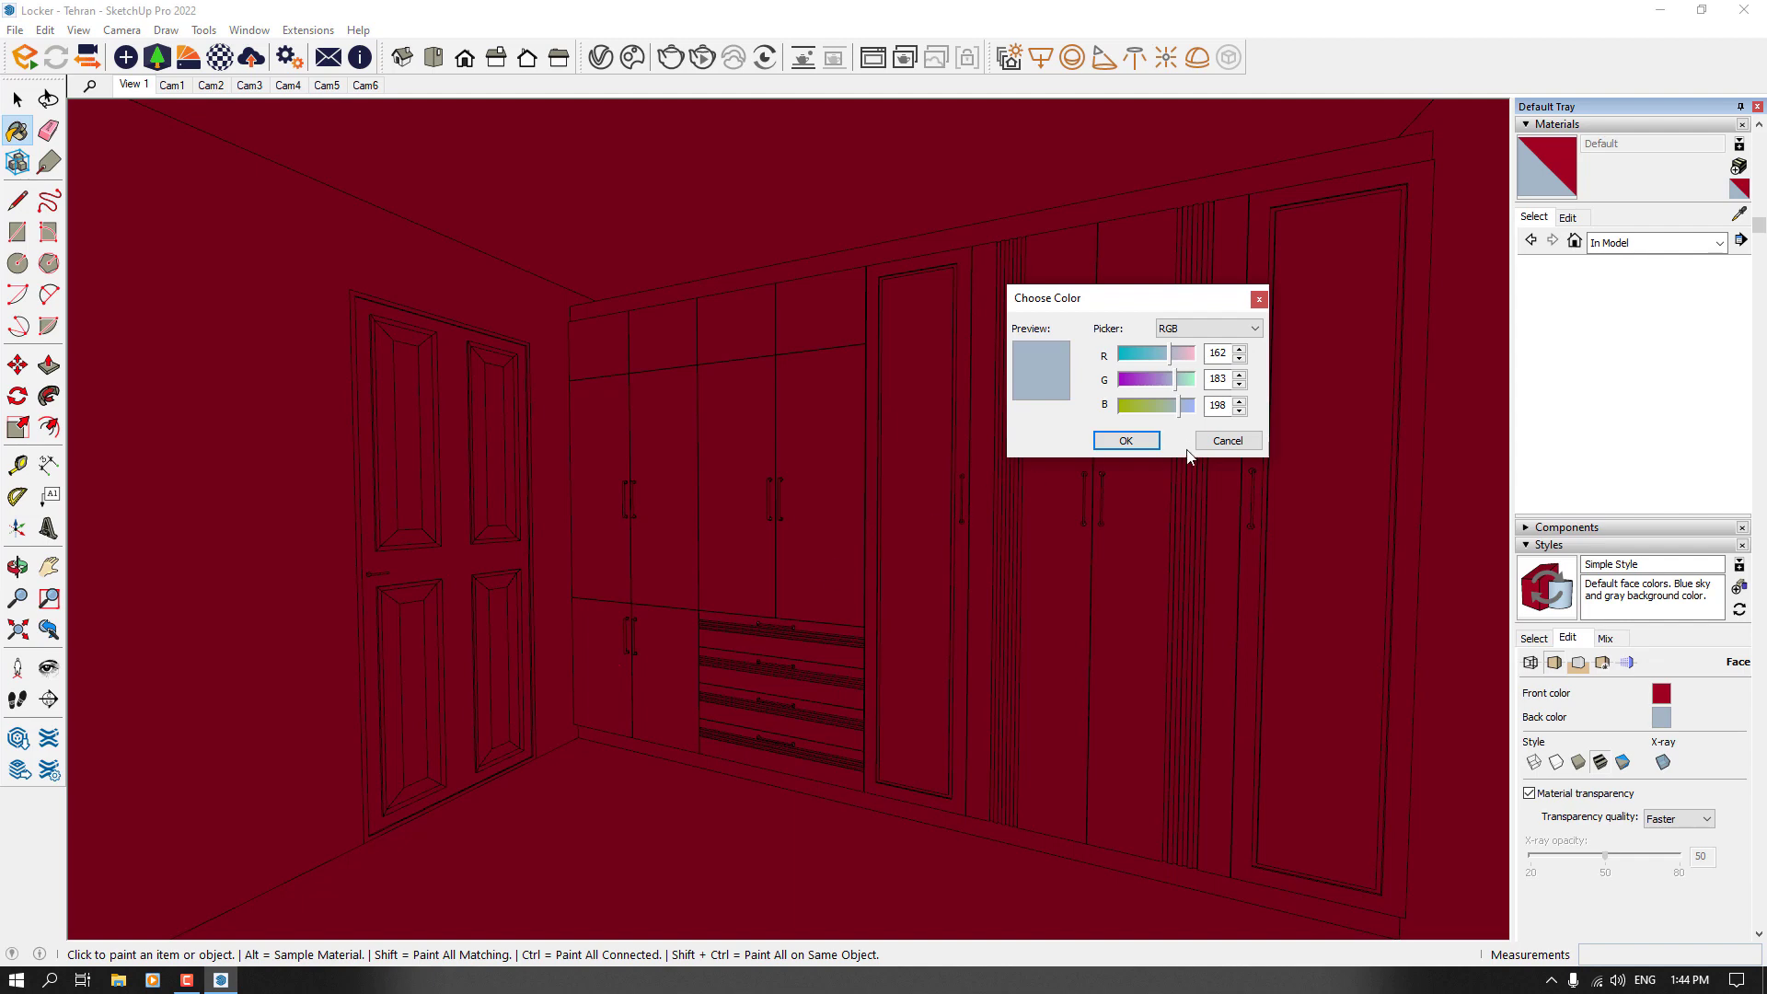
{"action": "left_click", "coordinate": [1216, 443]}
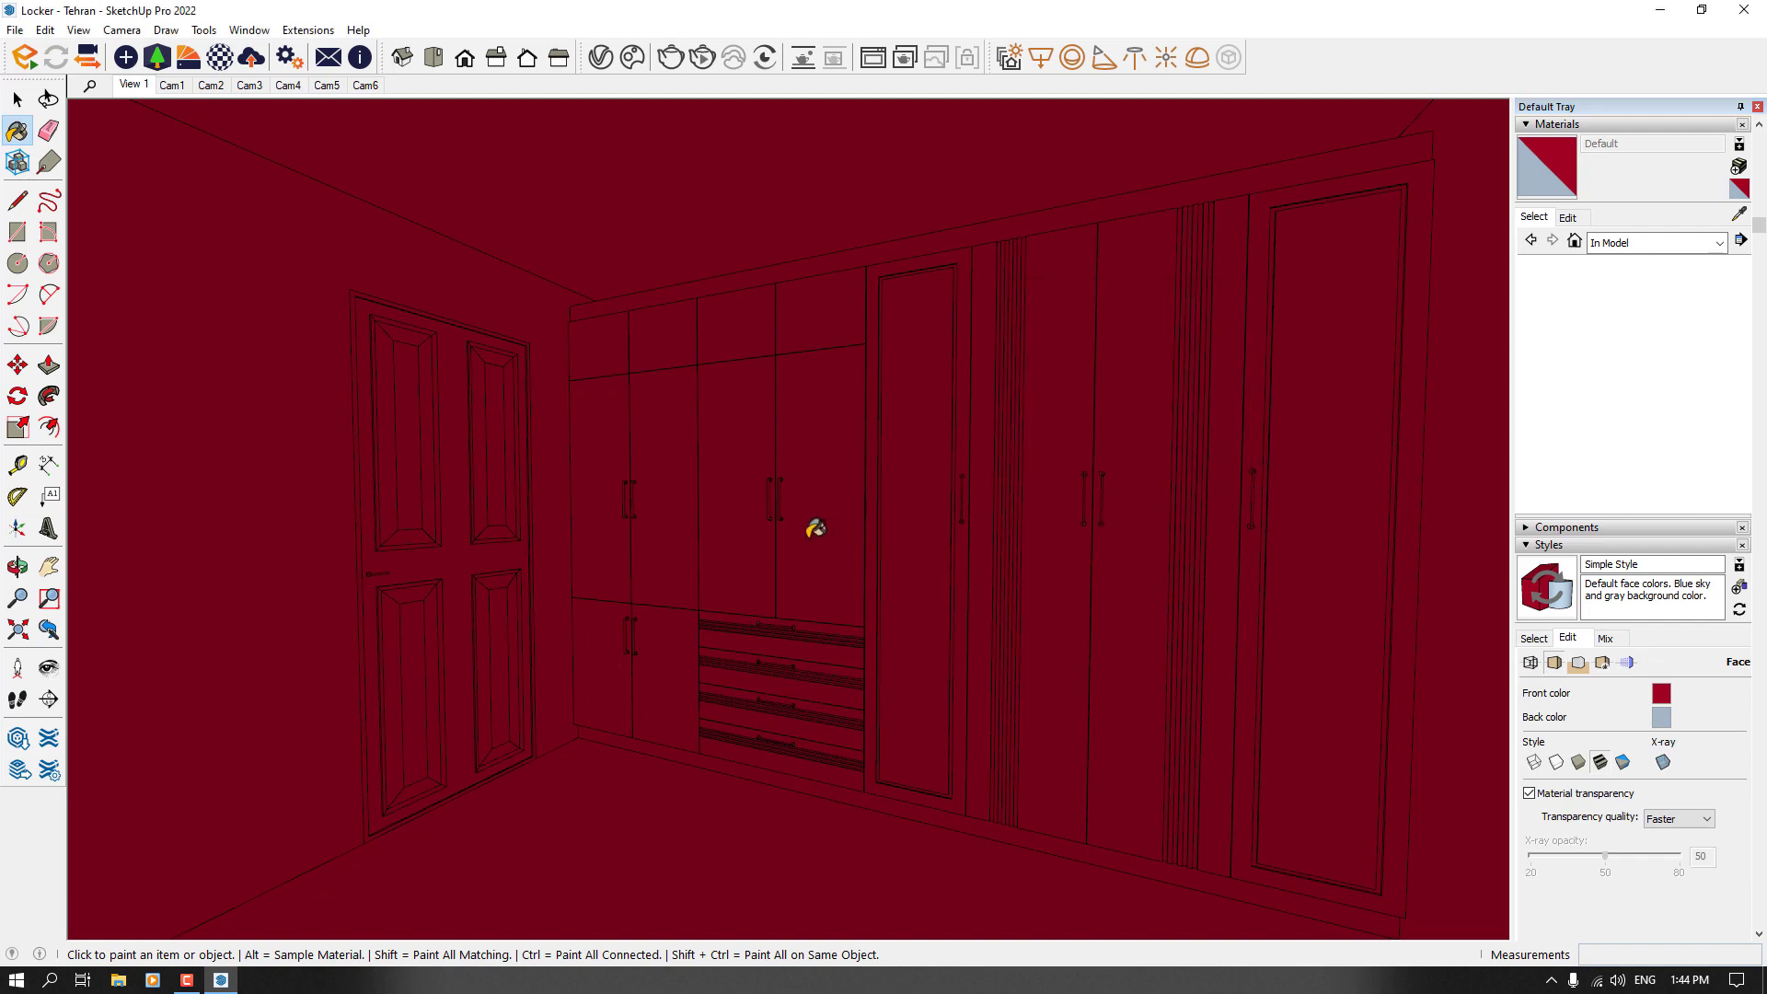
{"action": "left_click", "coordinate": [1659, 694]}
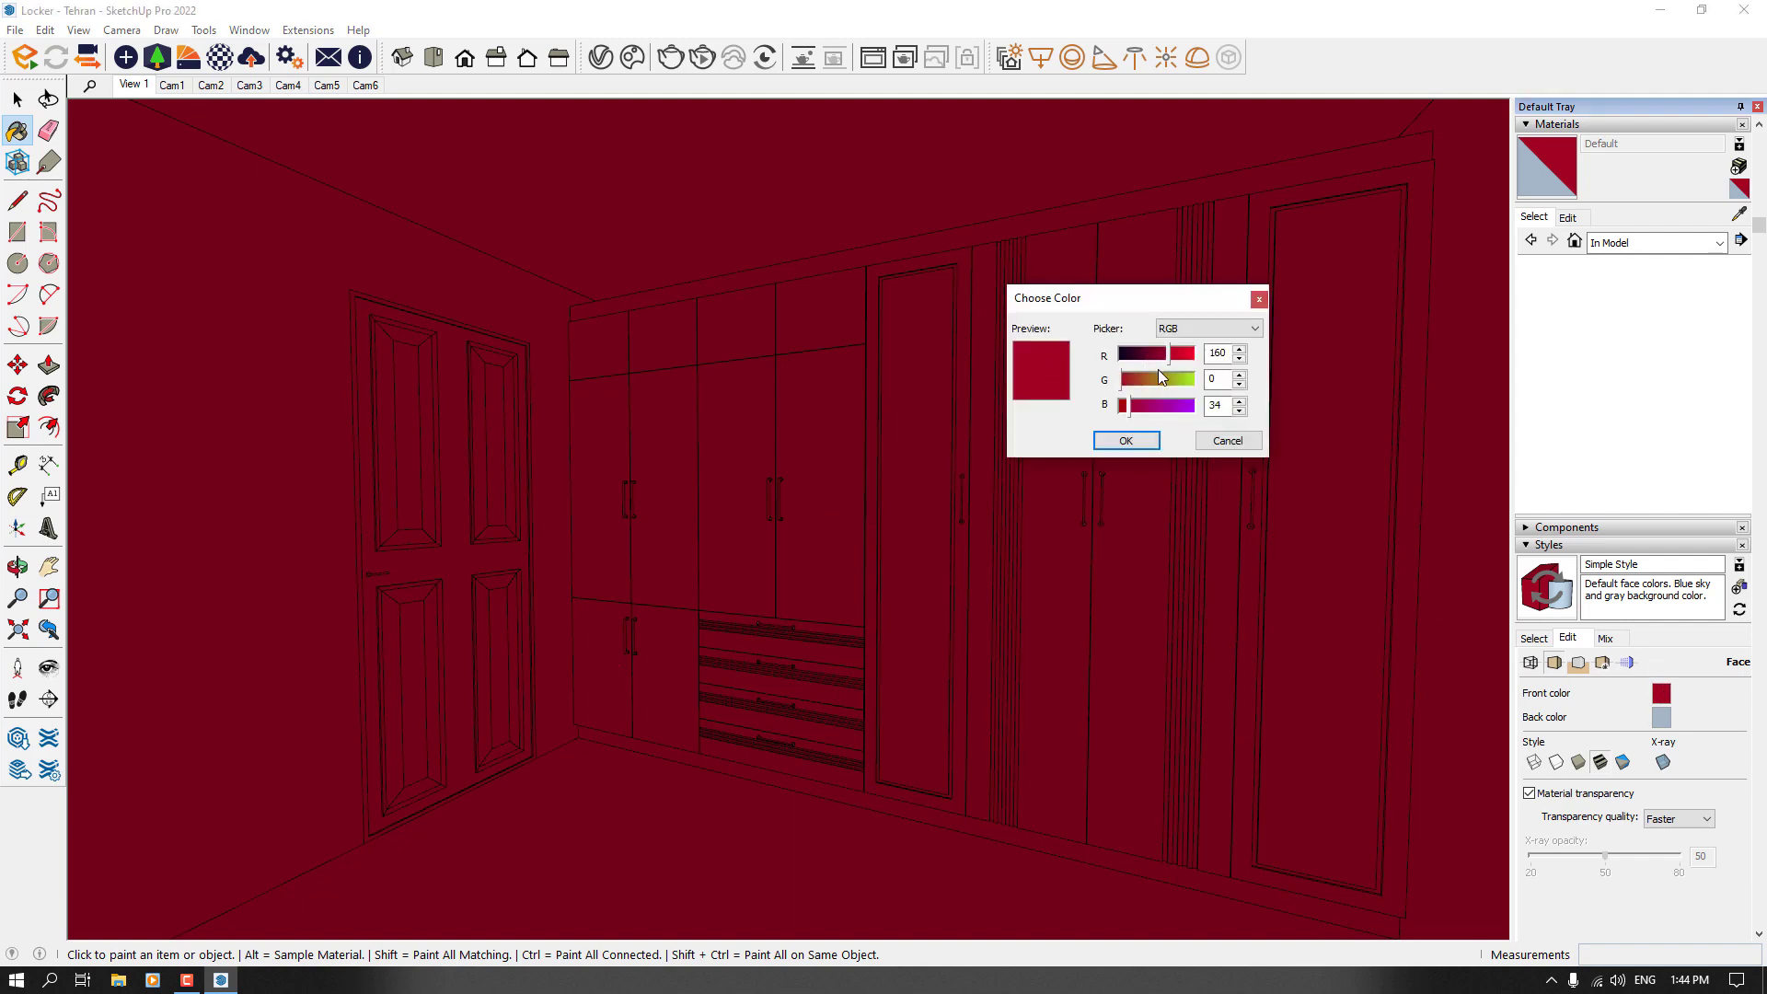
{"action": "left_click", "coordinate": [1192, 354]}
{"action": "left_click", "coordinate": [1192, 379]}
{"action": "left_click", "coordinate": [1192, 405]}
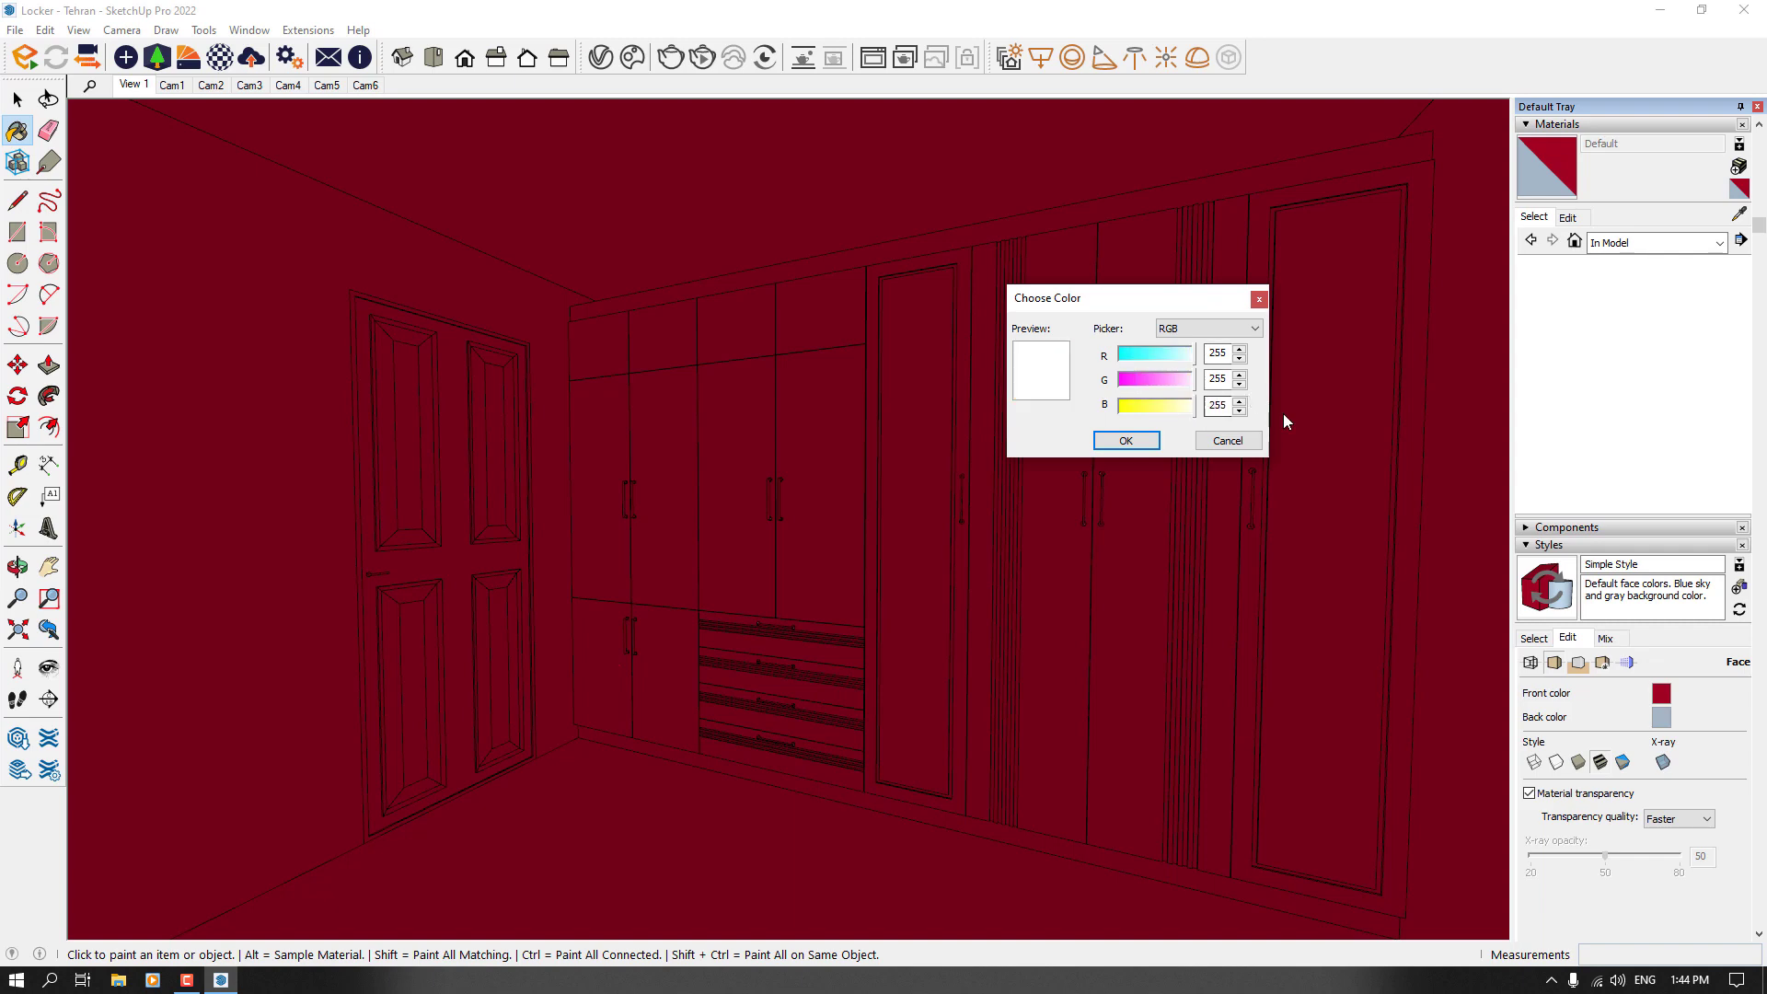
{"action": "left_click", "coordinate": [1126, 441]}
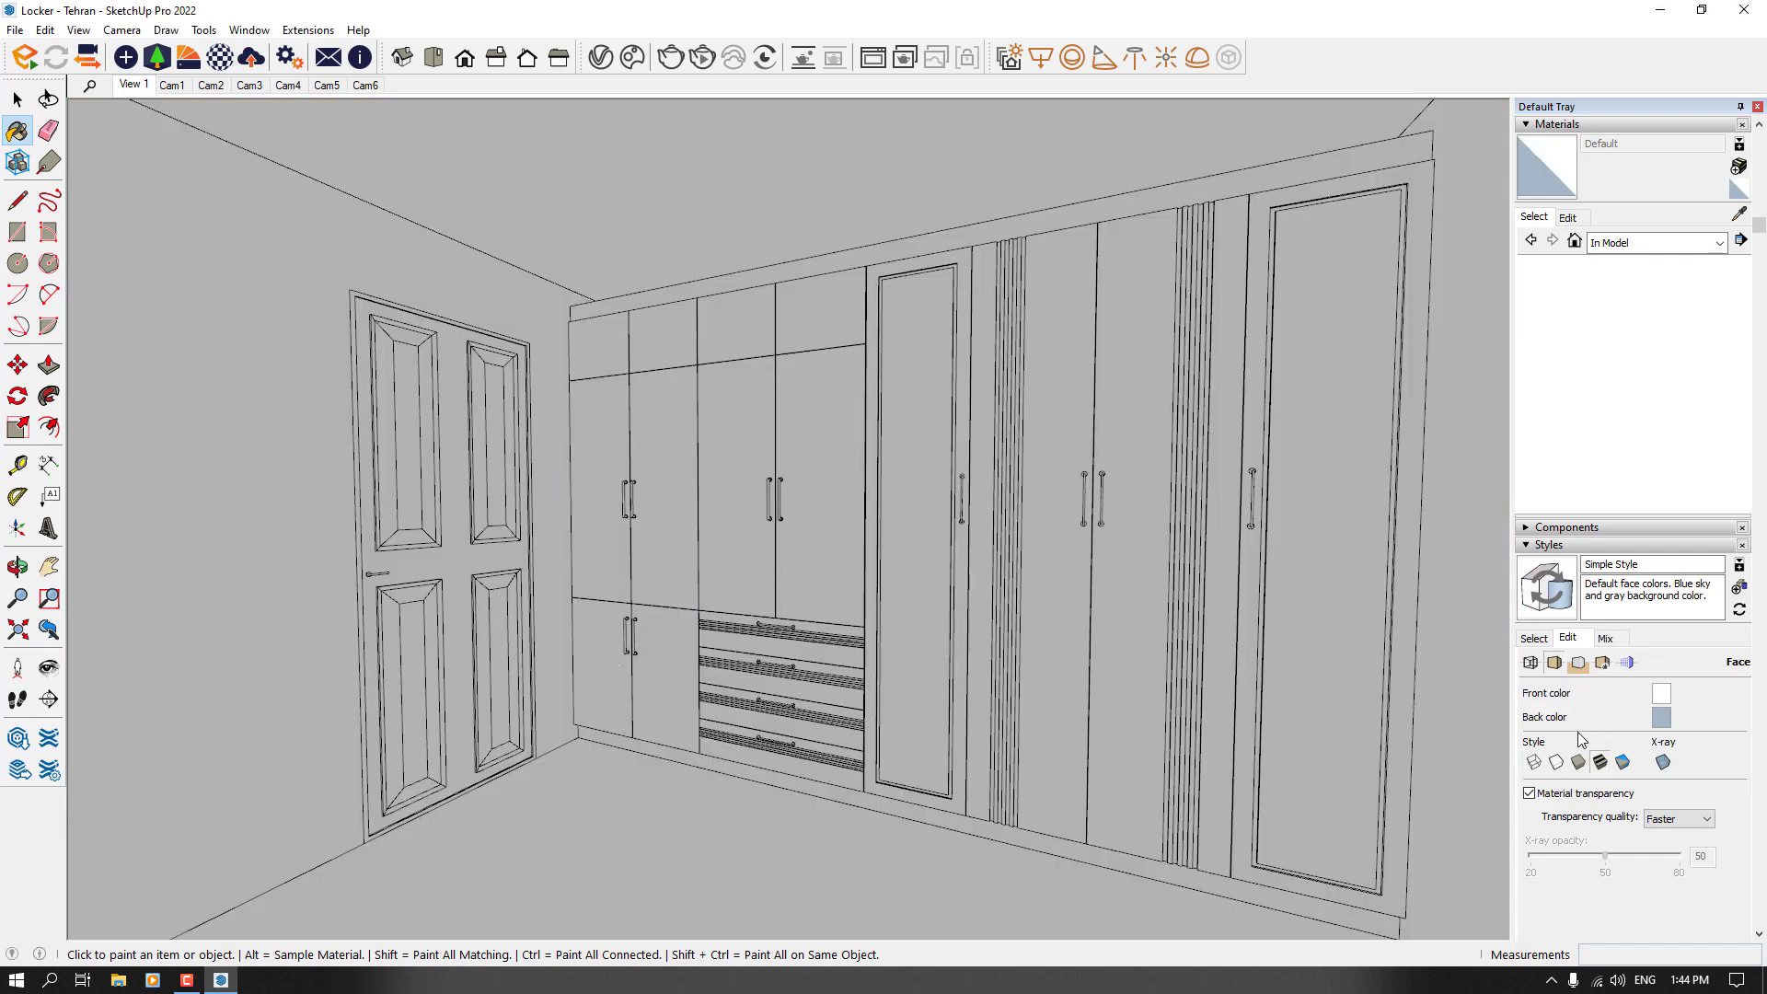
Step: Switch the face style to wireframe and inspect the wardrobe and door from different angles
{"action": "scroll", "coordinate": [1577, 721], "scroll_direction": "down", "scroll_amount": 2}
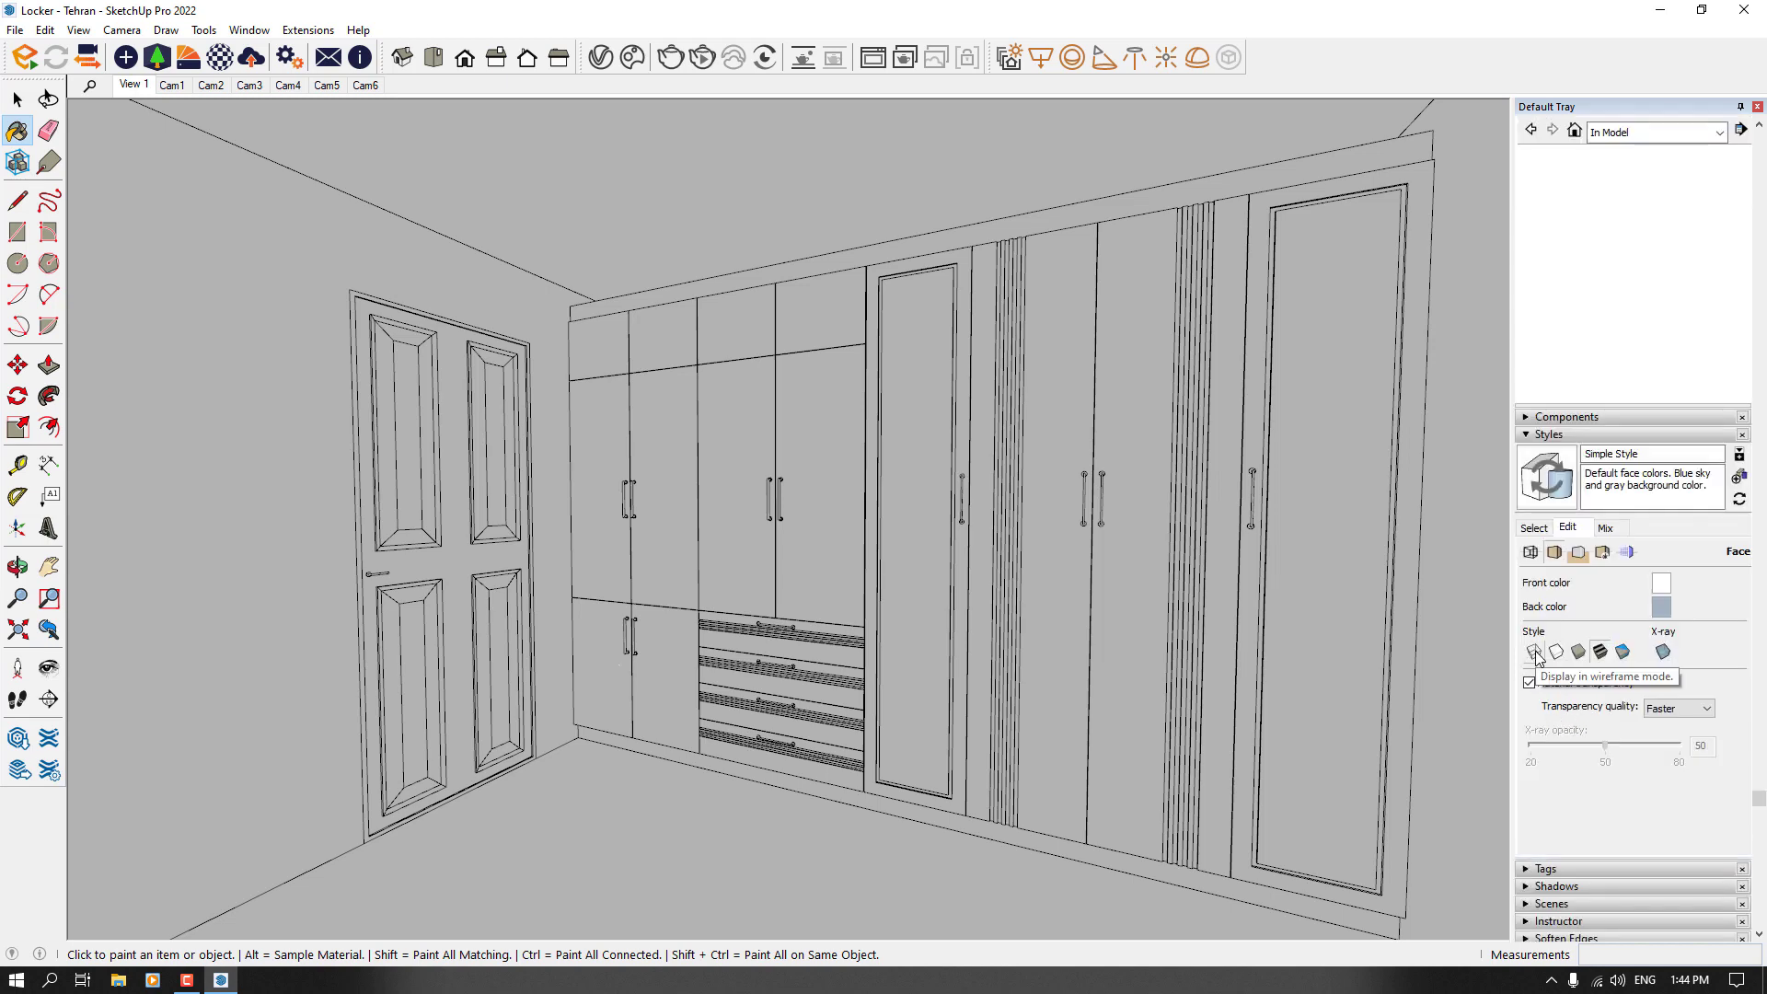
{"action": "left_click", "coordinate": [1534, 652]}
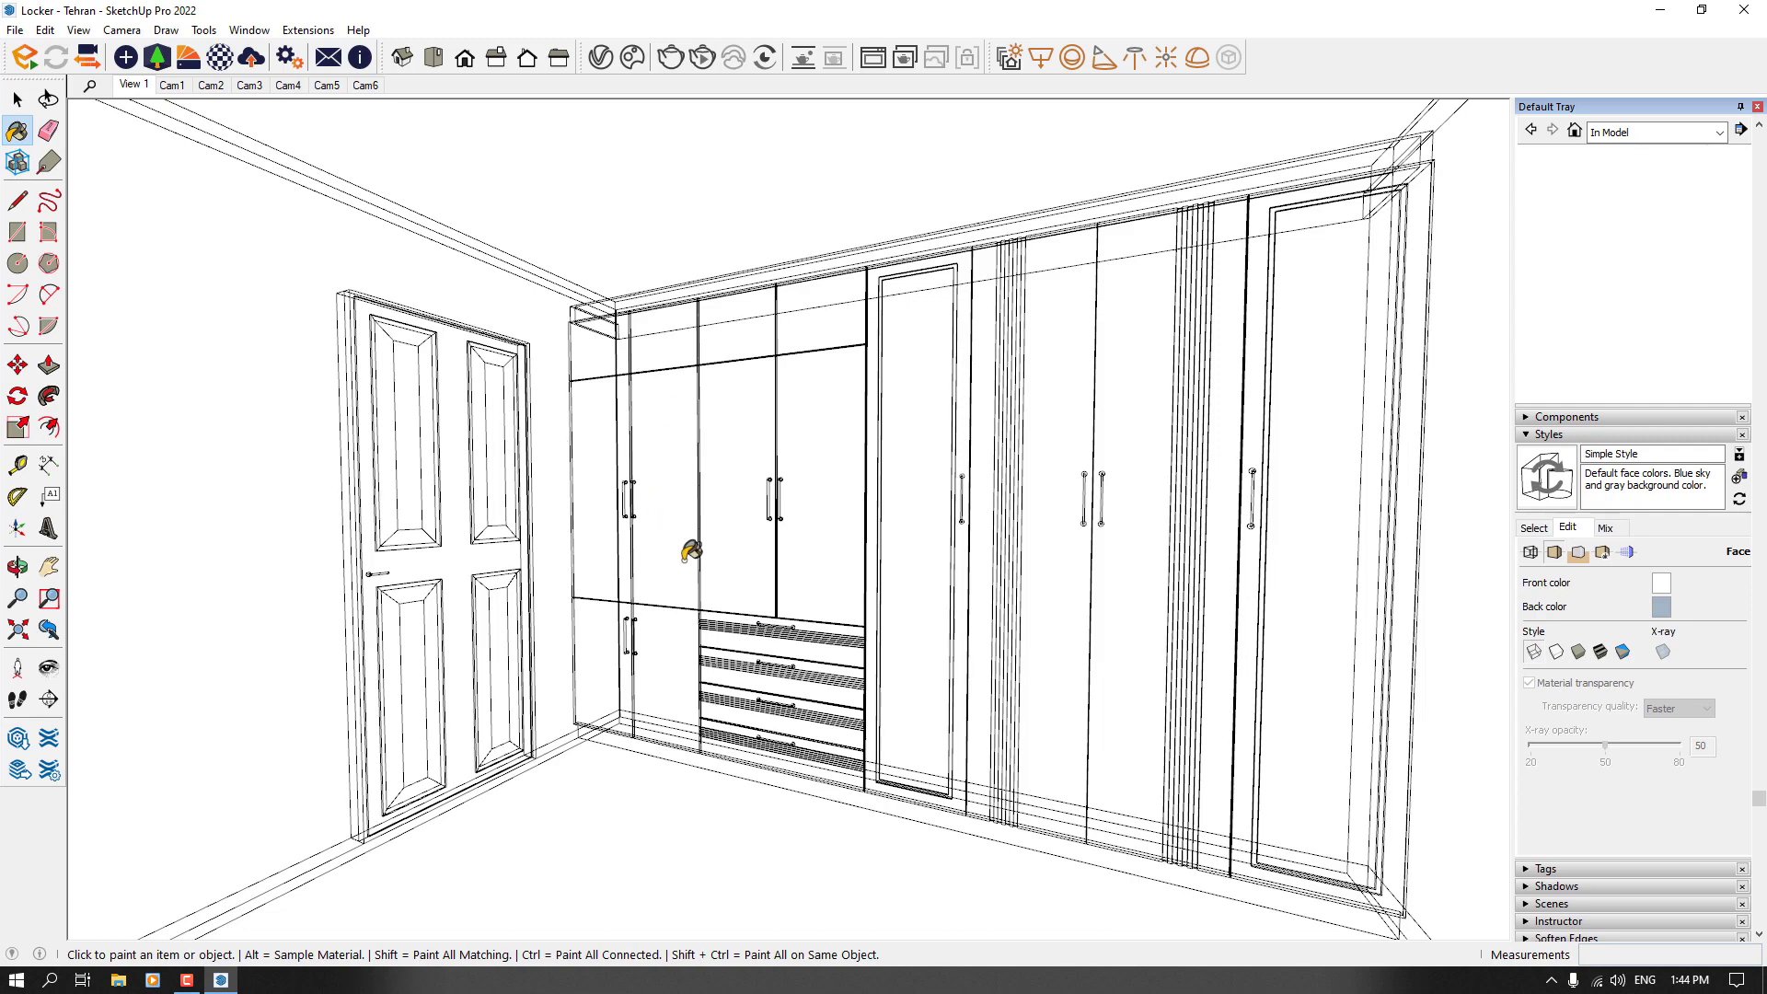
{"action": "middle_click_drag", "start_coordinate": [722, 594], "coordinate": [782, 501]}
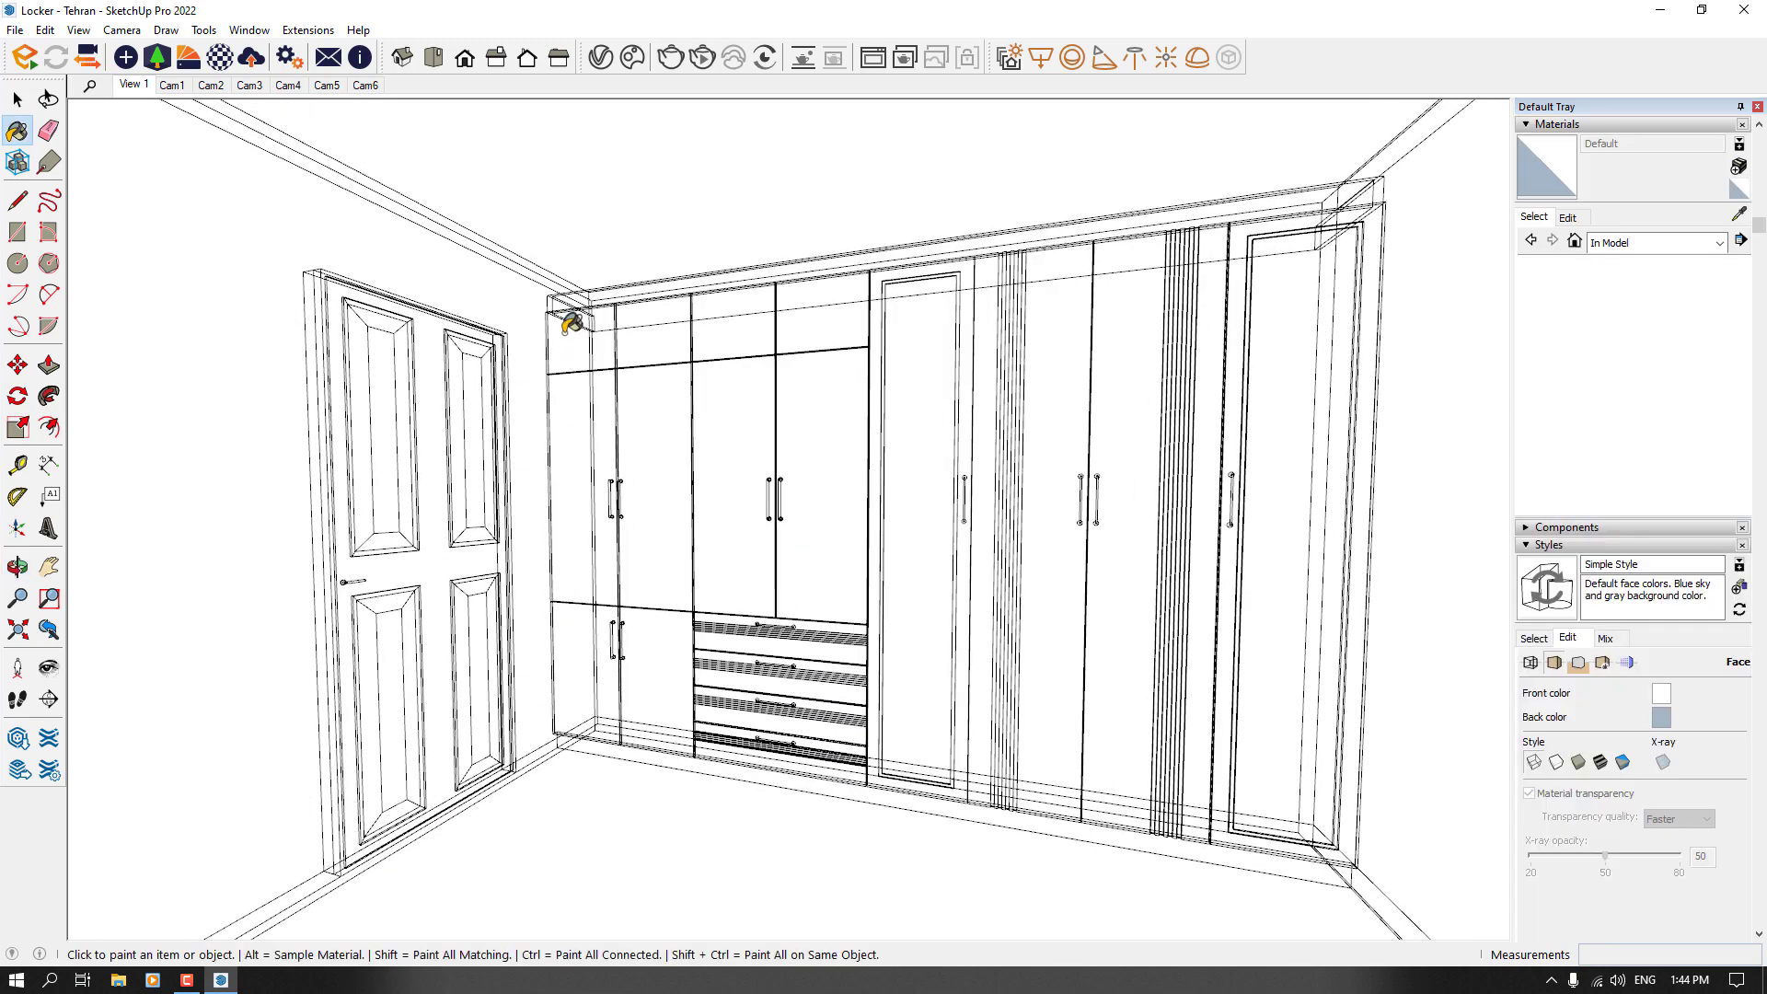
{"action": "scroll", "coordinate": [555, 282], "scroll_direction": "up", "scroll_amount": 3}
{"action": "scroll", "coordinate": [555, 288], "scroll_direction": "down", "scroll_amount": 5}
{"action": "mouse_move", "coordinate": [716, 681]}
{"action": "middle_mouse_down"}
{"action": "mouse_move", "coordinate": [682, 682]}
{"action": "mouse_move", "coordinate": [736, 698]}
{"action": "middle_mouse_up"}
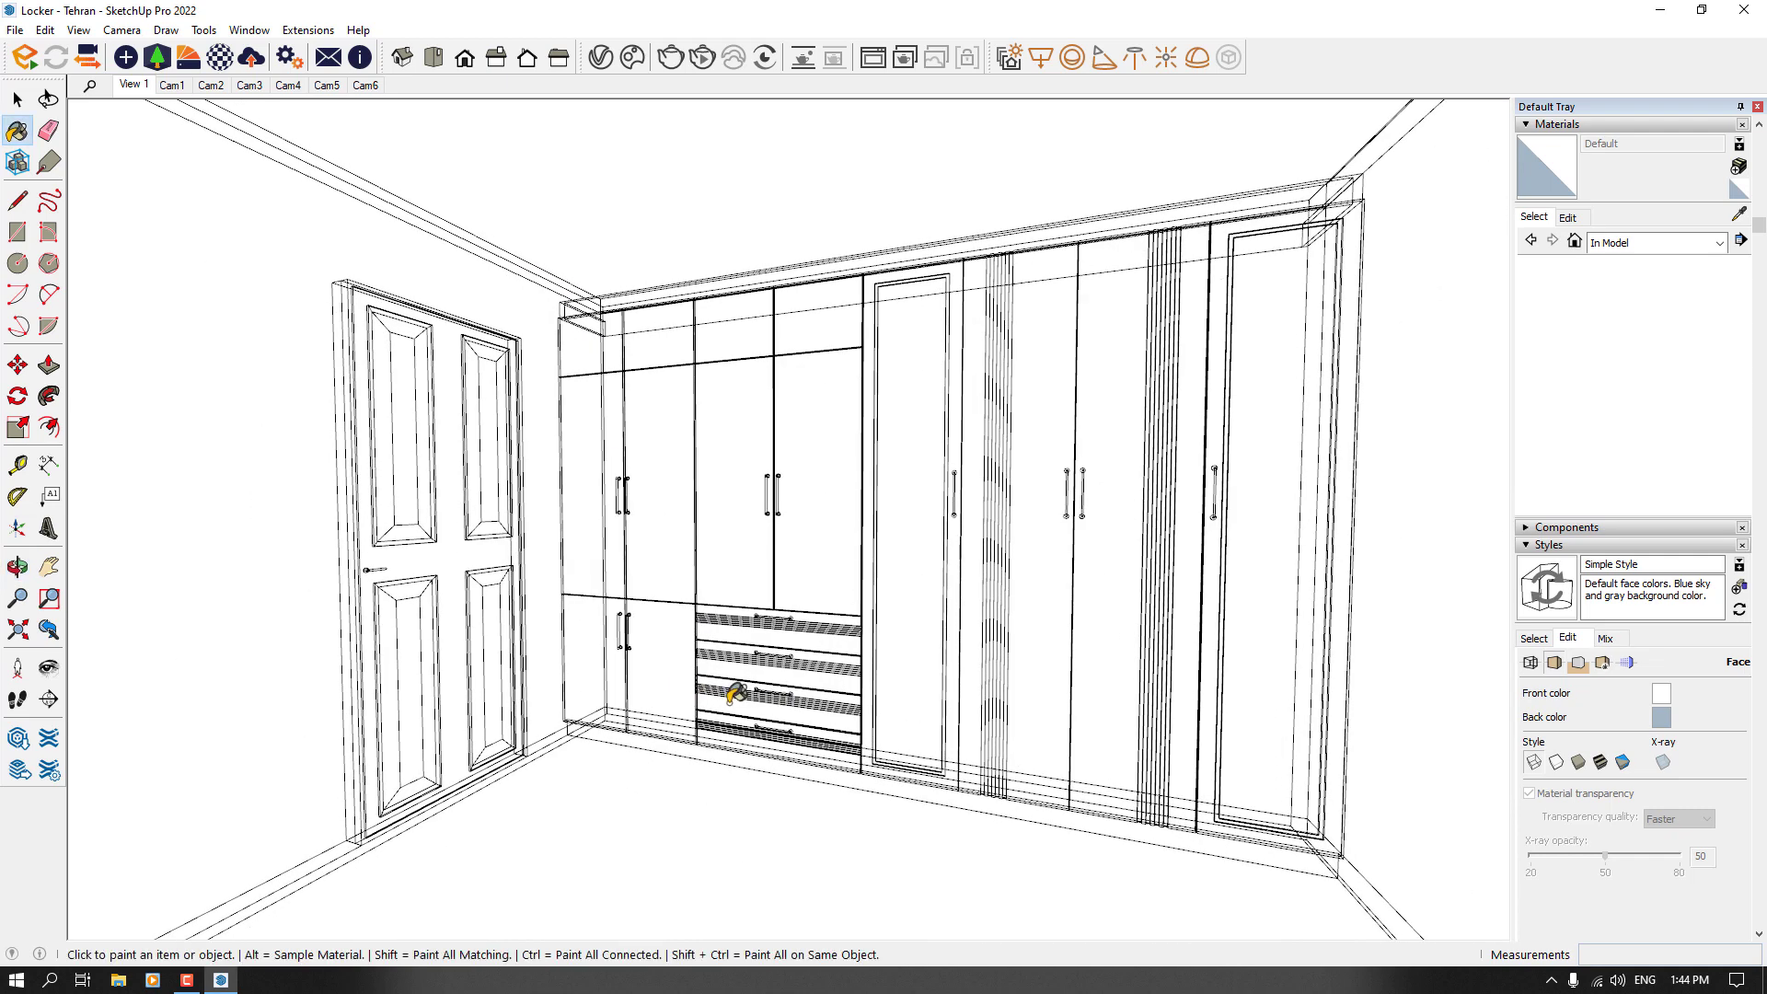
Step: Switch the face style to hidden line and to shaded display, inspecting the wardrobe in each mode
{"action": "left_click", "coordinate": [1556, 762]}
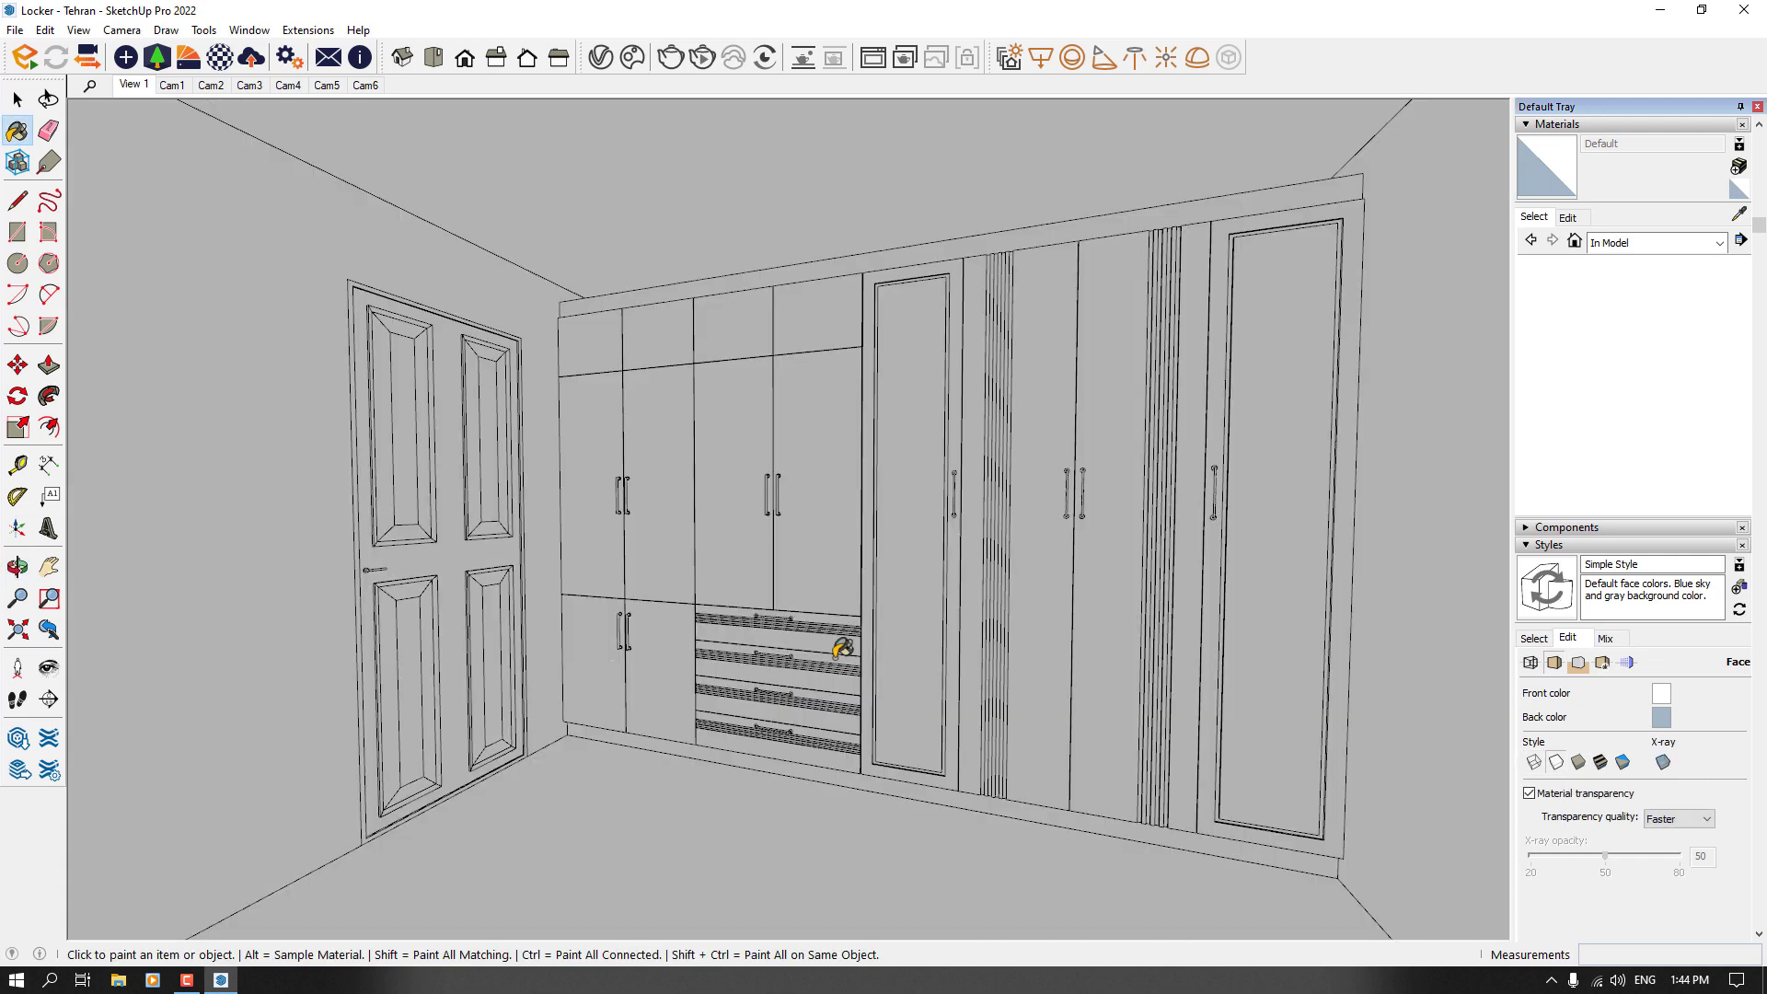
{"action": "mouse_move", "coordinate": [842, 648]}
{"action": "middle_mouse_down"}
{"action": "mouse_move", "coordinate": [1123, 659]}
{"action": "mouse_move", "coordinate": [1049, 639]}
{"action": "mouse_move", "coordinate": [1135, 663]}
{"action": "mouse_move", "coordinate": [1185, 637]}
{"action": "middle_mouse_up"}
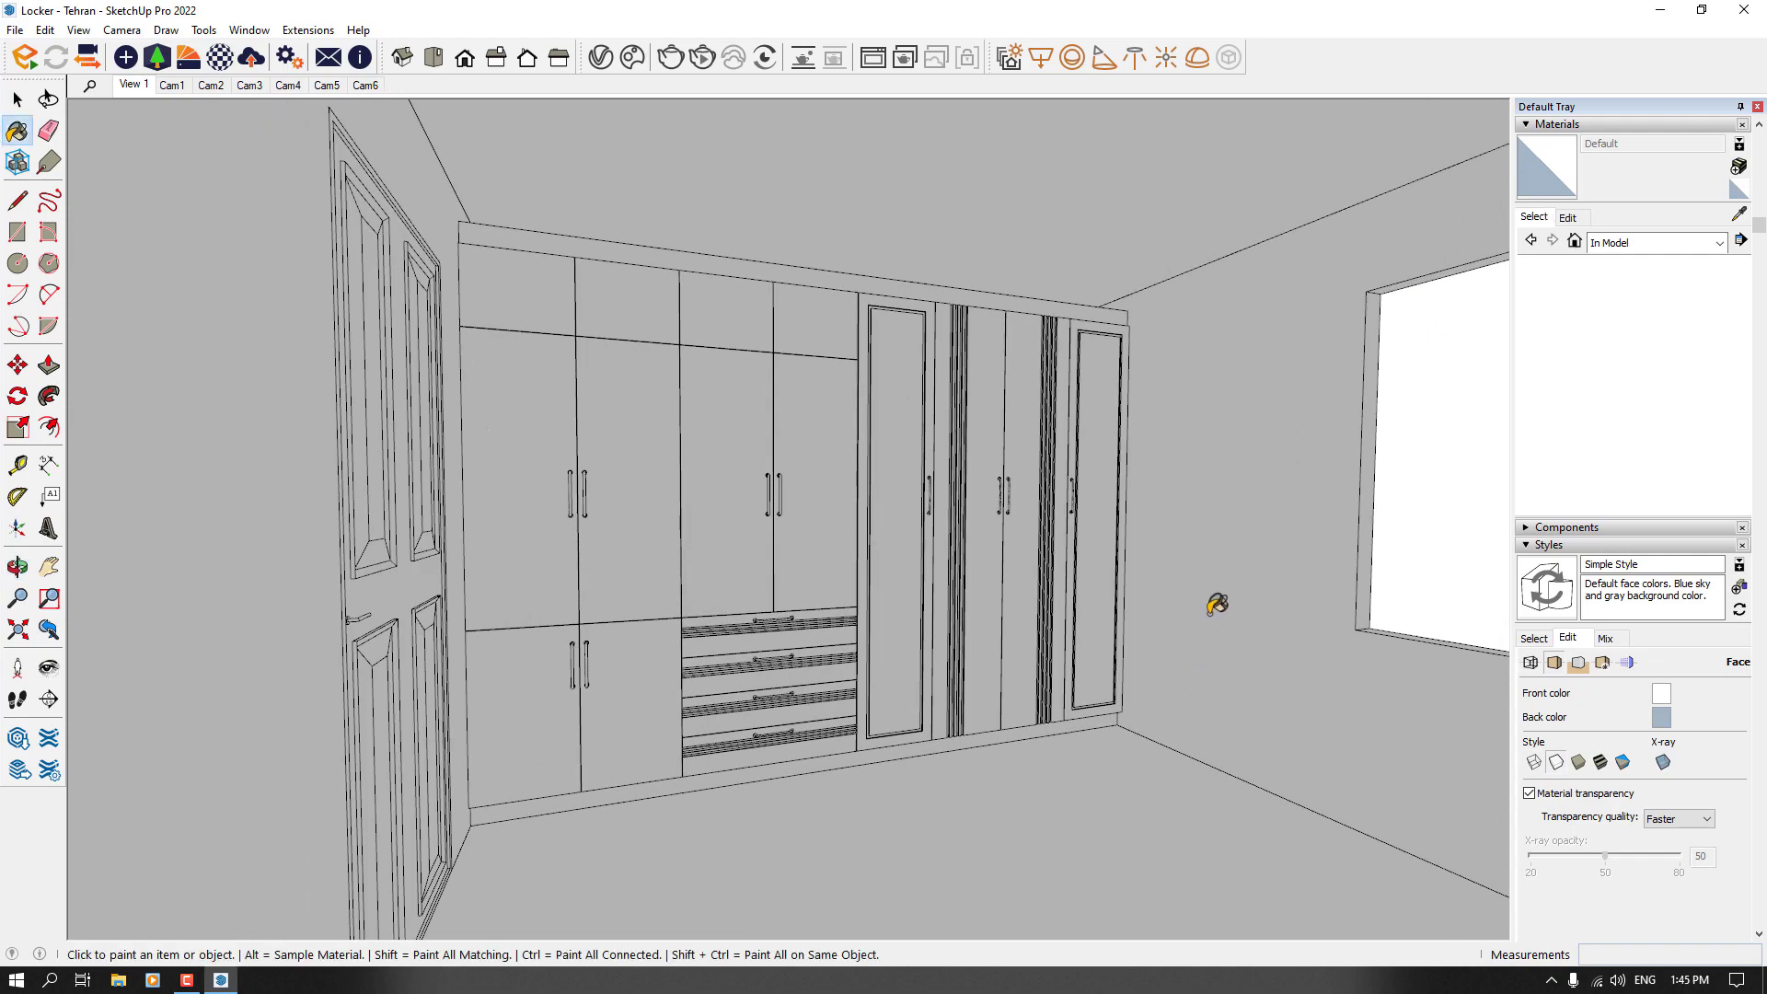
{"action": "scroll", "coordinate": [1224, 616], "scroll_direction": "up", "scroll_amount": 1}
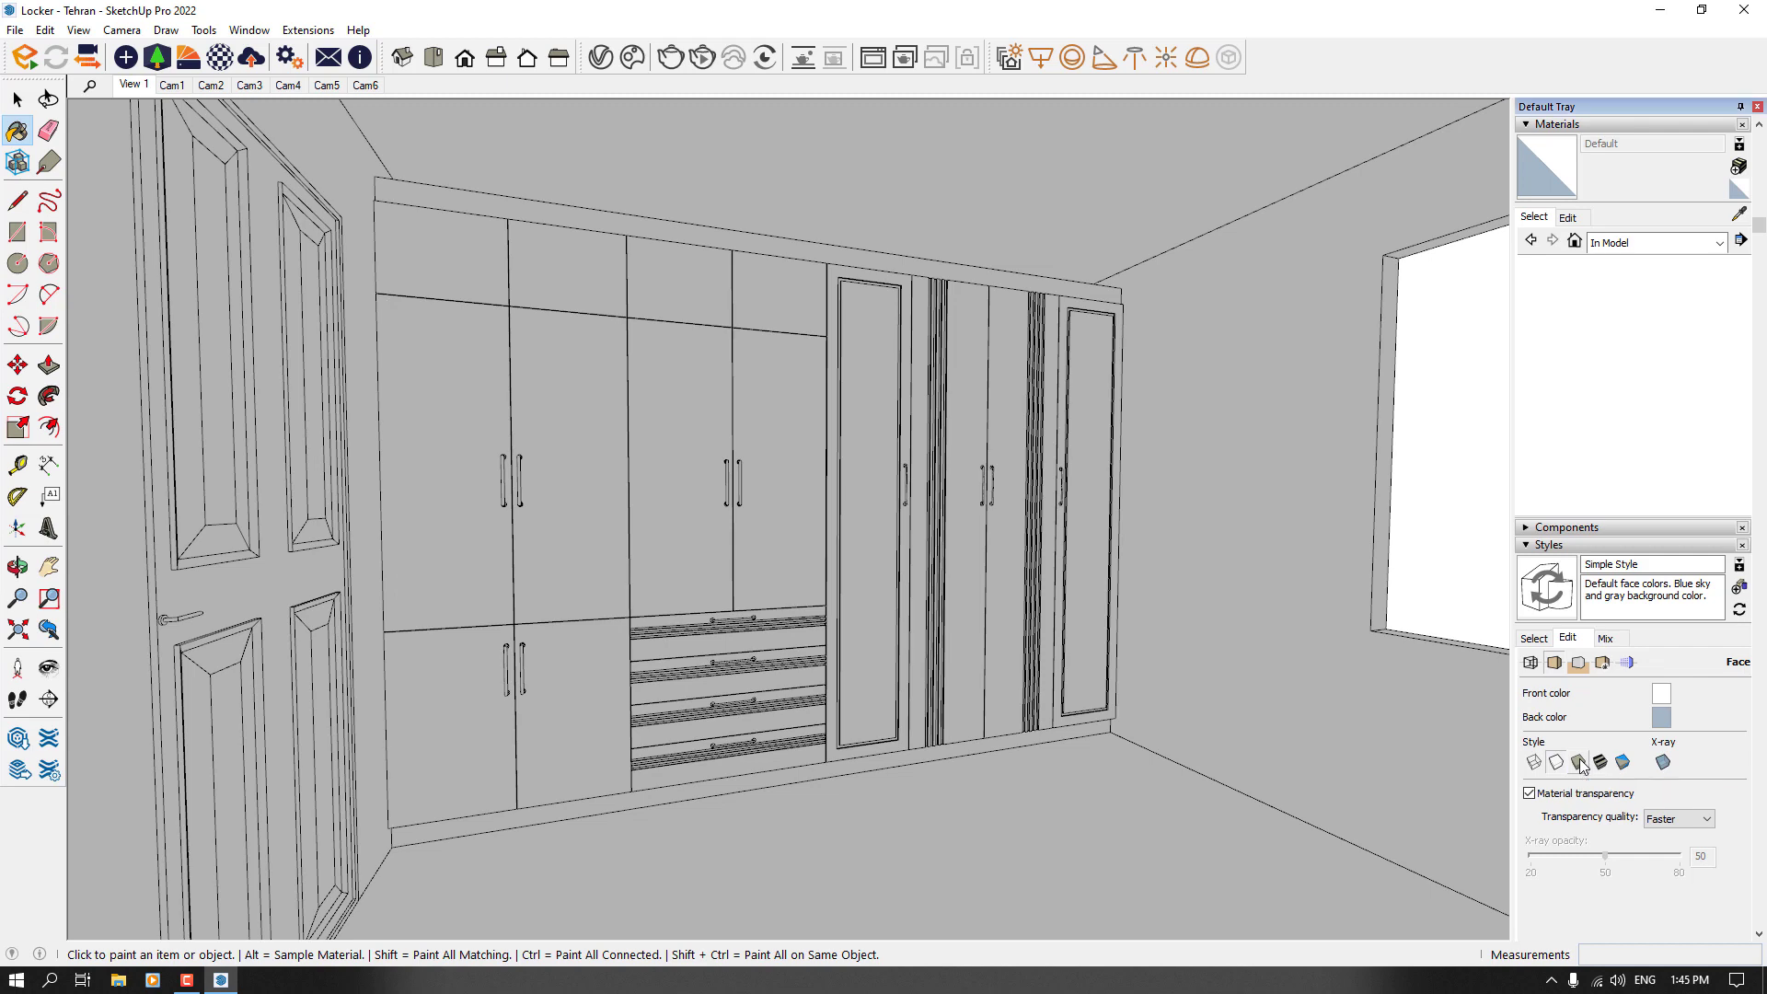
{"action": "mouse_move", "coordinate": [1206, 569]}
{"action": "middle_mouse_down"}
{"action": "mouse_move", "coordinate": [864, 553]}
{"action": "mouse_move", "coordinate": [829, 517]}
{"action": "mouse_move", "coordinate": [921, 603]}
{"action": "mouse_move", "coordinate": [1016, 602]}
{"action": "middle_mouse_up"}
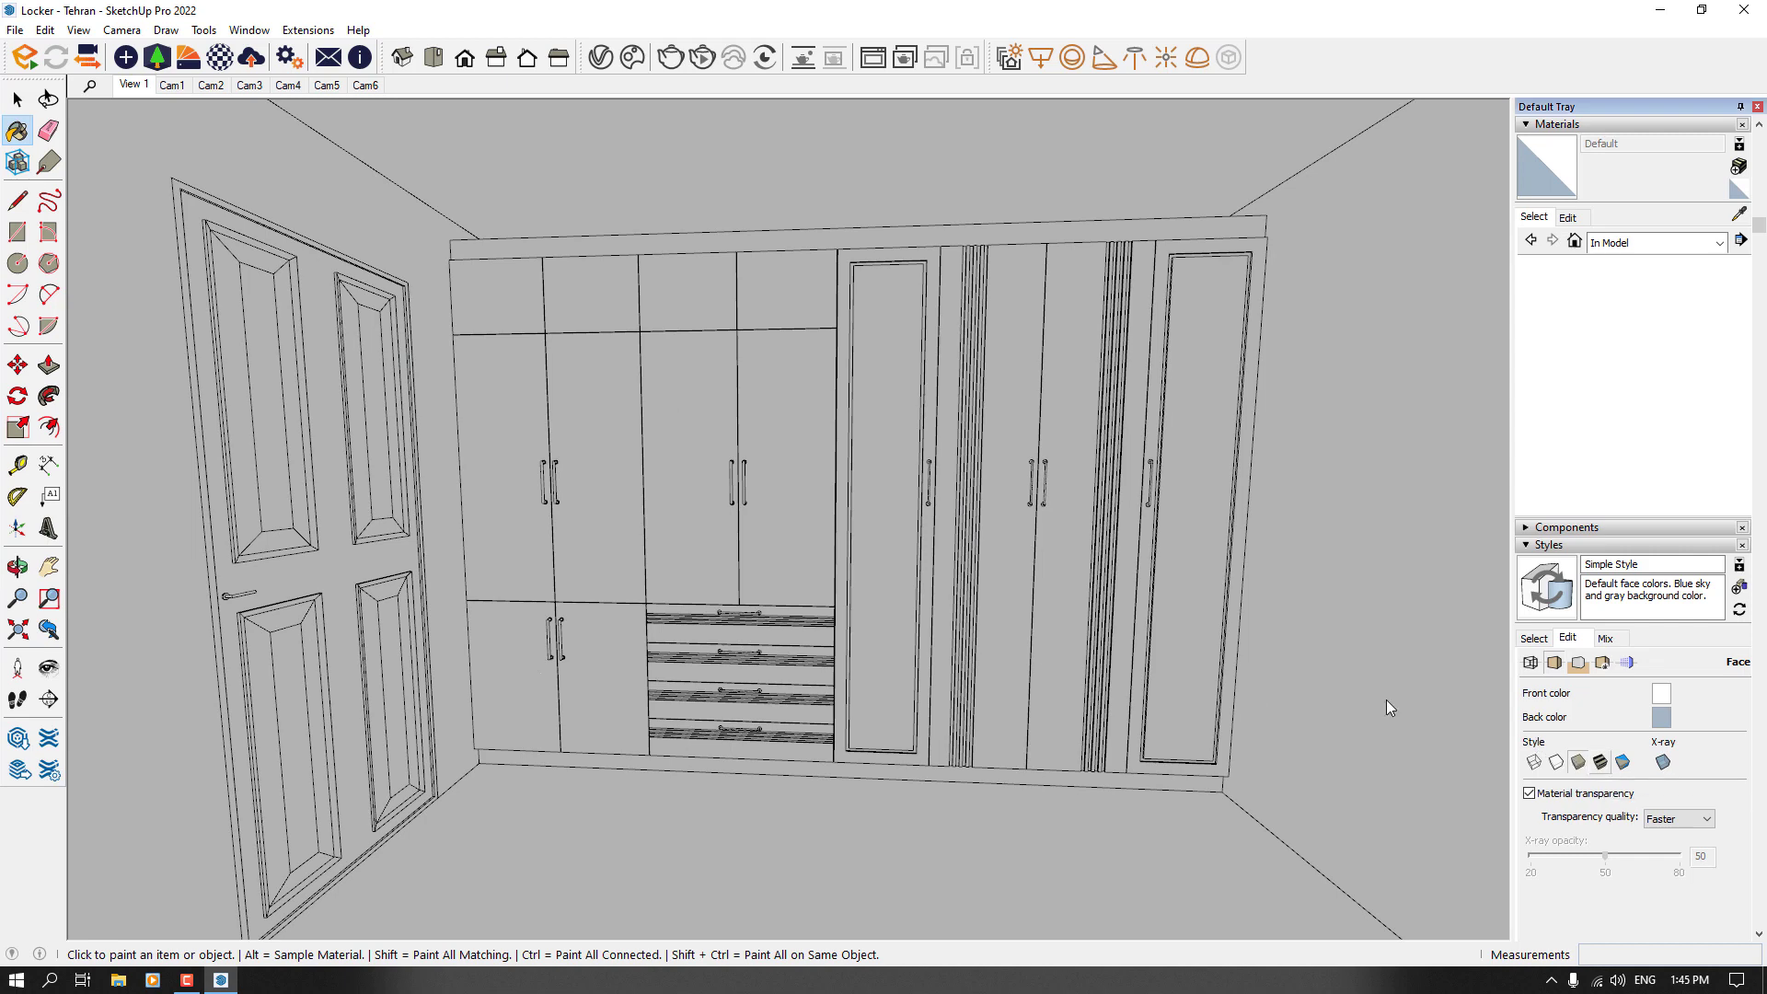
{"action": "middle_click_drag", "start_coordinate": [948, 607], "coordinate": [1042, 575]}
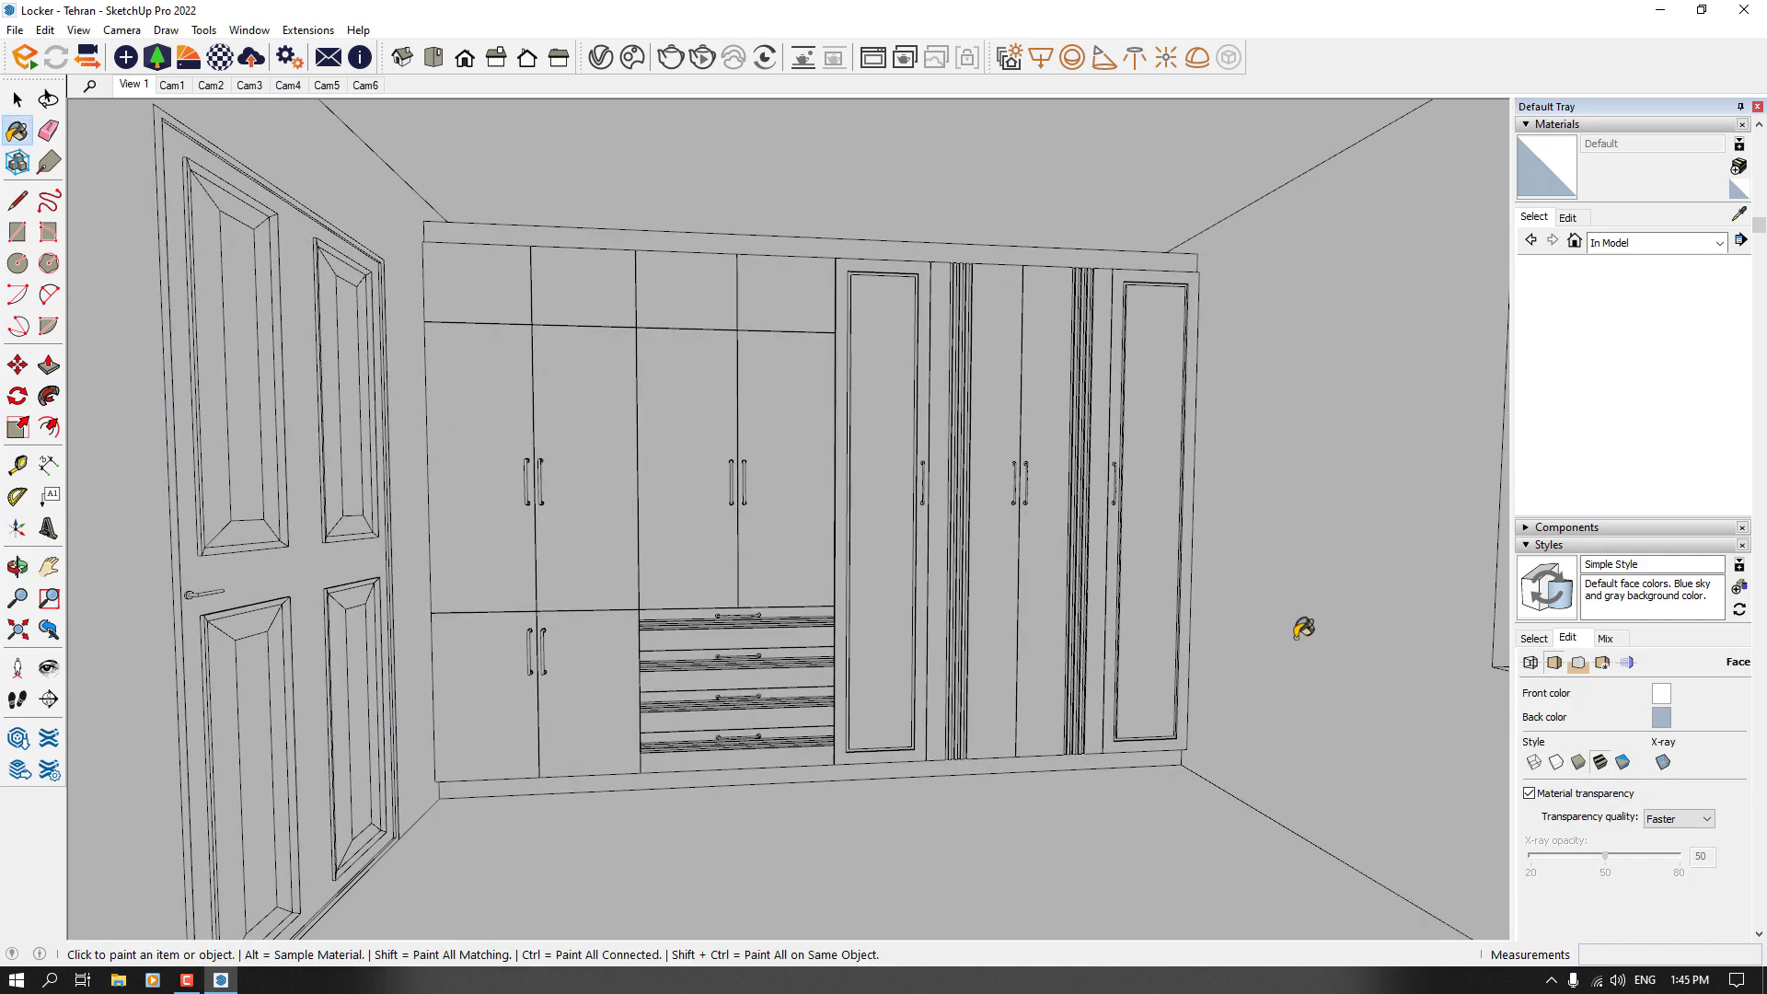
Step: Display the faces in monochrome with X-ray turned on and inspect the wardrobe room
{"action": "left_click", "coordinate": [1622, 762]}
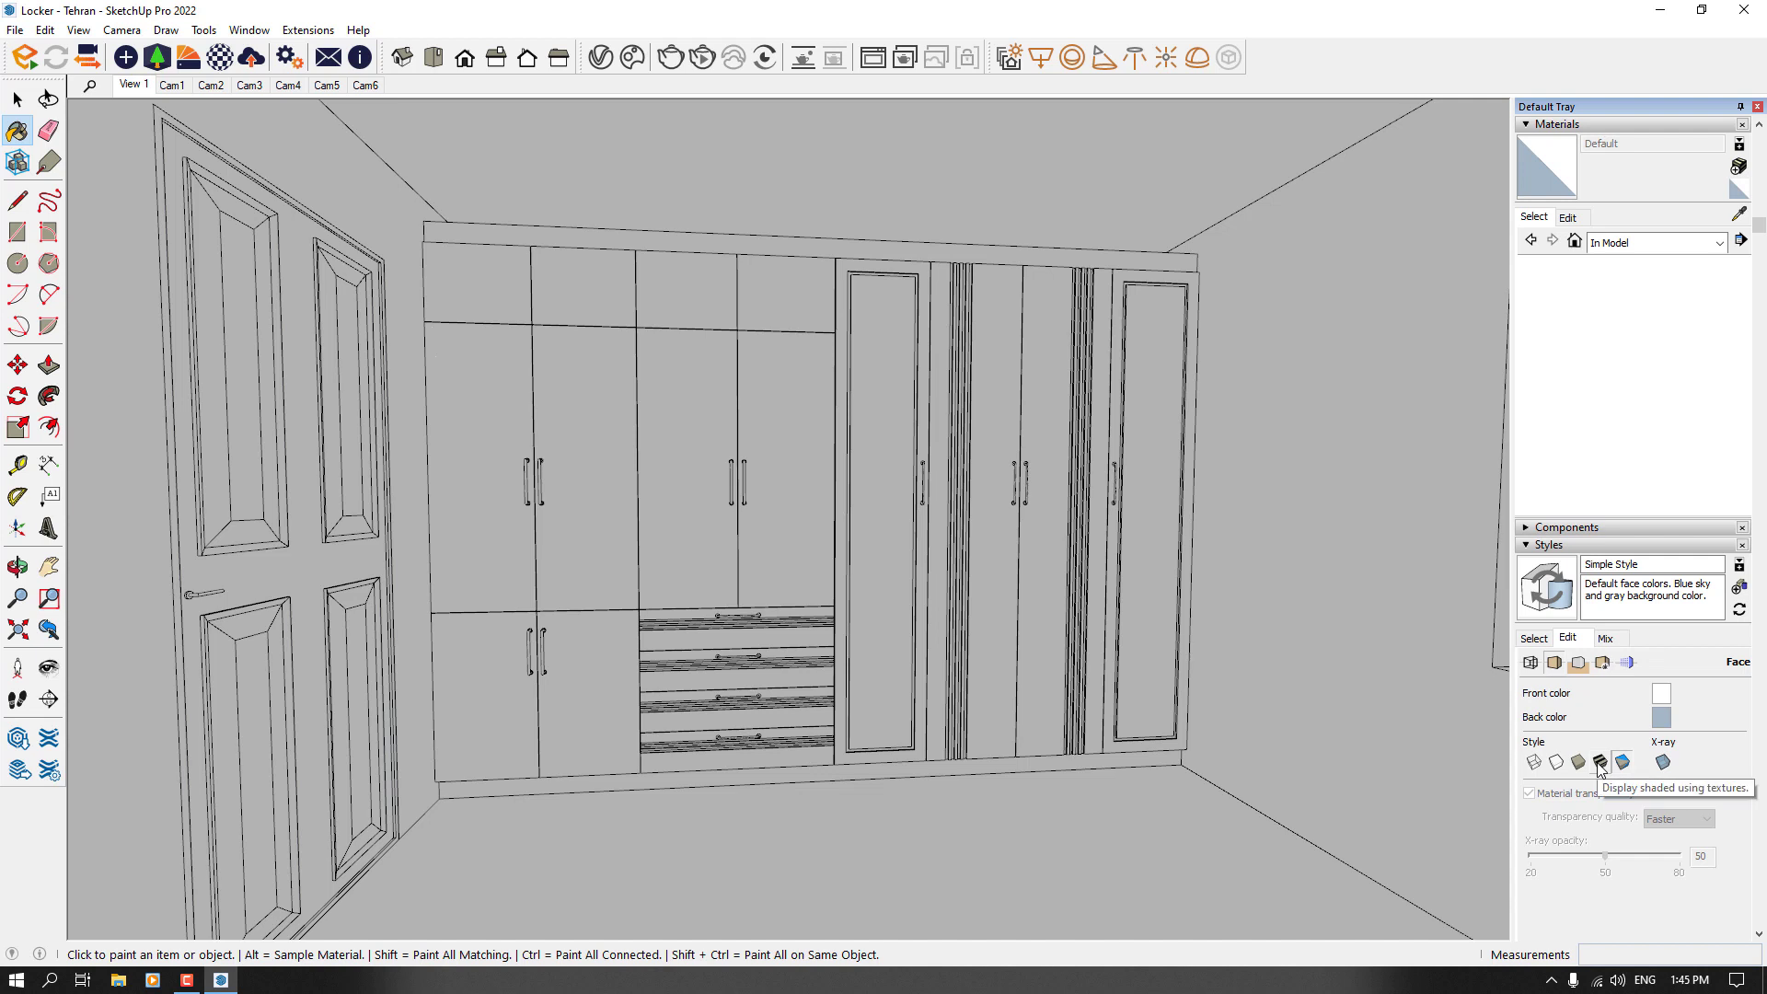
{"action": "left_click", "coordinate": [1666, 762]}
{"action": "mouse_move", "coordinate": [1196, 670]}
{"action": "middle_mouse_down"}
{"action": "mouse_move", "coordinate": [1025, 623]}
{"action": "mouse_move", "coordinate": [924, 635]}
{"action": "mouse_move", "coordinate": [1246, 703]}
{"action": "mouse_move", "coordinate": [1300, 666]}
{"action": "mouse_move", "coordinate": [1322, 726]}
{"action": "mouse_move", "coordinate": [1306, 699]}
{"action": "middle_mouse_up"}
{"action": "key", "text": "b"}
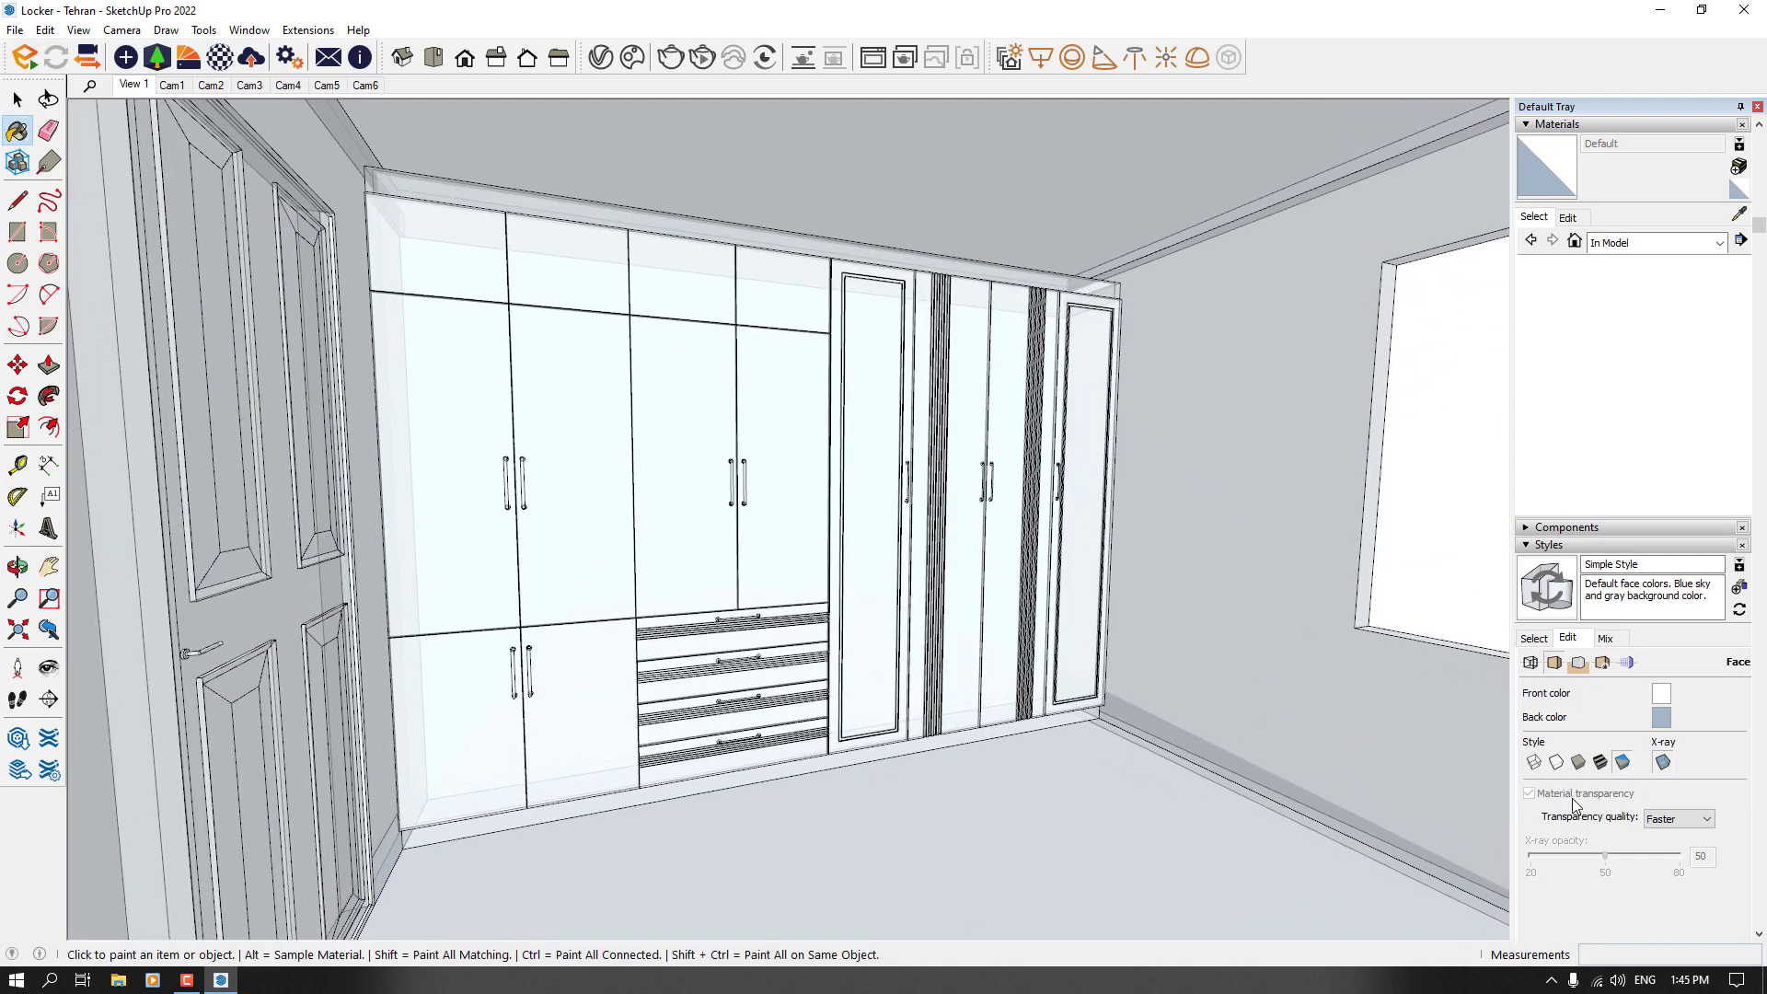
Step: Set the transparency quality to Nicer and the X-ray opacity to 20, and inspect the see-through wardrobe
{"action": "scroll", "coordinate": [1560, 828], "scroll_direction": "down", "scroll_amount": 3}
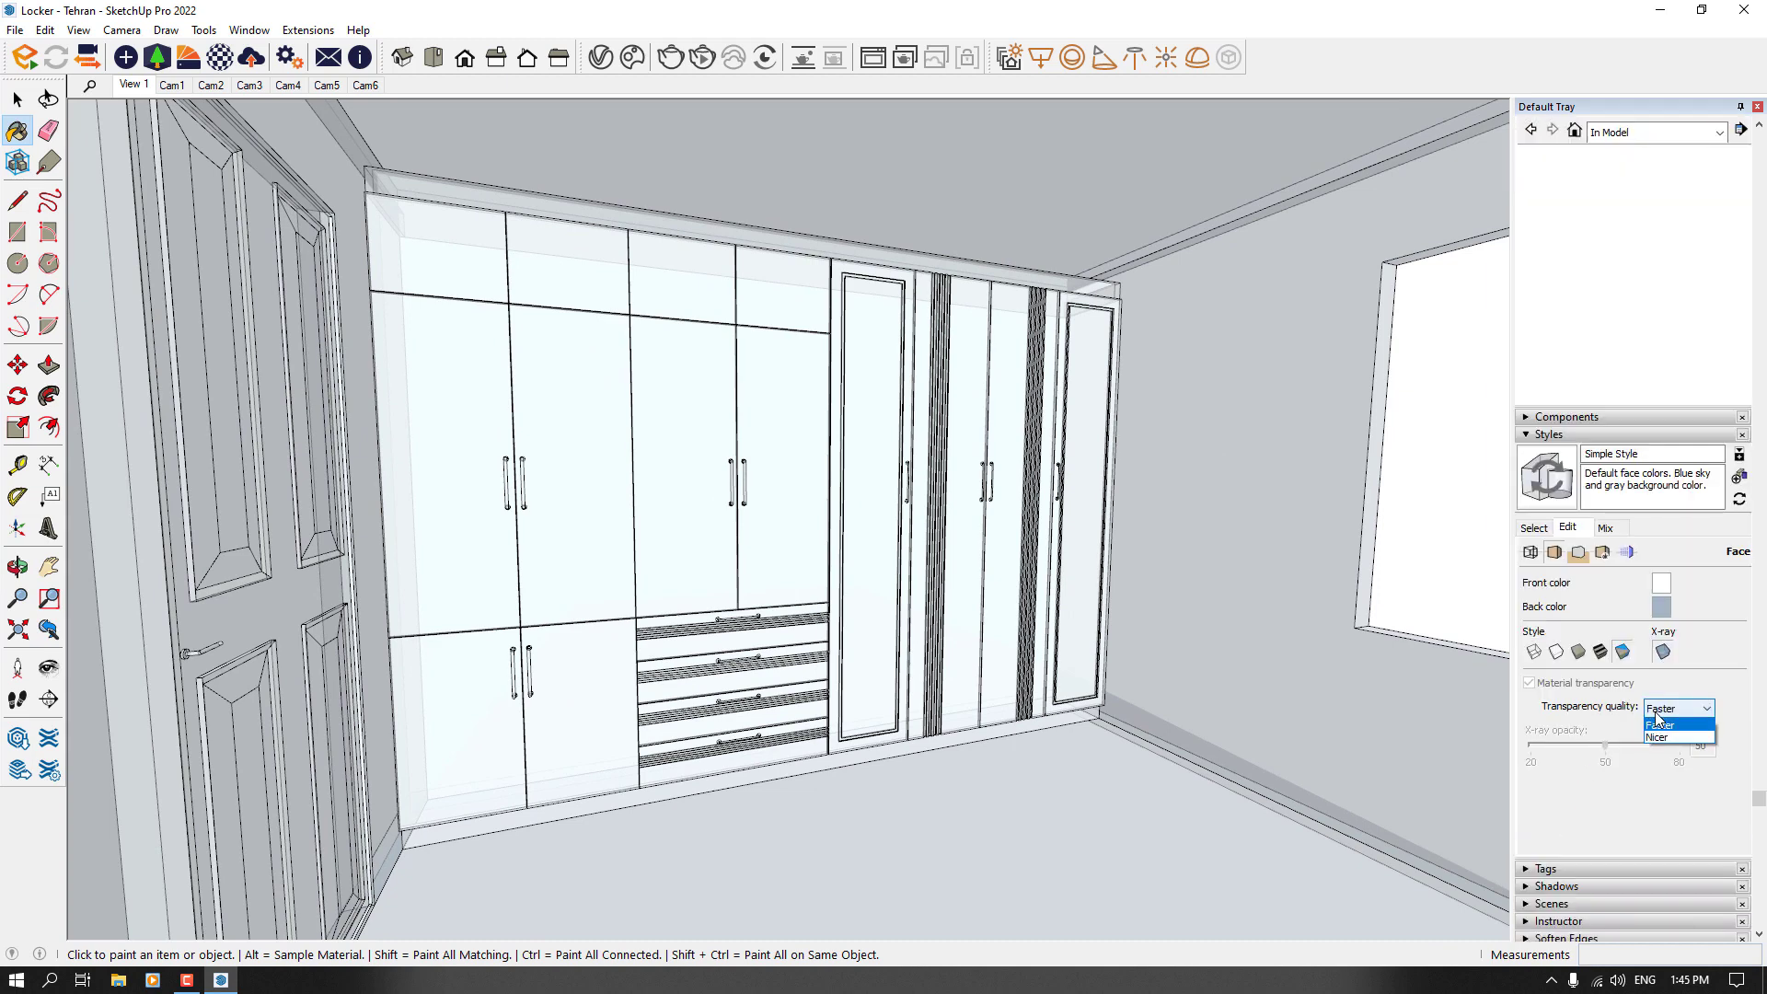
{"action": "left_click", "coordinate": [1657, 738]}
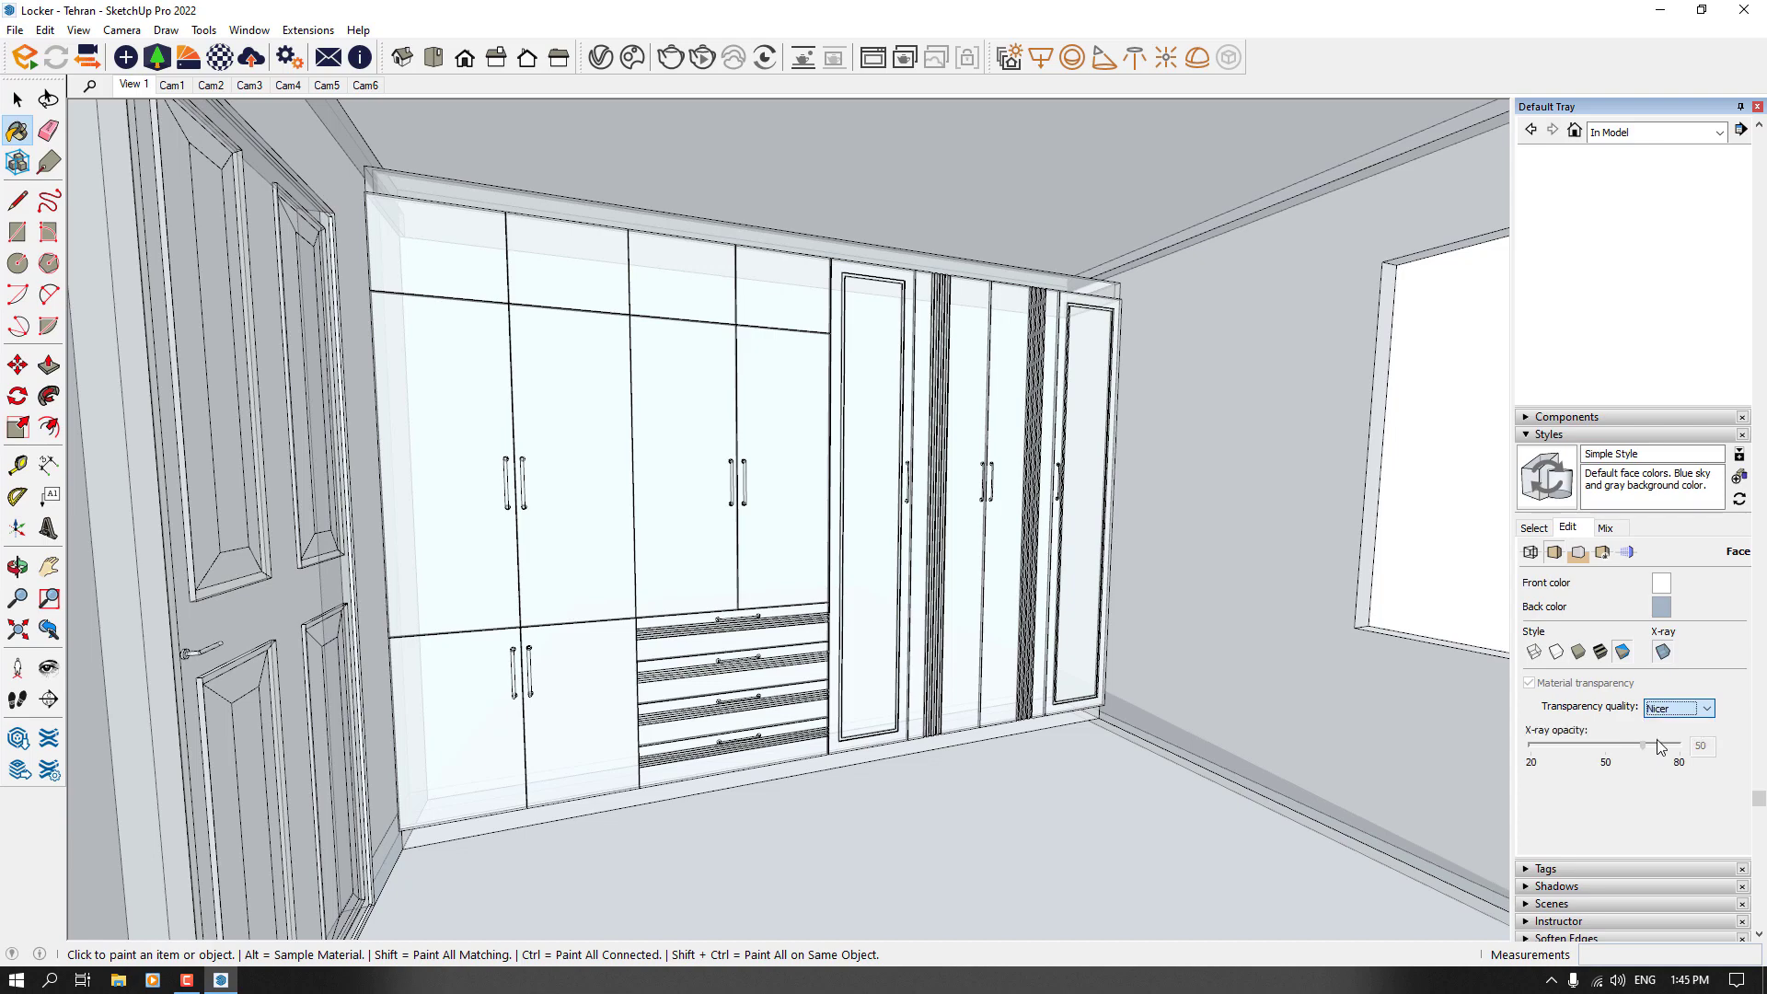
{"action": "mouse_move", "coordinate": [1341, 705]}
{"action": "middle_mouse_down"}
{"action": "mouse_move", "coordinate": [1212, 639]}
{"action": "mouse_move", "coordinate": [1105, 671]}
{"action": "mouse_move", "coordinate": [1335, 718]}
{"action": "middle_mouse_up"}
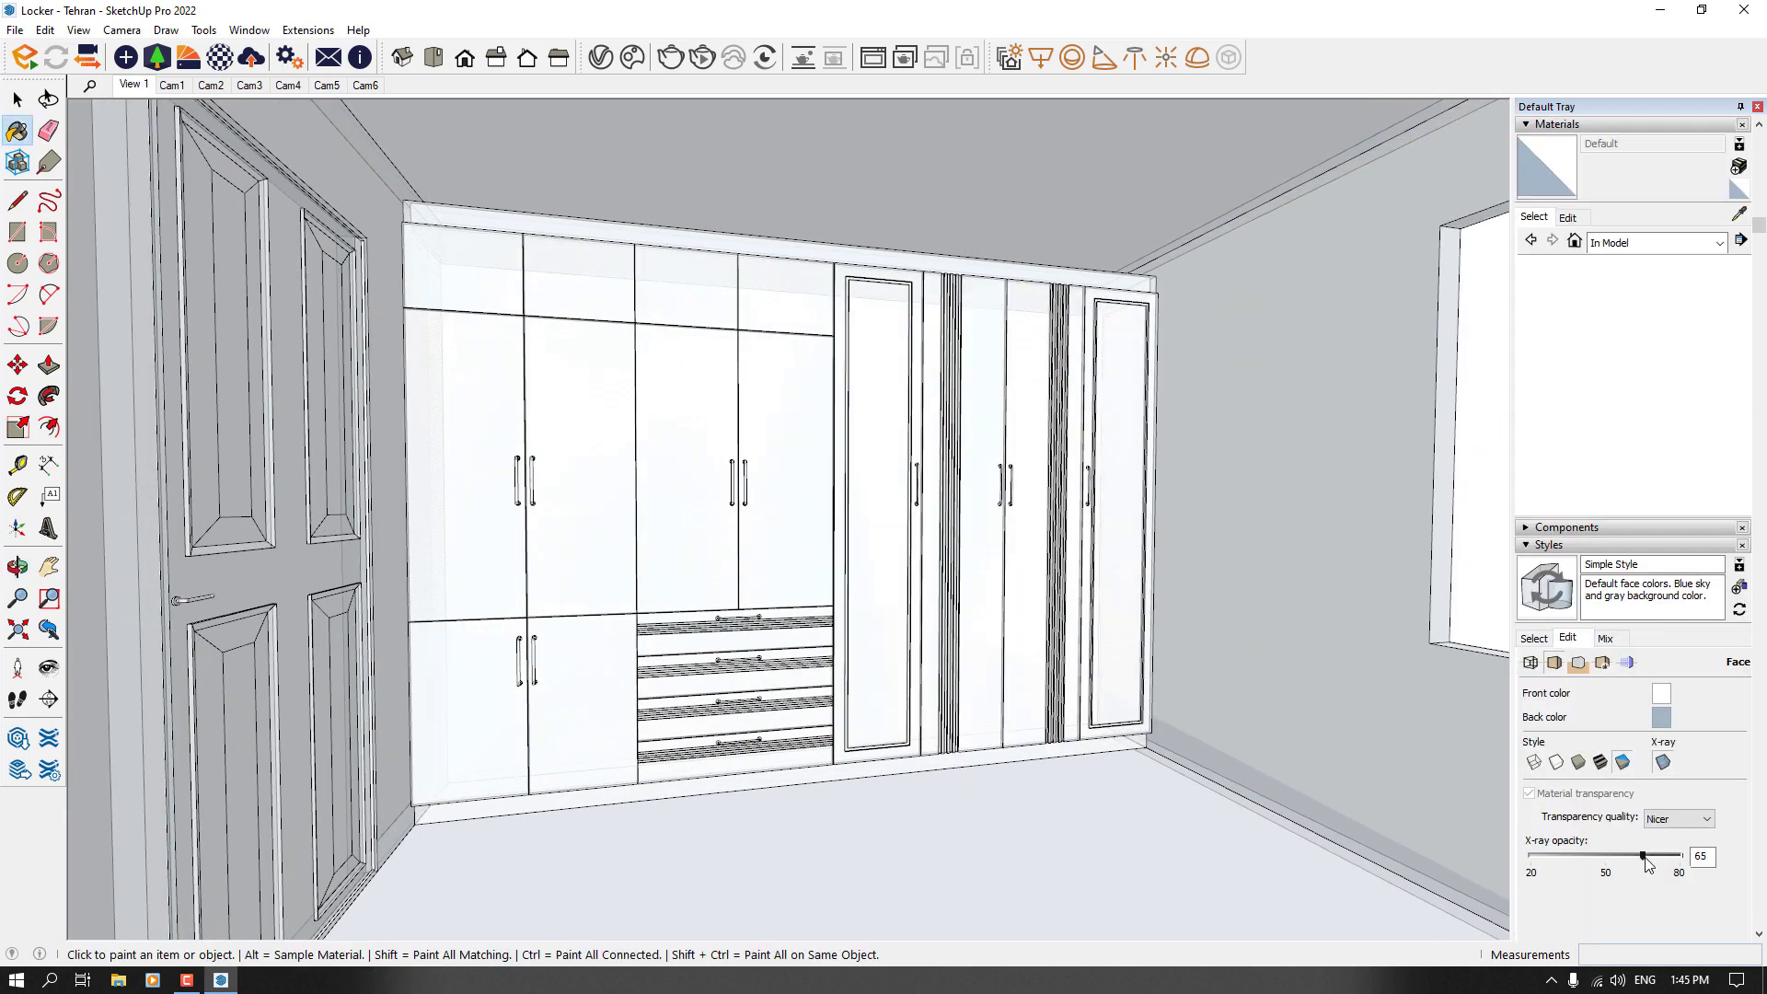
{"action": "left_click_drag", "start_coordinate": [1647, 863], "coordinate": [1477, 867]}
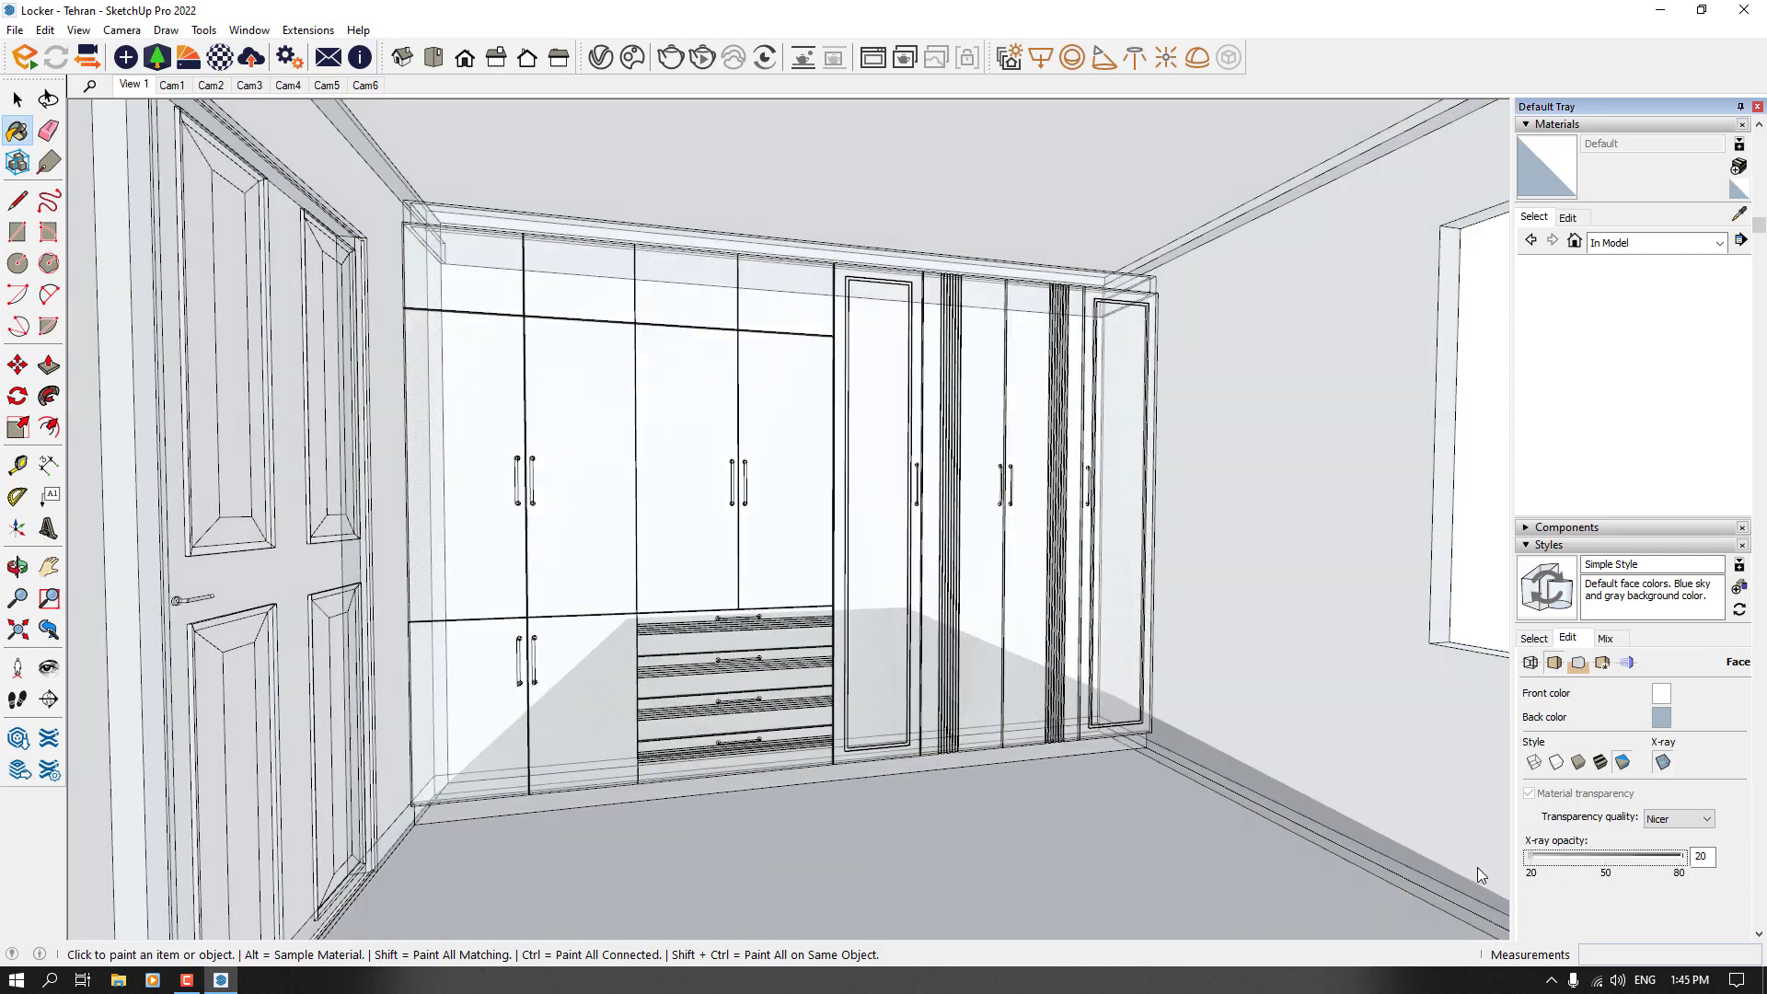
{"action": "mouse_move", "coordinate": [1144, 599]}
{"action": "middle_mouse_down"}
{"action": "mouse_move", "coordinate": [930, 583]}
{"action": "mouse_move", "coordinate": [831, 606]}
{"action": "mouse_move", "coordinate": [957, 618]}
{"action": "mouse_move", "coordinate": [1348, 722]}
{"action": "middle_mouse_up"}
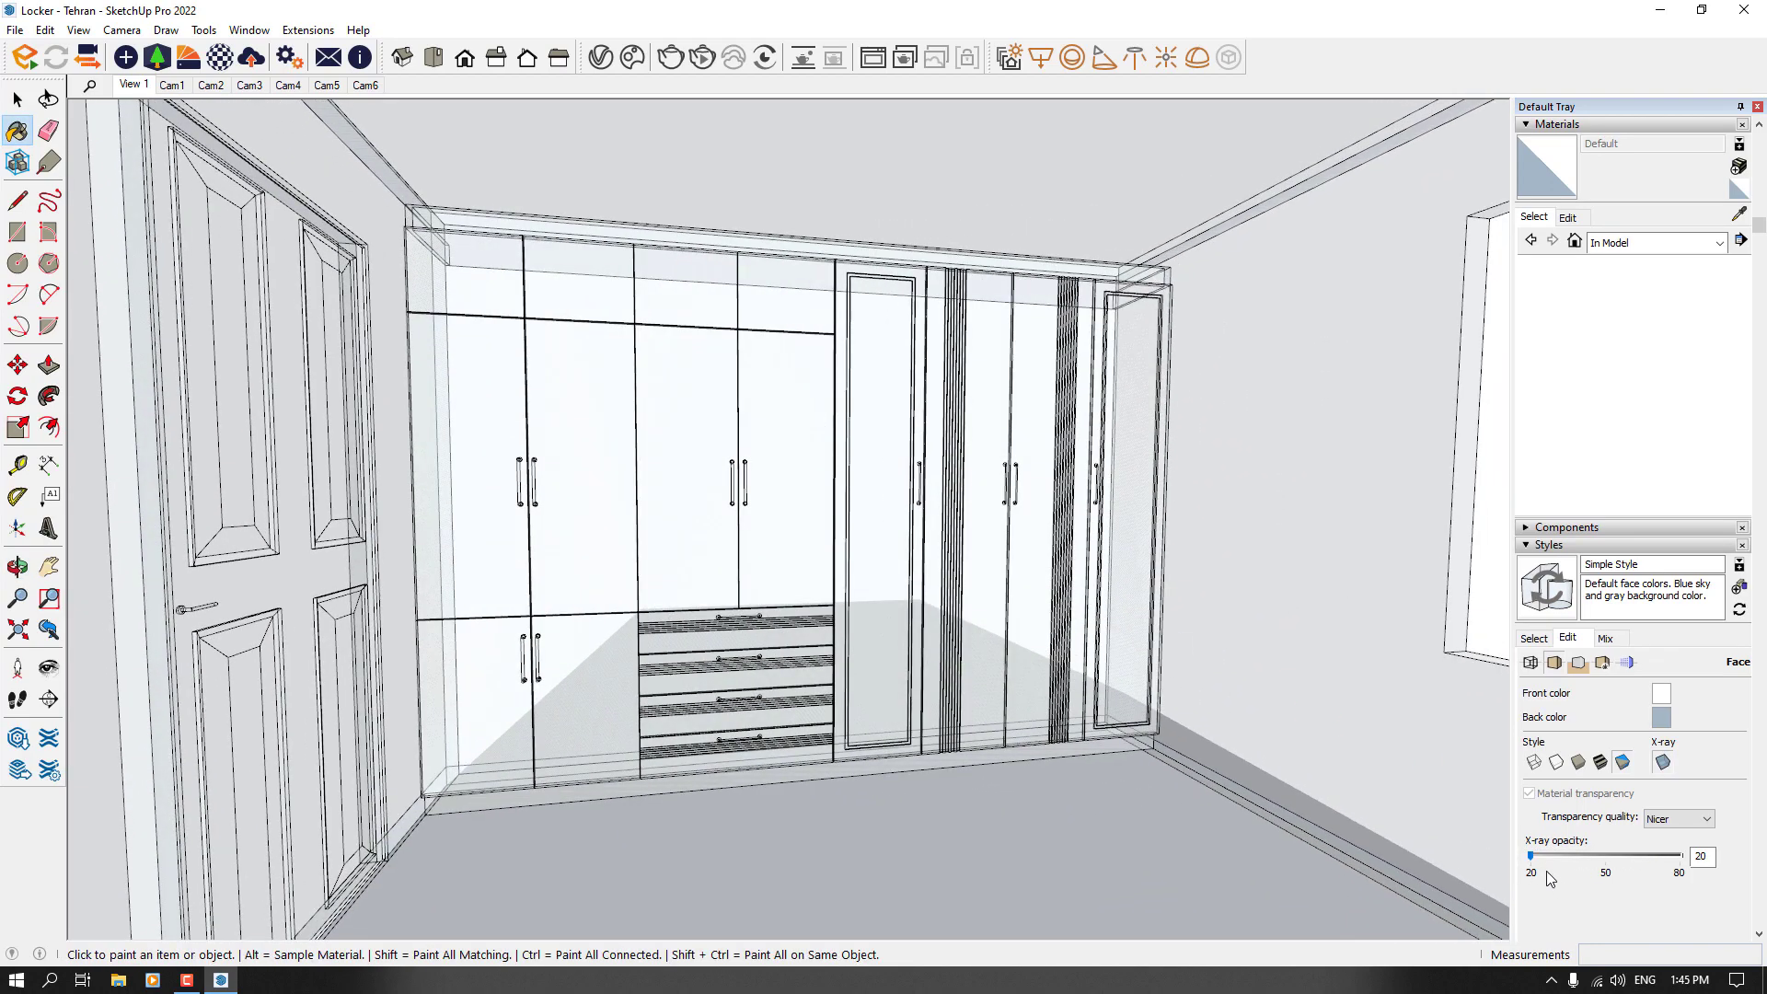
Step: Set the X-ray opacity to 80 and inspect the wardrobe, ceiling corner and window
{"action": "left_click_drag", "start_coordinate": [1533, 862], "coordinate": [1721, 858]}
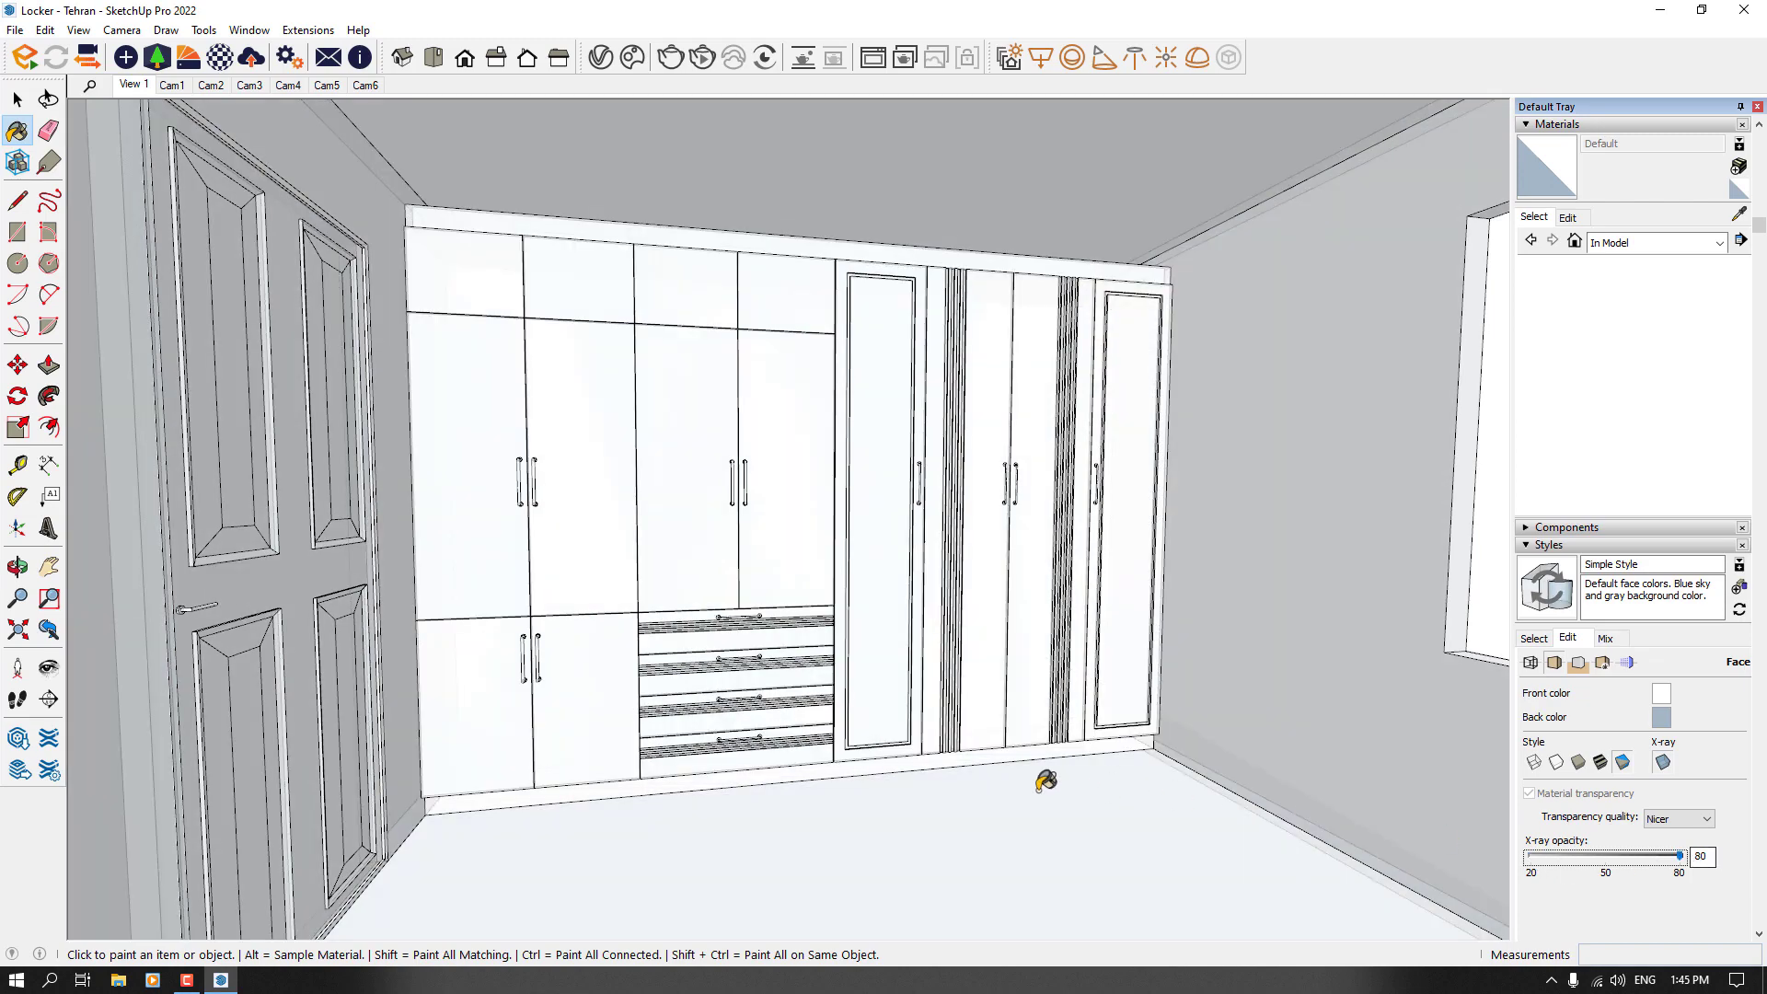
{"action": "mouse_move", "coordinate": [1005, 766]}
{"action": "middle_mouse_down"}
{"action": "mouse_move", "coordinate": [1037, 734]}
{"action": "mouse_move", "coordinate": [875, 702]}
{"action": "middle_mouse_up"}
{"action": "scroll", "coordinate": [1319, 209], "scroll_direction": "up", "scroll_amount": 5}
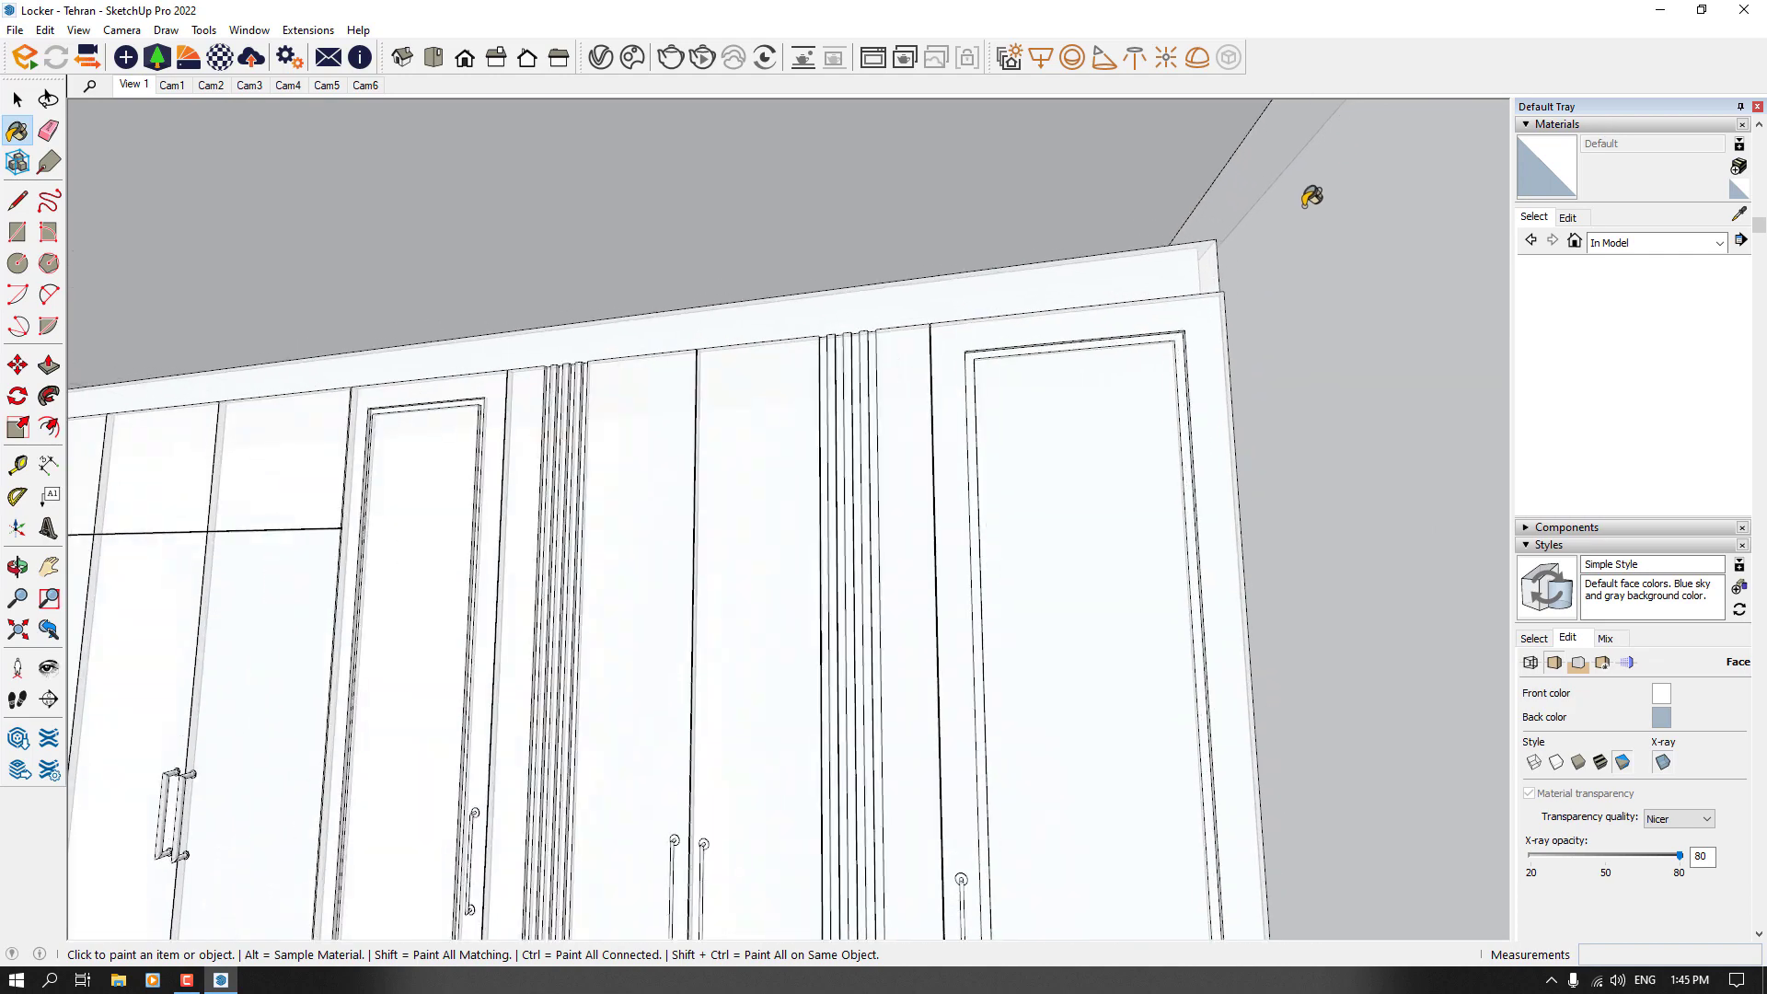
{"action": "mouse_move", "coordinate": [1314, 174]}
{"action": "middle_mouse_down"}
{"action": "mouse_move", "coordinate": [1310, 205]}
{"action": "mouse_move", "coordinate": [1342, 164]}
{"action": "mouse_move", "coordinate": [1444, 395]}
{"action": "mouse_move", "coordinate": [947, 230]}
{"action": "mouse_move", "coordinate": [1065, 296]}
{"action": "mouse_move", "coordinate": [1031, 248]}
{"action": "middle_mouse_up"}
{"action": "scroll", "coordinate": [947, 229], "scroll_direction": "down", "scroll_amount": 3}
{"action": "scroll", "coordinate": [990, 485], "scroll_direction": "down", "scroll_amount": 3}
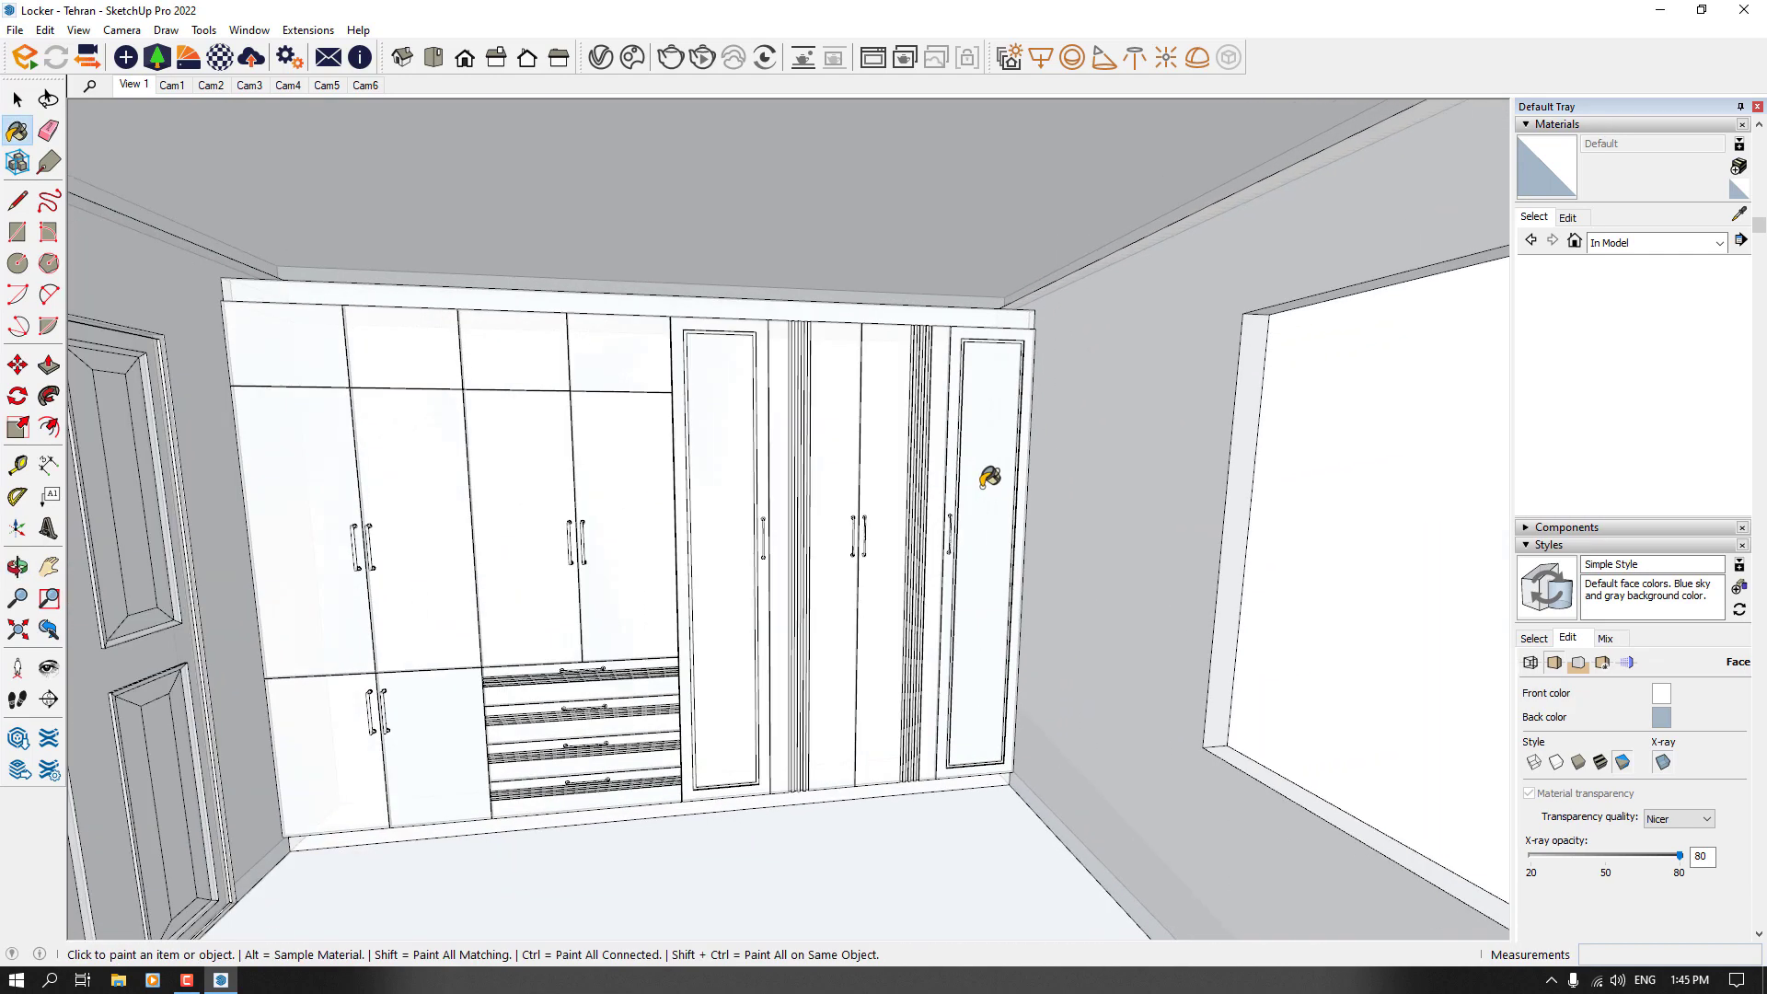
{"action": "middle_click_drag", "start_coordinate": [991, 485], "coordinate": [1096, 442]}
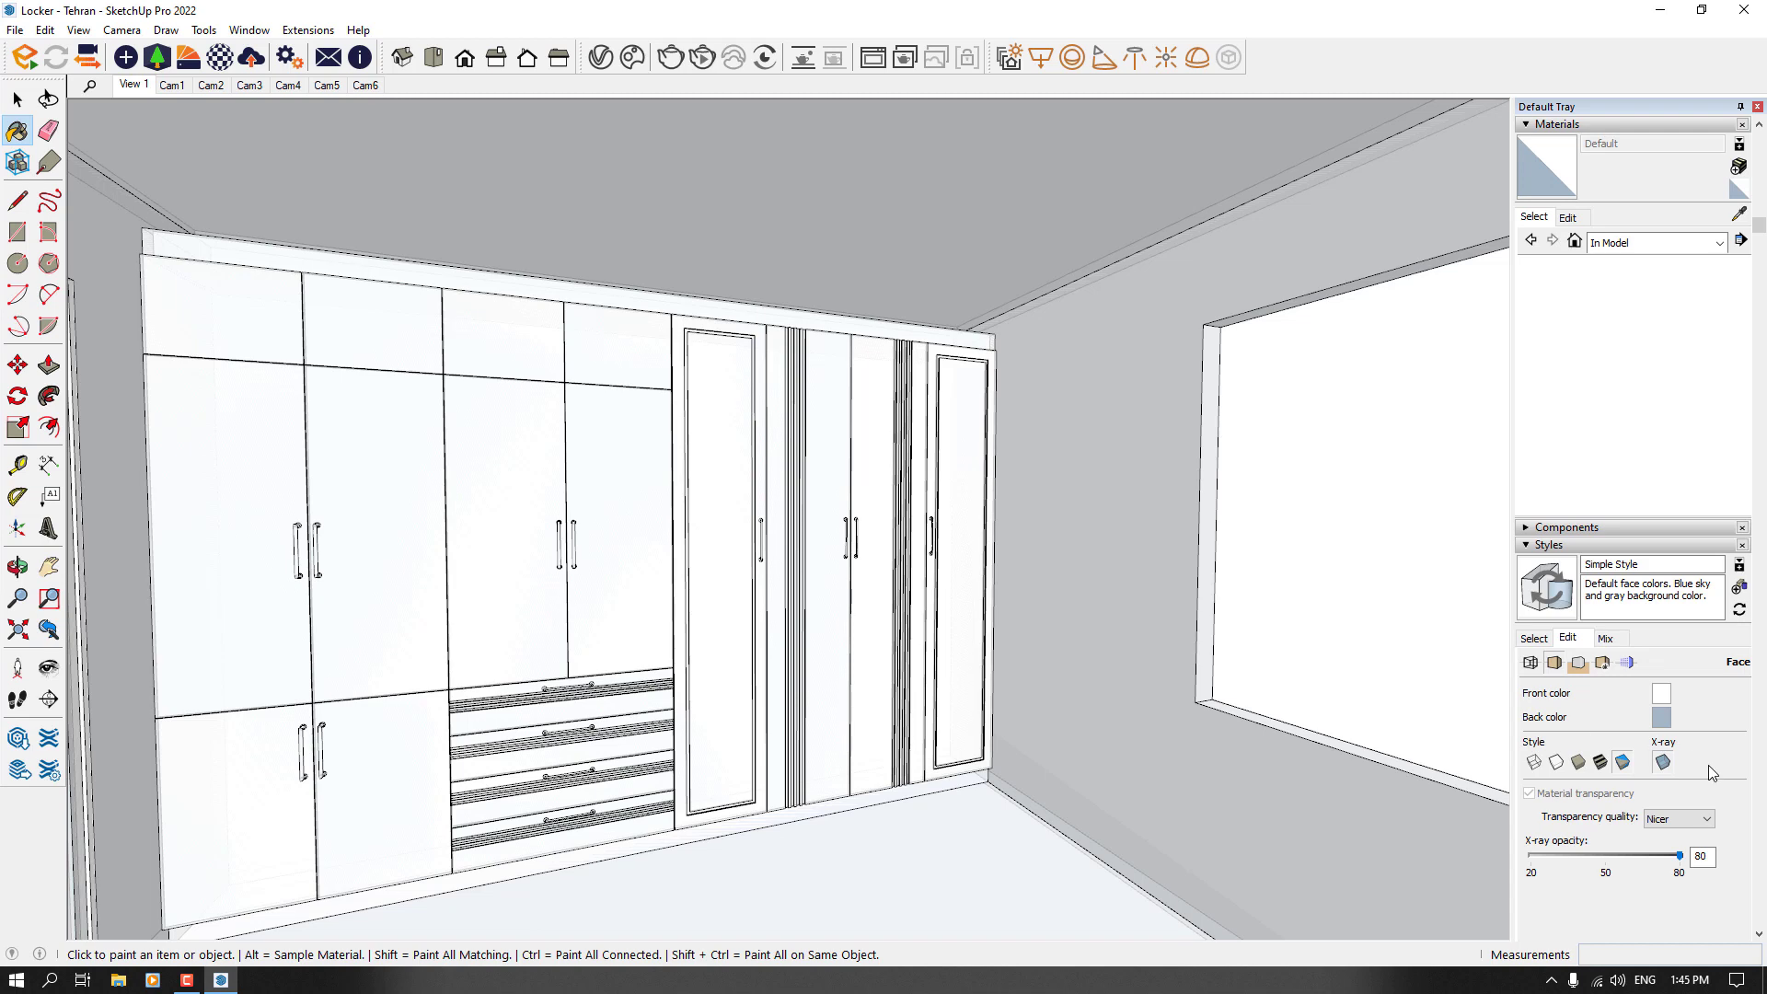
Step: Turn off X-ray and set the face style to shaded
{"action": "left_click", "coordinate": [1662, 763]}
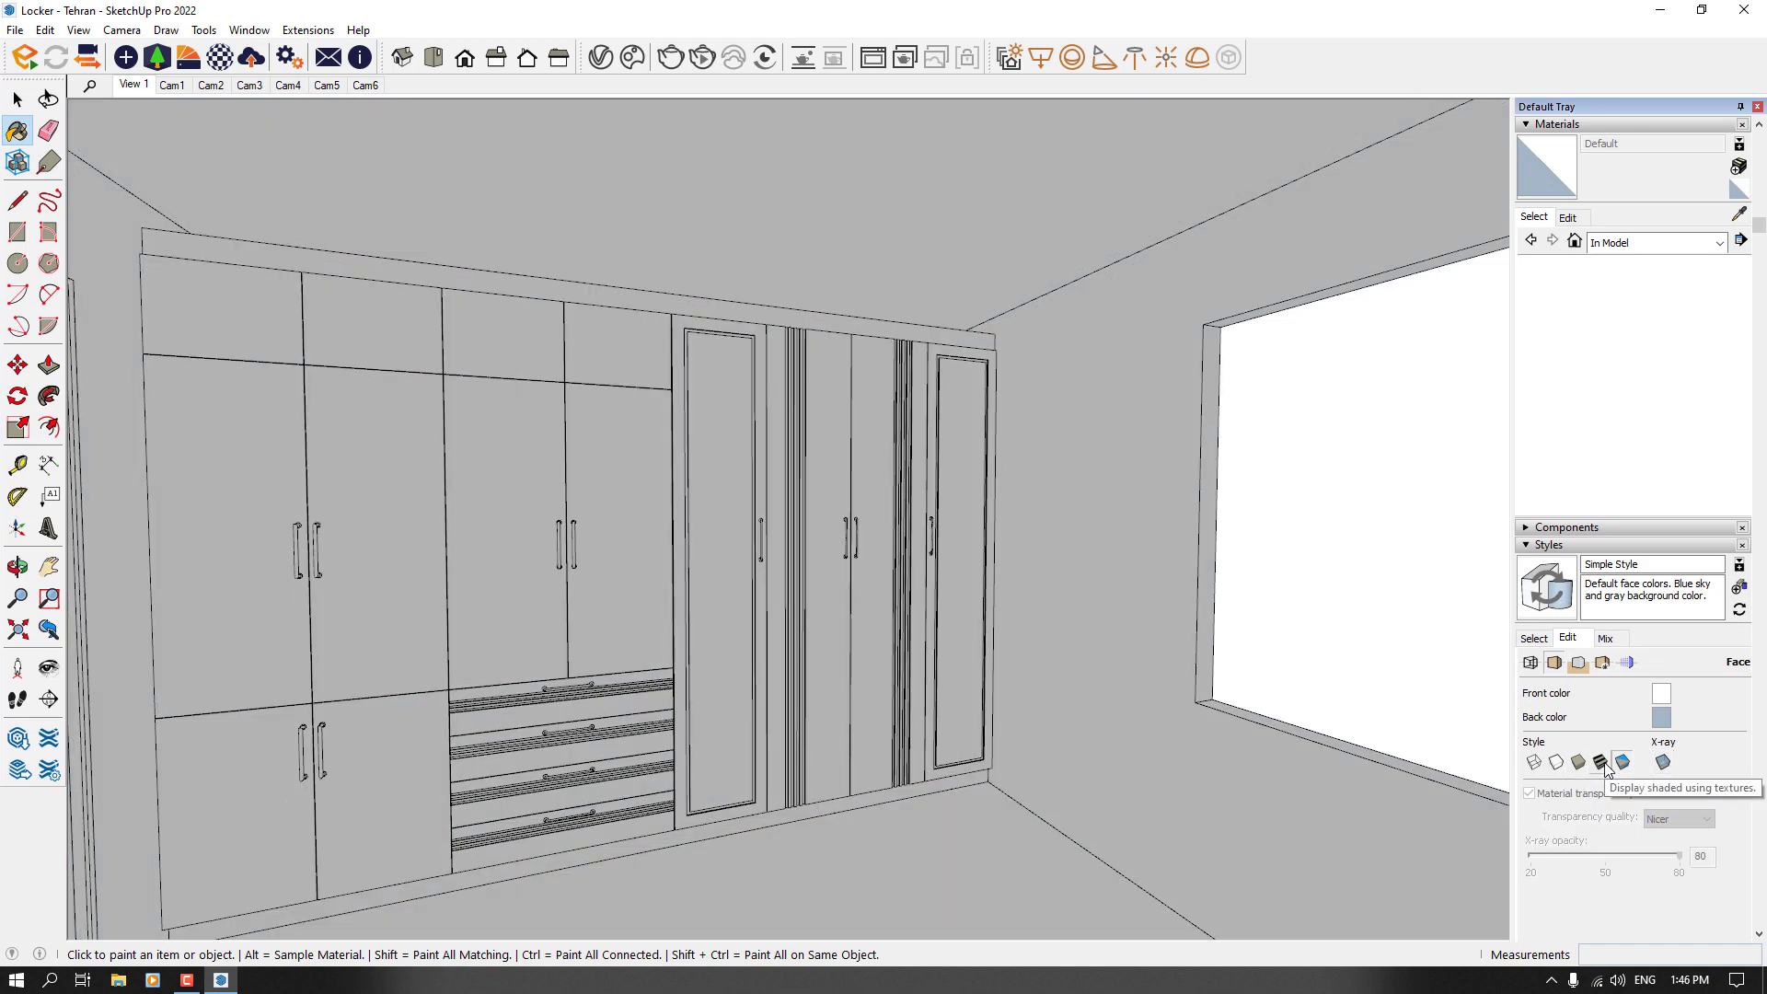
{"action": "left_click", "coordinate": [1577, 763]}
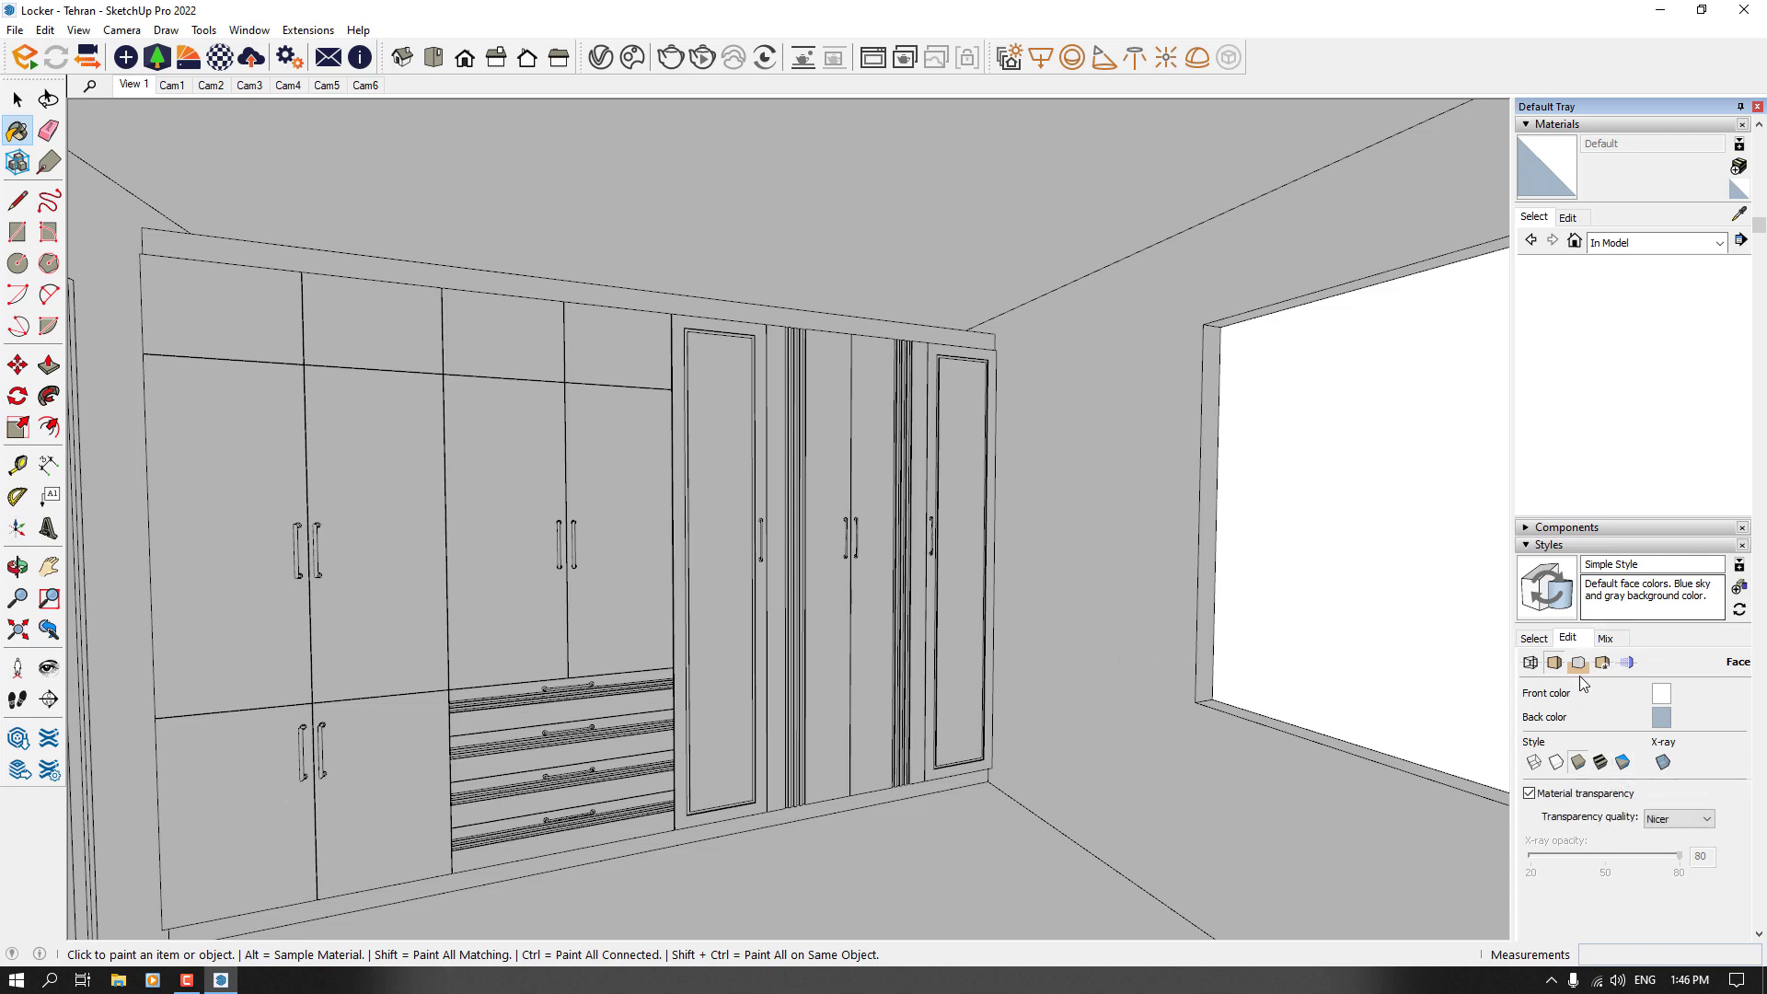
Step: Turn on the sky and ground in the style's background settings, with the room viewed from outside
{"action": "left_click", "coordinate": [1553, 663]}
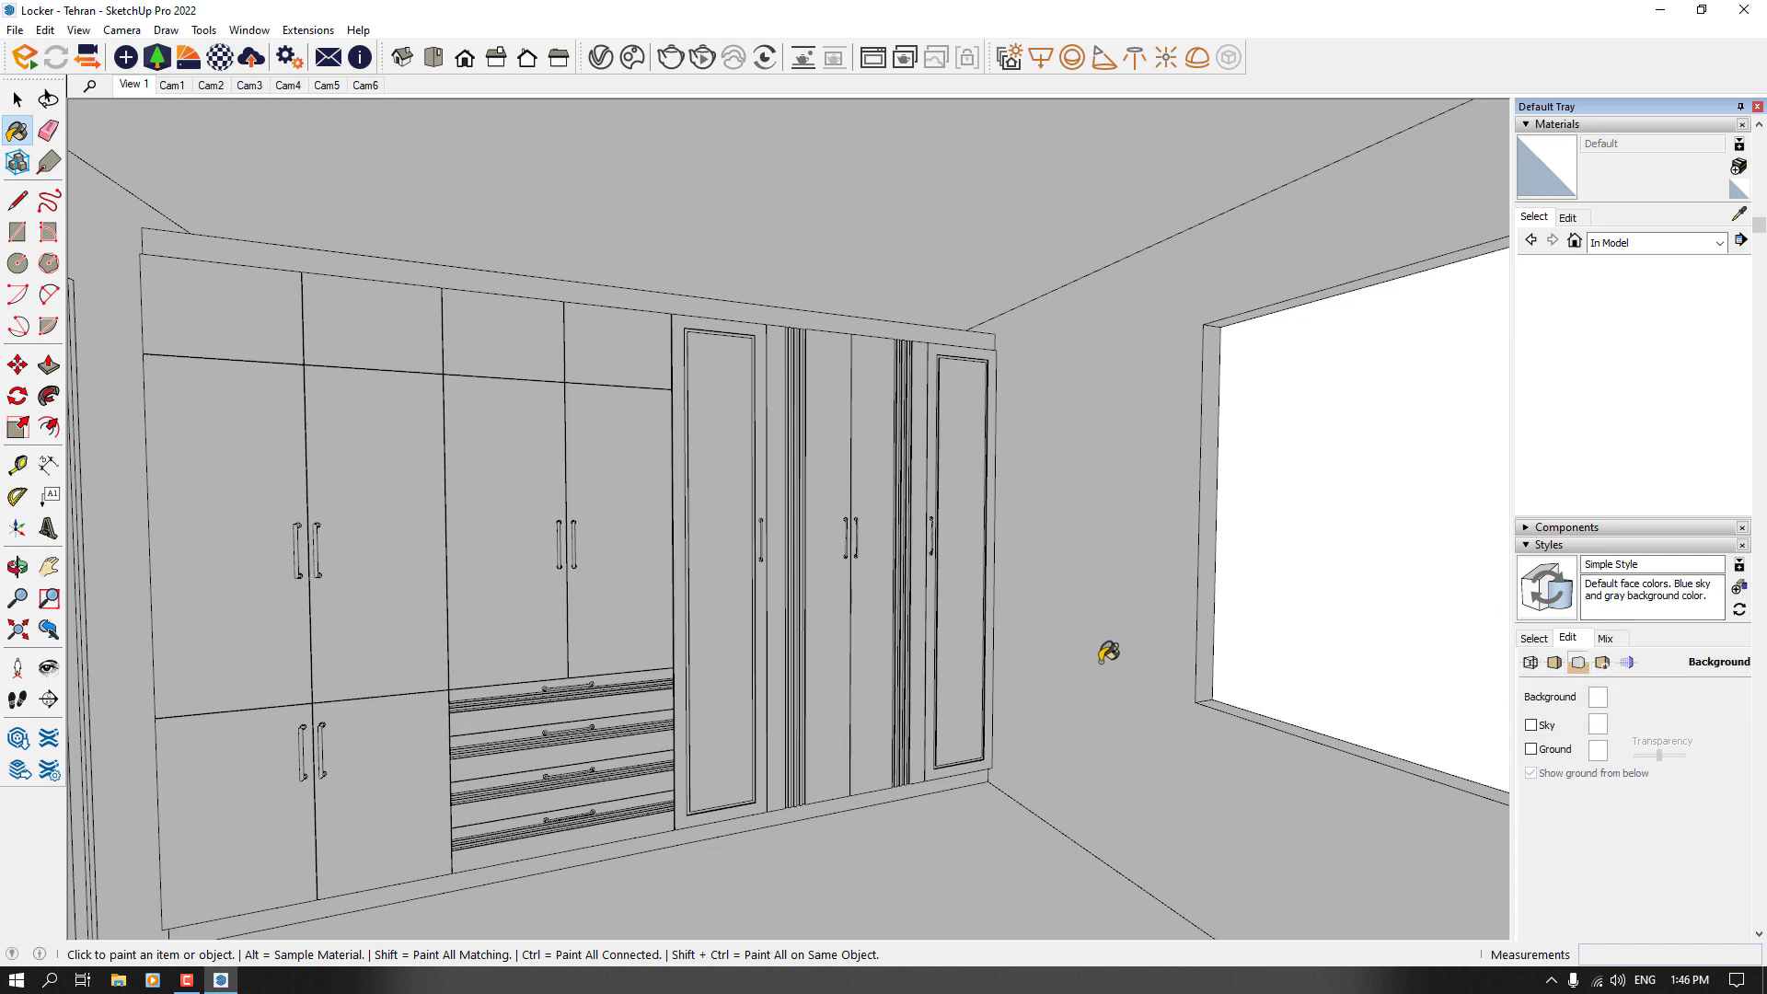
{"action": "mouse_move", "coordinate": [1108, 654]}
{"action": "middle_mouse_down"}
{"action": "mouse_move", "coordinate": [817, 620]}
{"action": "mouse_move", "coordinate": [410, 675]}
{"action": "mouse_move", "coordinate": [1013, 460]}
{"action": "mouse_move", "coordinate": [939, 433]}
{"action": "middle_mouse_up"}
{"action": "scroll", "coordinate": [1013, 460], "scroll_direction": "down", "scroll_amount": 10}
{"action": "scroll", "coordinate": [939, 433], "scroll_direction": "up", "scroll_amount": 5}
{"action": "middle_click_drag", "start_coordinate": [947, 521], "coordinate": [994, 452]}
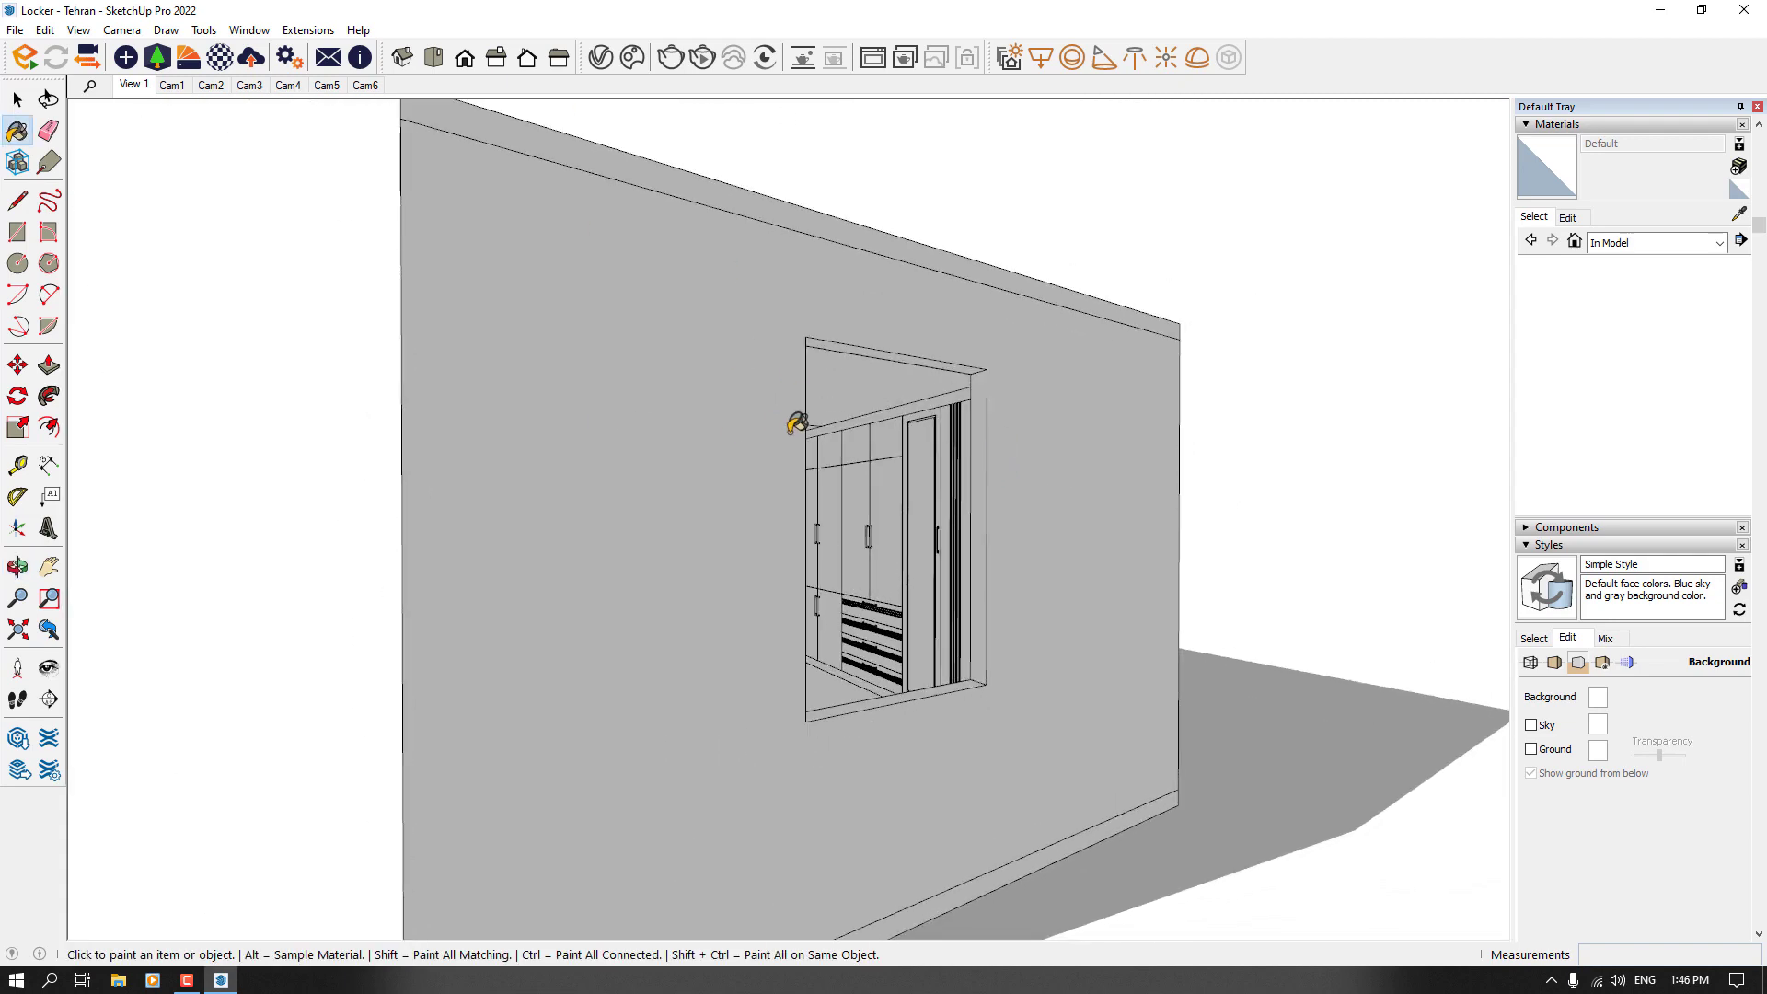
{"action": "left_click", "coordinate": [1545, 730]}
{"action": "left_click", "coordinate": [1534, 750]}
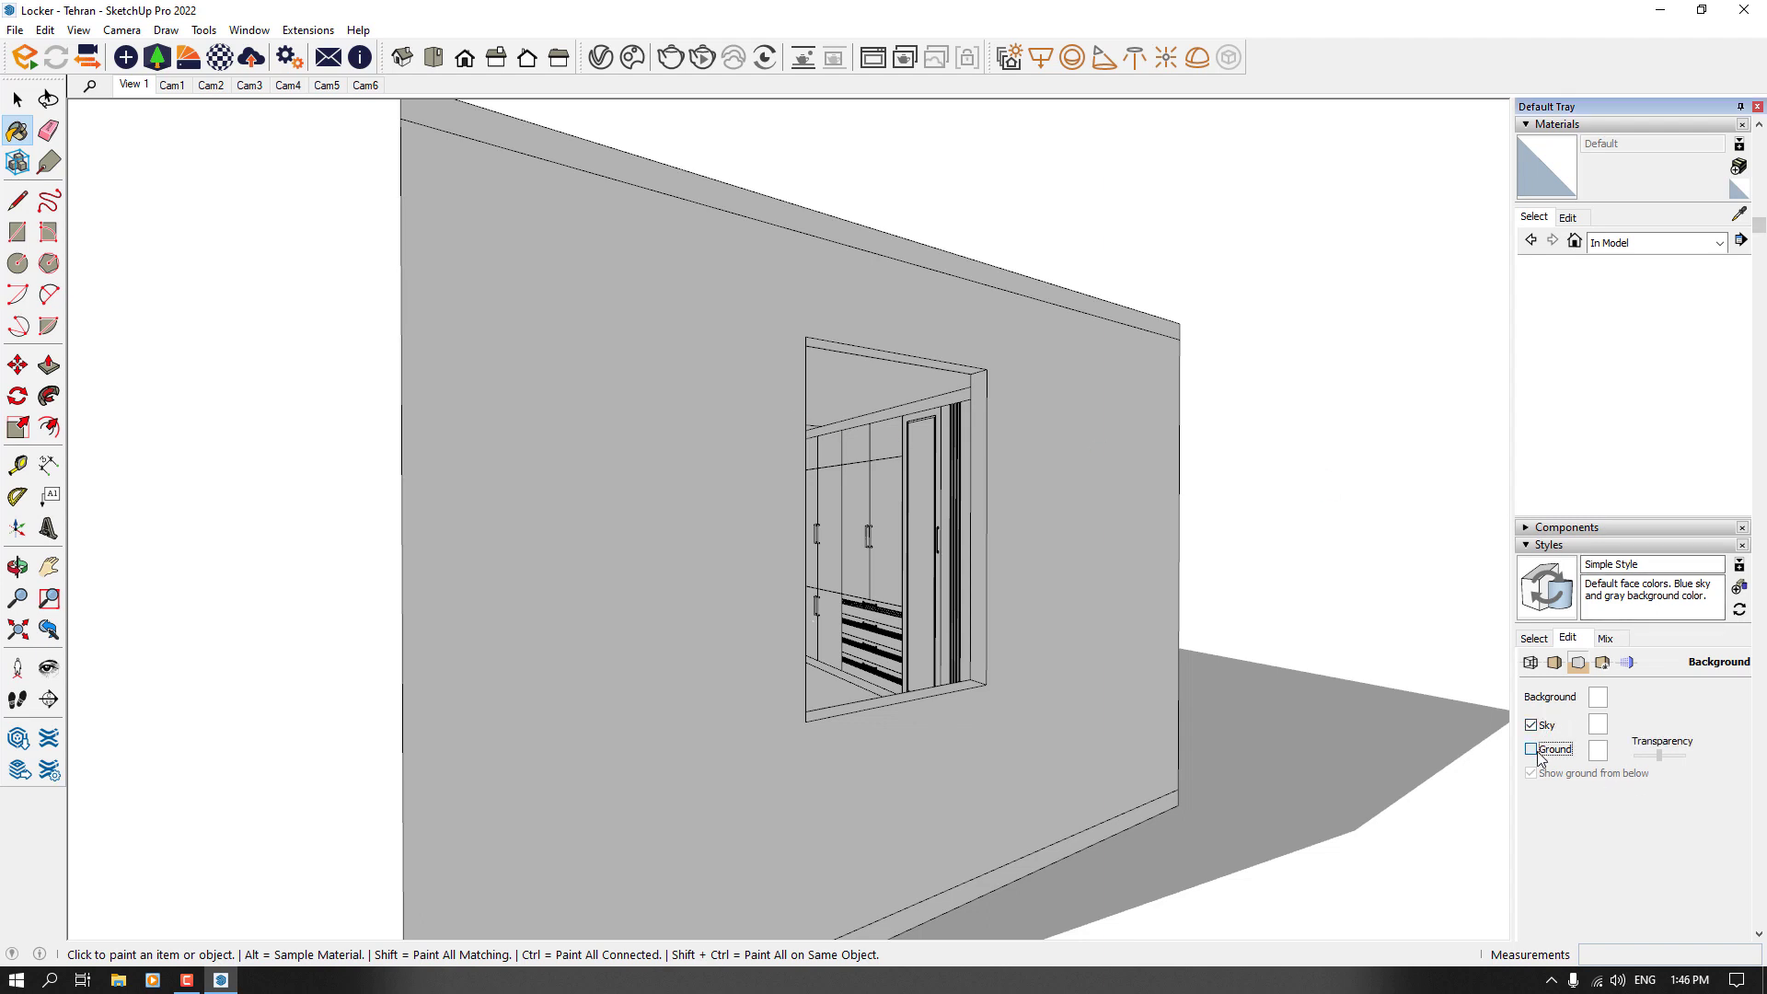
Step: Set the ground colour to dark green, with red and blue at 0
{"action": "left_click", "coordinate": [1598, 756]}
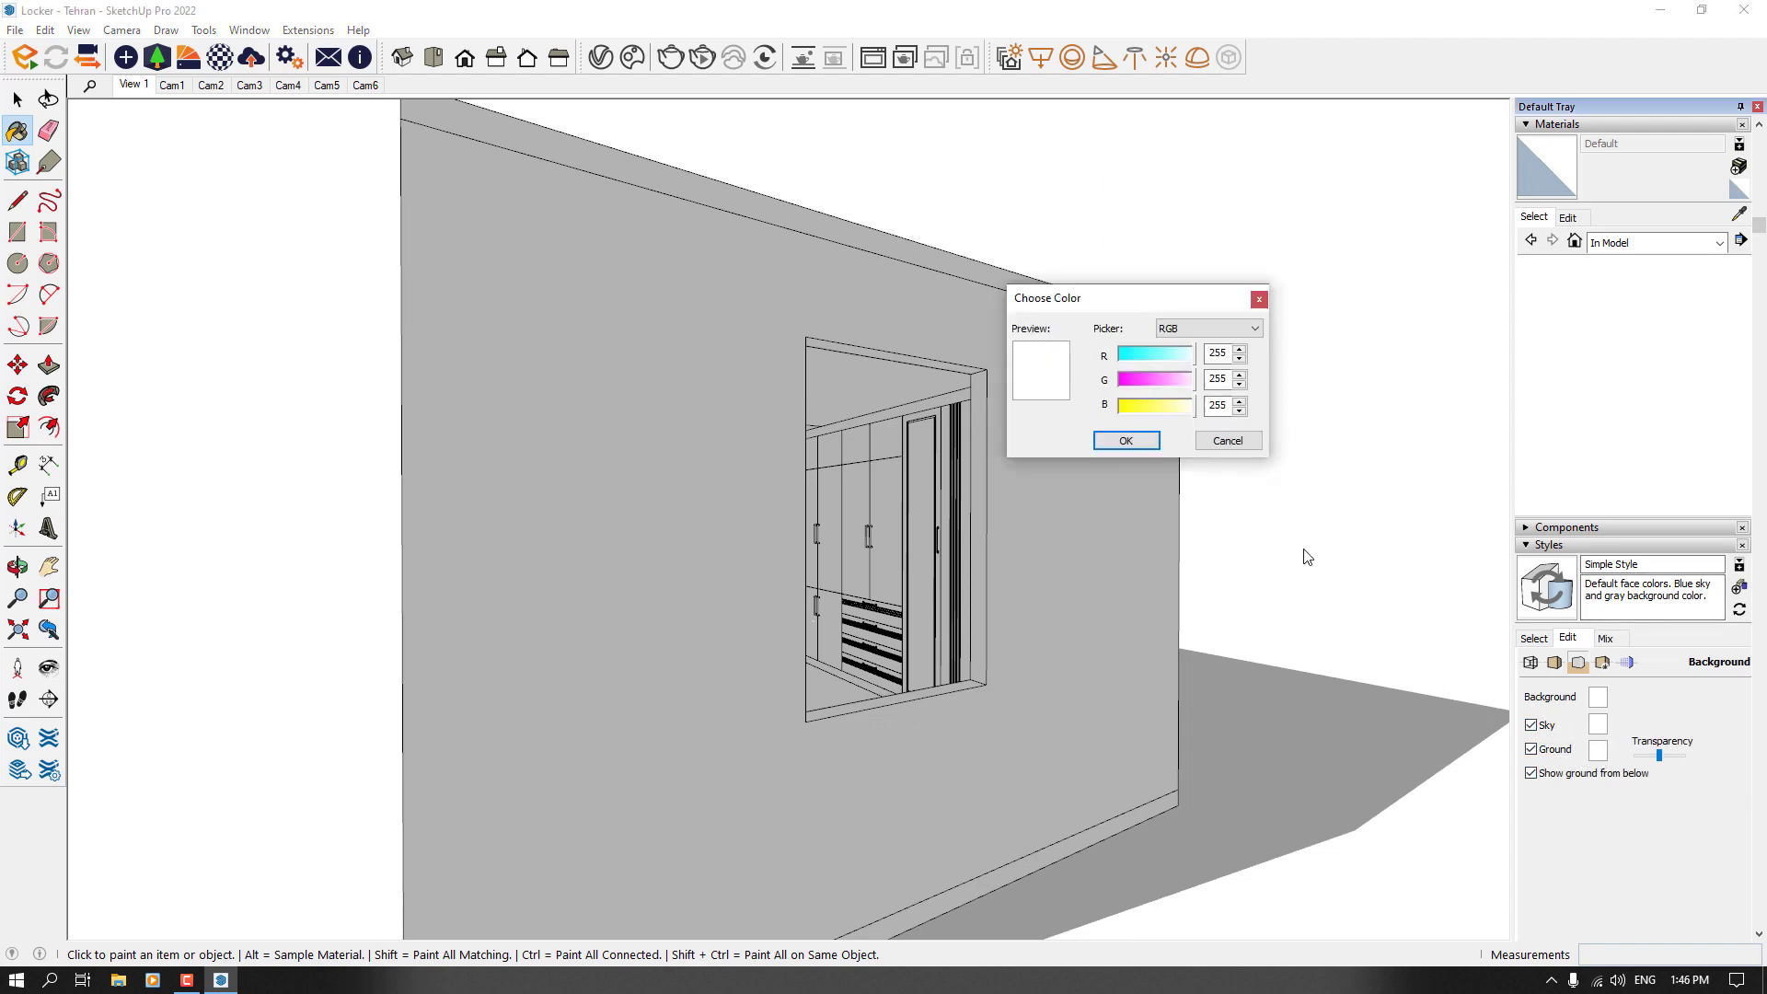
{"action": "left_click_drag", "start_coordinate": [1191, 408], "coordinate": [1082, 416]}
{"action": "left_click_drag", "start_coordinate": [1176, 359], "coordinate": [1040, 375]}
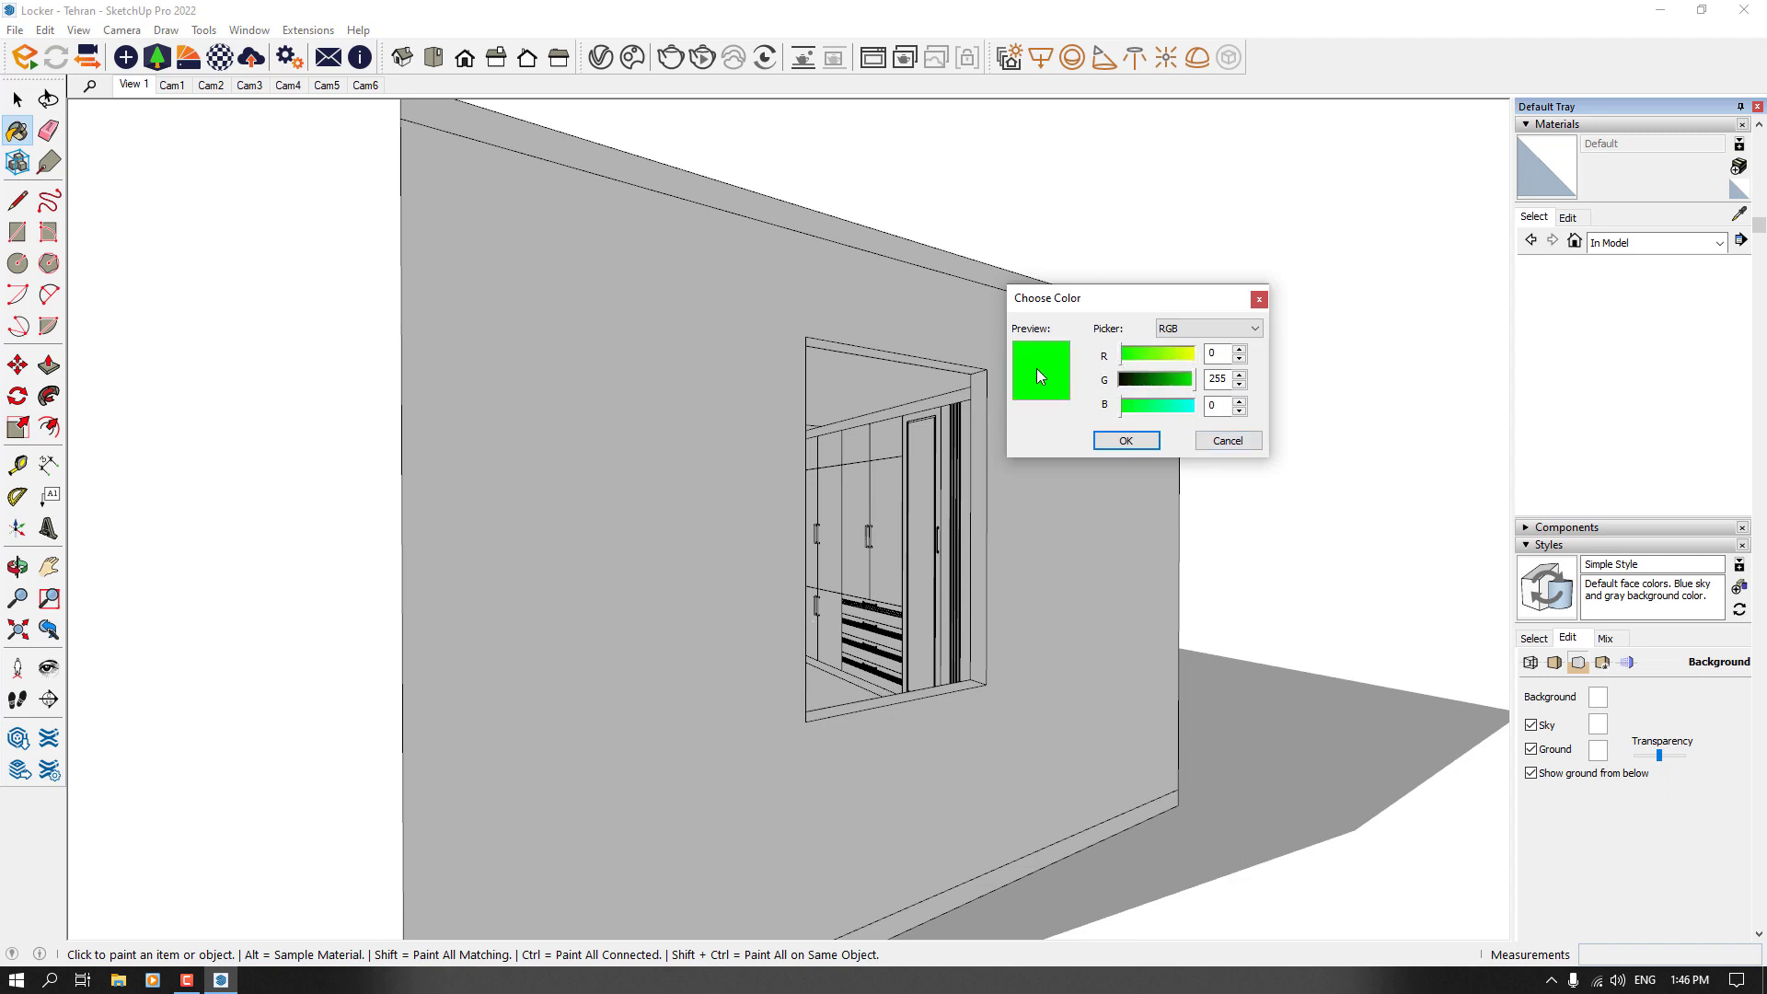
{"action": "left_click_drag", "start_coordinate": [1170, 391], "coordinate": [1147, 390]}
{"action": "left_click", "coordinate": [1126, 440]}
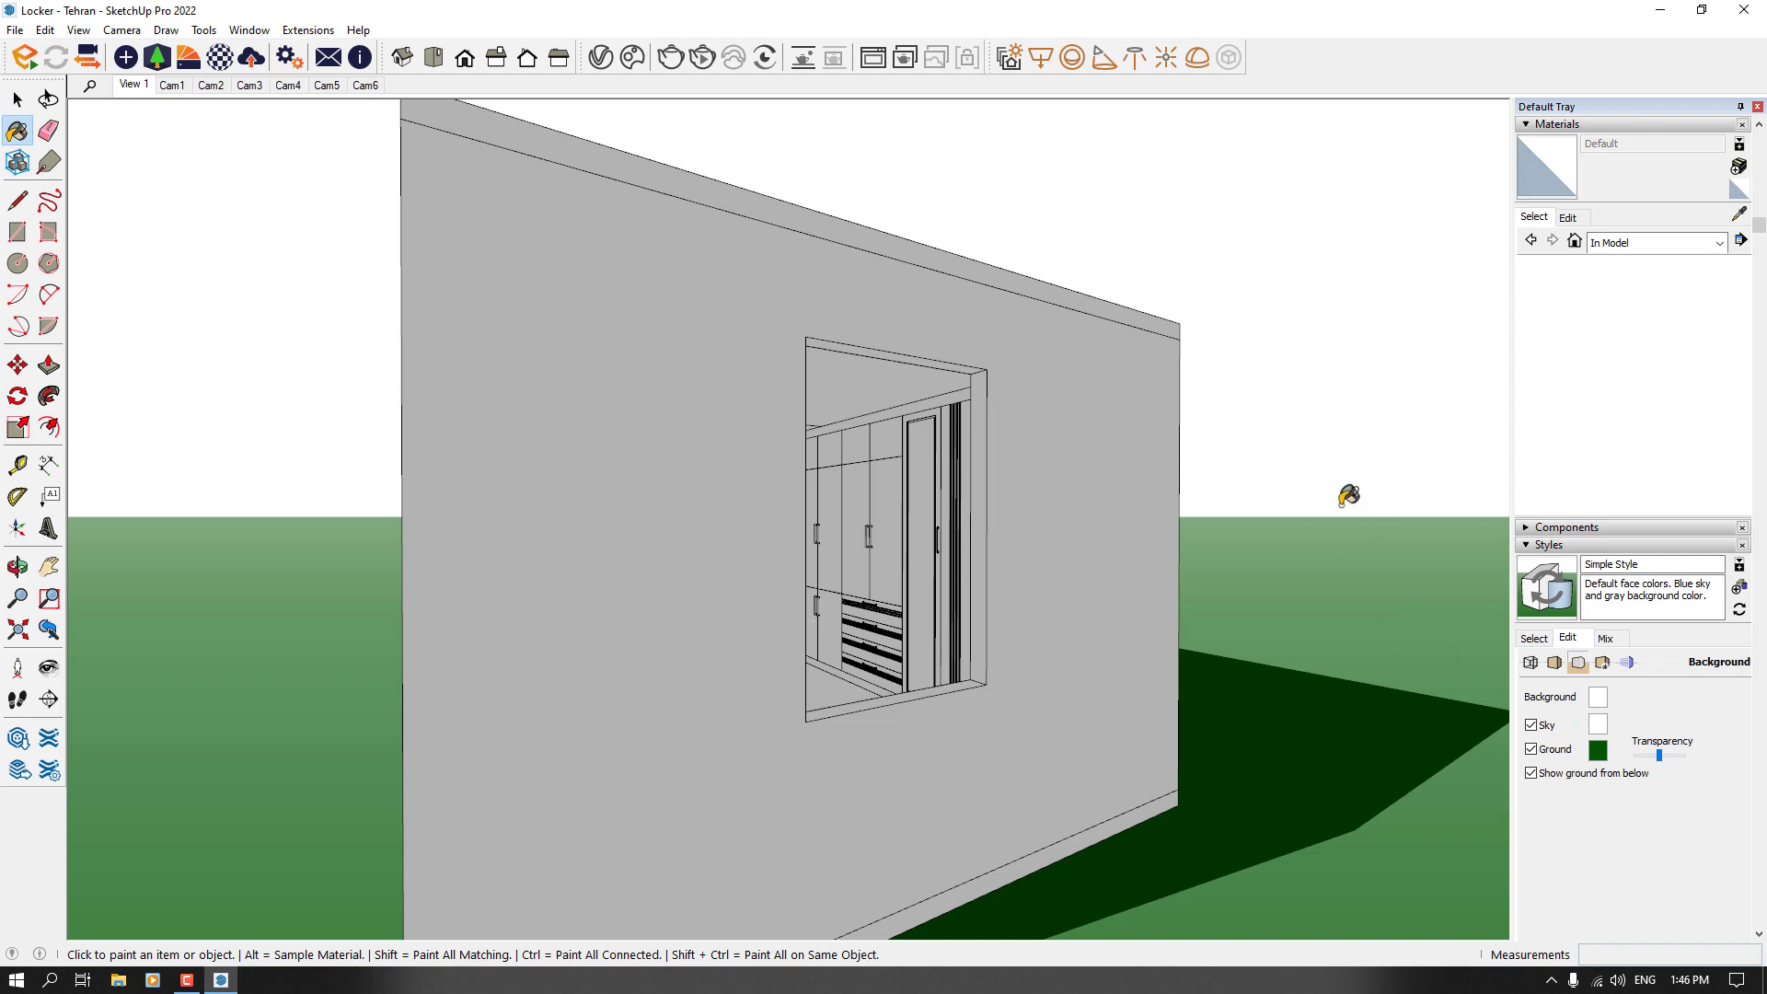
Step: Set the sky colour to blue with RGB 61, 116, 194, and check the background colour without changing it
{"action": "left_click", "coordinate": [1608, 733]}
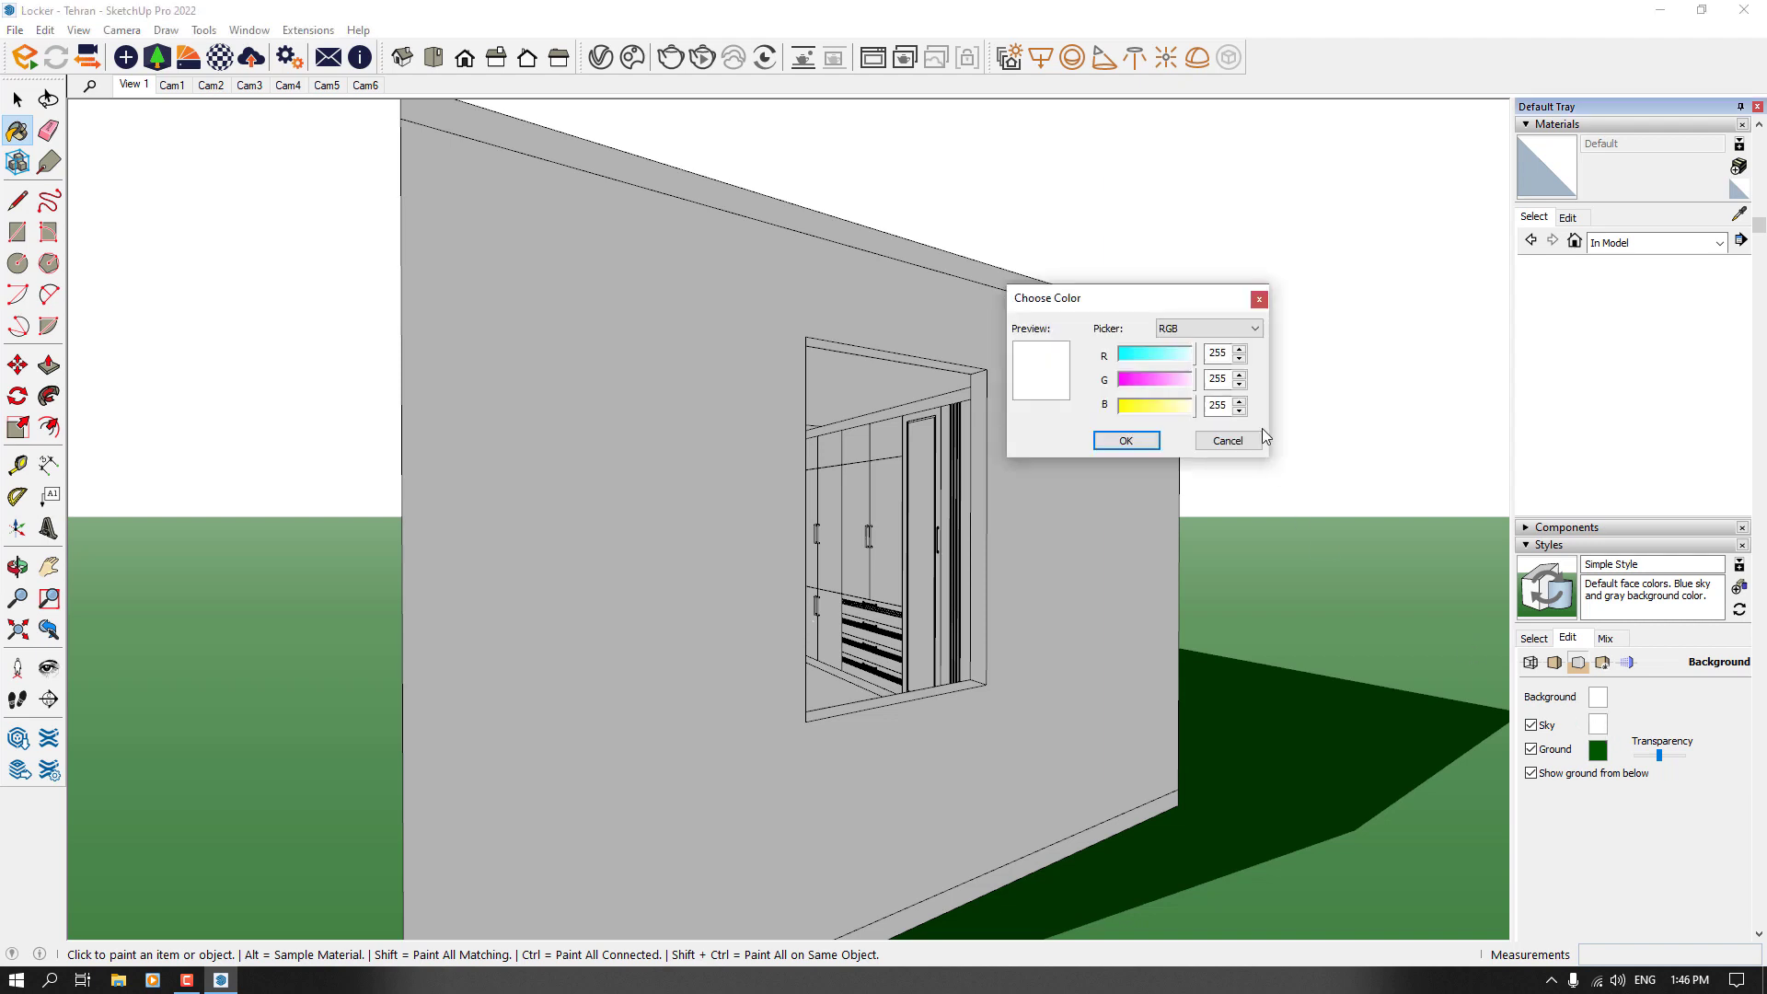
{"action": "left_click_drag", "start_coordinate": [1186, 390], "coordinate": [1073, 357]}
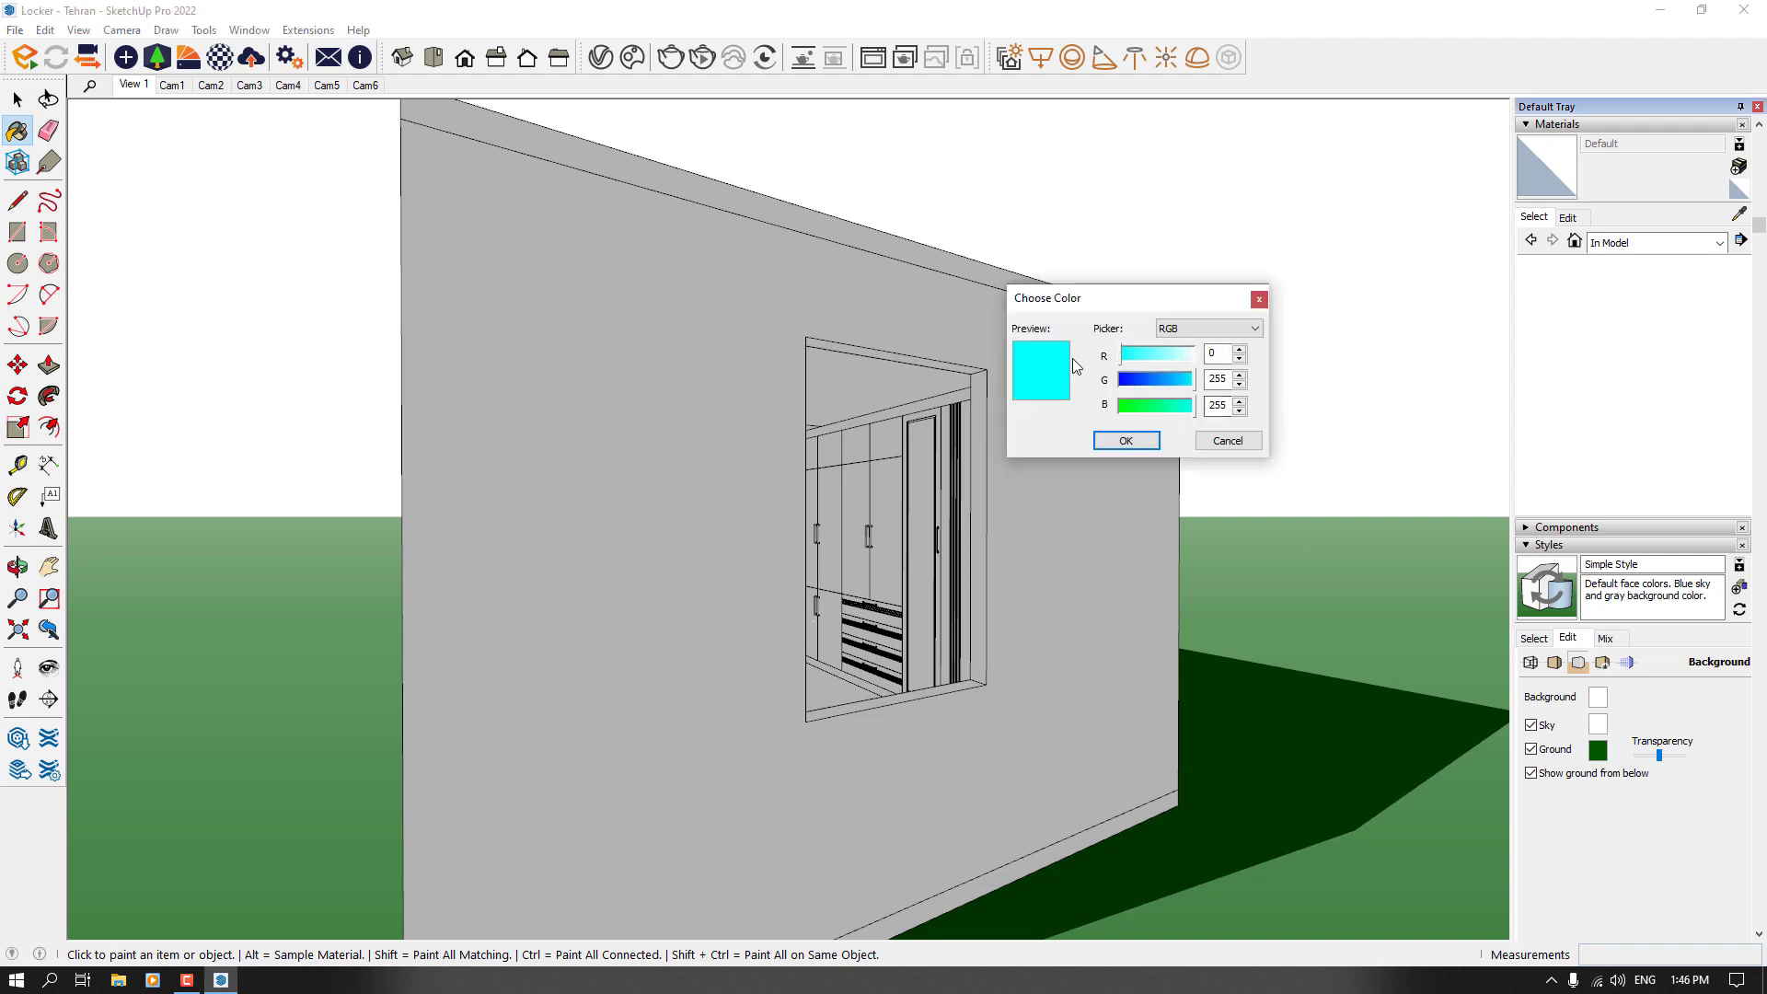
{"action": "left_click", "coordinate": [1162, 386]}
{"action": "left_click", "coordinate": [1153, 378]}
{"action": "left_click", "coordinate": [1178, 407]}
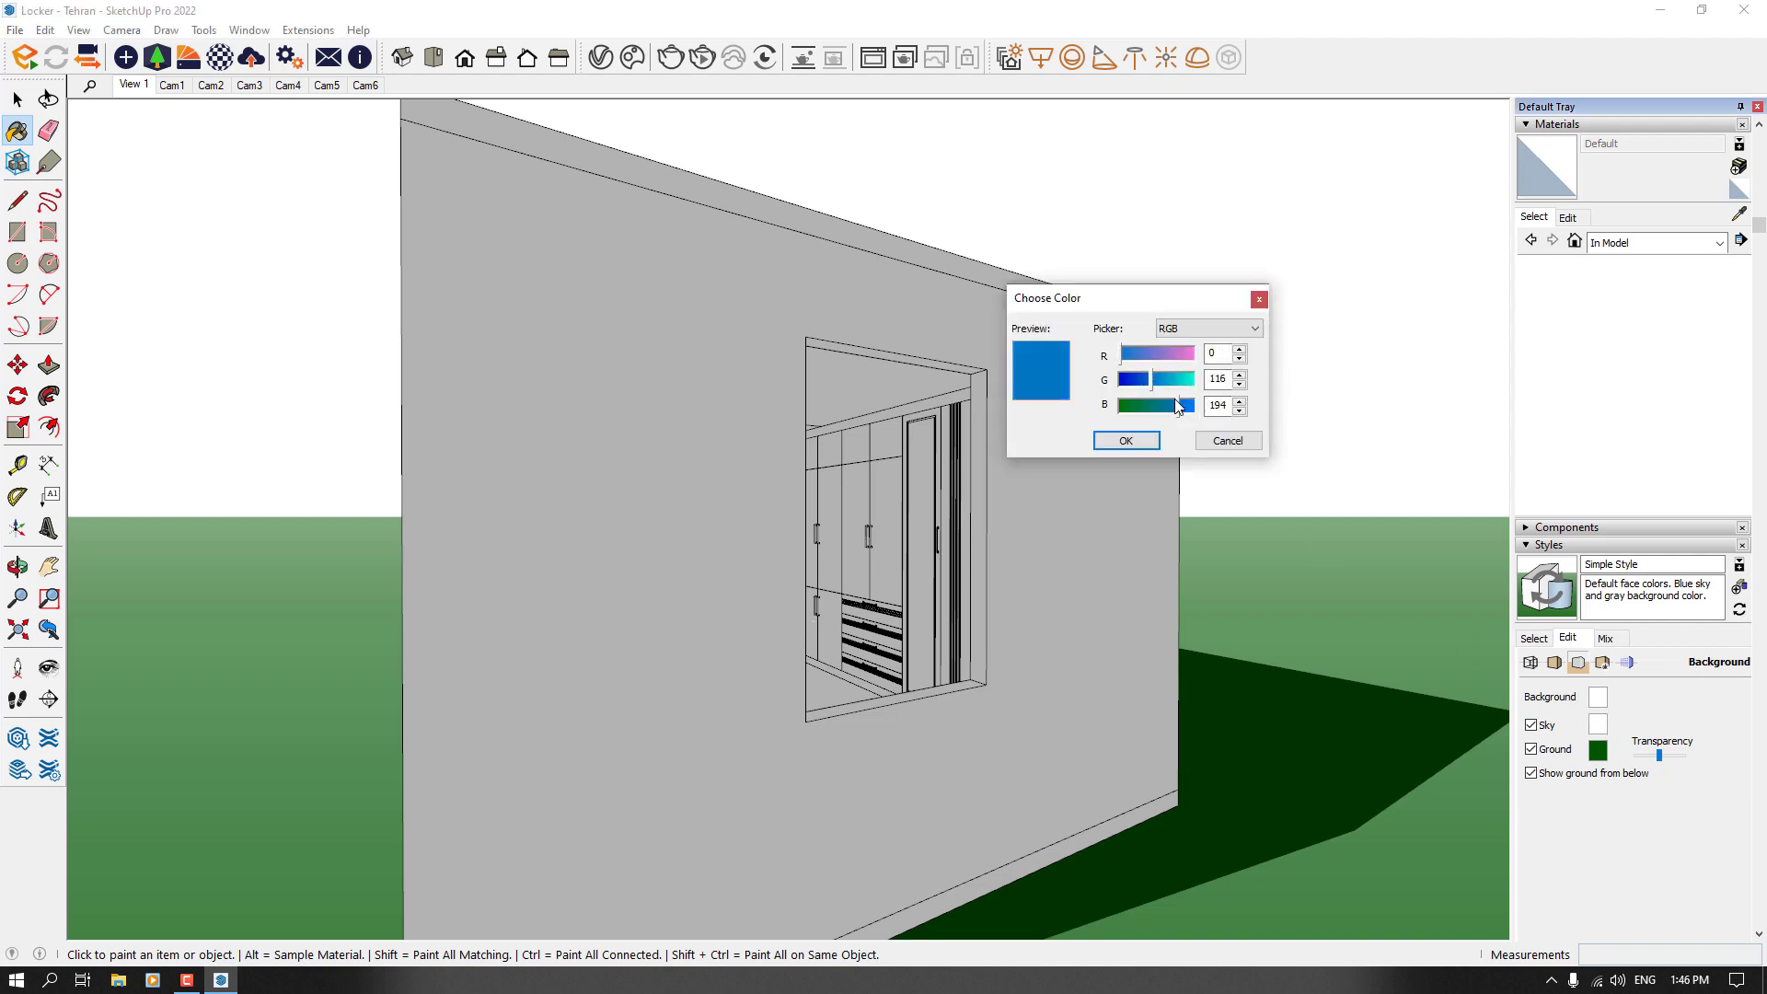
{"action": "left_click", "coordinate": [1138, 353]}
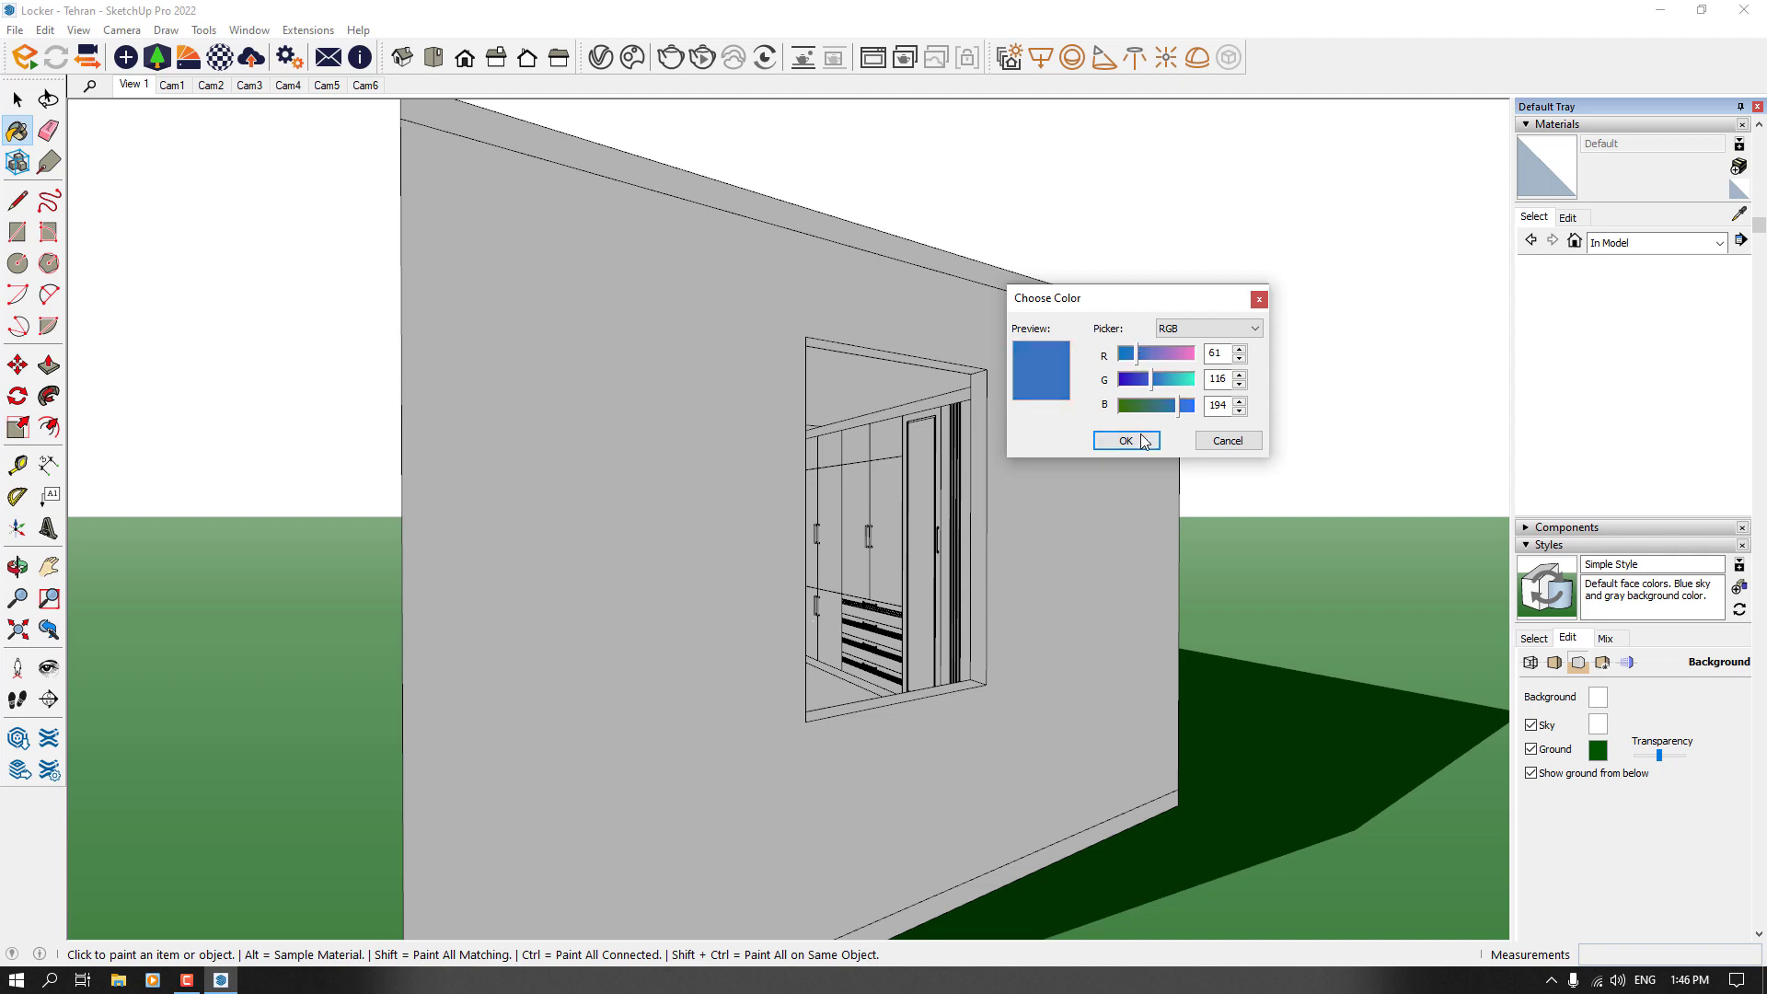
{"action": "left_click", "coordinate": [1125, 440]}
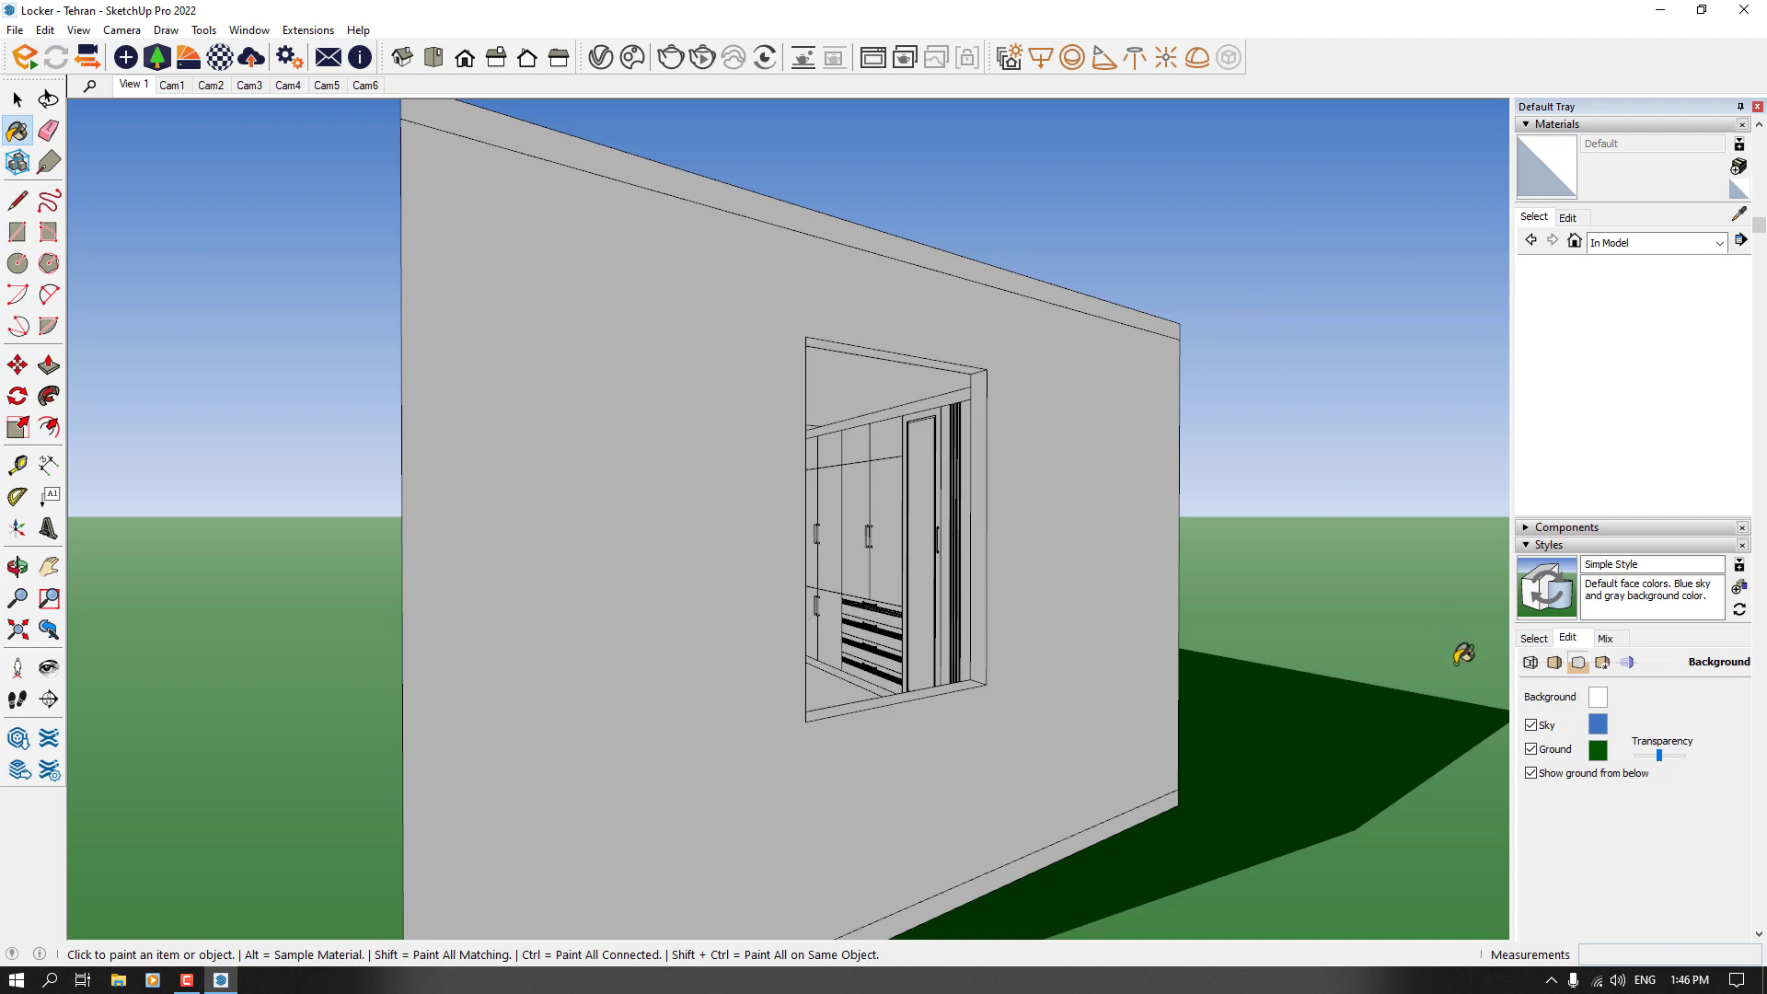
{"action": "left_click", "coordinate": [1597, 698]}
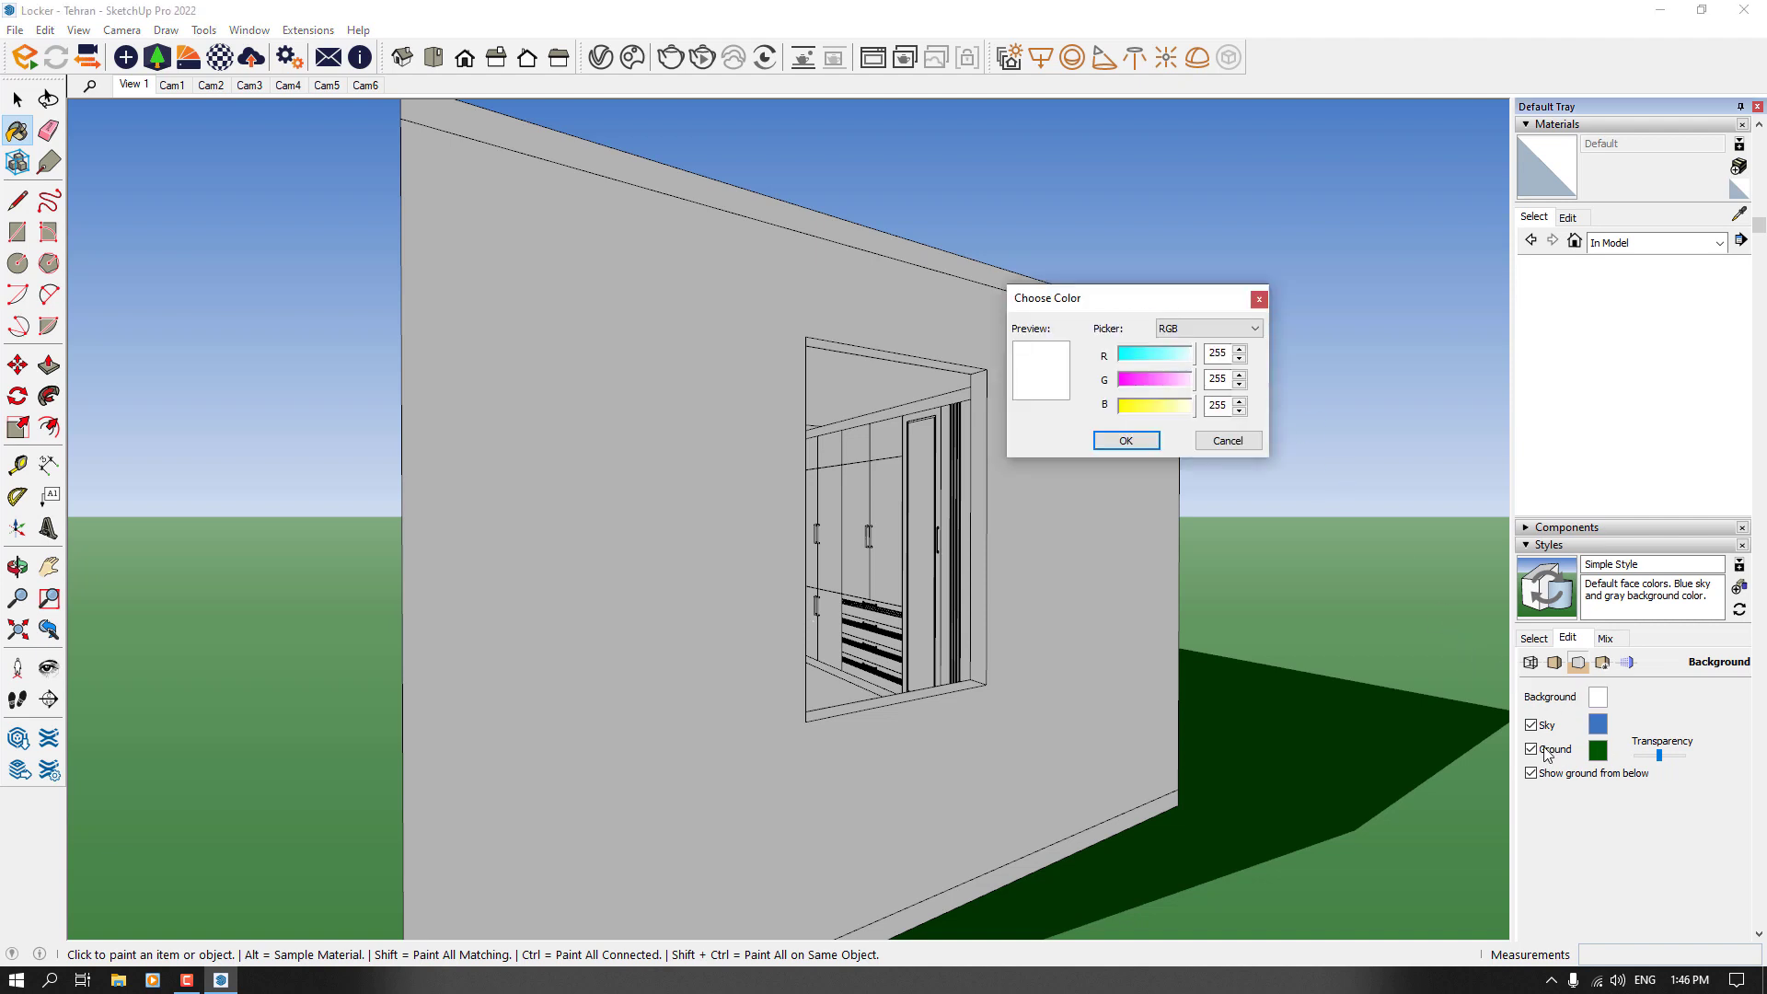
{"action": "left_click", "coordinate": [1255, 440]}
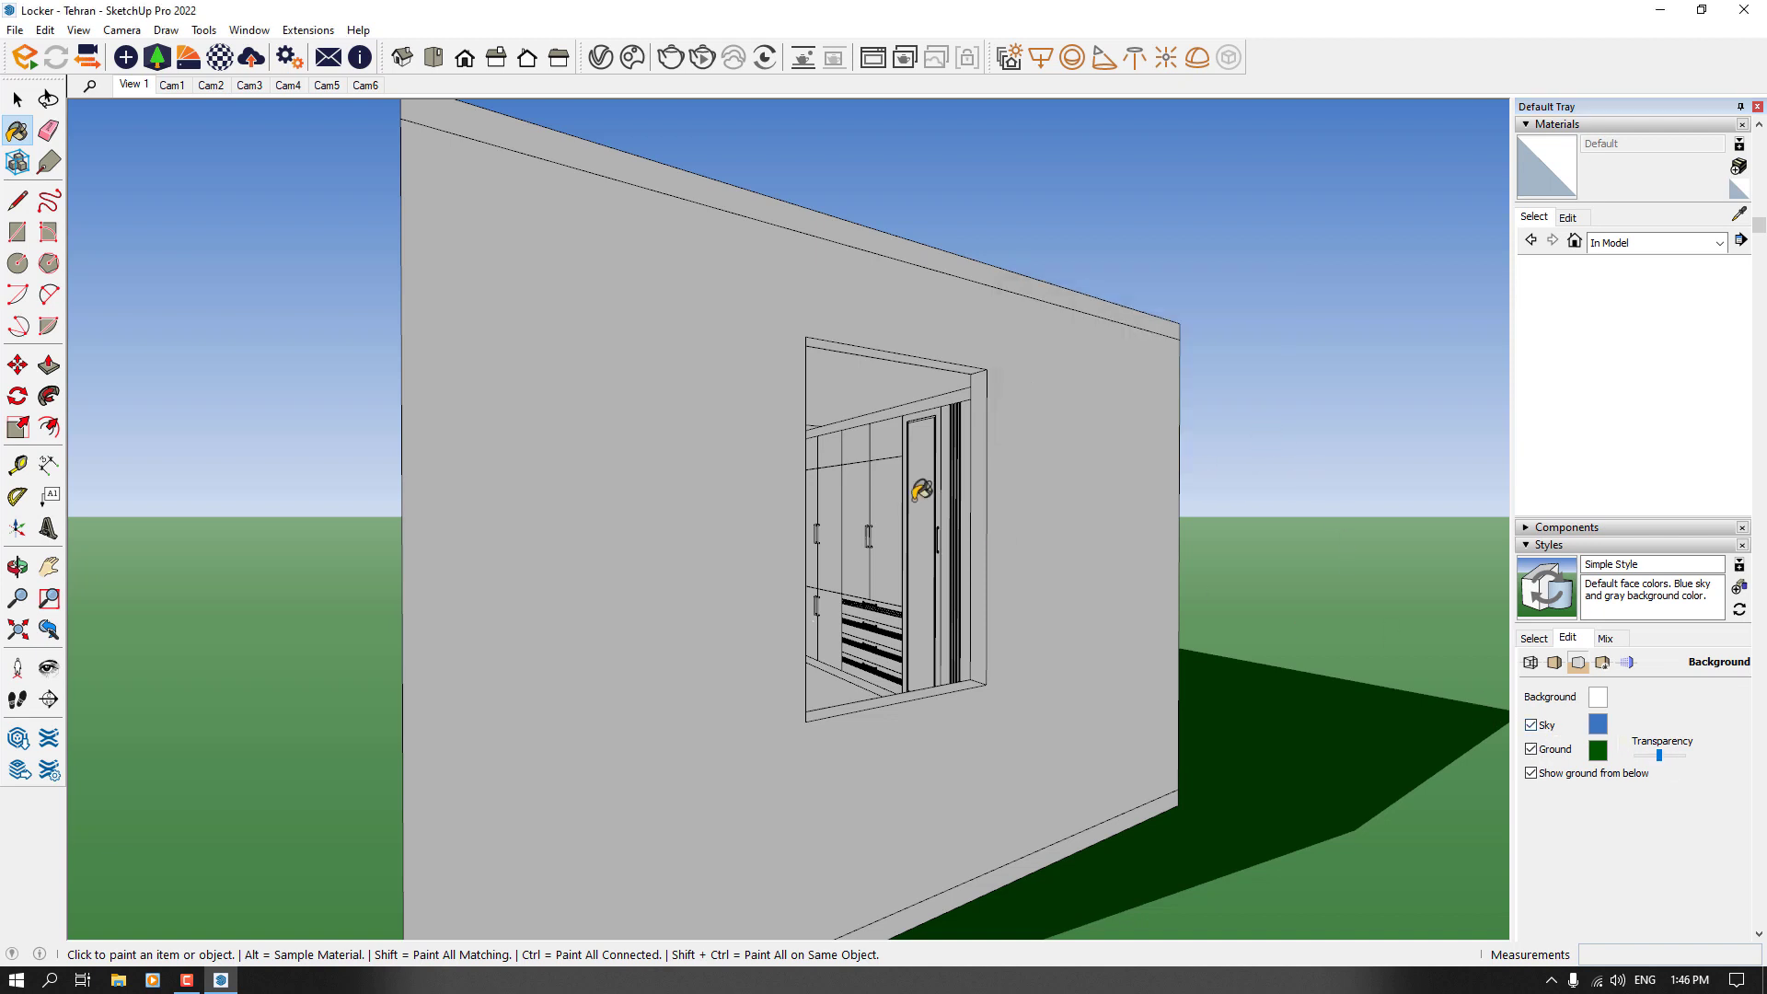
Step: Set the ground transparency to its minimum and inspect the room from below ground
{"action": "scroll", "coordinate": [921, 490], "scroll_direction": "down", "scroll_amount": 5}
{"action": "mouse_move", "coordinate": [947, 513]}
{"action": "middle_mouse_down"}
{"action": "mouse_move", "coordinate": [914, 678]}
{"action": "mouse_move", "coordinate": [895, 466]}
{"action": "mouse_move", "coordinate": [907, 347]}
{"action": "middle_mouse_up"}
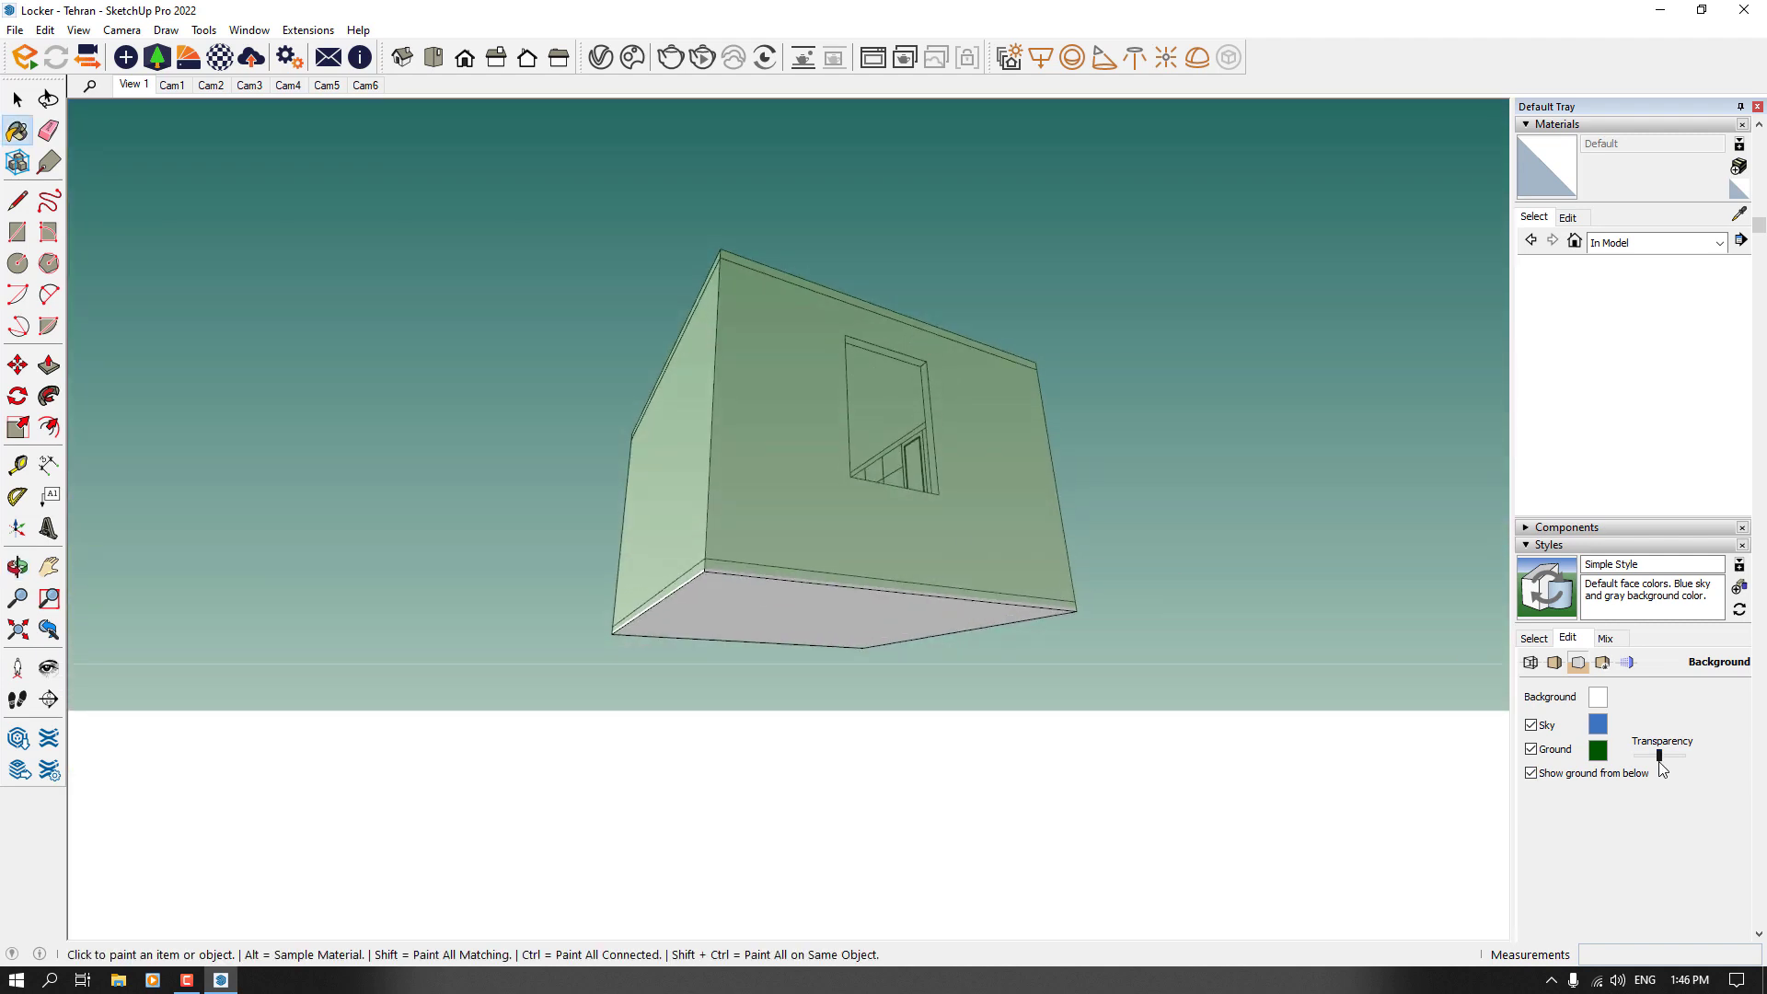
{"action": "left_click_drag", "start_coordinate": [1661, 762], "coordinate": [1647, 763]}
{"action": "left_click_drag", "start_coordinate": [1445, 765], "coordinate": [1054, 723]}
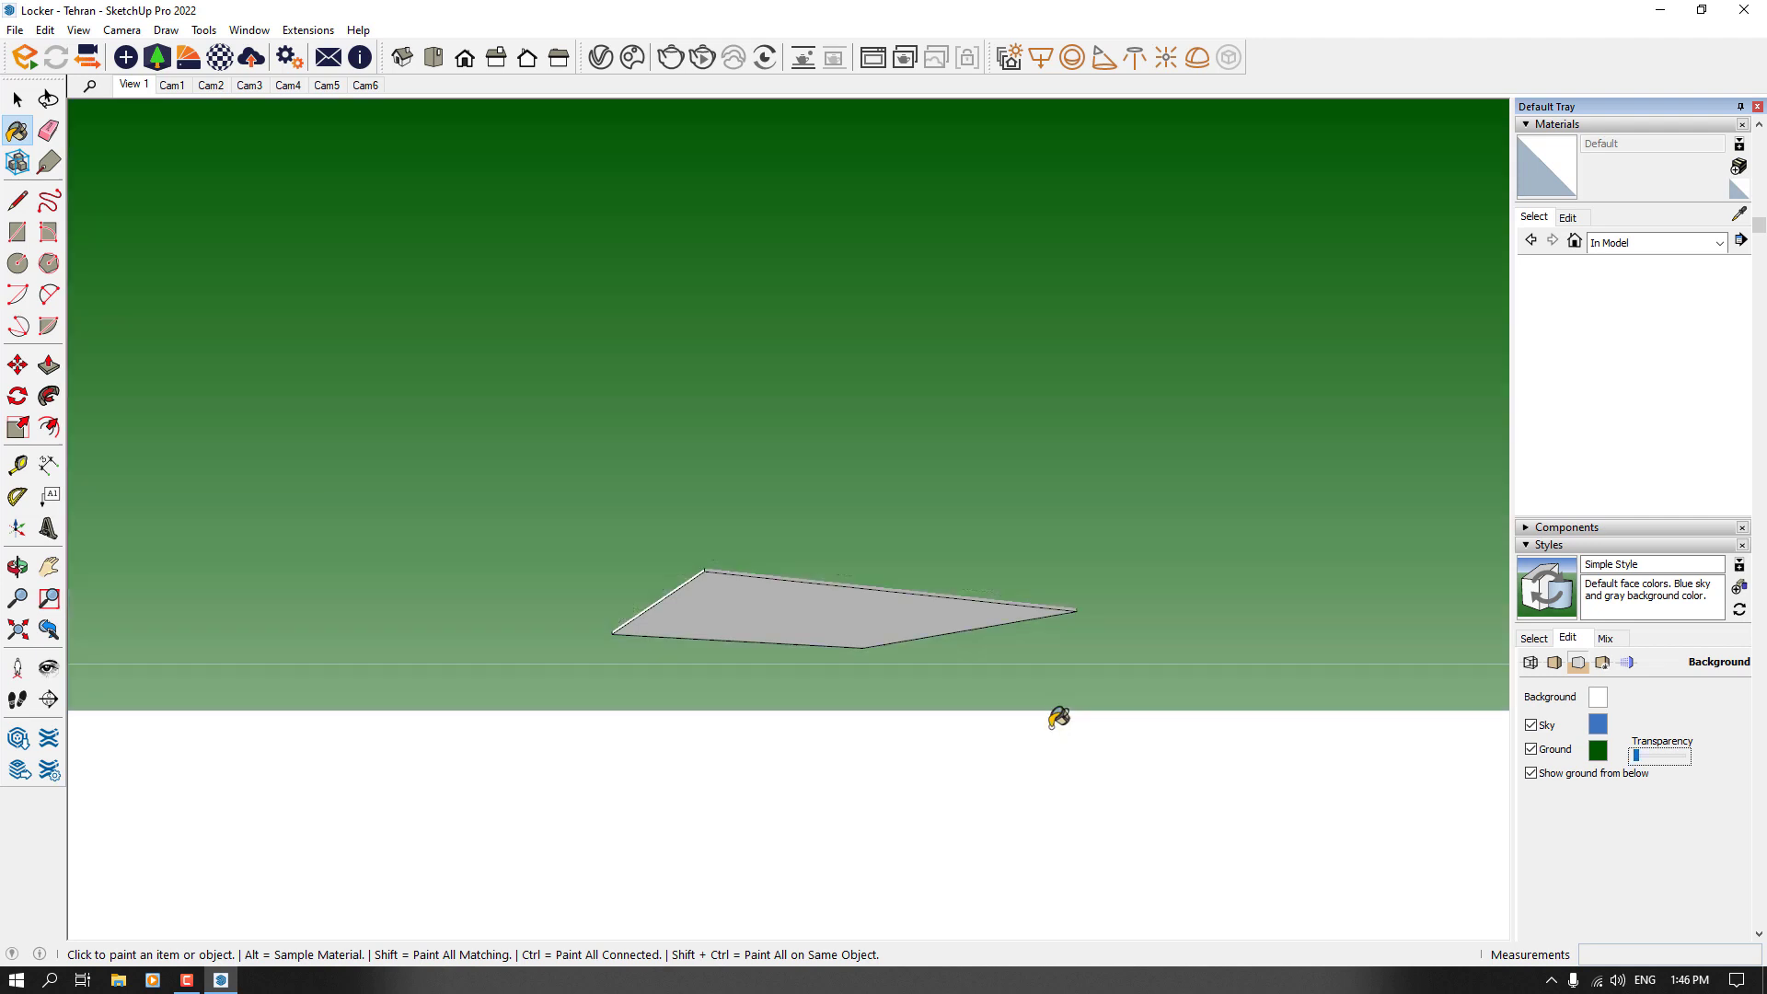
{"action": "mouse_move", "coordinate": [961, 667]}
{"action": "middle_mouse_down"}
{"action": "mouse_move", "coordinate": [911, 733]}
{"action": "mouse_move", "coordinate": [861, 760]}
{"action": "mouse_move", "coordinate": [935, 644]}
{"action": "middle_mouse_up"}
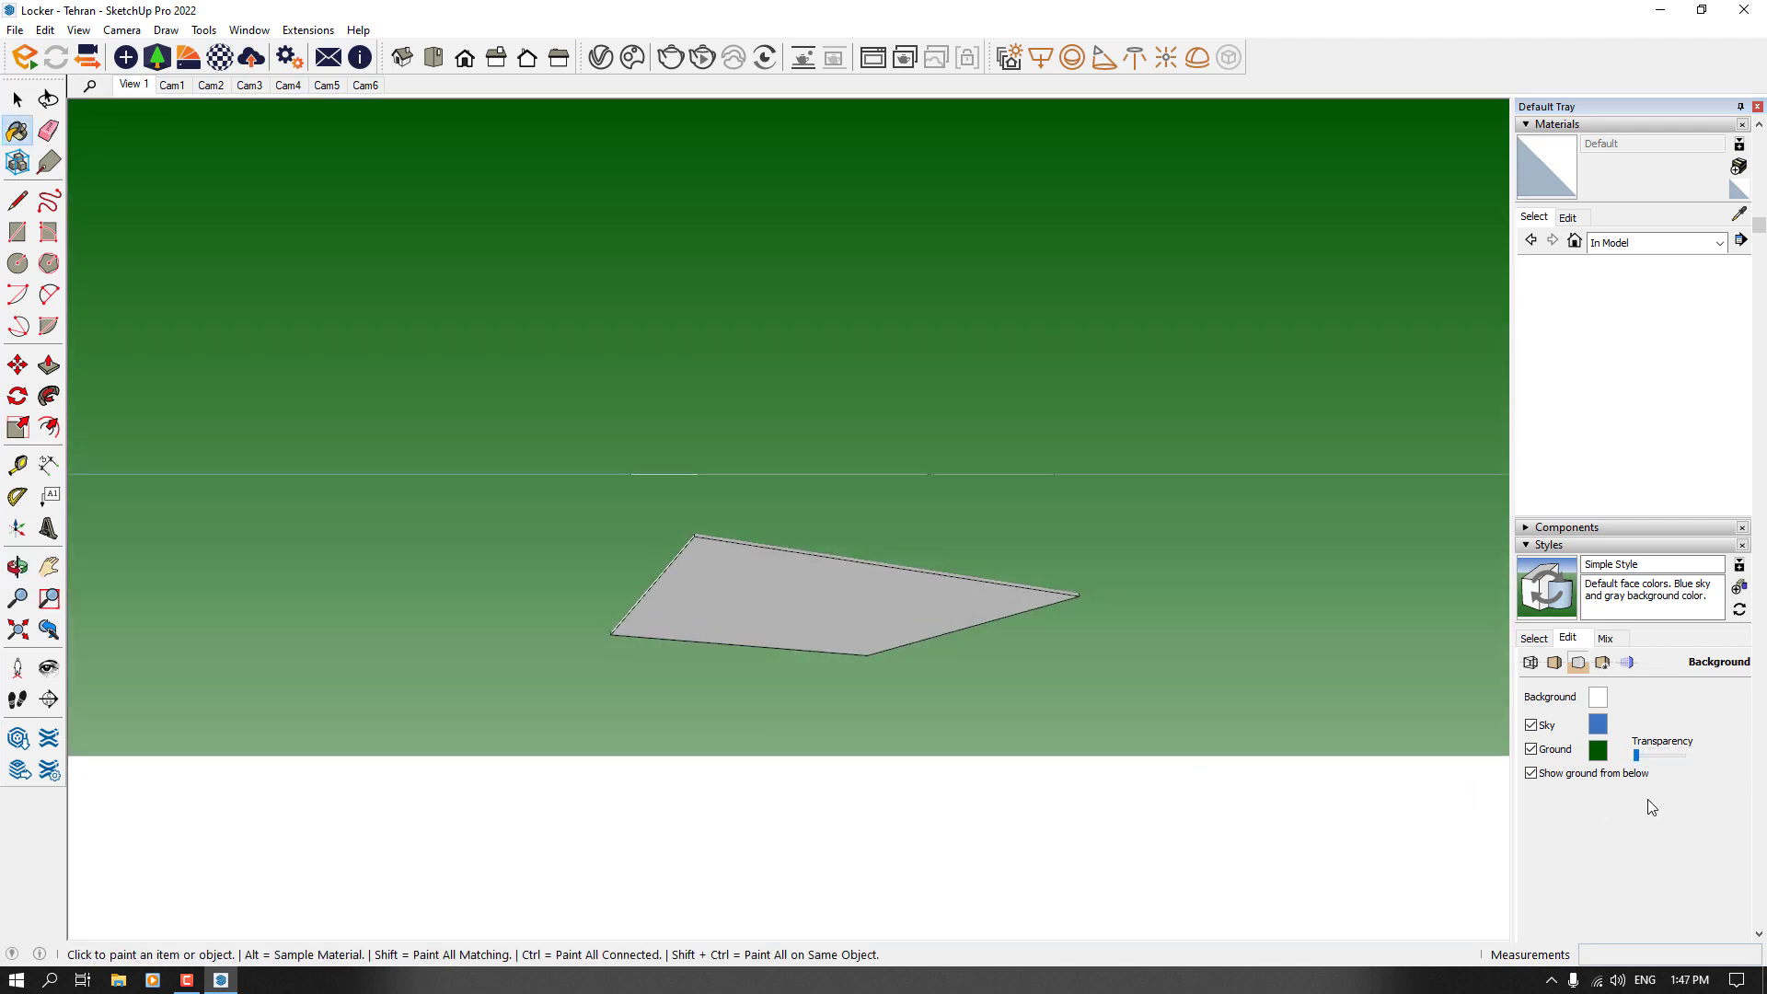
Step: Set the ground transparency to its maximum and inspect the room from below and above ground
{"action": "left_click_drag", "start_coordinate": [1636, 756], "coordinate": [1683, 757]}
{"action": "middle_click_drag", "start_coordinate": [1436, 598], "coordinate": [1167, 675]}
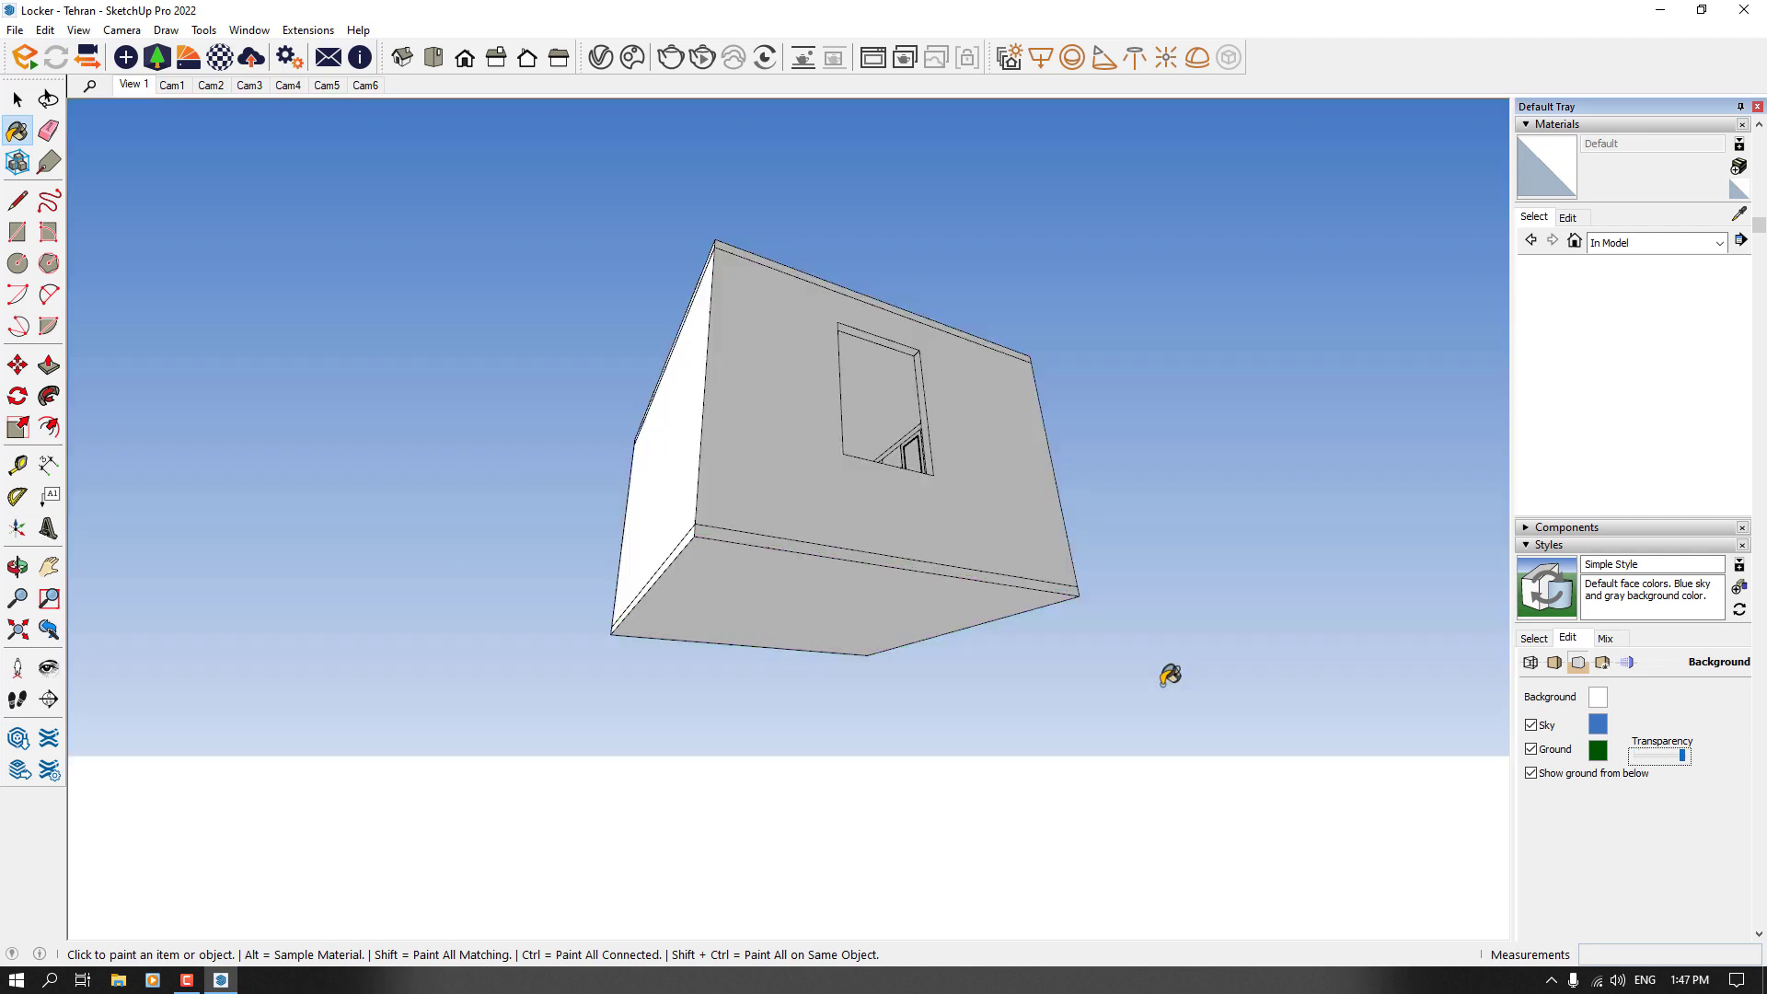
{"action": "mouse_move", "coordinate": [926, 564]}
{"action": "middle_mouse_down"}
{"action": "mouse_move", "coordinate": [920, 722]}
{"action": "mouse_move", "coordinate": [915, 529]}
{"action": "mouse_move", "coordinate": [915, 761]}
{"action": "mouse_move", "coordinate": [1012, 766]}
{"action": "middle_mouse_up"}
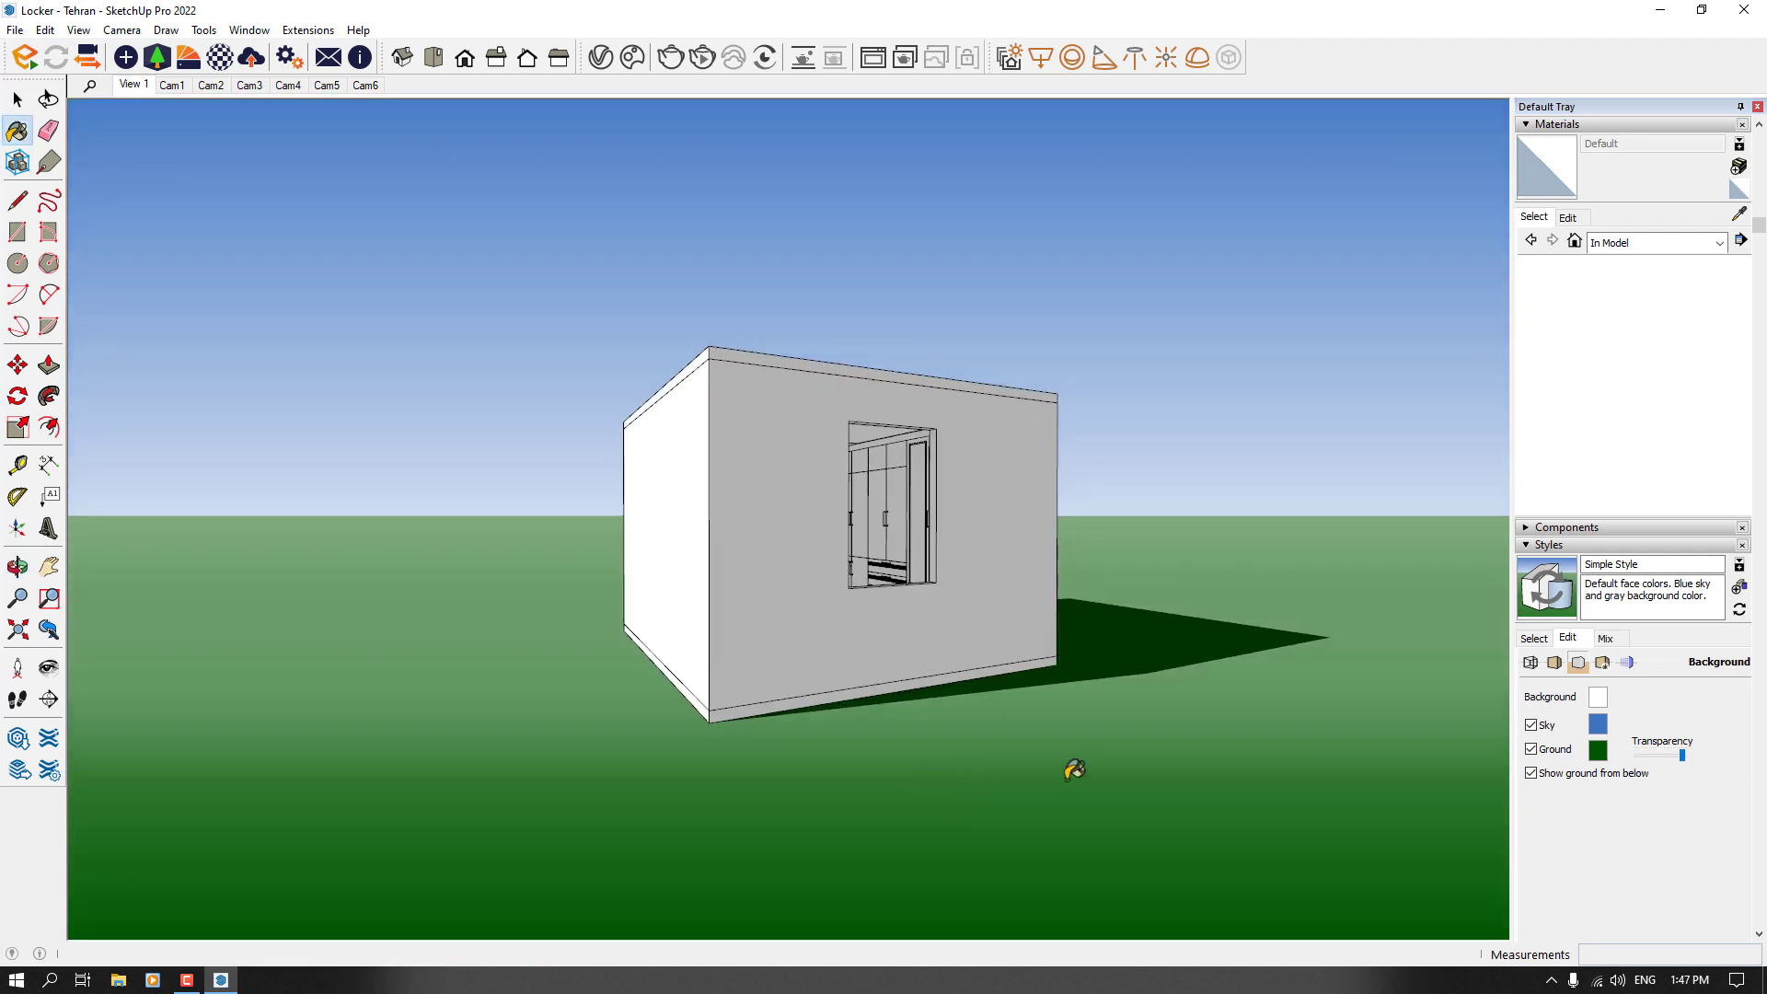
Step: Set the ground transparency to about the middle of its range and inspect the room's window side
{"action": "left_click", "coordinate": [1674, 762]}
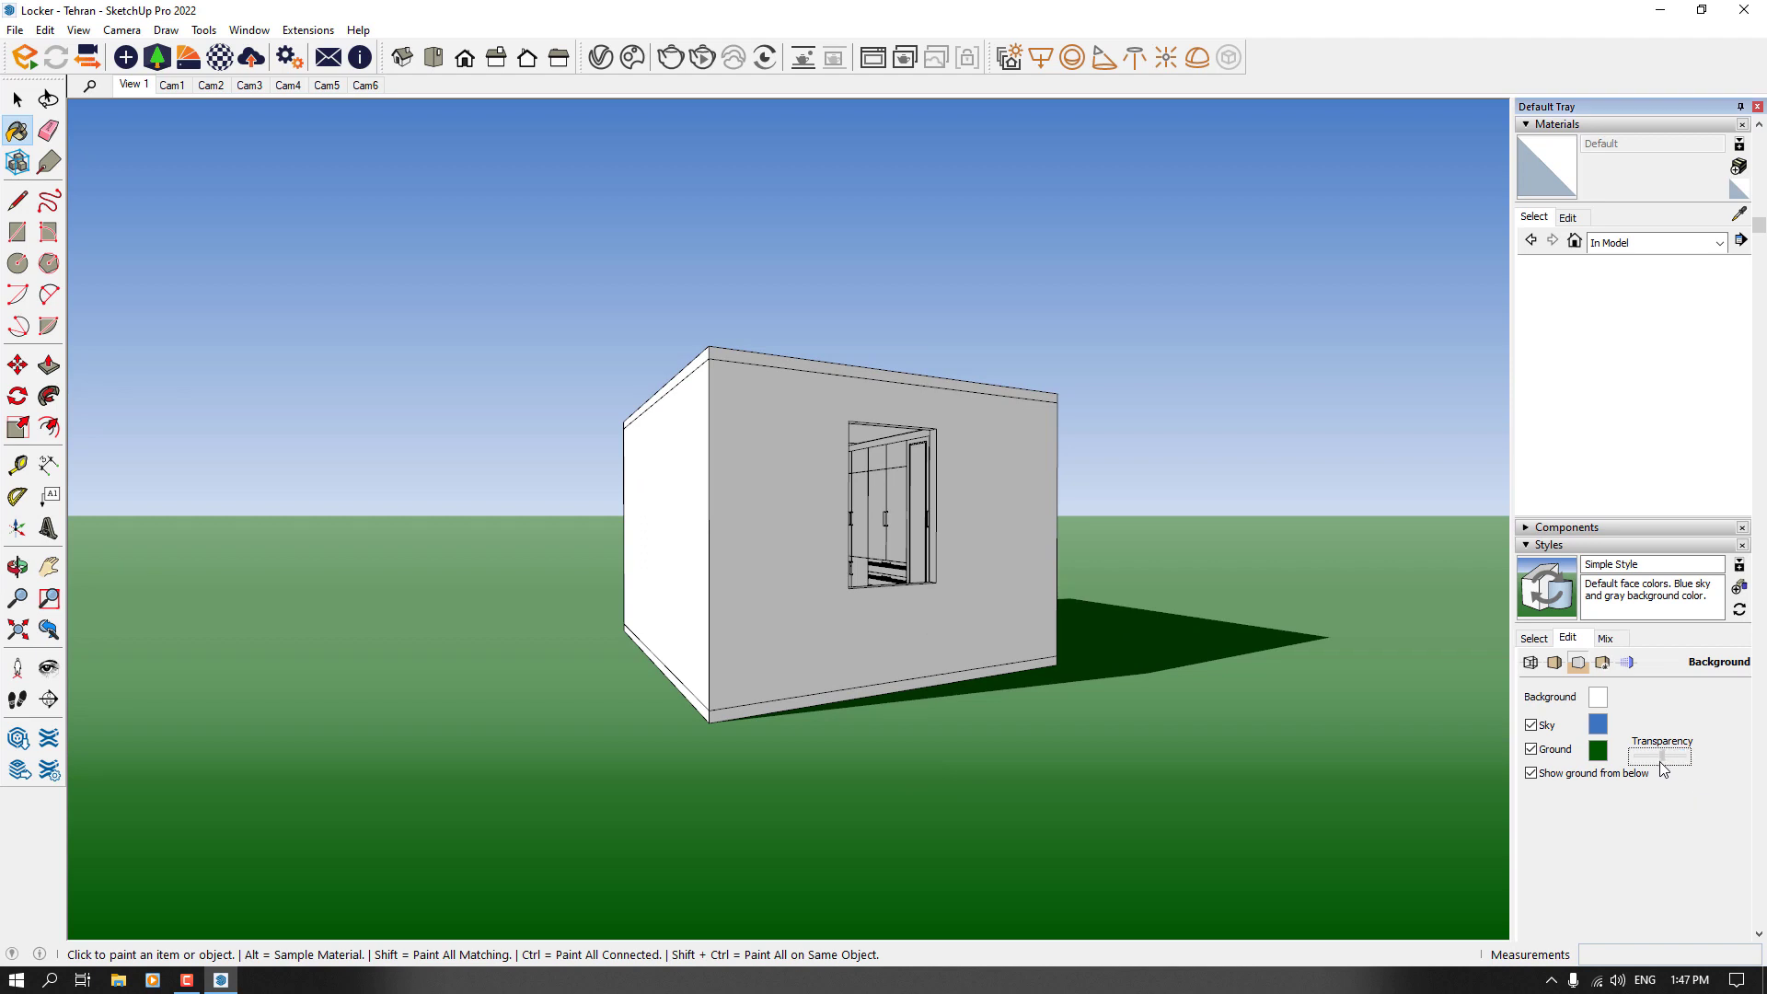
{"action": "mouse_move", "coordinate": [1282, 733]}
{"action": "middle_mouse_down"}
{"action": "mouse_move", "coordinate": [1211, 675]}
{"action": "mouse_move", "coordinate": [1200, 599]}
{"action": "mouse_move", "coordinate": [1234, 745]}
{"action": "mouse_move", "coordinate": [924, 769]}
{"action": "middle_mouse_up"}
{"action": "scroll", "coordinate": [947, 656], "scroll_direction": "up", "scroll_amount": 3}
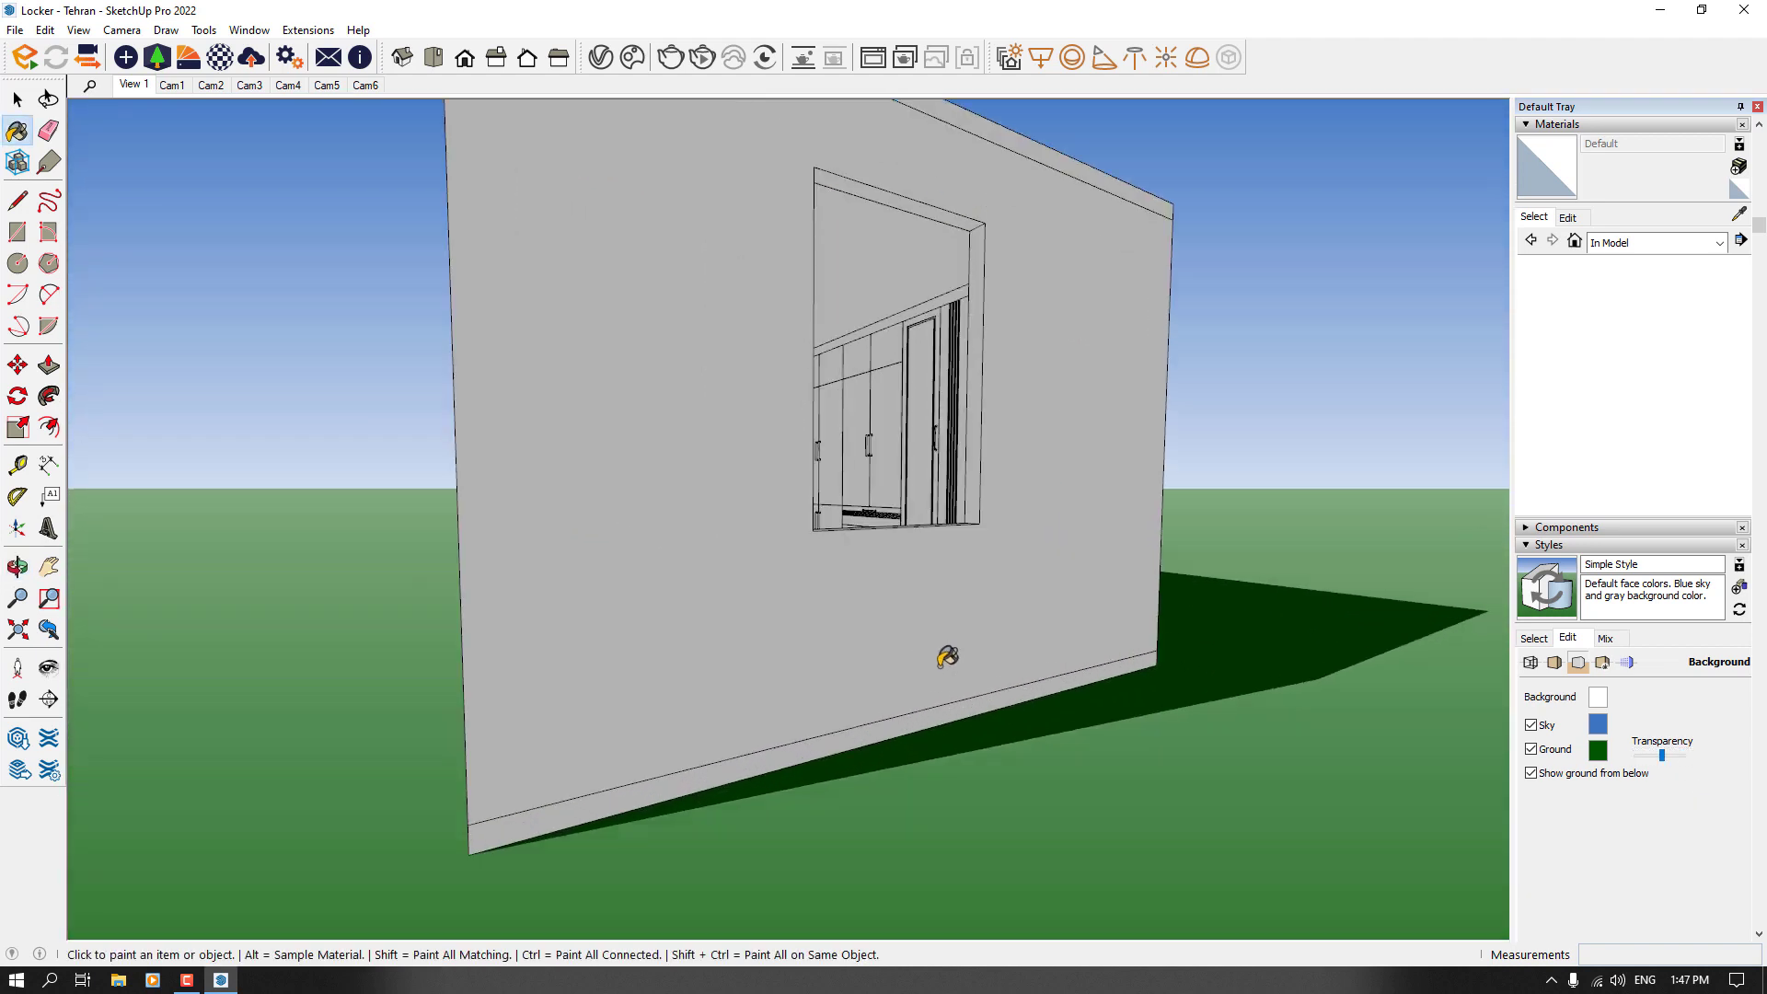
Step: Add the New Logo Design image from D:\All Projects\Brand & Watermarks as a watermark to the style
{"action": "left_click", "coordinate": [1602, 664]}
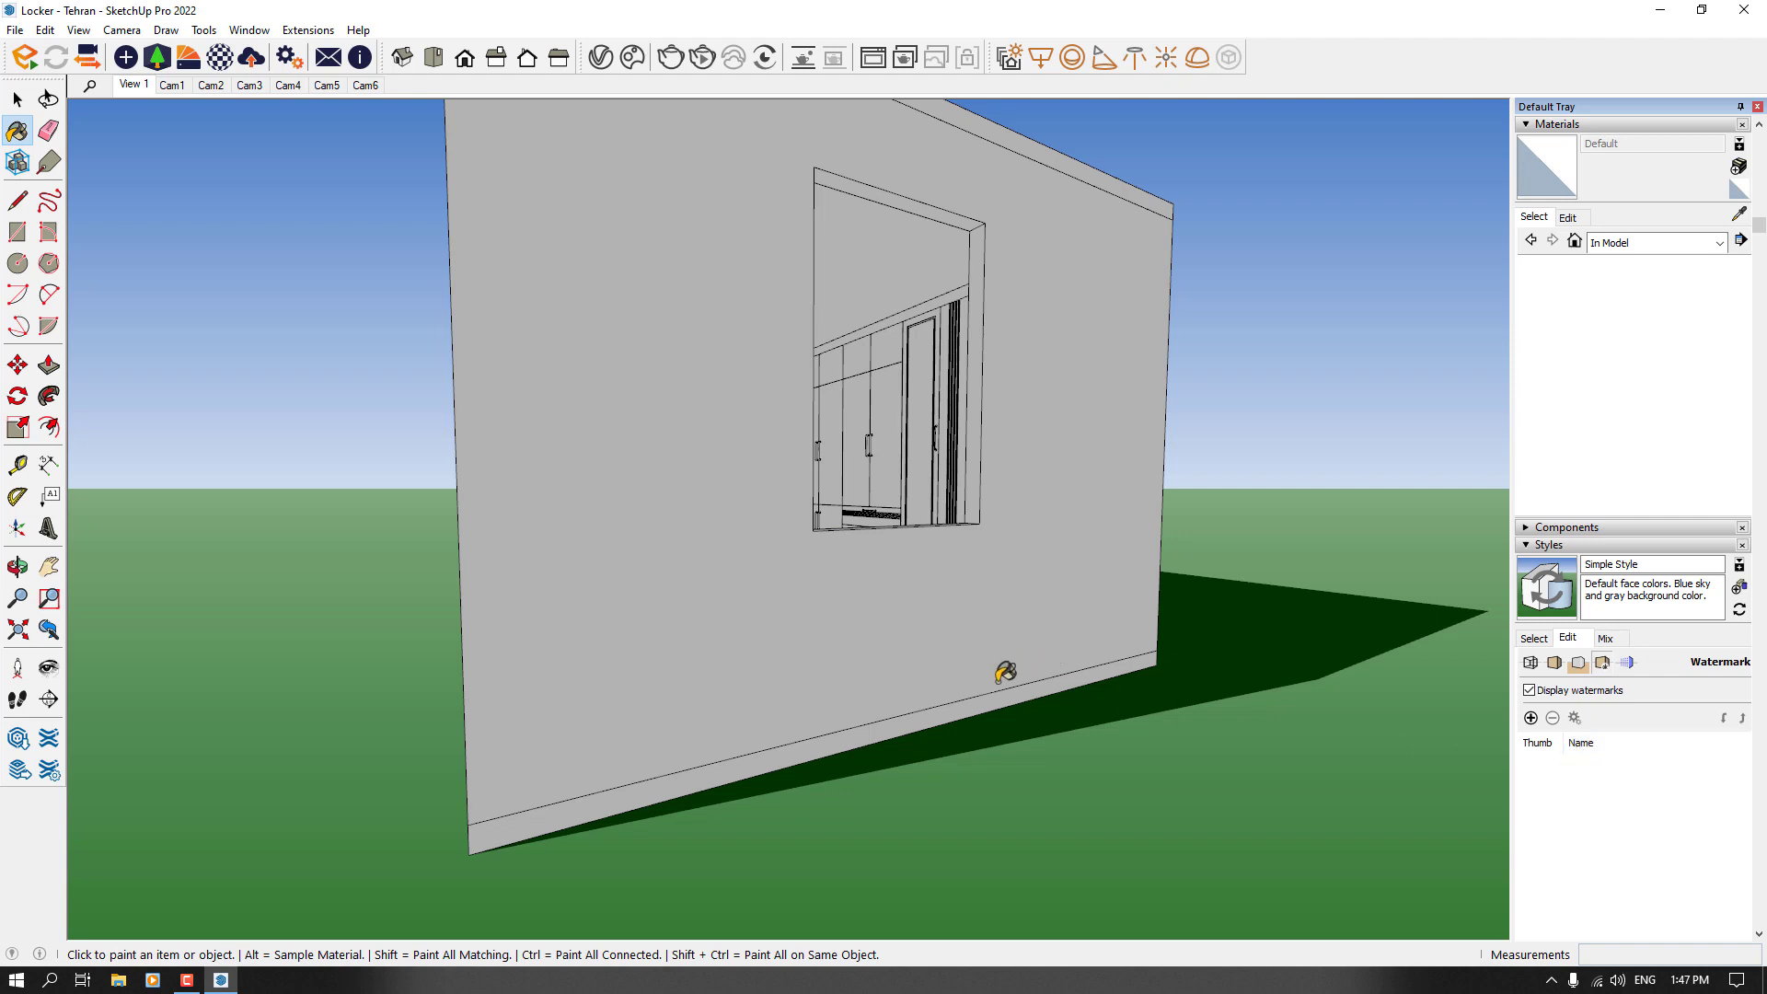
{"action": "left_click", "coordinate": [1531, 718]}
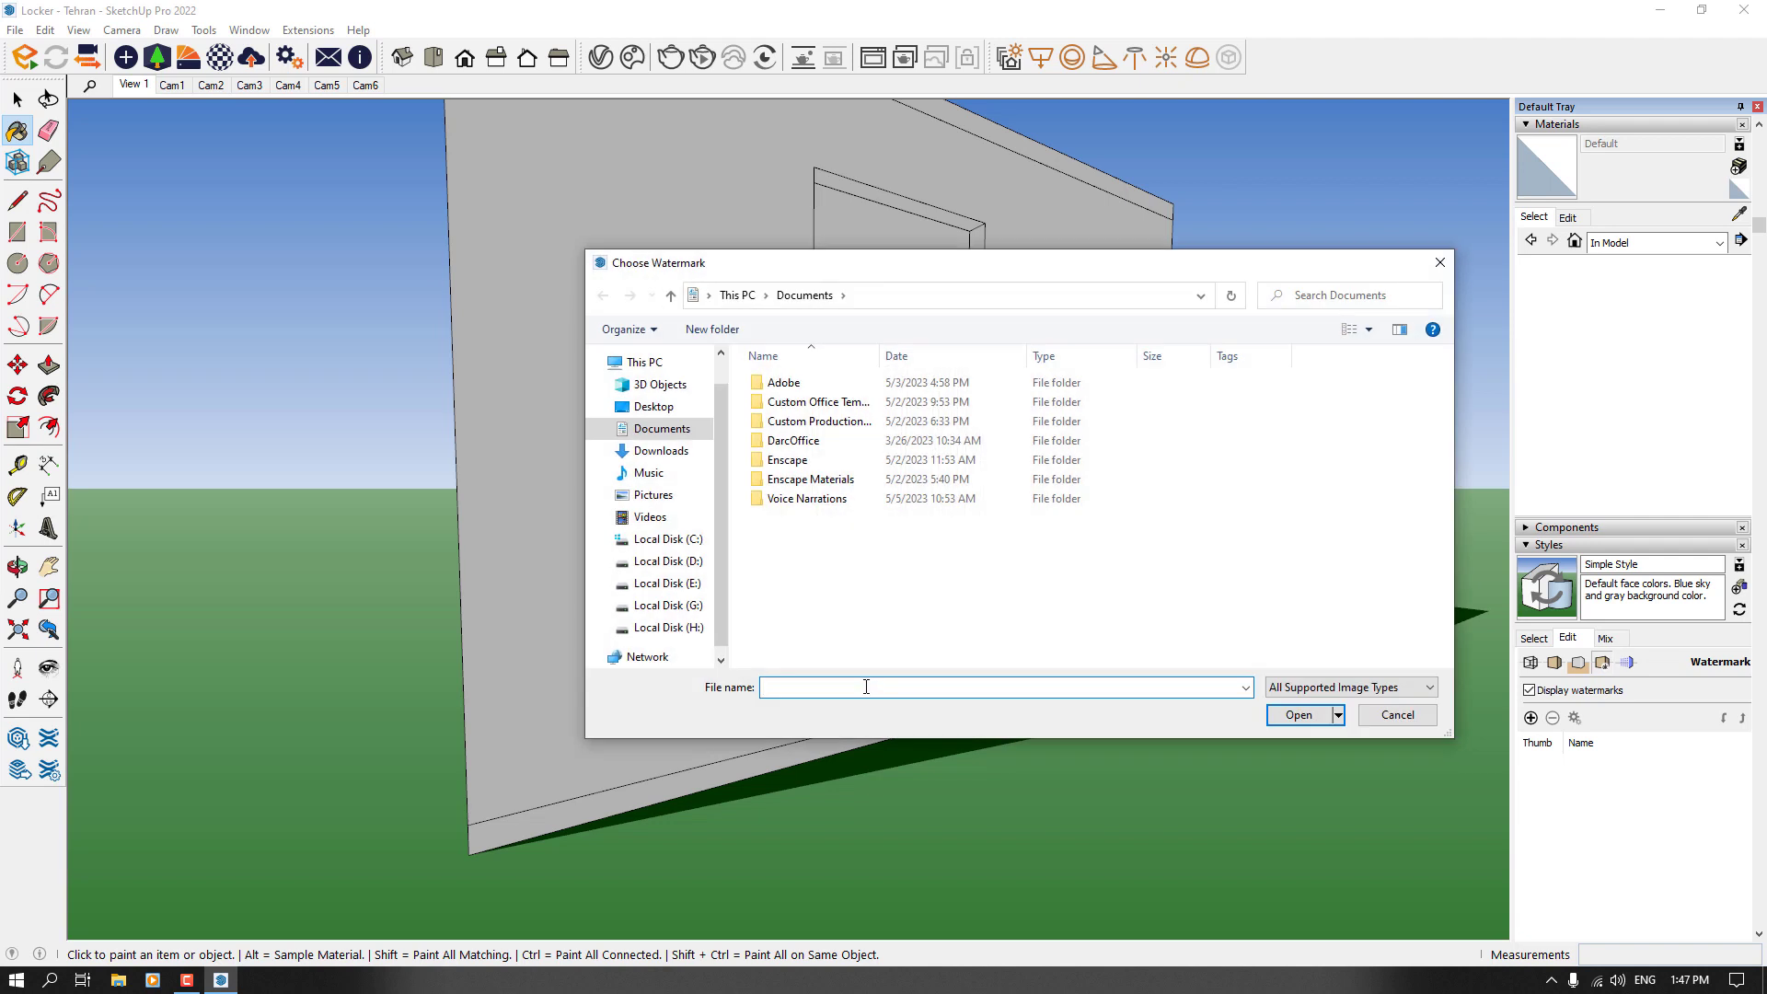
{"action": "left_click", "coordinate": [671, 562]}
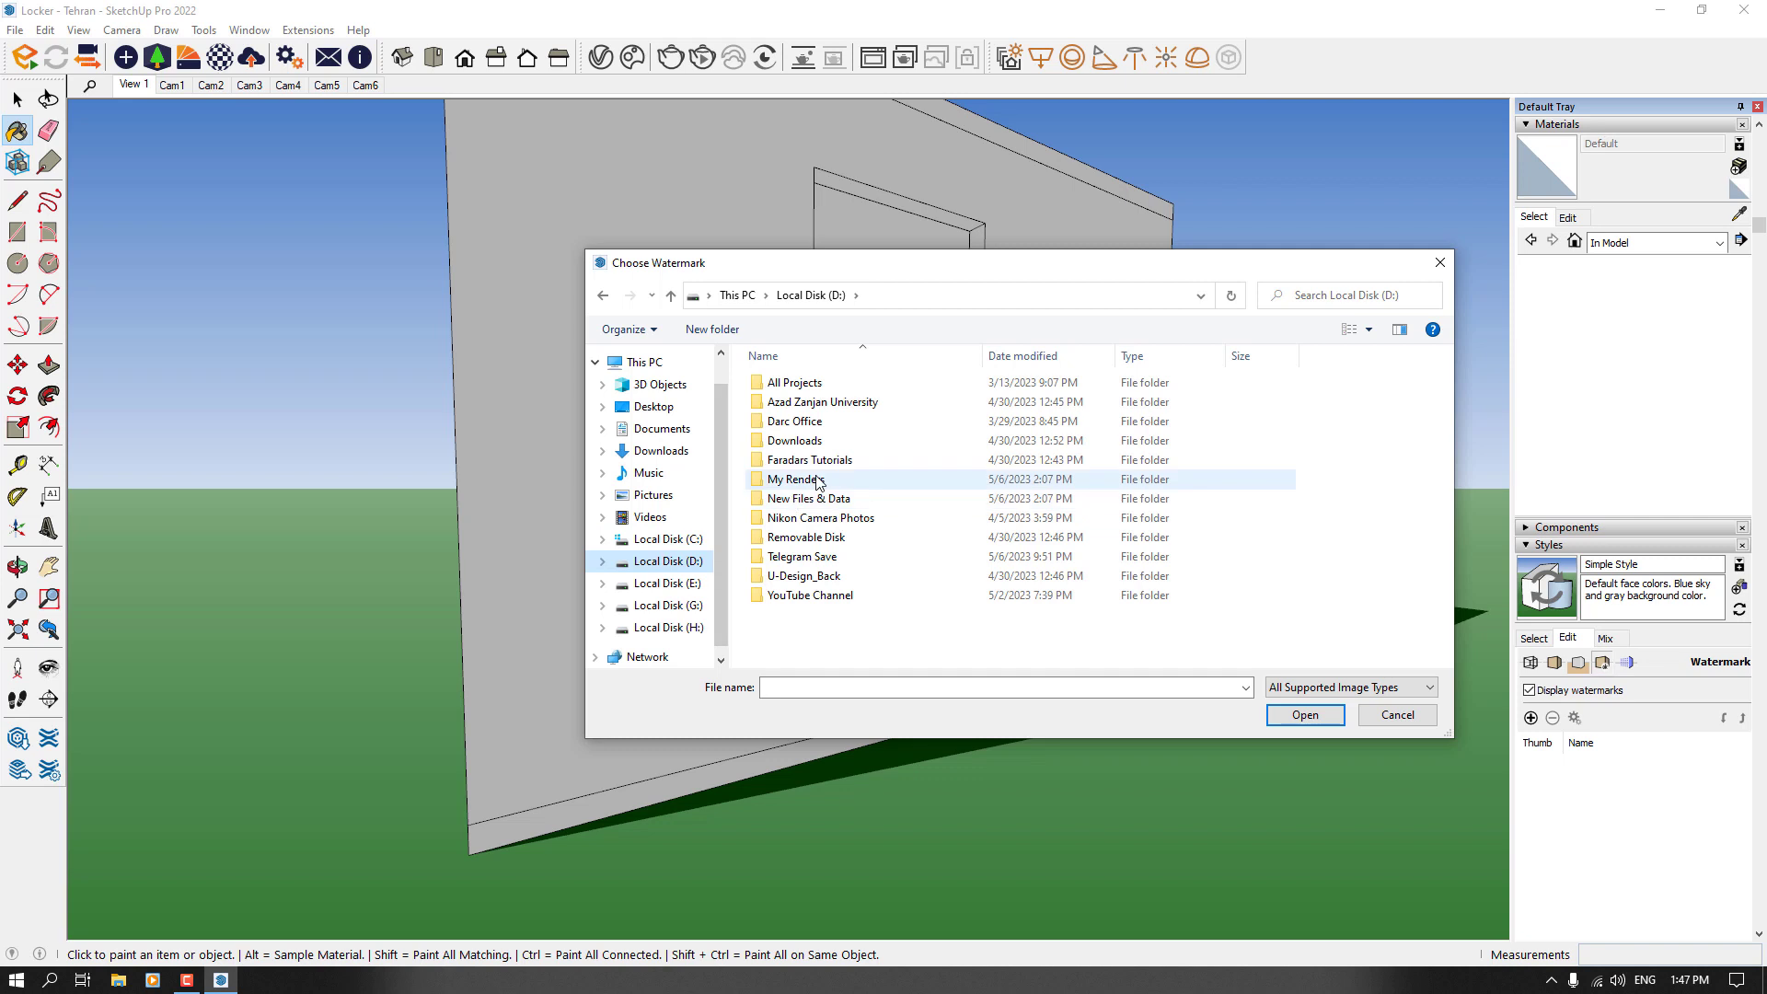
{"action": "double_click", "coordinate": [819, 383]}
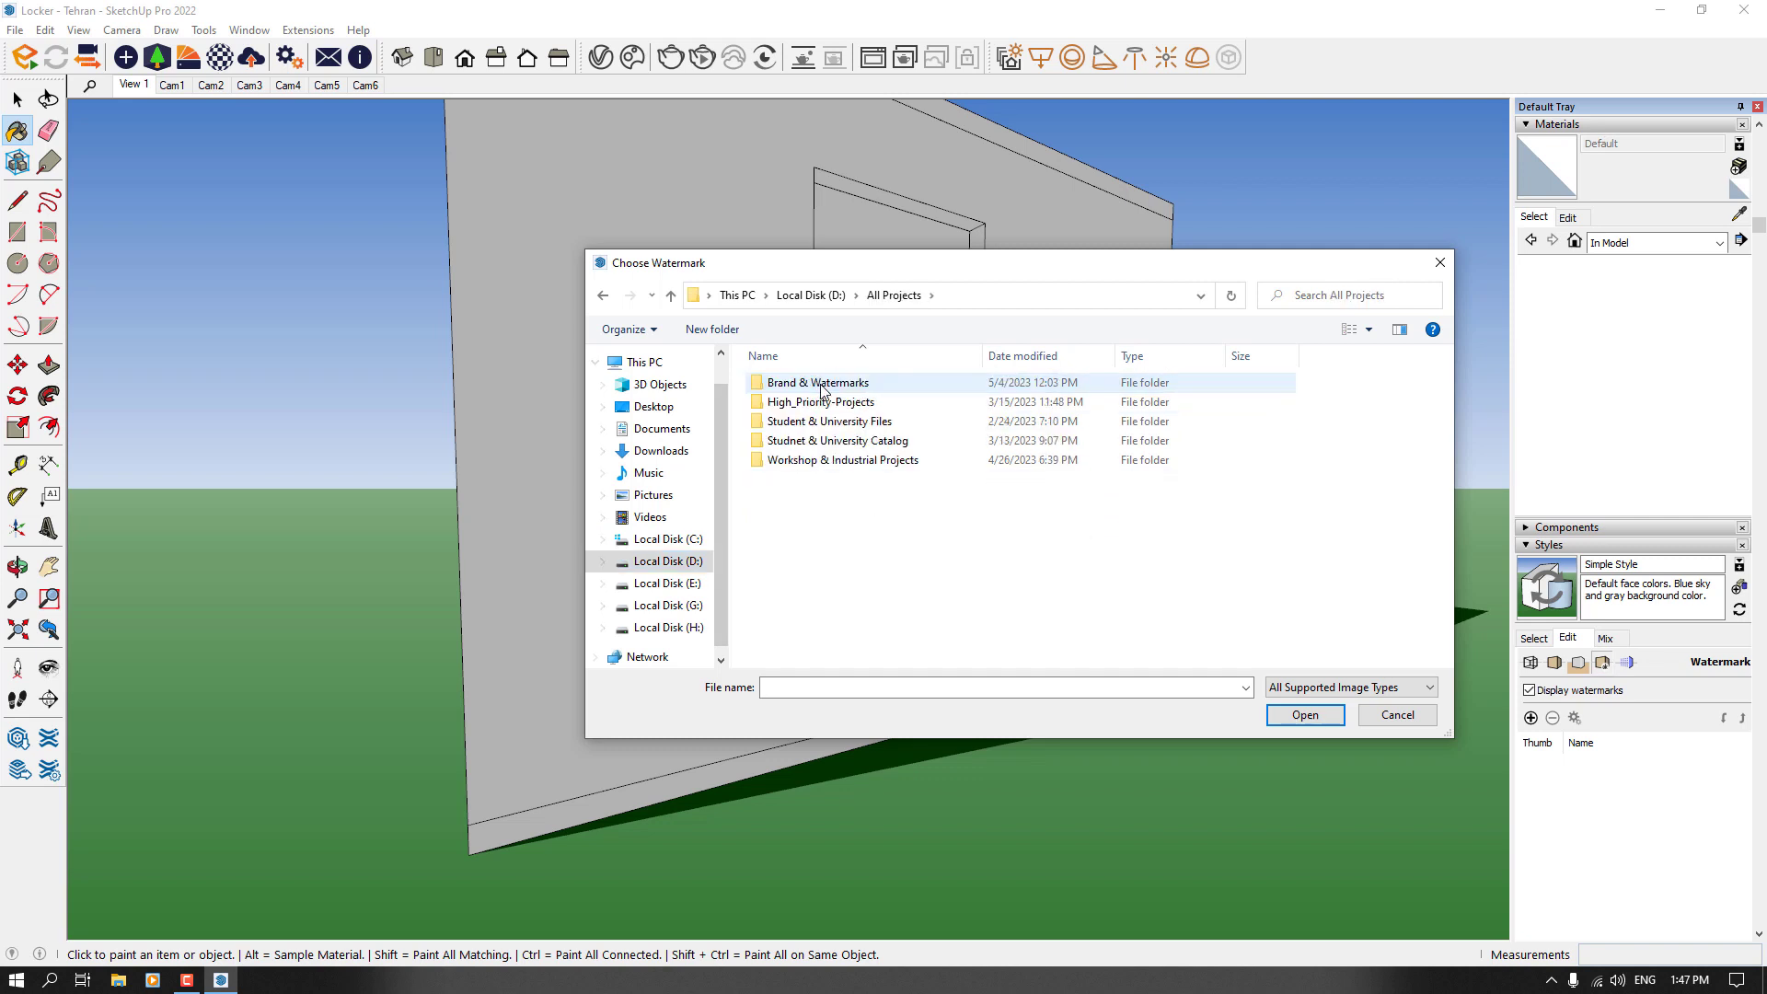
{"action": "double_click", "coordinate": [820, 385]}
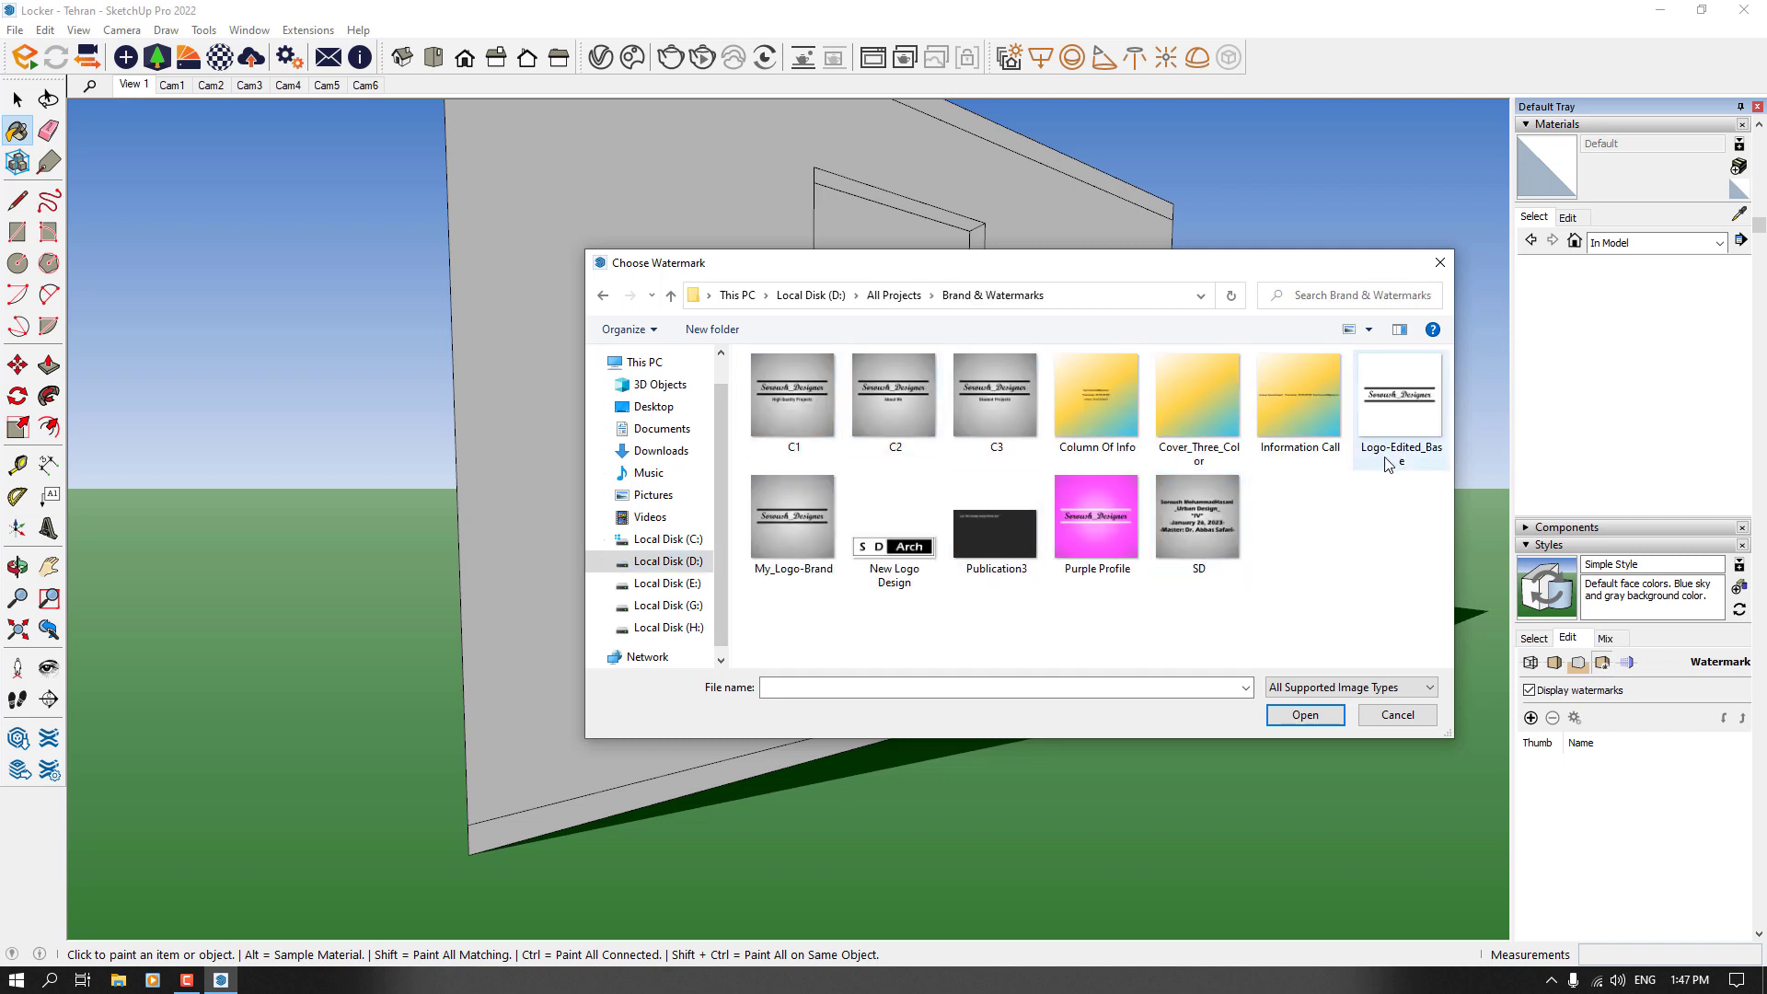
{"action": "double_click", "coordinate": [909, 577]}
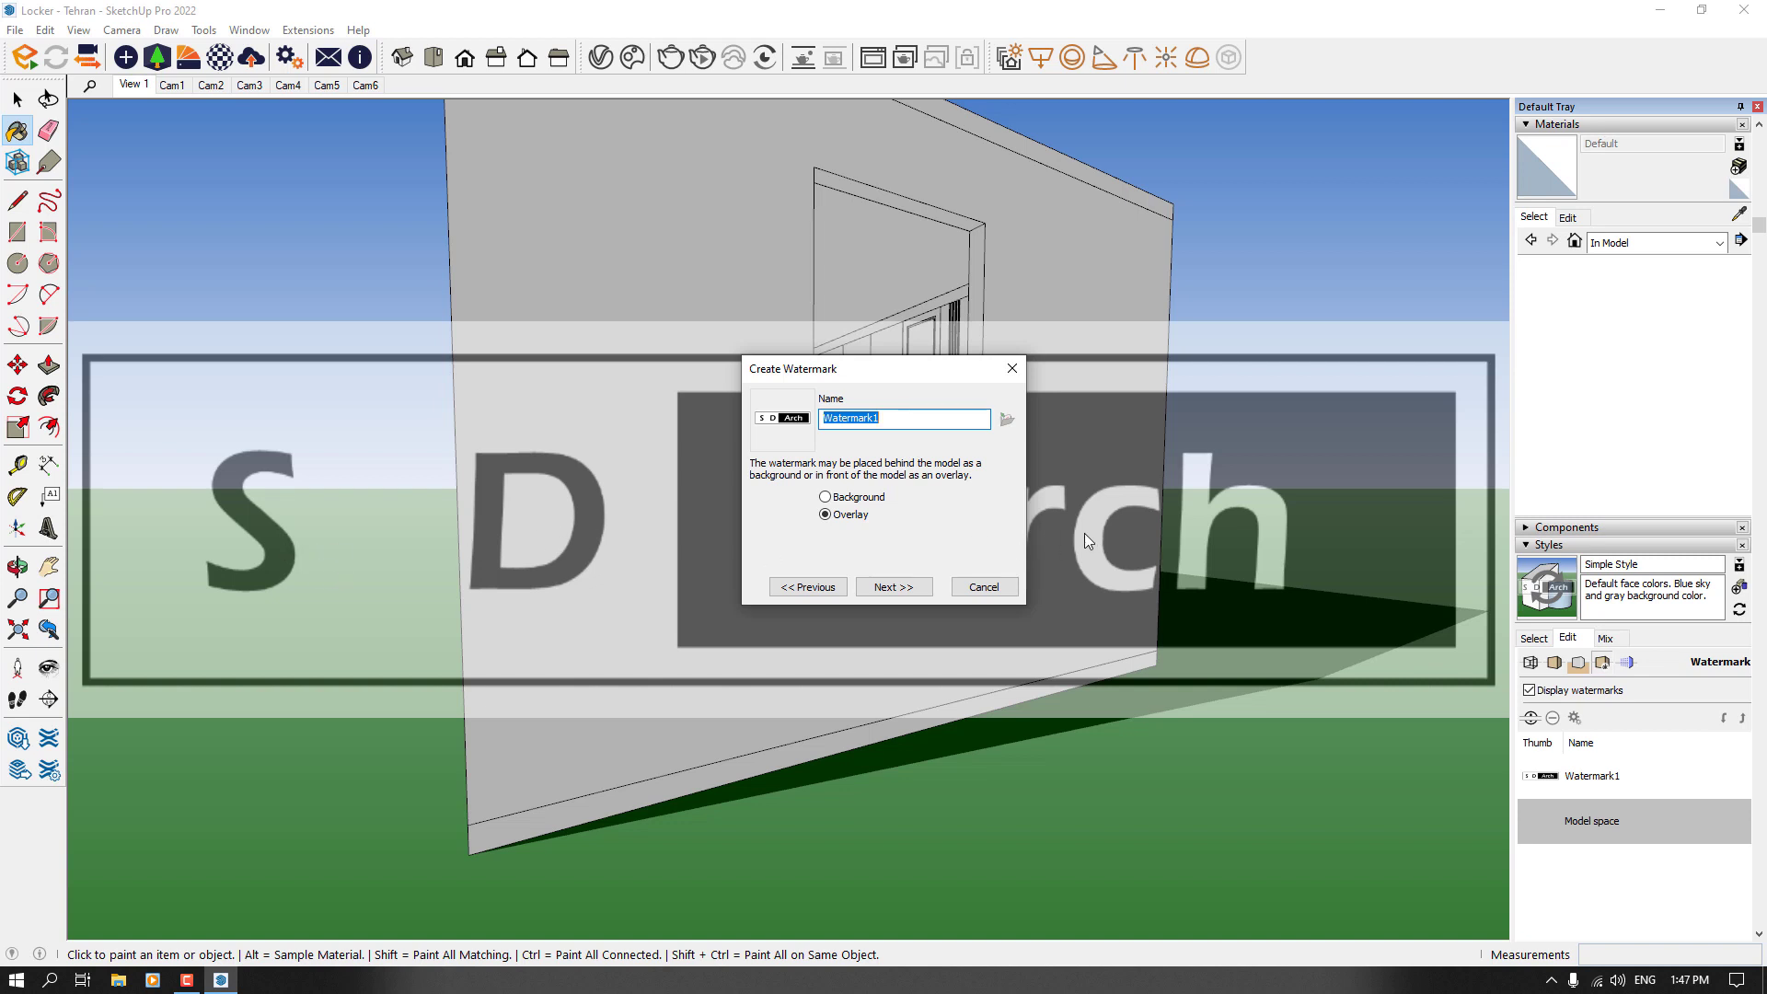
Step: Preview the logo watermark as a background, place it as an overlay, and continue to its mask and blend settings
{"action": "left_click", "coordinate": [828, 501]}
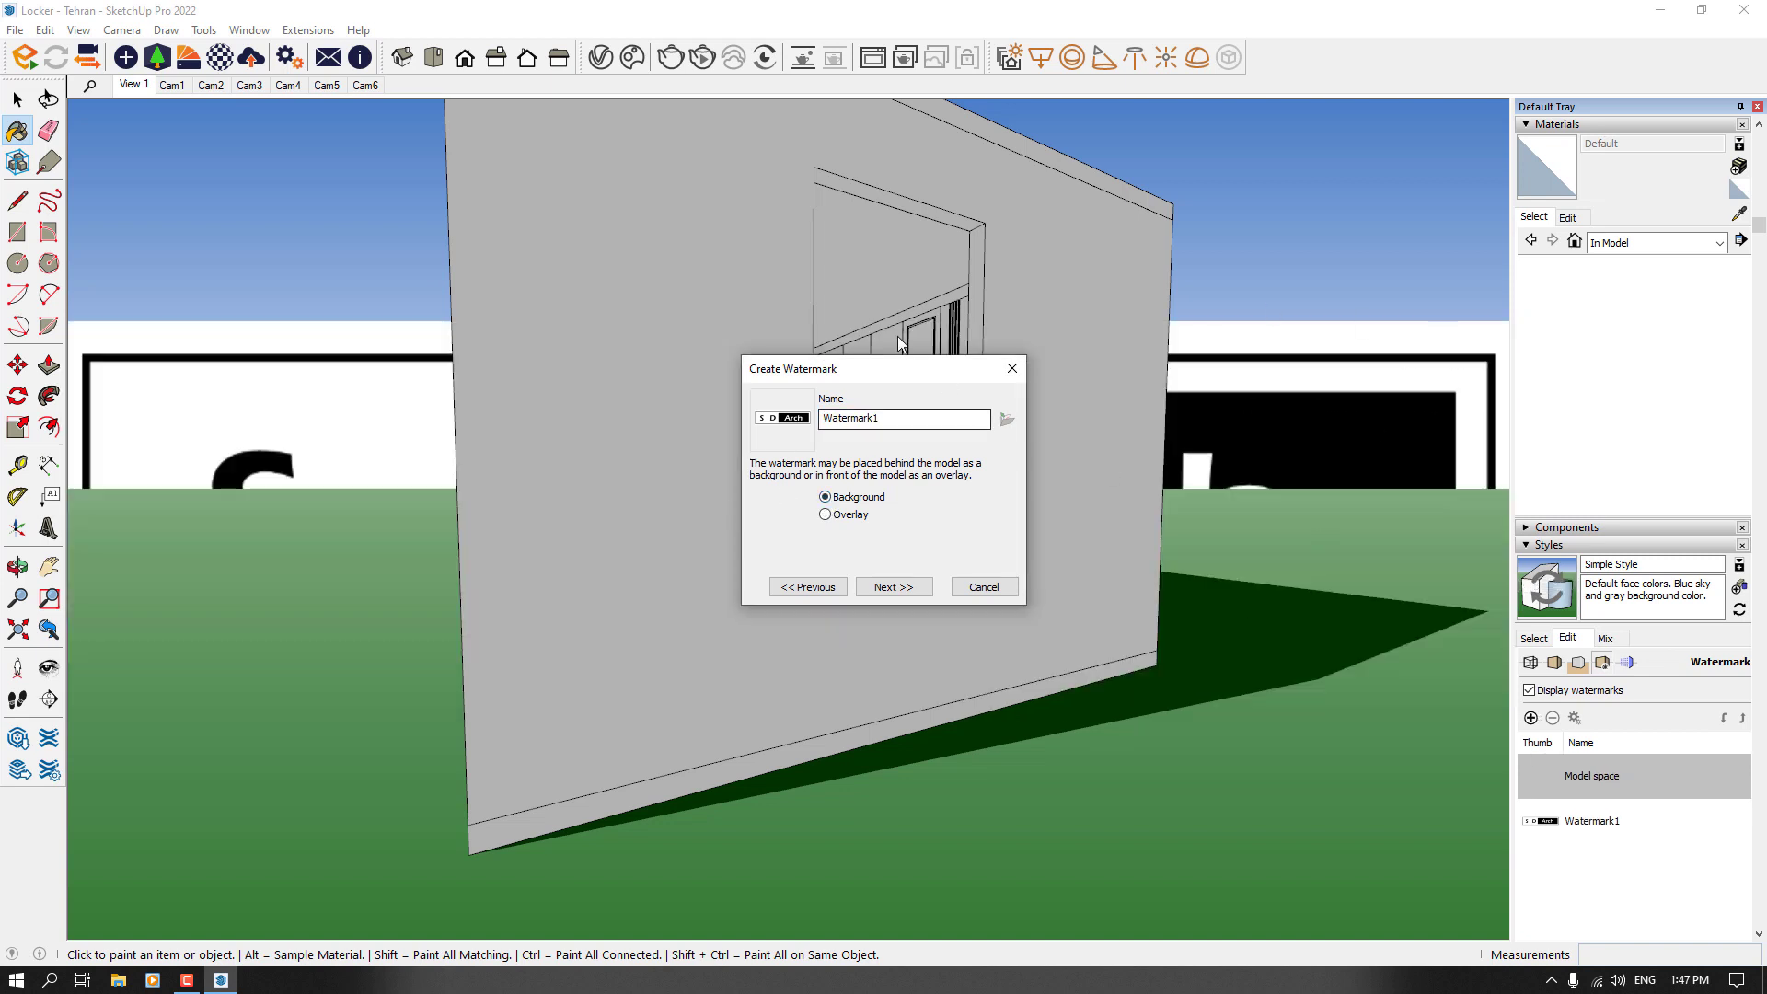
{"action": "left_click", "coordinate": [826, 514]}
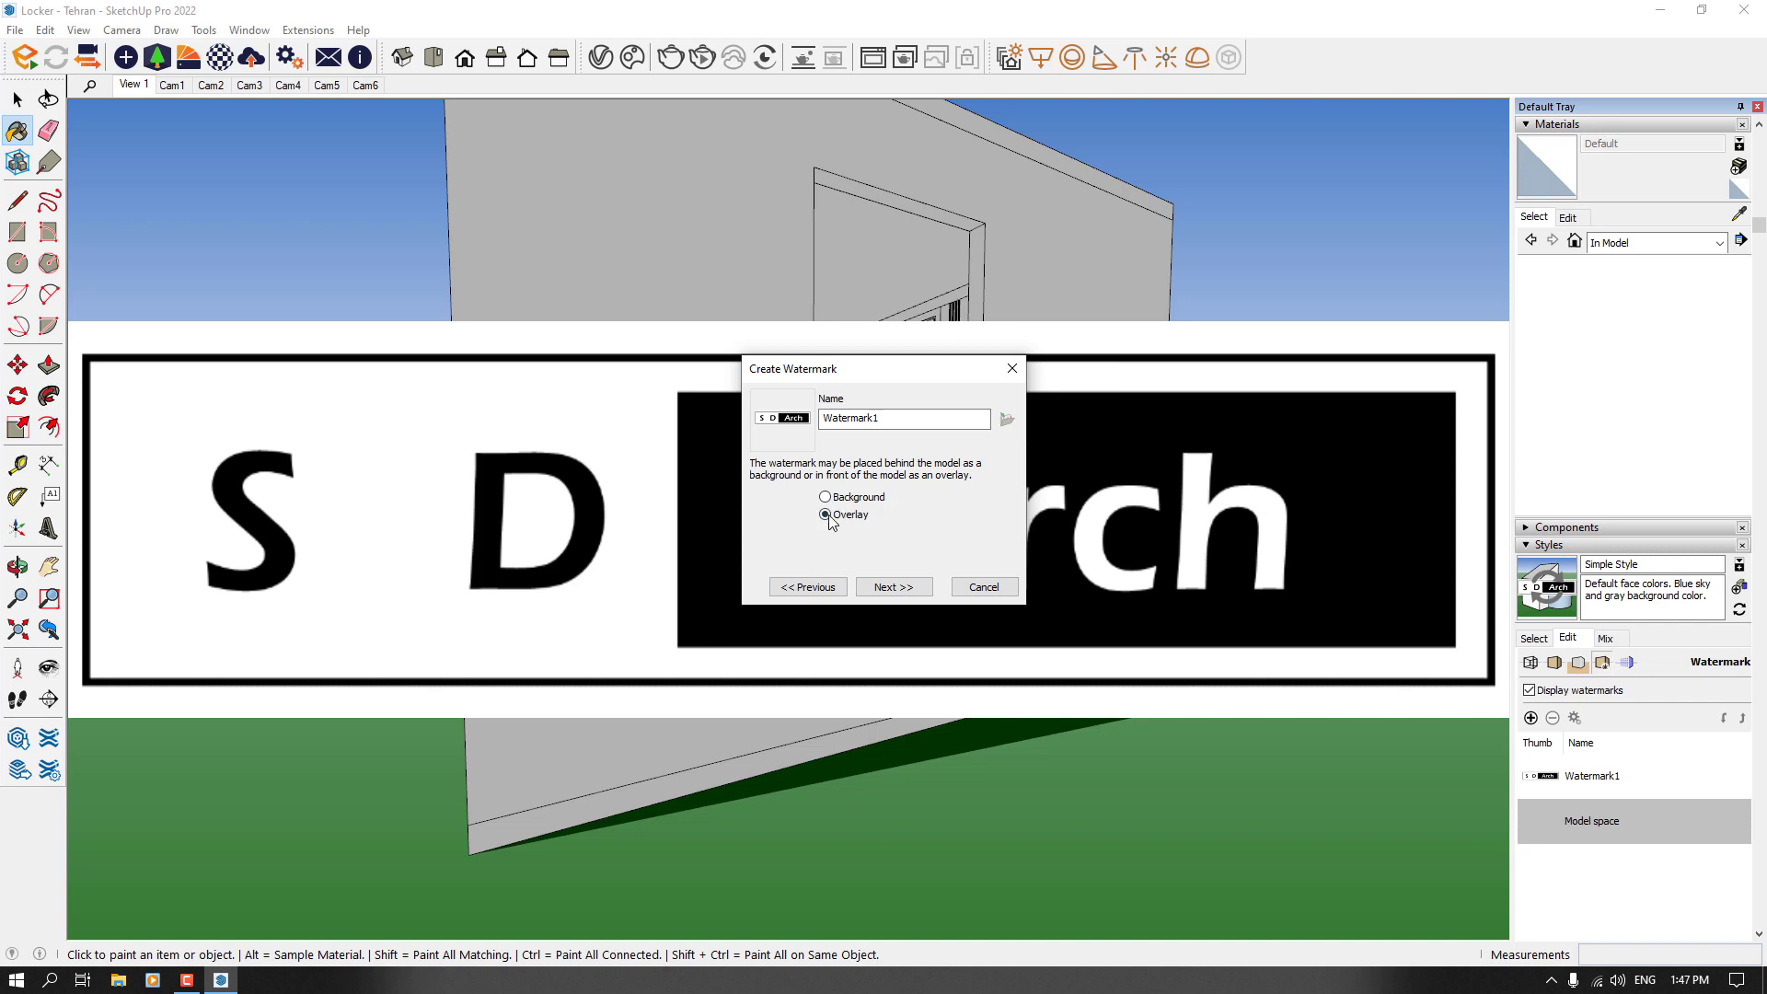
{"action": "left_click_drag", "start_coordinate": [886, 419], "coordinate": [770, 411]}
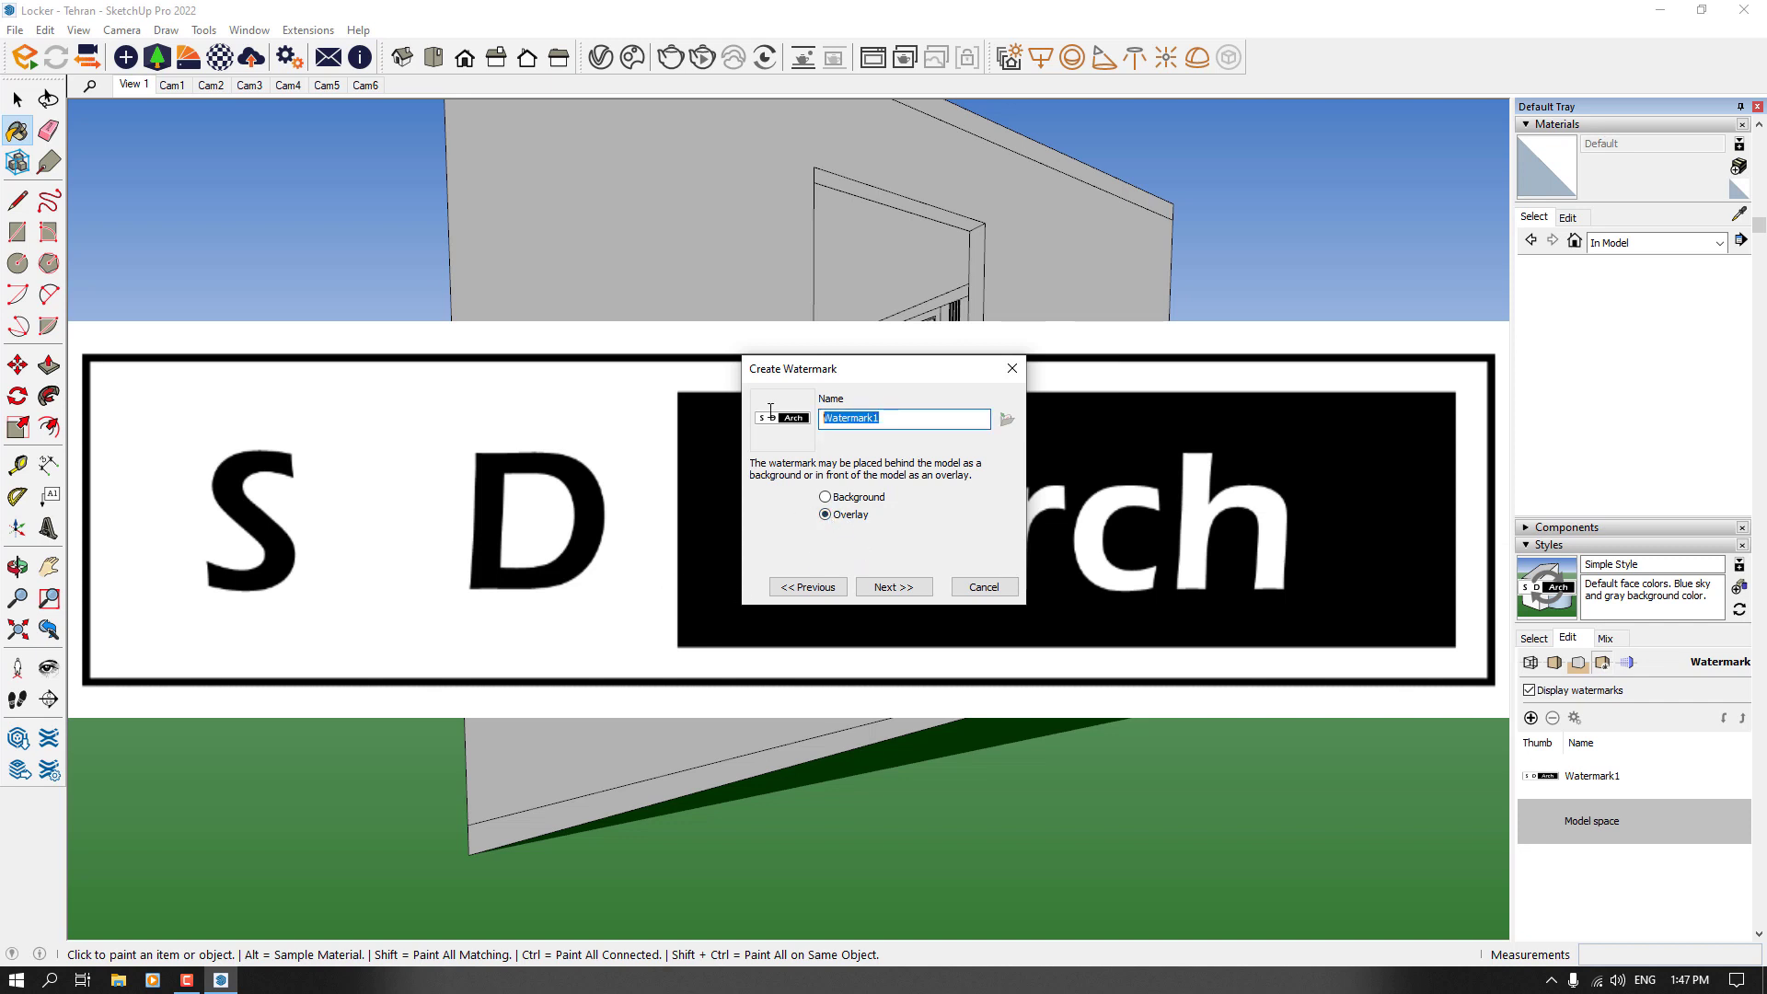
{"action": "left_click", "coordinate": [916, 589]}
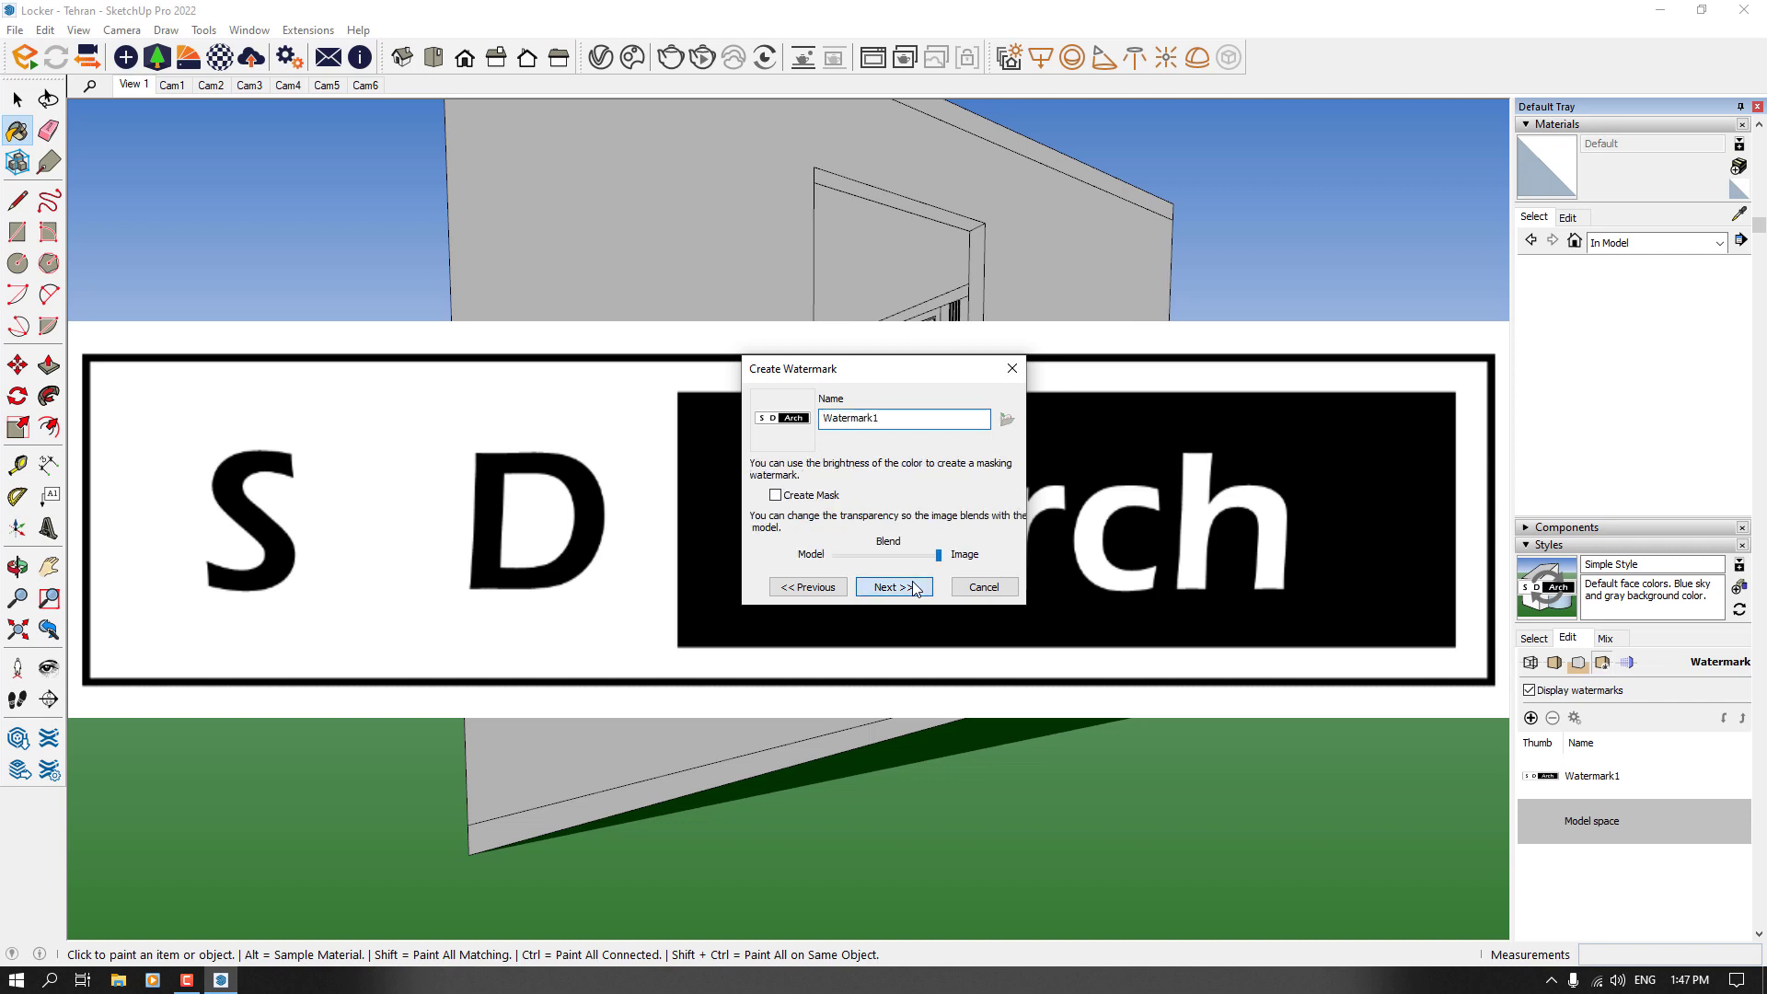
Step: Turn on Create Mask for the watermark, try different blend levels, and set the blend about midway between model and image
{"action": "left_click", "coordinate": [776, 496]}
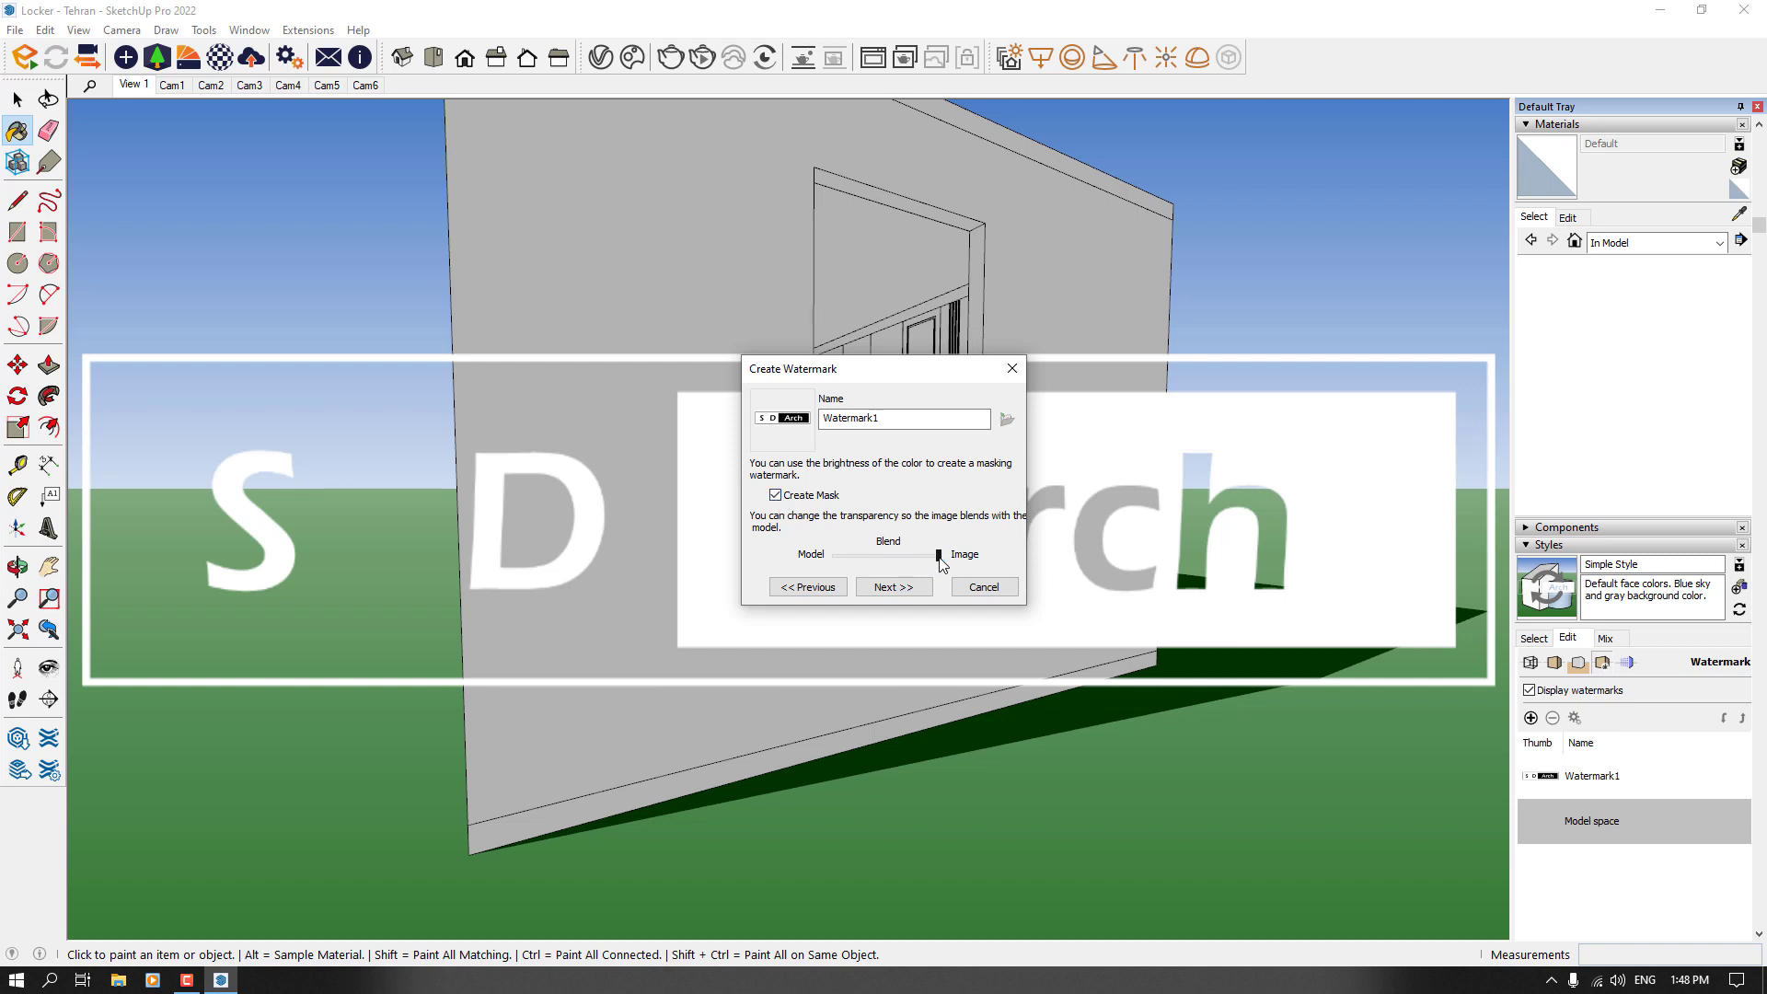
{"action": "left_click_drag", "start_coordinate": [939, 556], "coordinate": [872, 558]}
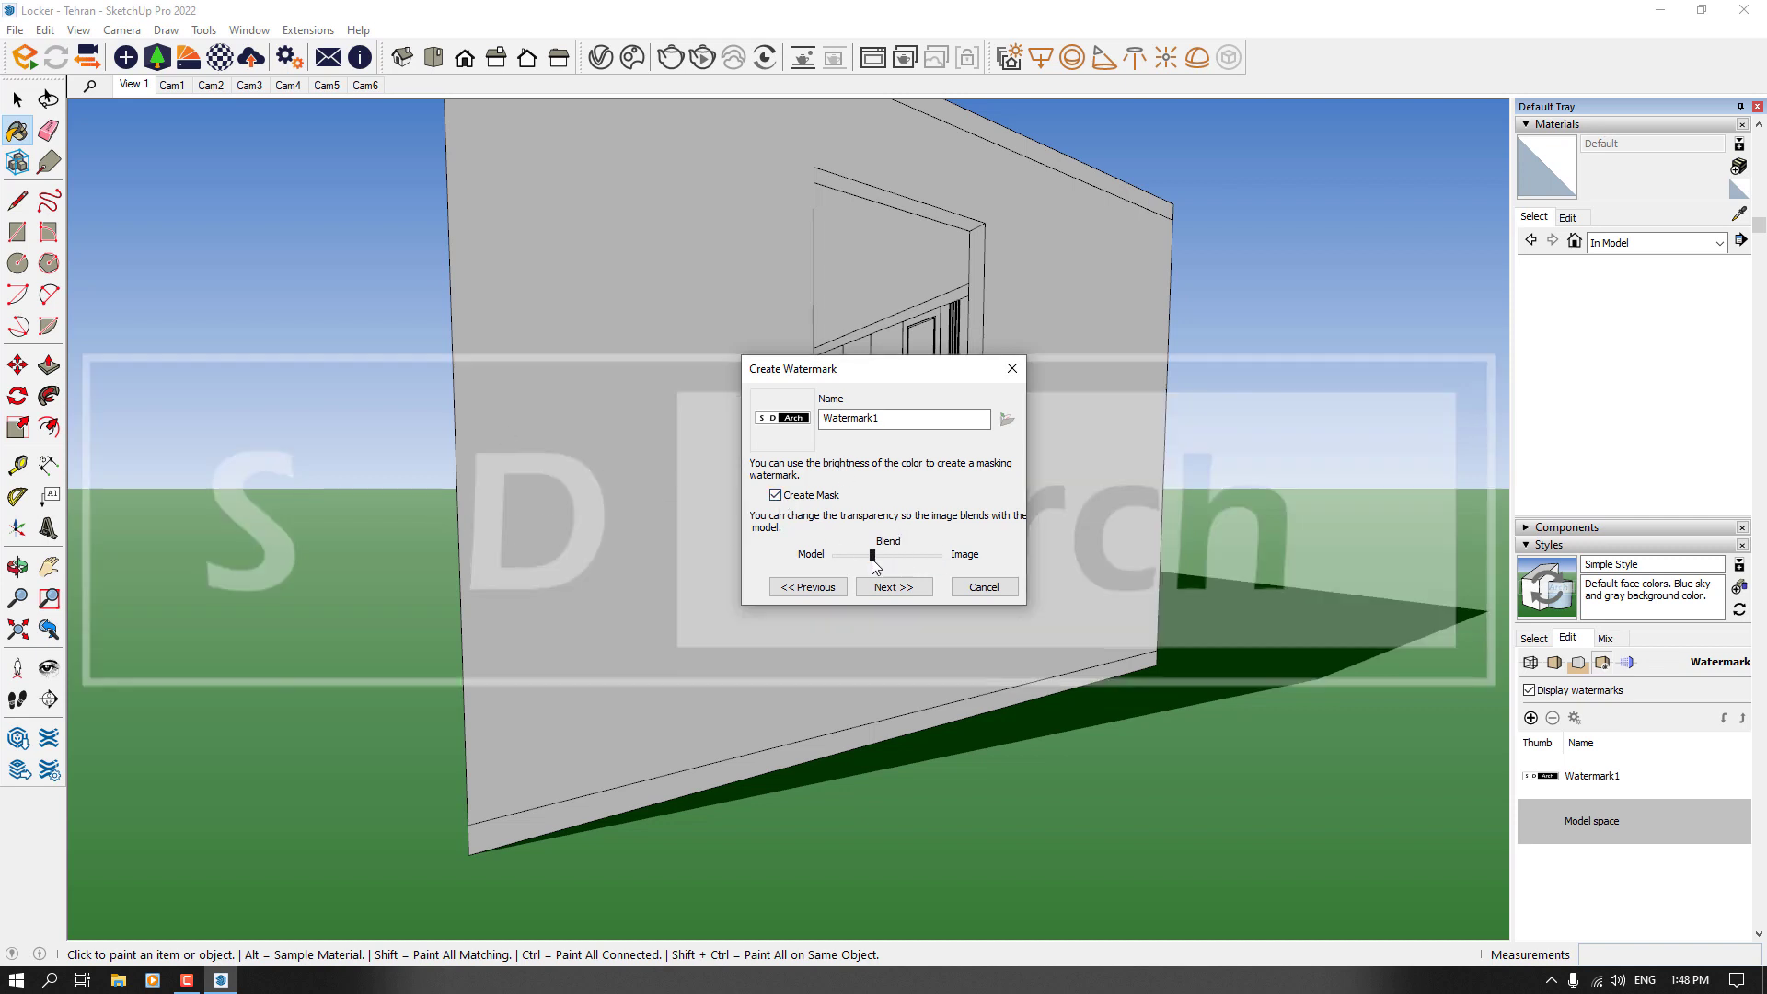
{"action": "left_click_drag", "start_coordinate": [897, 555], "coordinate": [890, 556]}
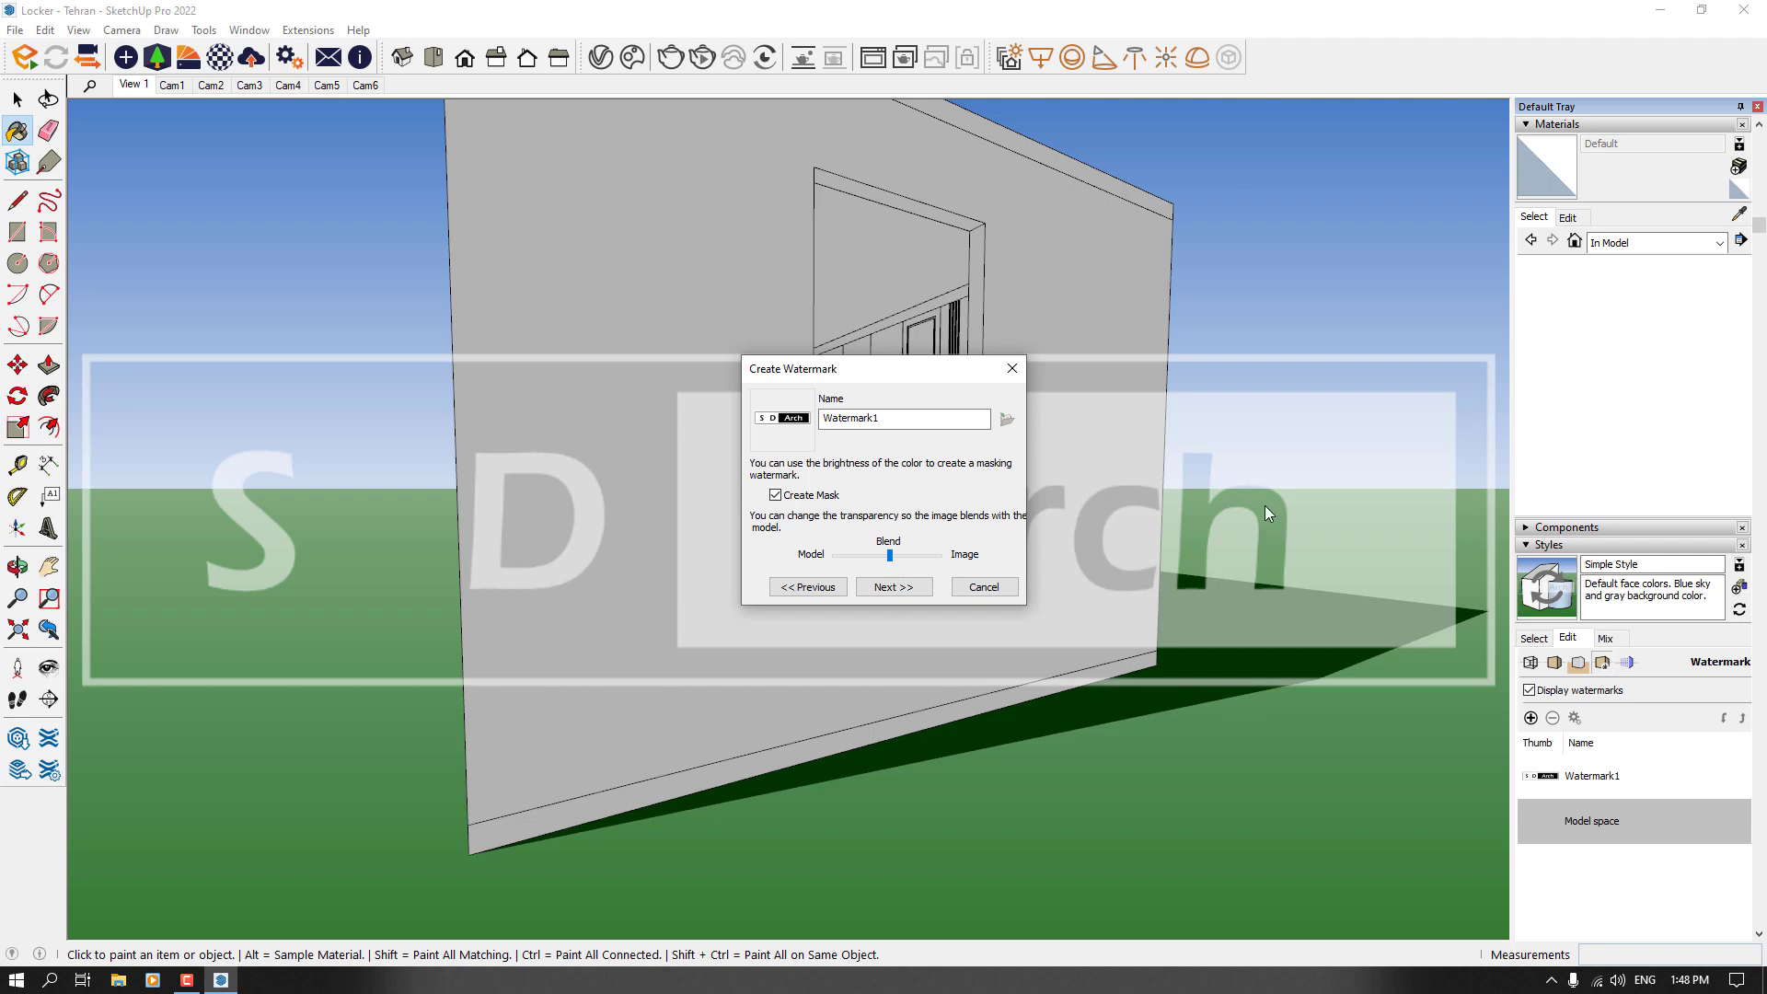
{"action": "left_click_drag", "start_coordinate": [892, 556], "coordinate": [836, 563]}
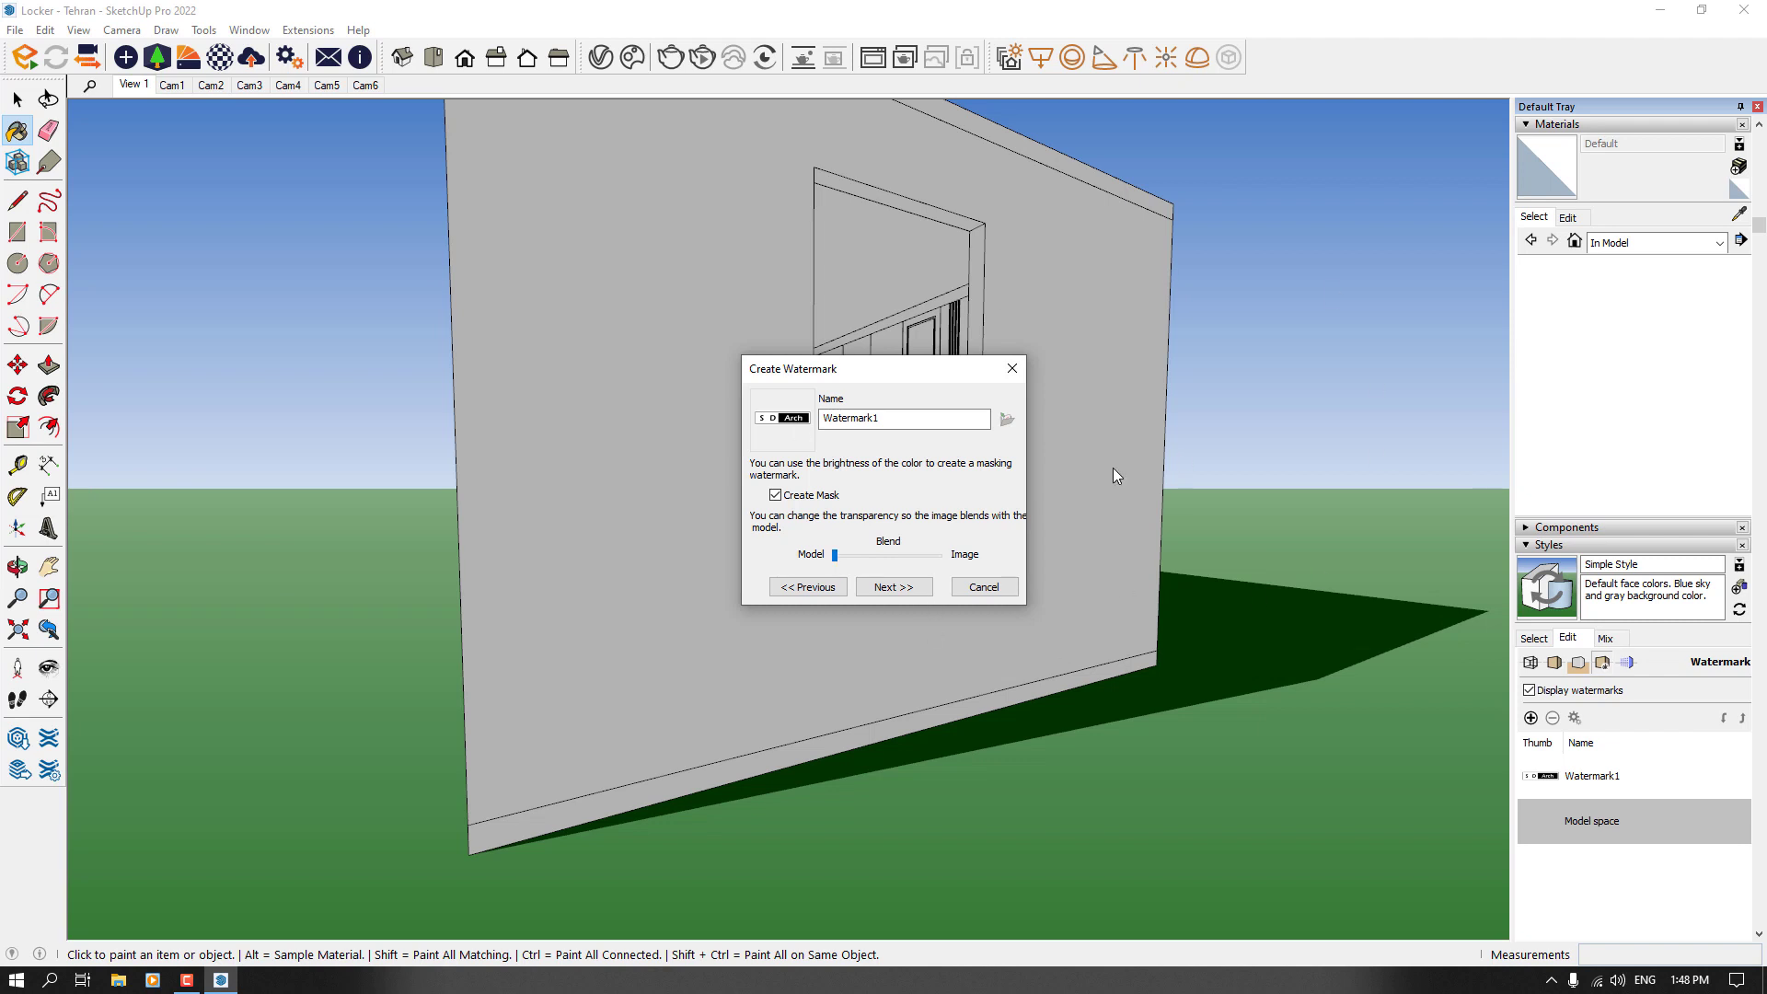
{"action": "left_click", "coordinate": [883, 557]}
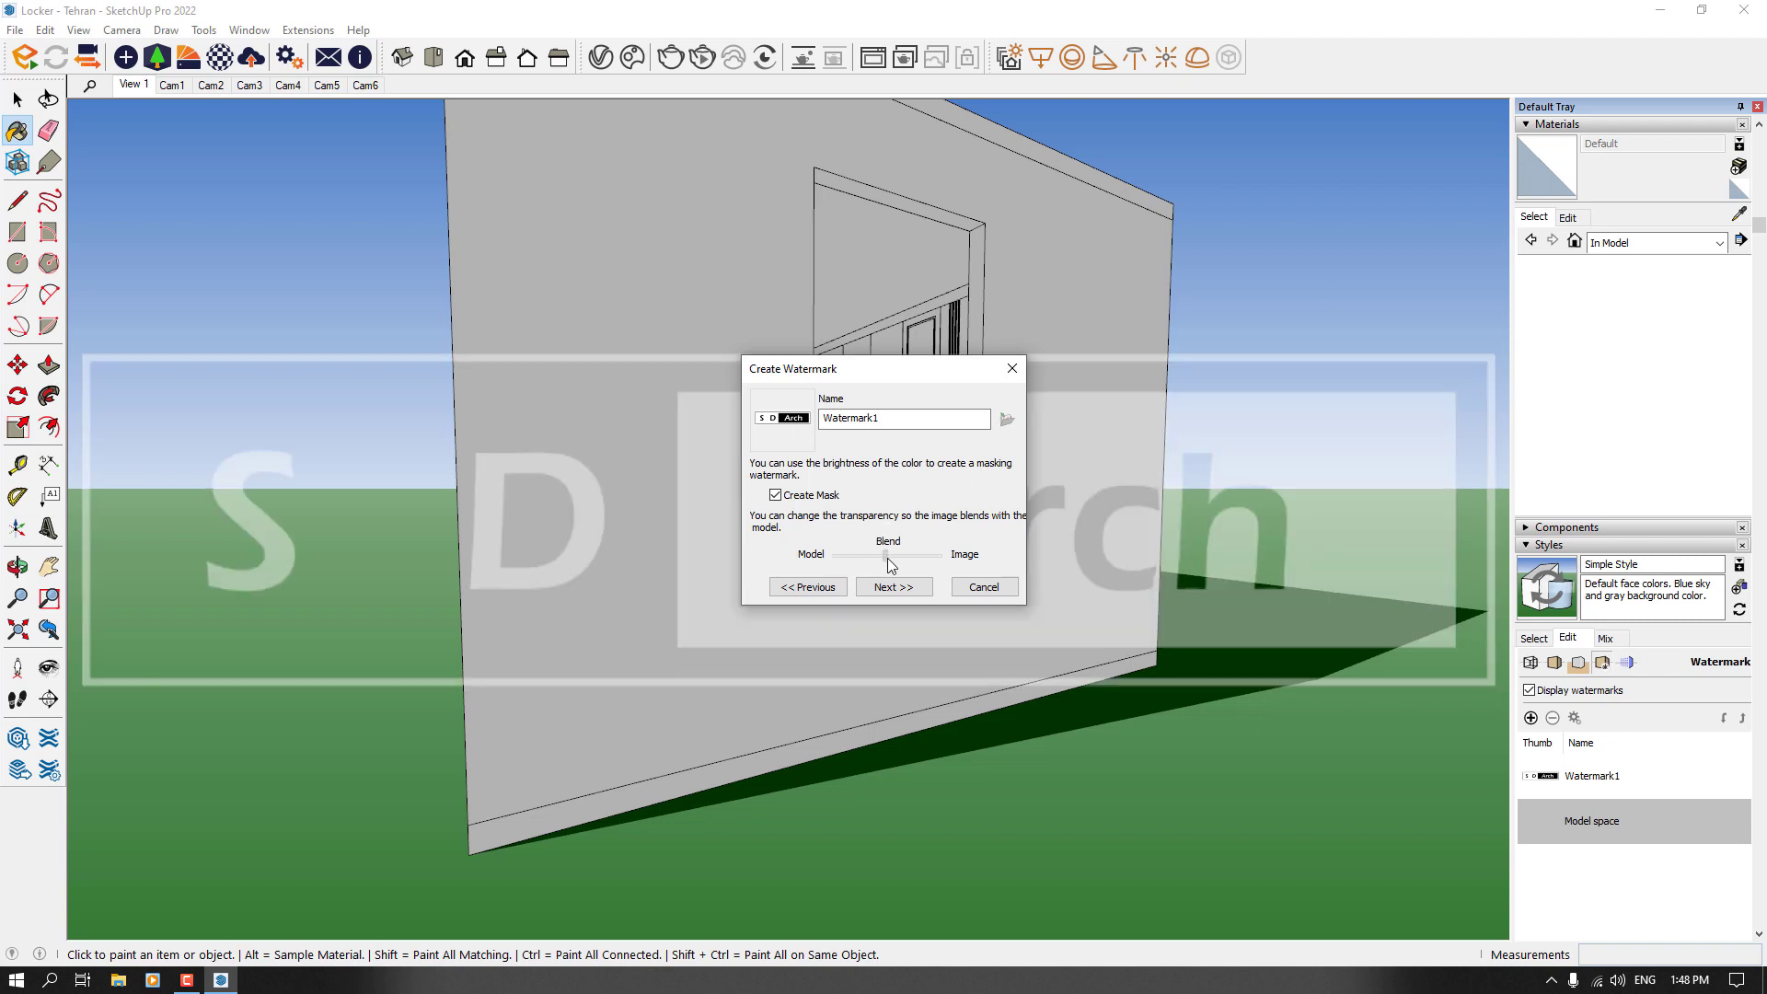
Step: Continue to the watermark's display options and compare the stretched logo with Lock Aspect Ratio off and back on
{"action": "left_click_drag", "start_coordinate": [891, 564], "coordinate": [886, 599]}
{"action": "left_click", "coordinate": [888, 589]}
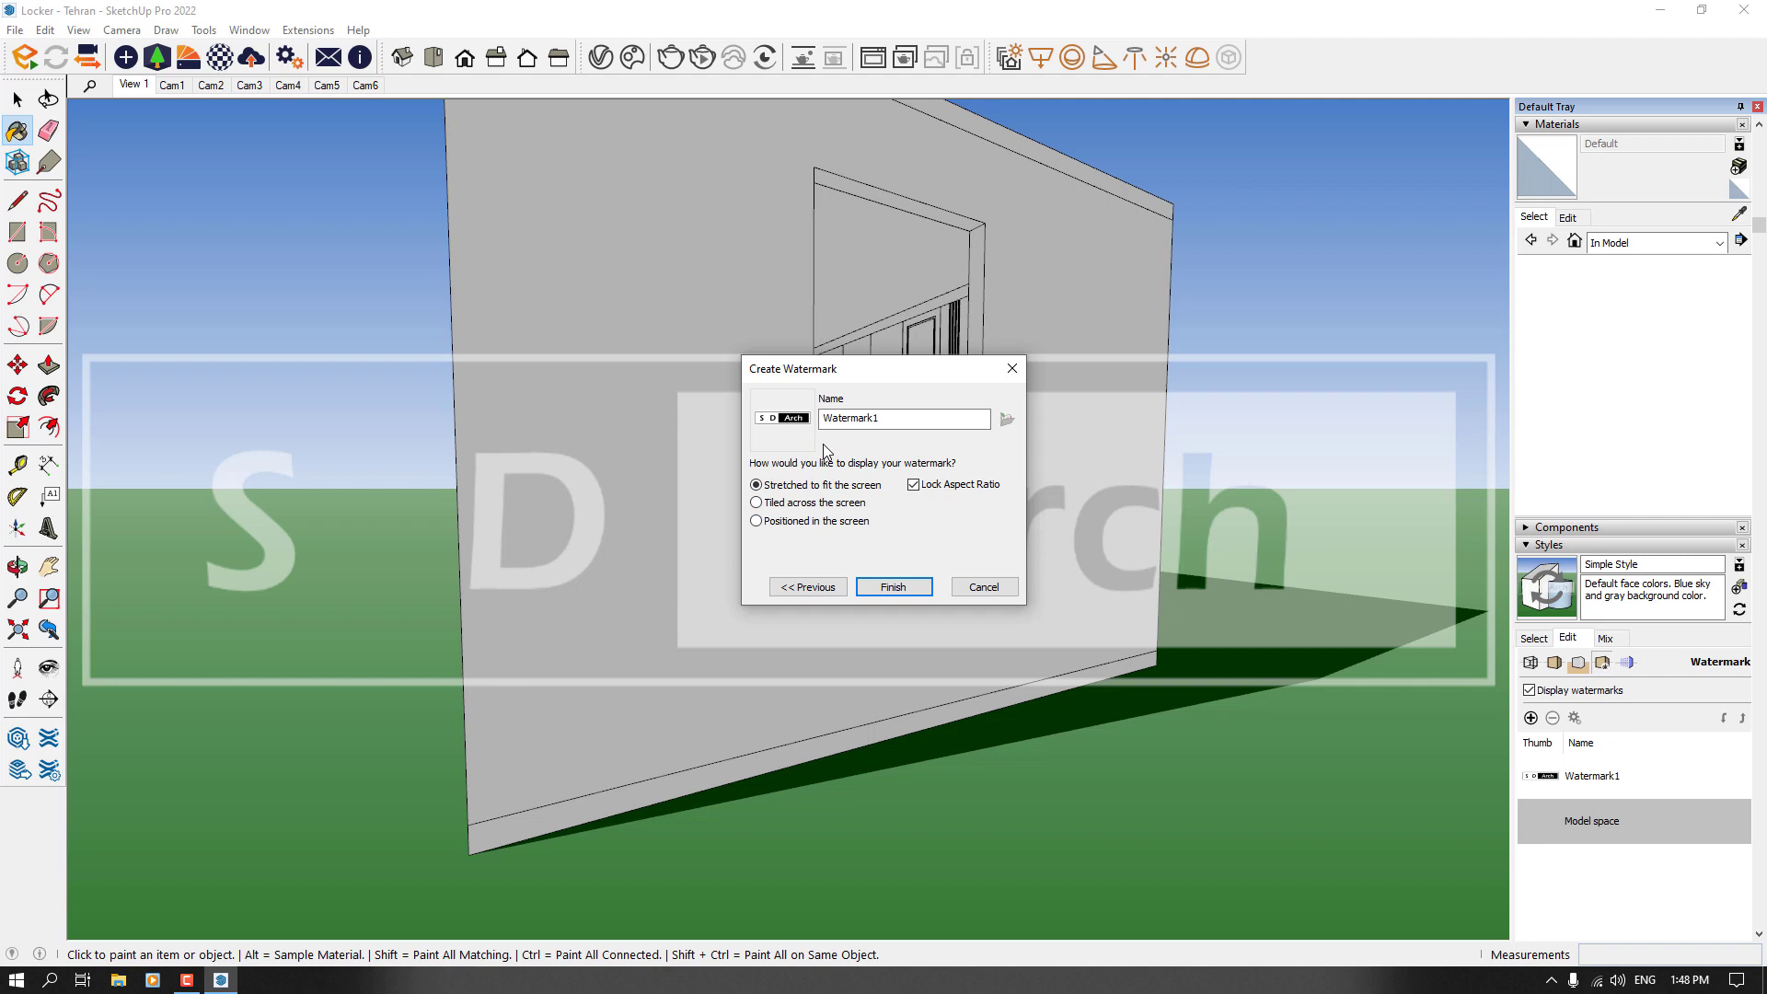
{"action": "left_click", "coordinate": [916, 486]}
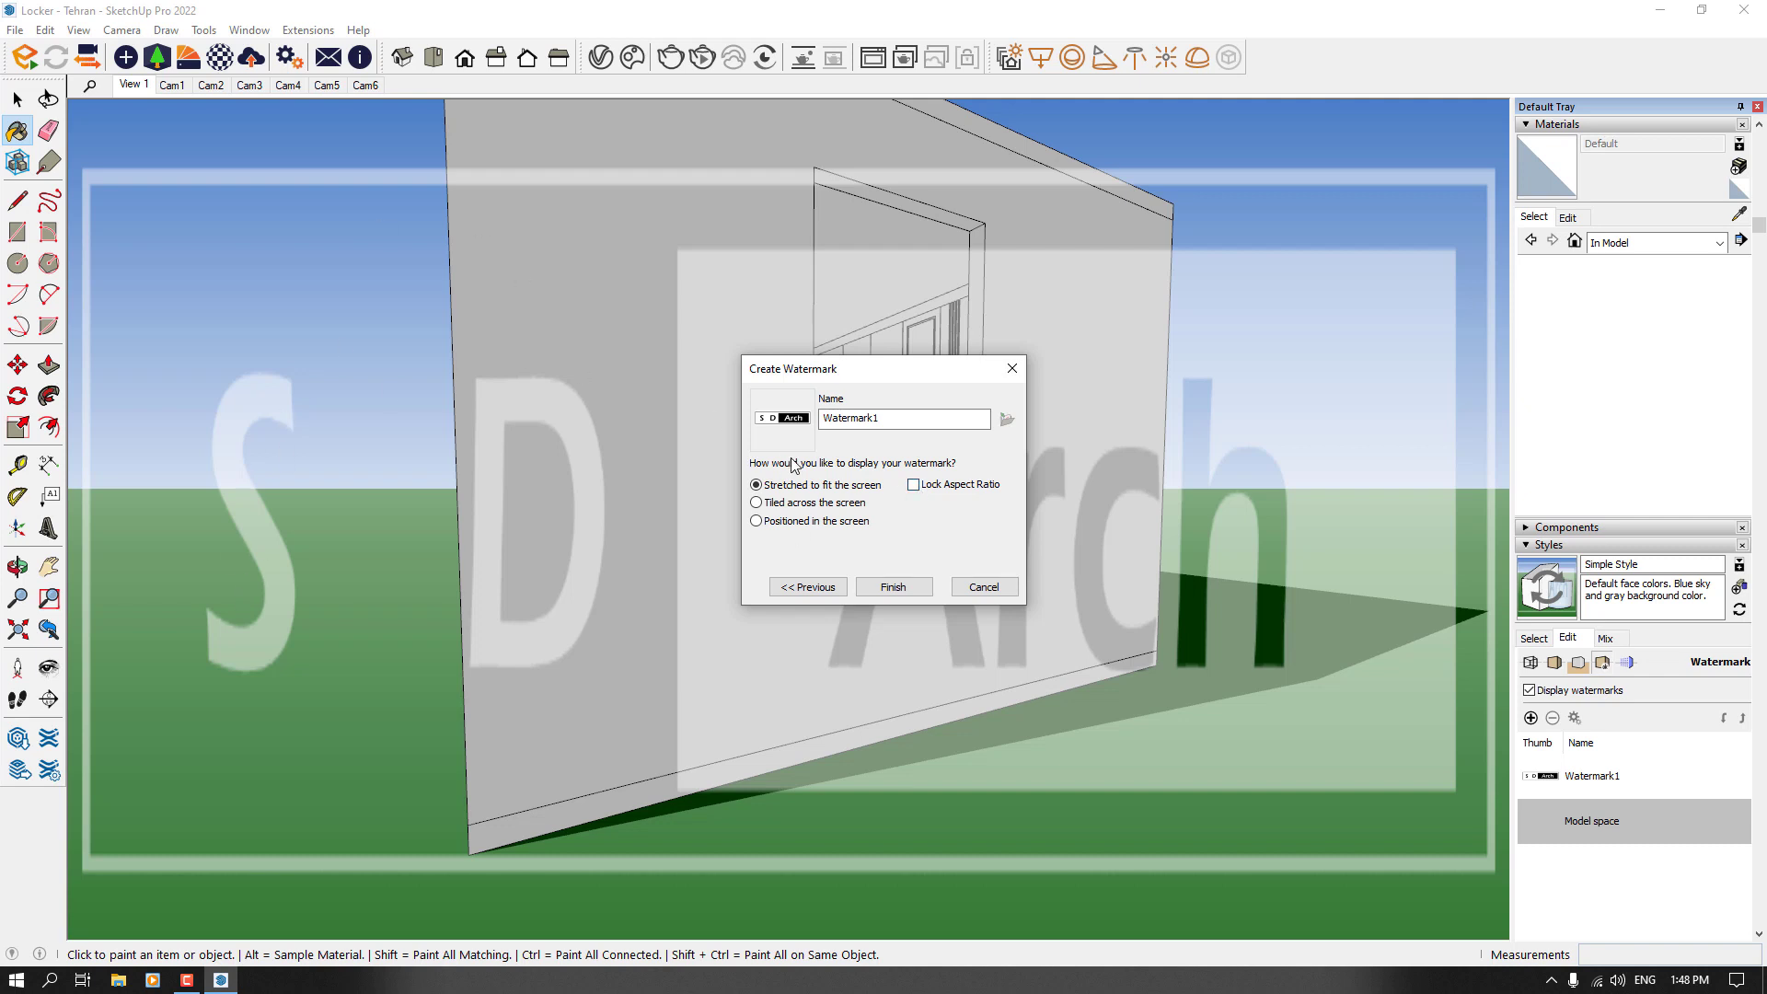
{"action": "left_click", "coordinate": [914, 487]}
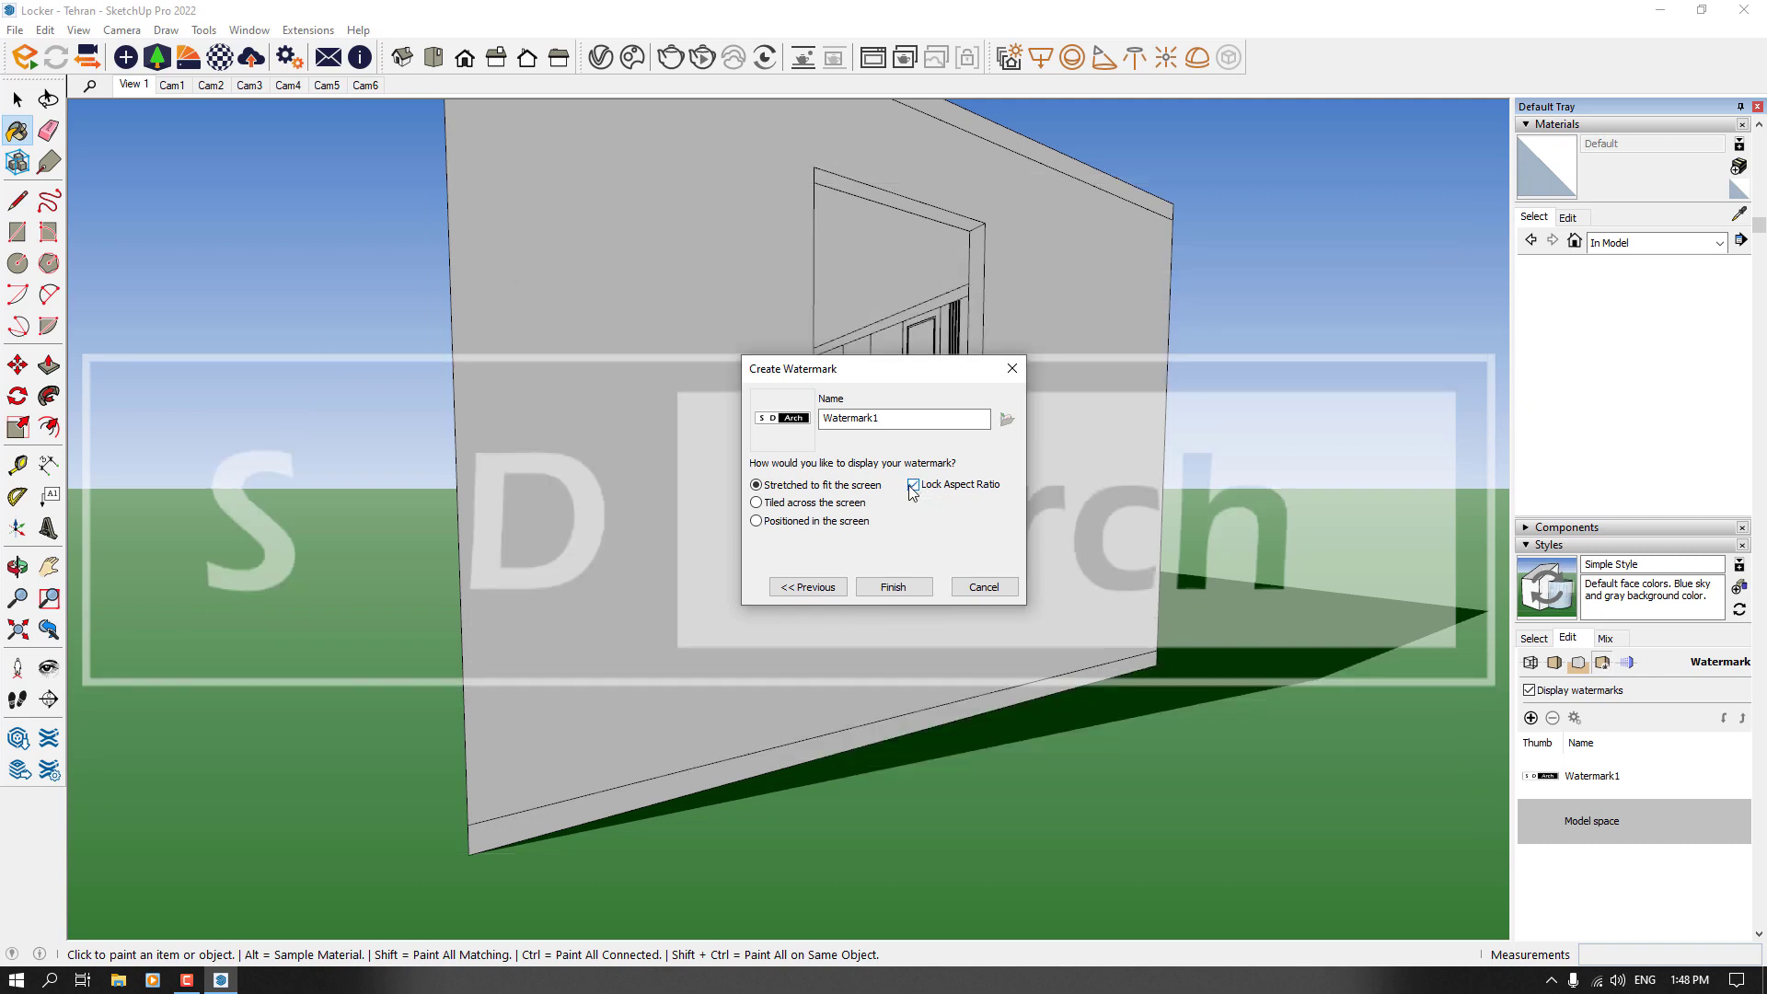
Step: Try tiling the watermark across the screen at a larger and a smaller scale
{"action": "left_click", "coordinate": [778, 506]}
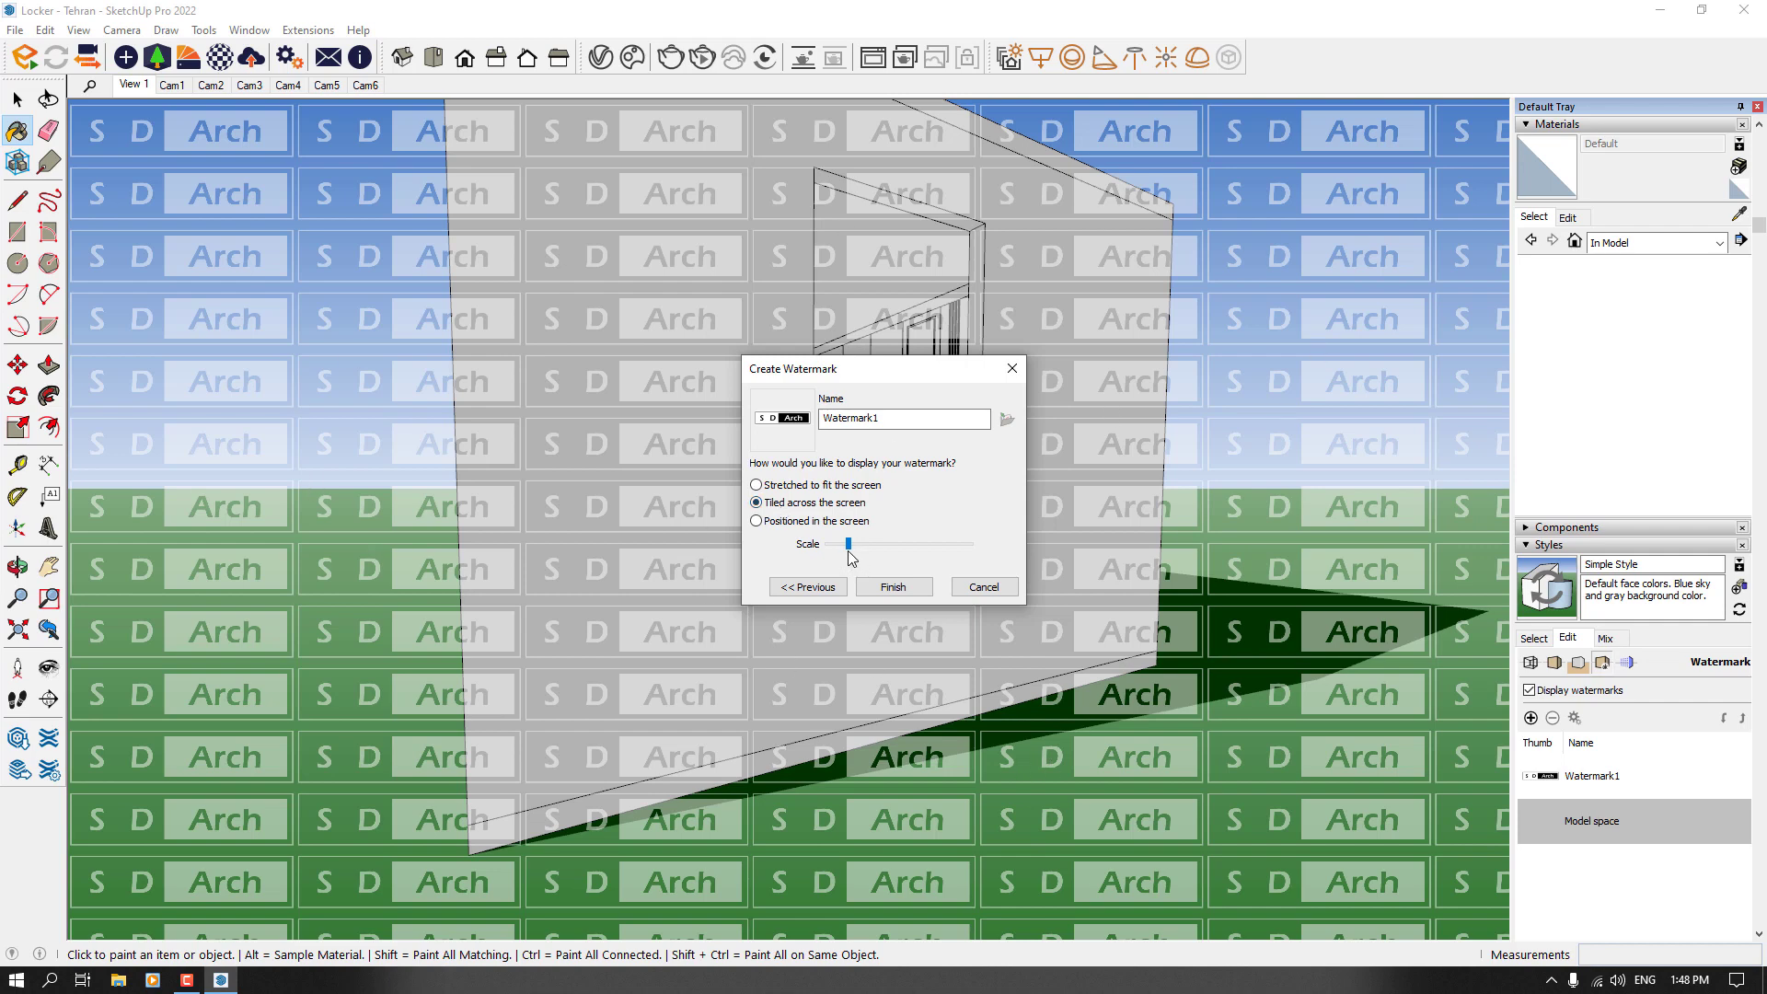
{"action": "left_click_drag", "start_coordinate": [849, 544], "coordinate": [853, 544]}
{"action": "left_click", "coordinate": [897, 545]}
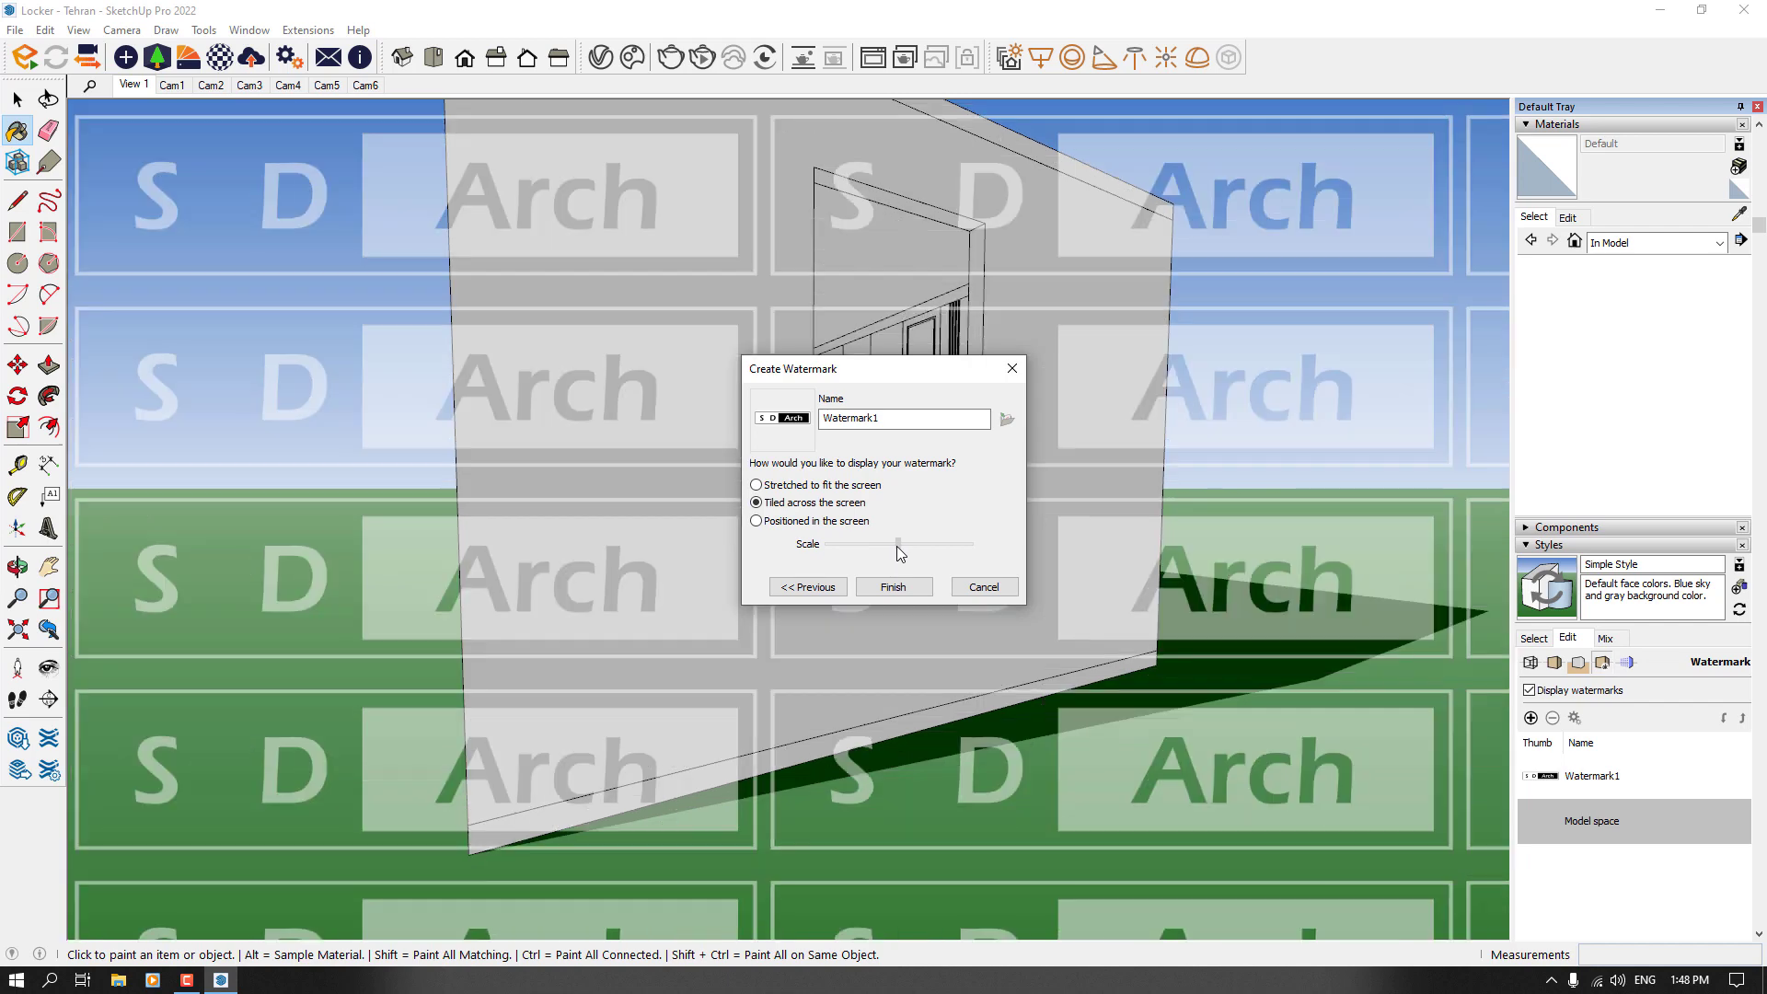
{"action": "left_click", "coordinate": [843, 544]}
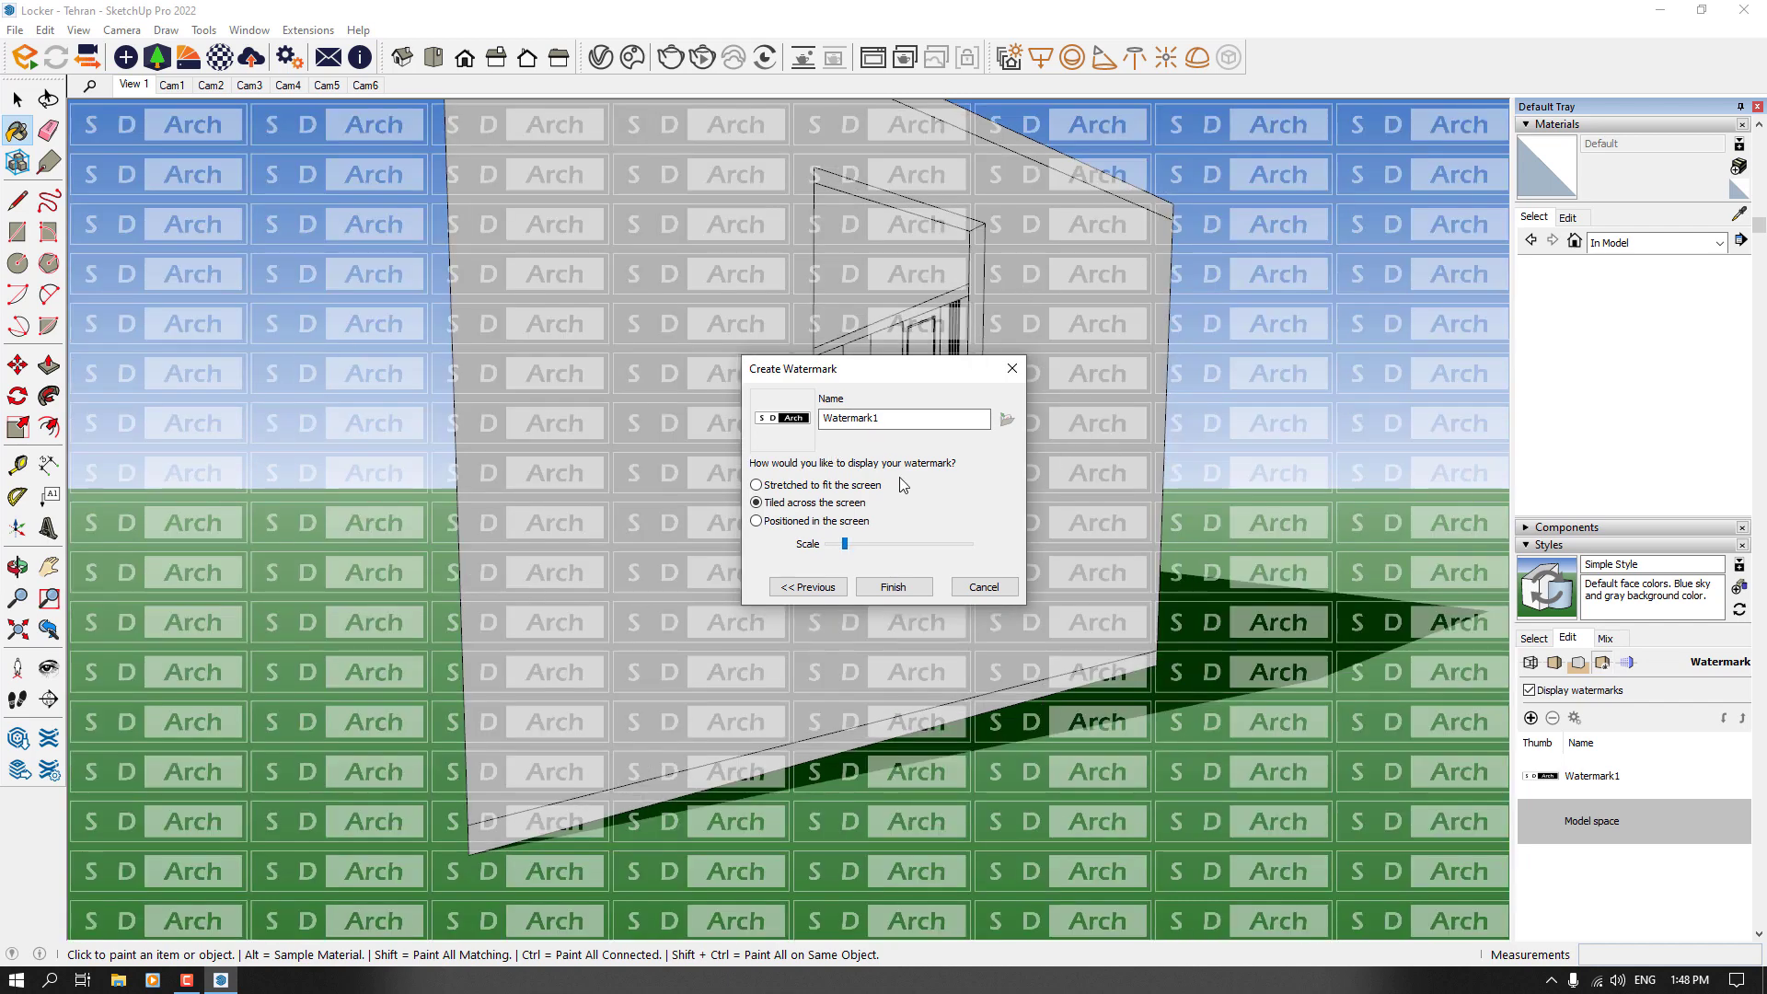
Step: Display the watermark as positioned in the screen and try the lower-right corner, centre, middle-left and middle-right placements
{"action": "left_click", "coordinate": [766, 525]}
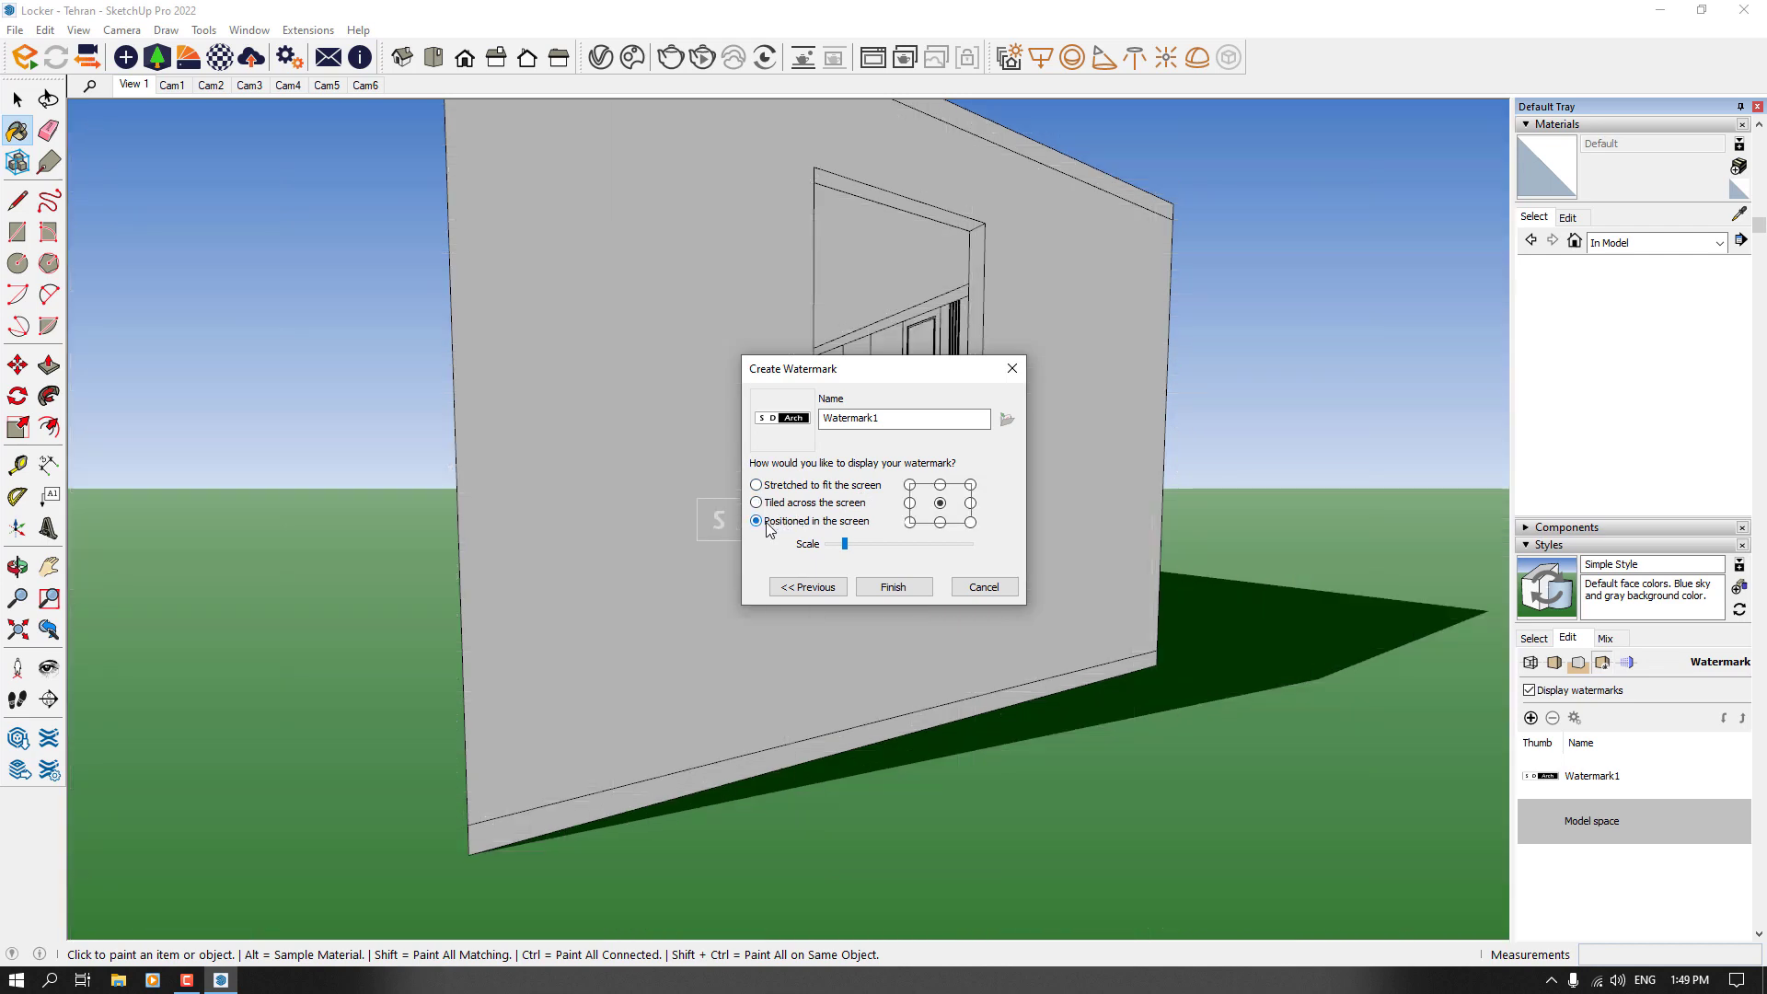
{"action": "left_click", "coordinate": [971, 522]}
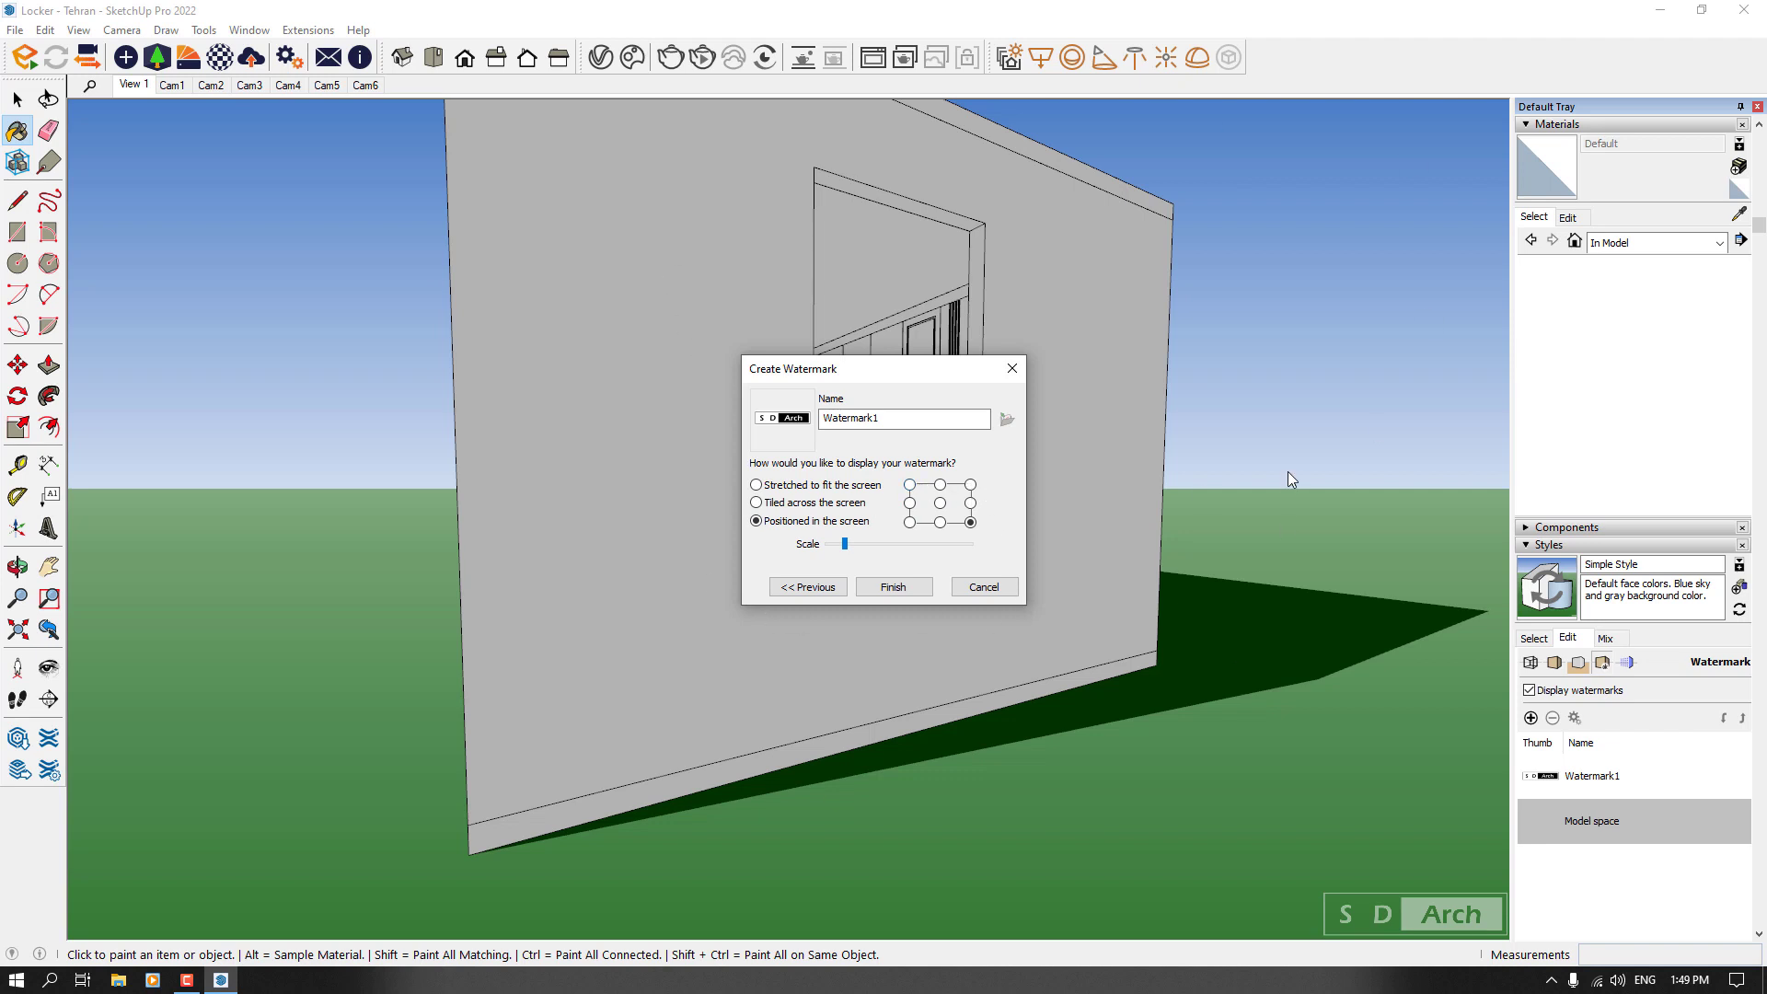
{"action": "left_click", "coordinate": [939, 504]}
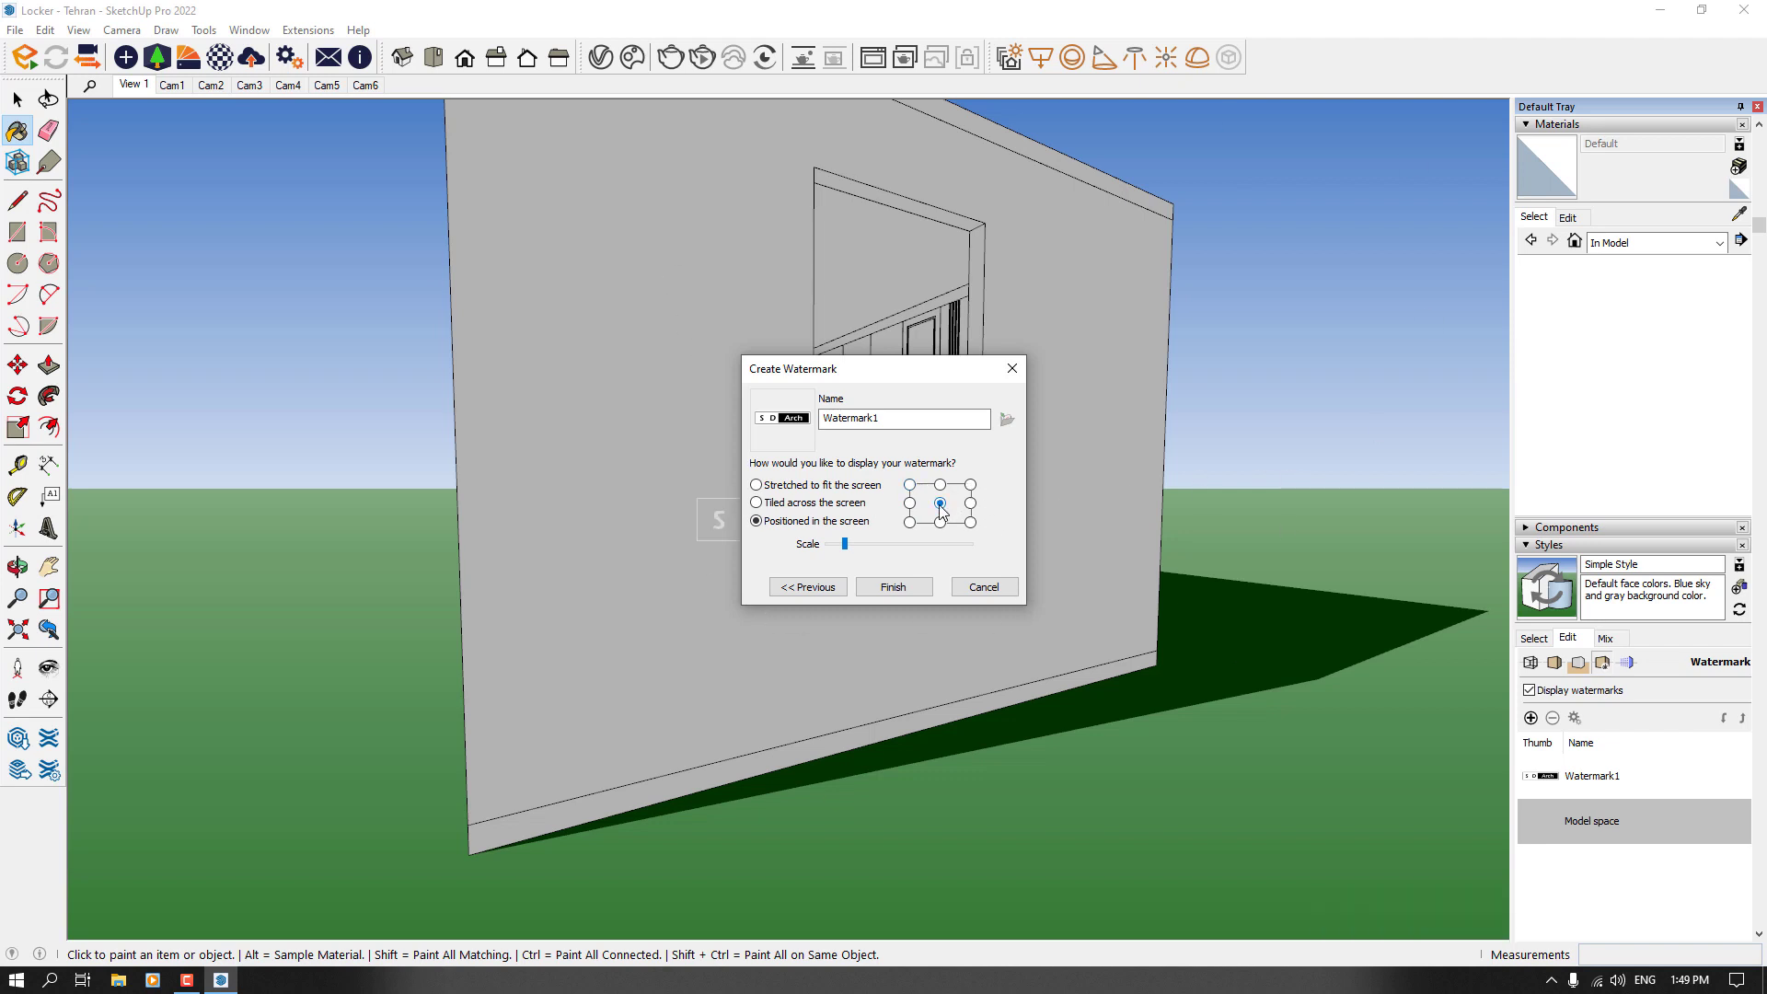
{"action": "left_click", "coordinate": [909, 503]}
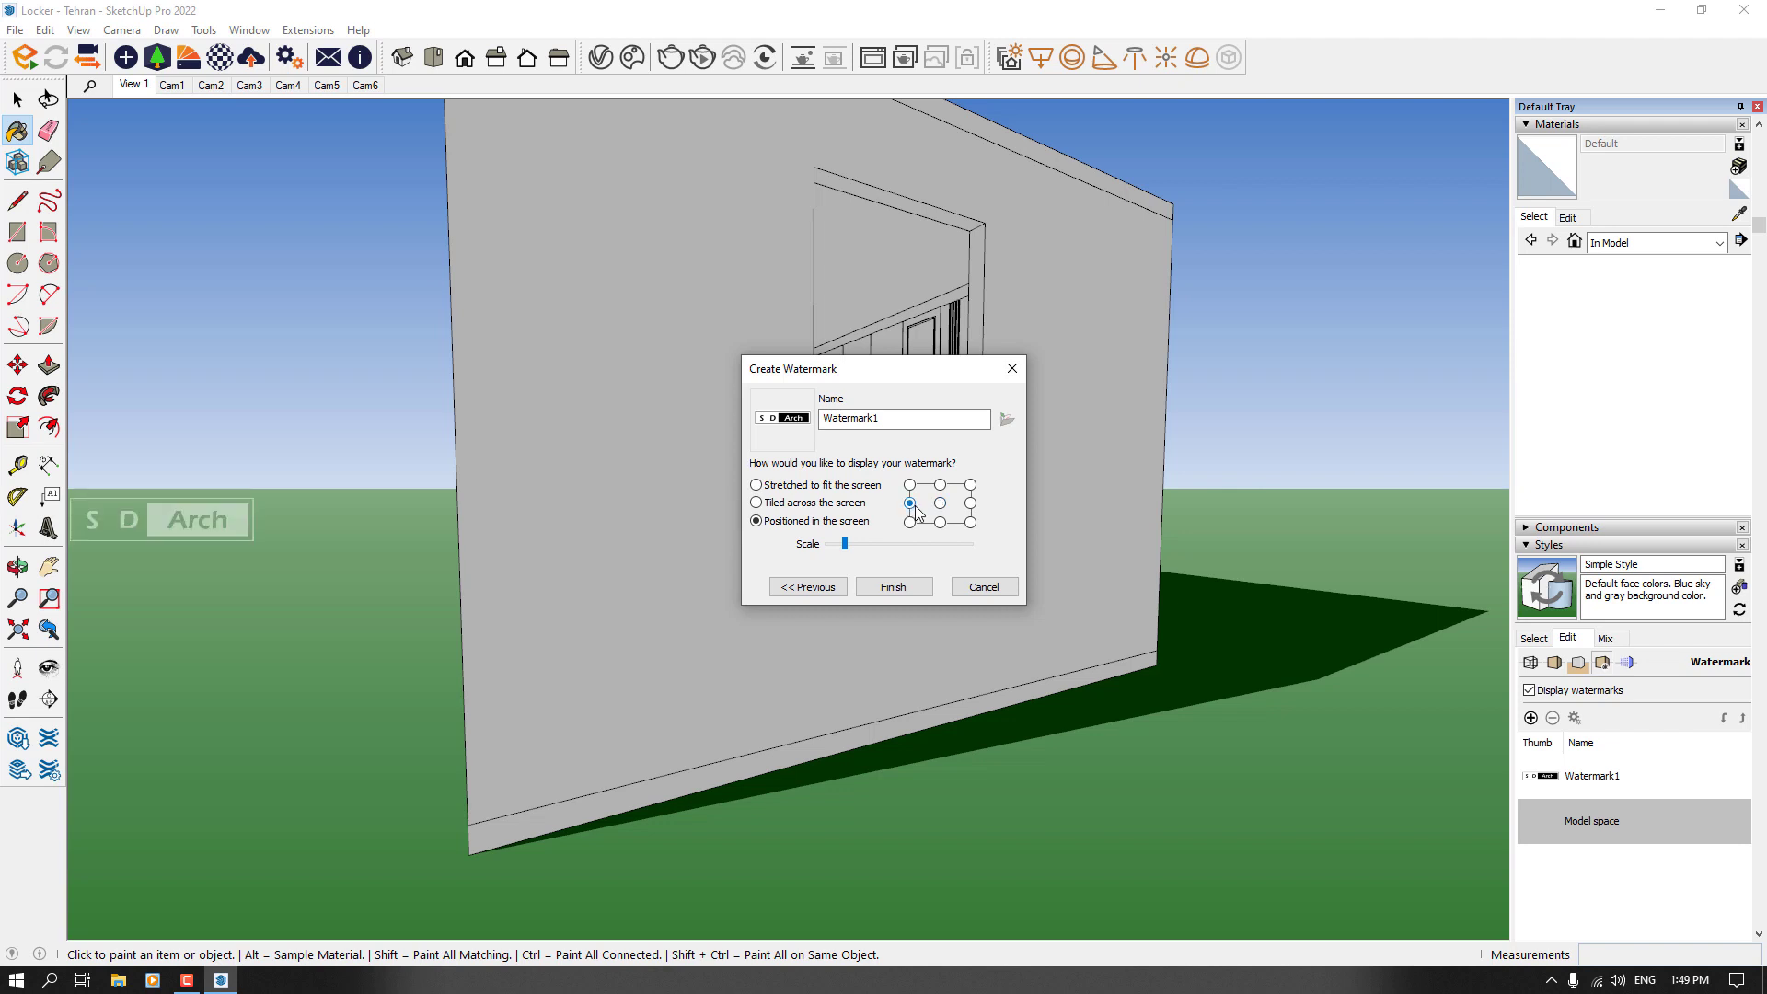
{"action": "left_click", "coordinate": [970, 503]}
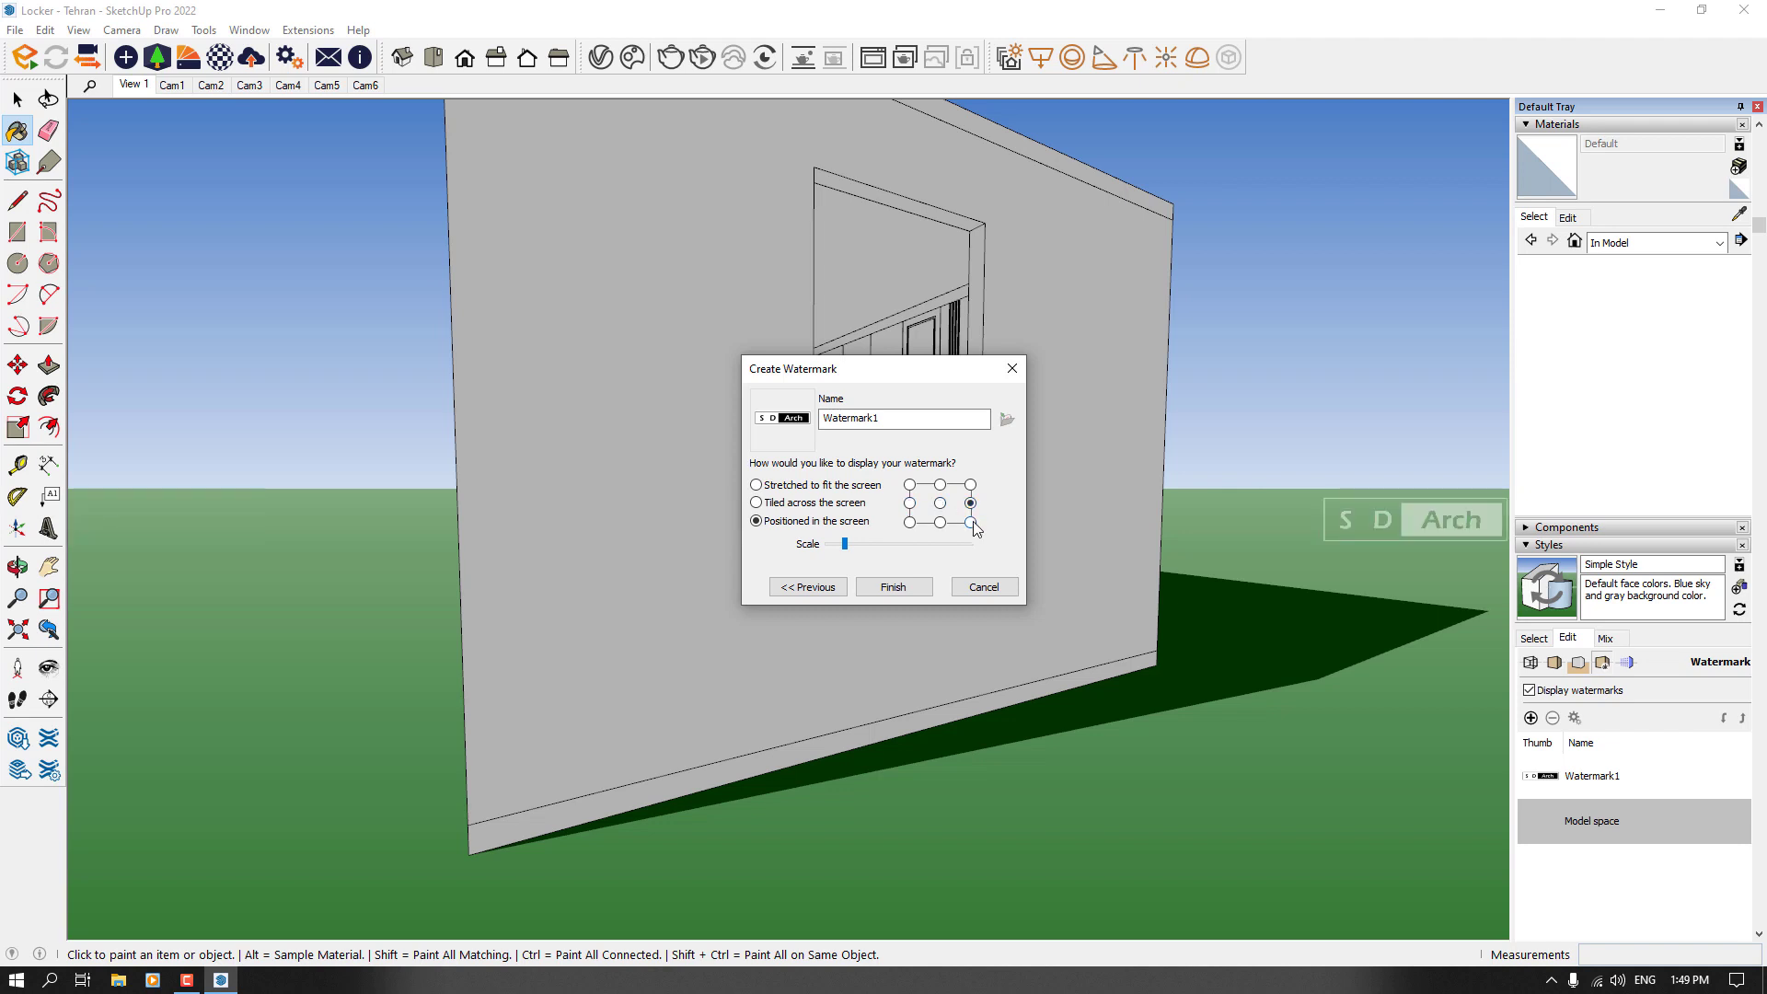
Step: Place the watermark in the lower-right corner of the view, enlarge it slightly, and finish creating it
{"action": "left_click", "coordinate": [972, 522]}
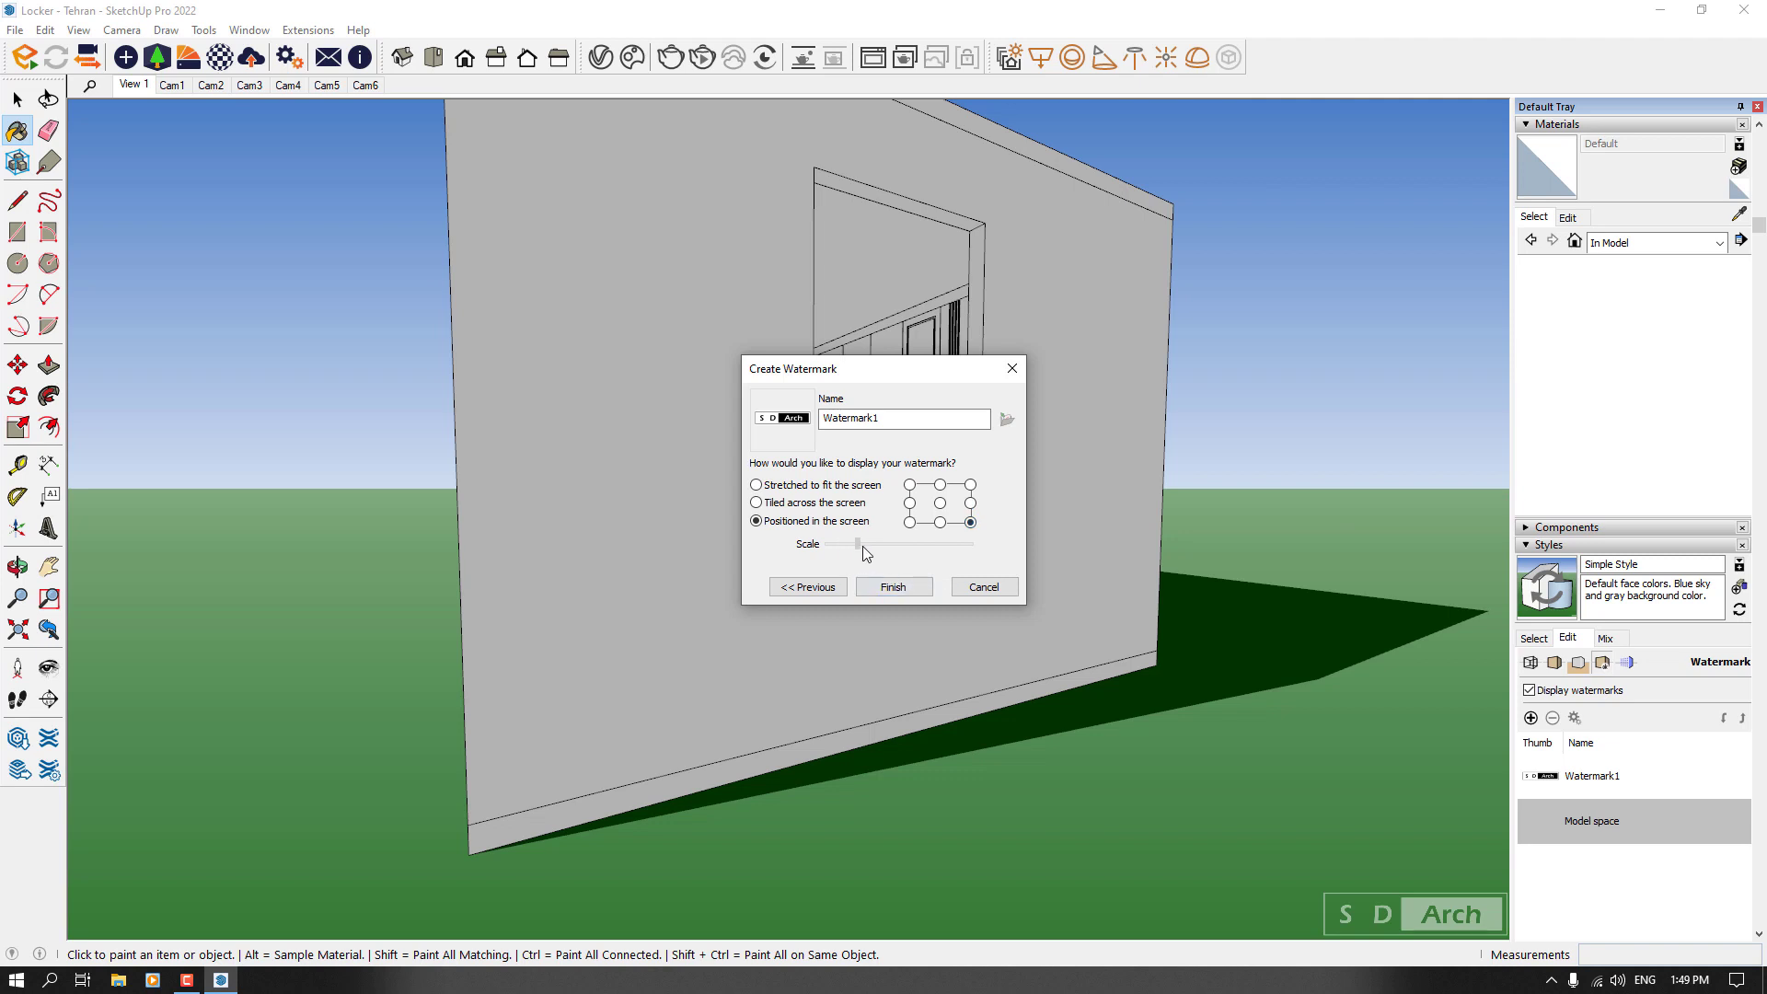
{"action": "left_click_drag", "start_coordinate": [885, 547], "coordinate": [852, 544]}
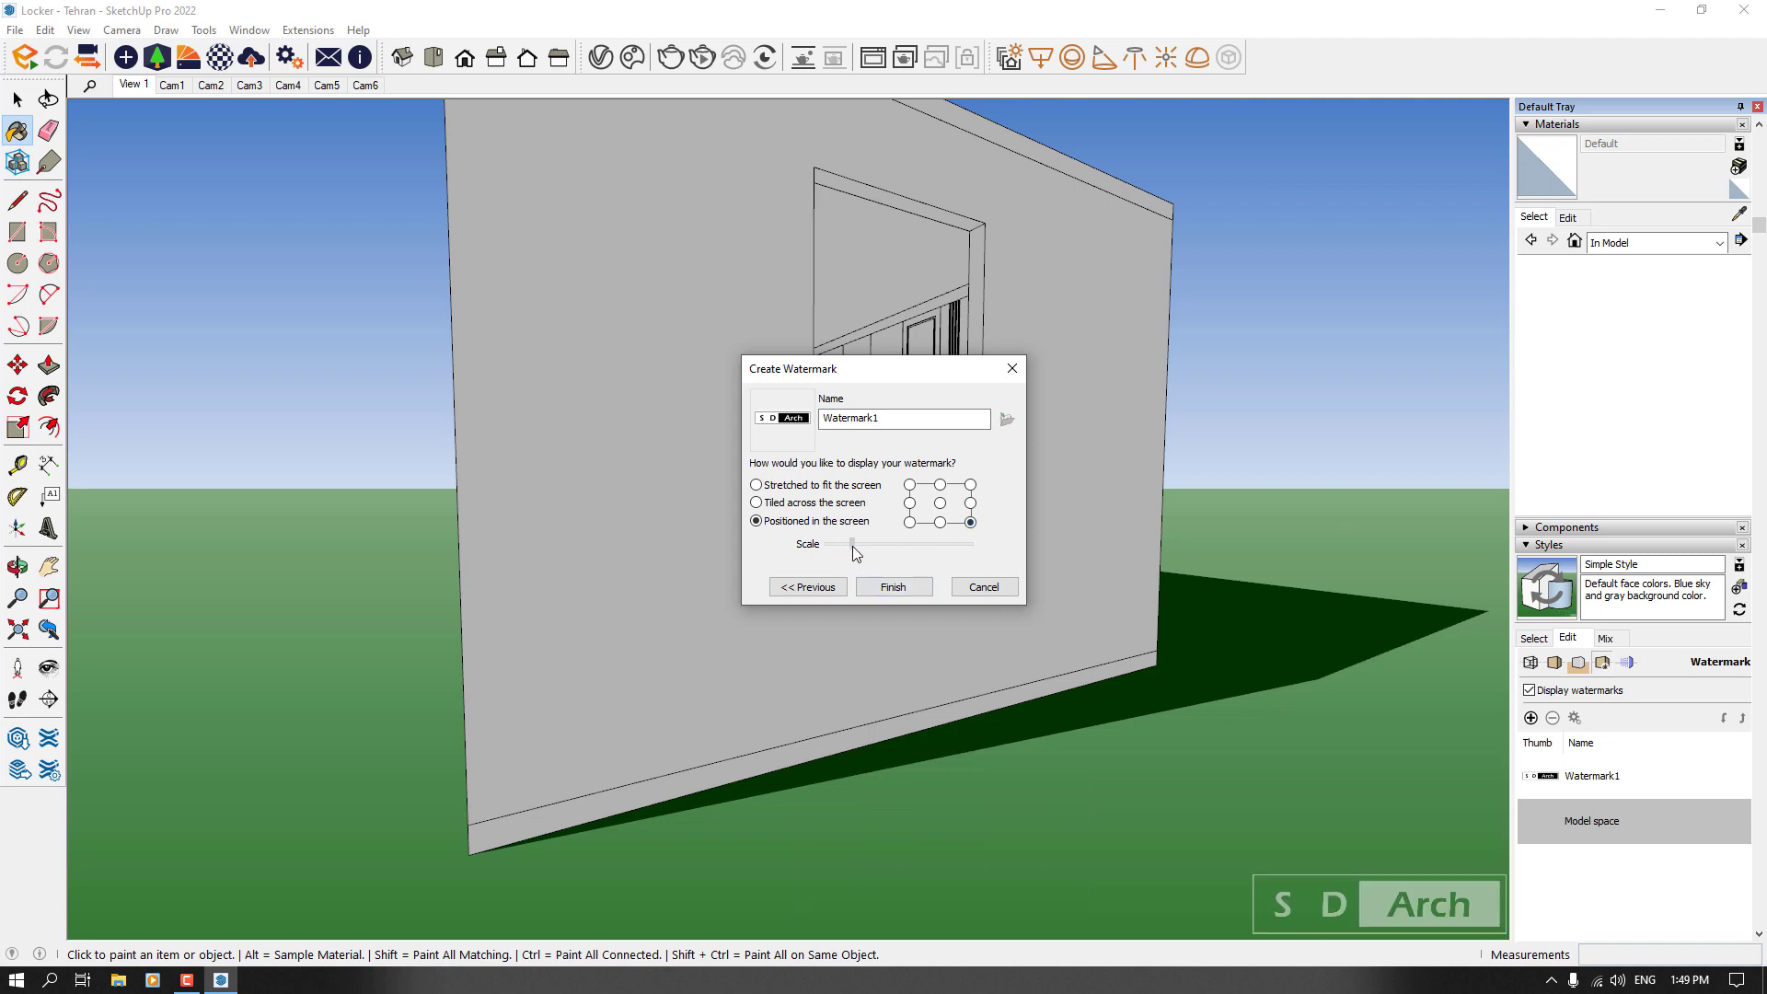
{"action": "left_click", "coordinate": [895, 588]}
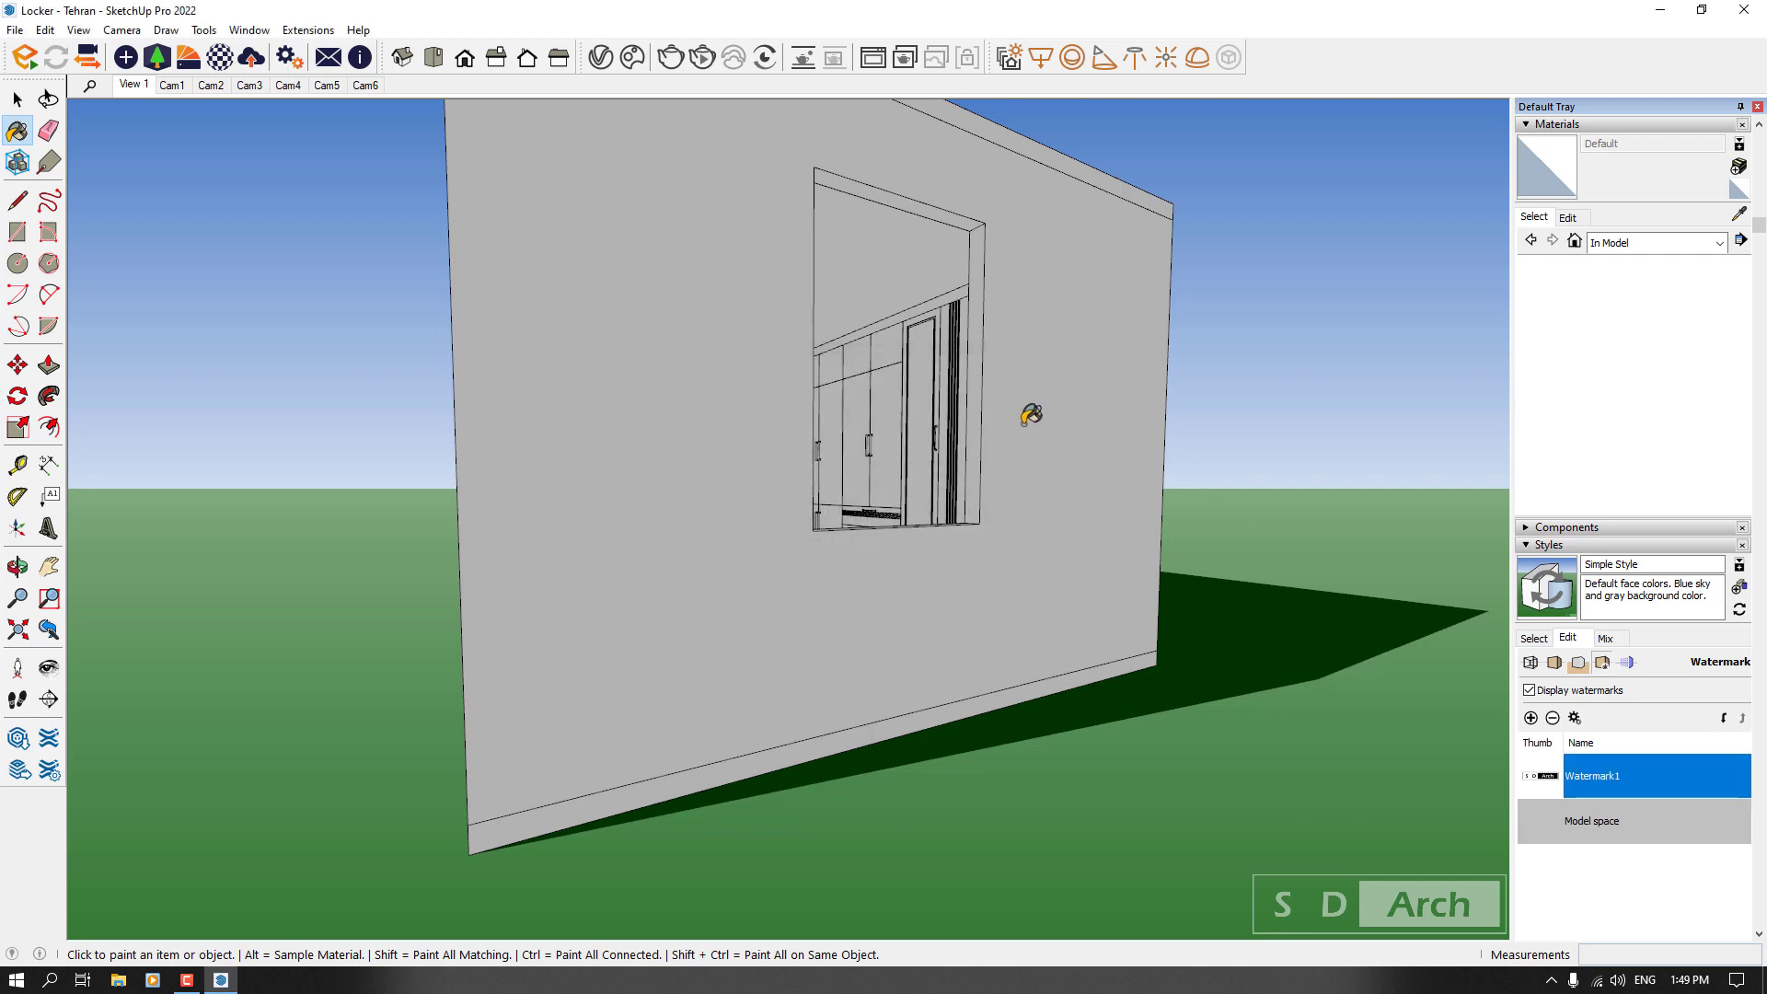
Step: Bring the camera back inside the room and frame the door together with the whole wardrobe wall
{"action": "scroll", "coordinate": [1030, 410], "scroll_direction": "down", "scroll_amount": 10}
{"action": "mouse_move", "coordinate": [852, 524]}
{"action": "middle_mouse_down"}
{"action": "mouse_move", "coordinate": [1154, 494]}
{"action": "mouse_move", "coordinate": [1132, 497]}
{"action": "middle_mouse_up"}
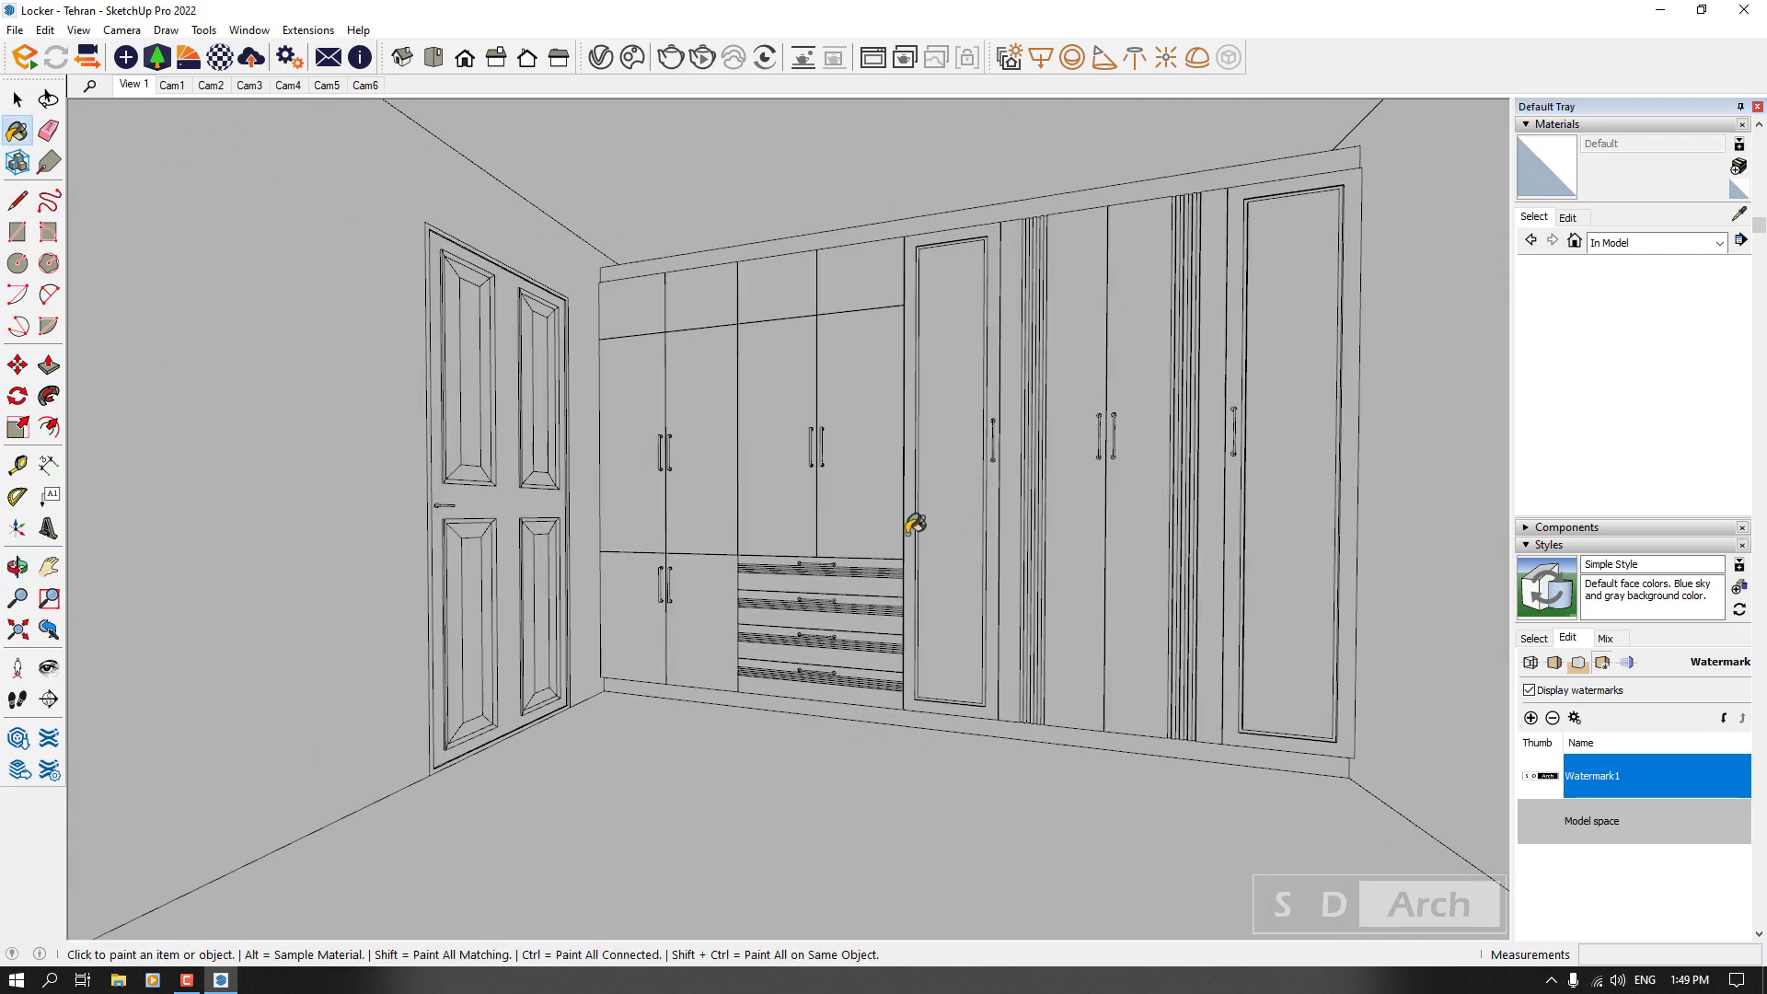
{"action": "scroll", "coordinate": [1050, 525], "scroll_direction": "up", "scroll_amount": 5}
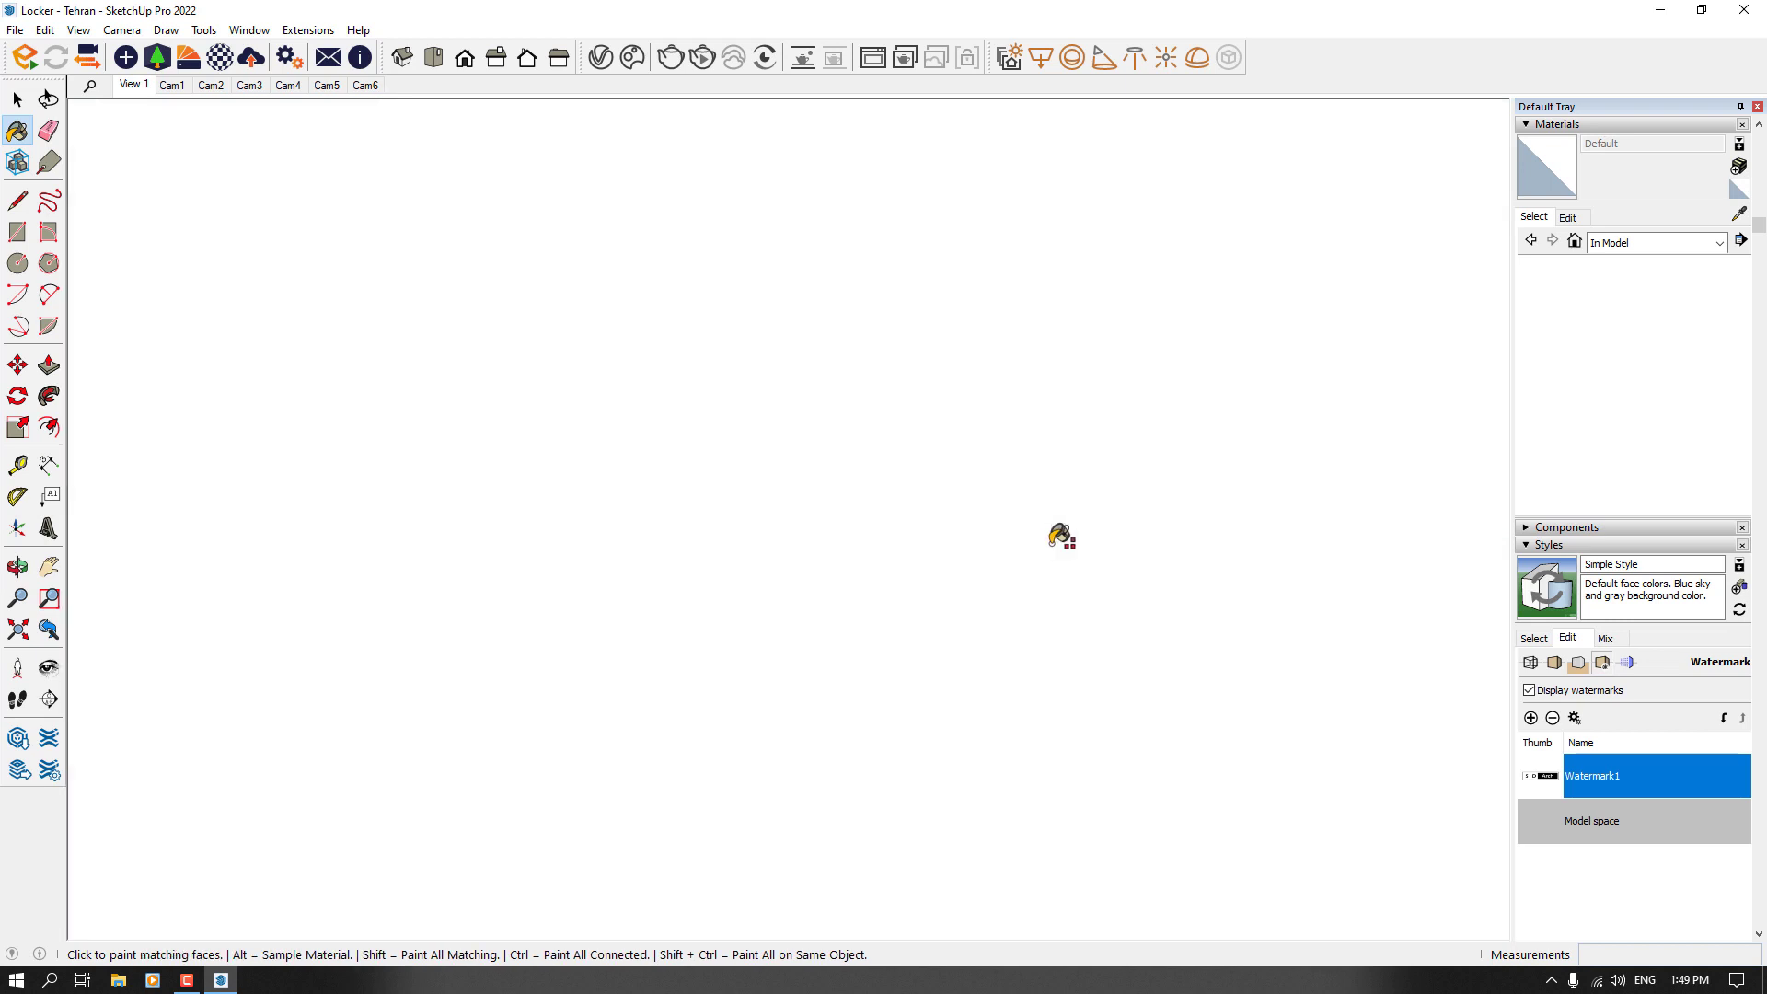
{"action": "scroll", "coordinate": [1060, 536], "scroll_direction": "up", "scroll_amount": 2}
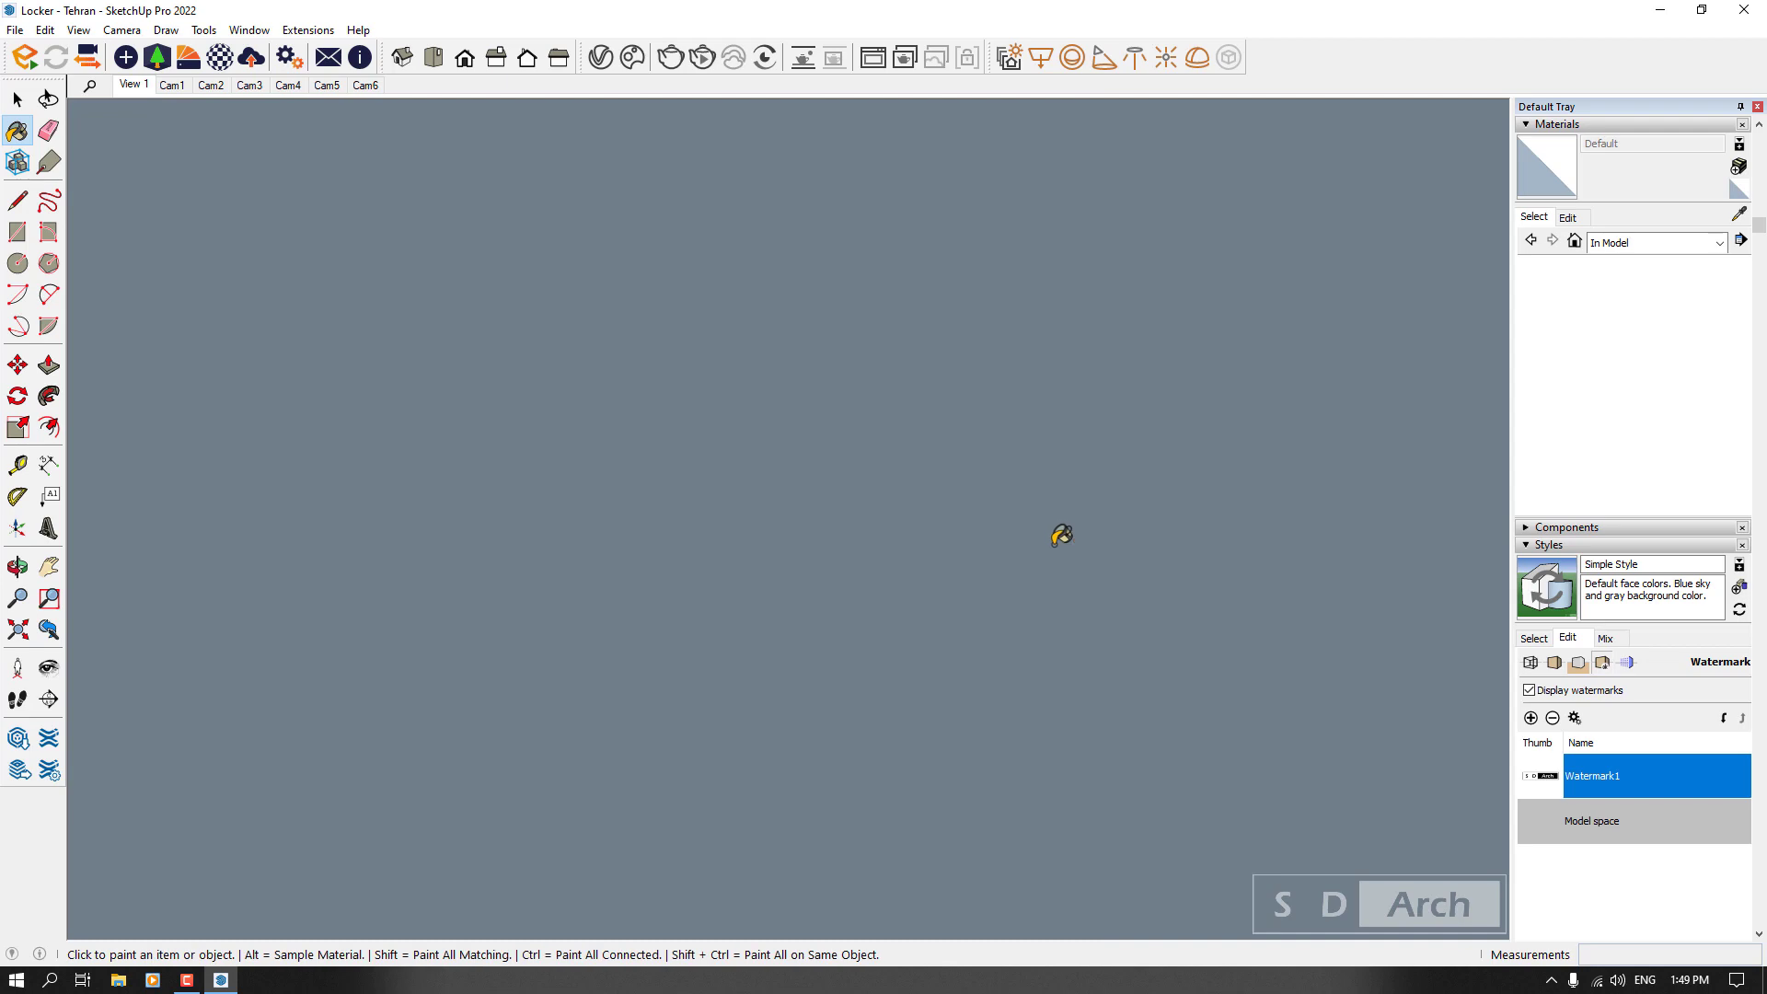
{"action": "scroll", "coordinate": [1061, 535], "scroll_direction": "down", "scroll_amount": 6}
{"action": "mouse_move", "coordinate": [1059, 532]}
{"action": "middle_mouse_down", "text": "shift"}
{"action": "mouse_move", "coordinate": [1012, 577]}
{"action": "mouse_move", "coordinate": [1036, 582]}
{"action": "middle_mouse_up", "text": "shift"}
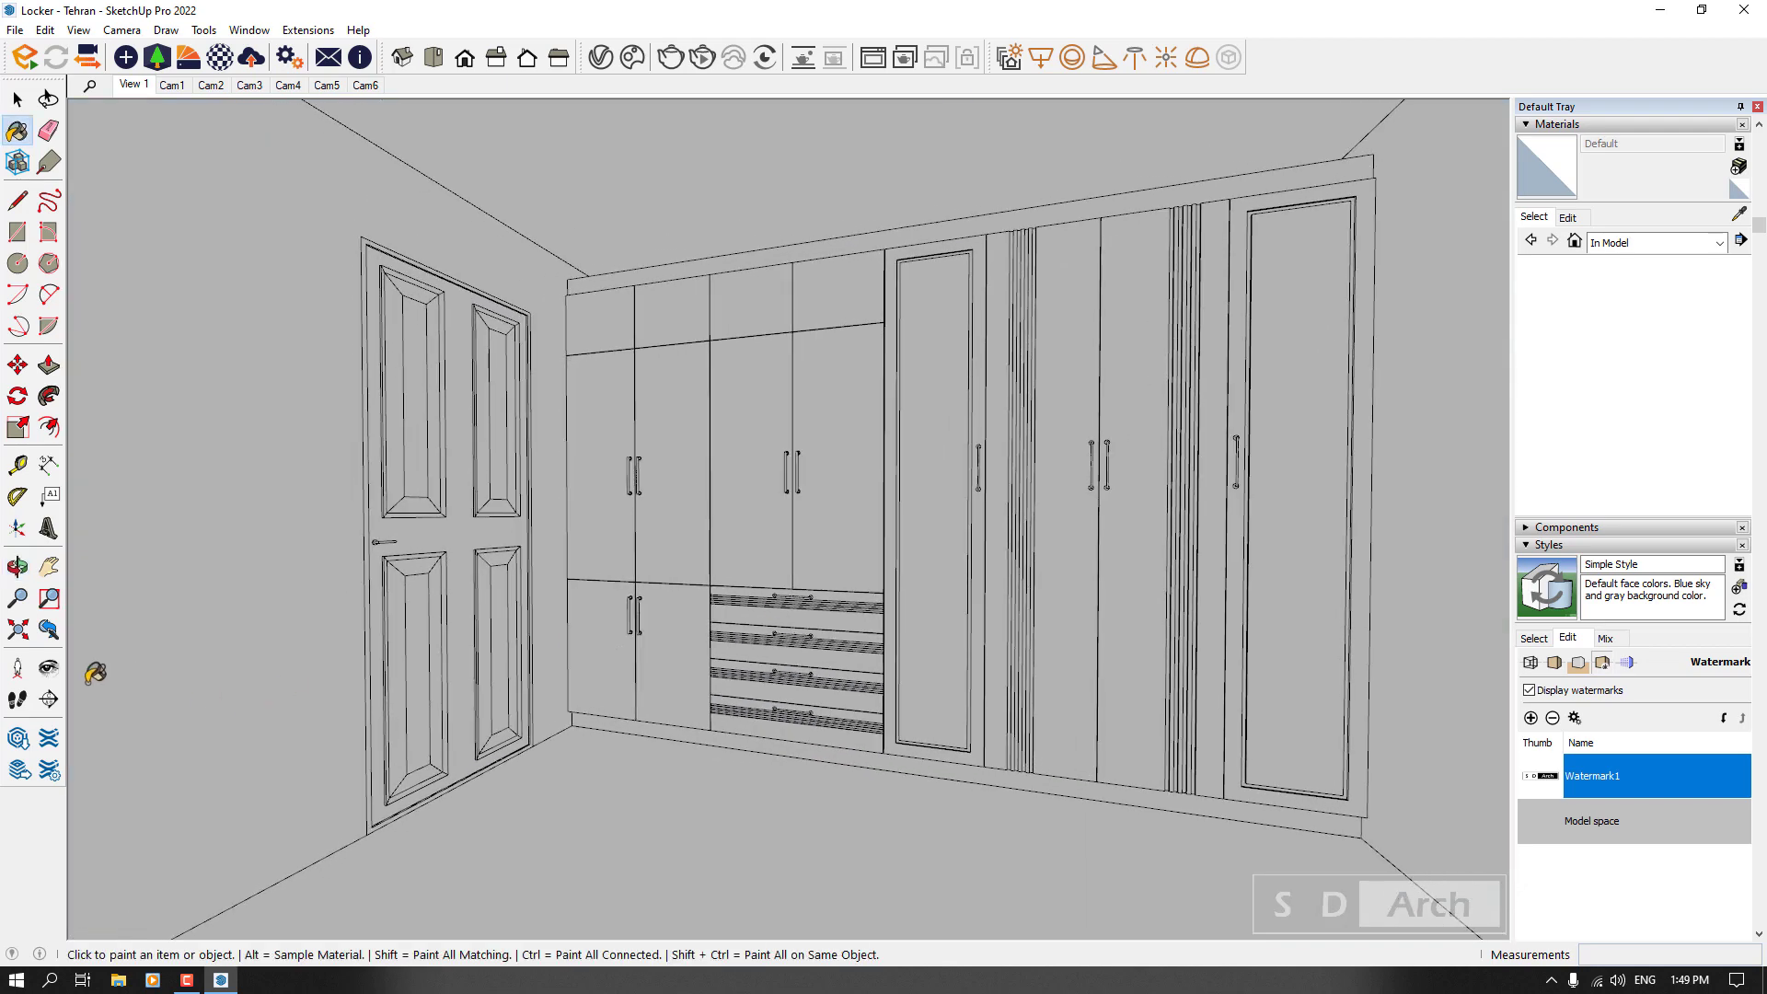
Step: Set the camera's eye height to 140 cm and switch the view to two-point perspective
{"action": "left_click", "coordinate": [57, 677]}
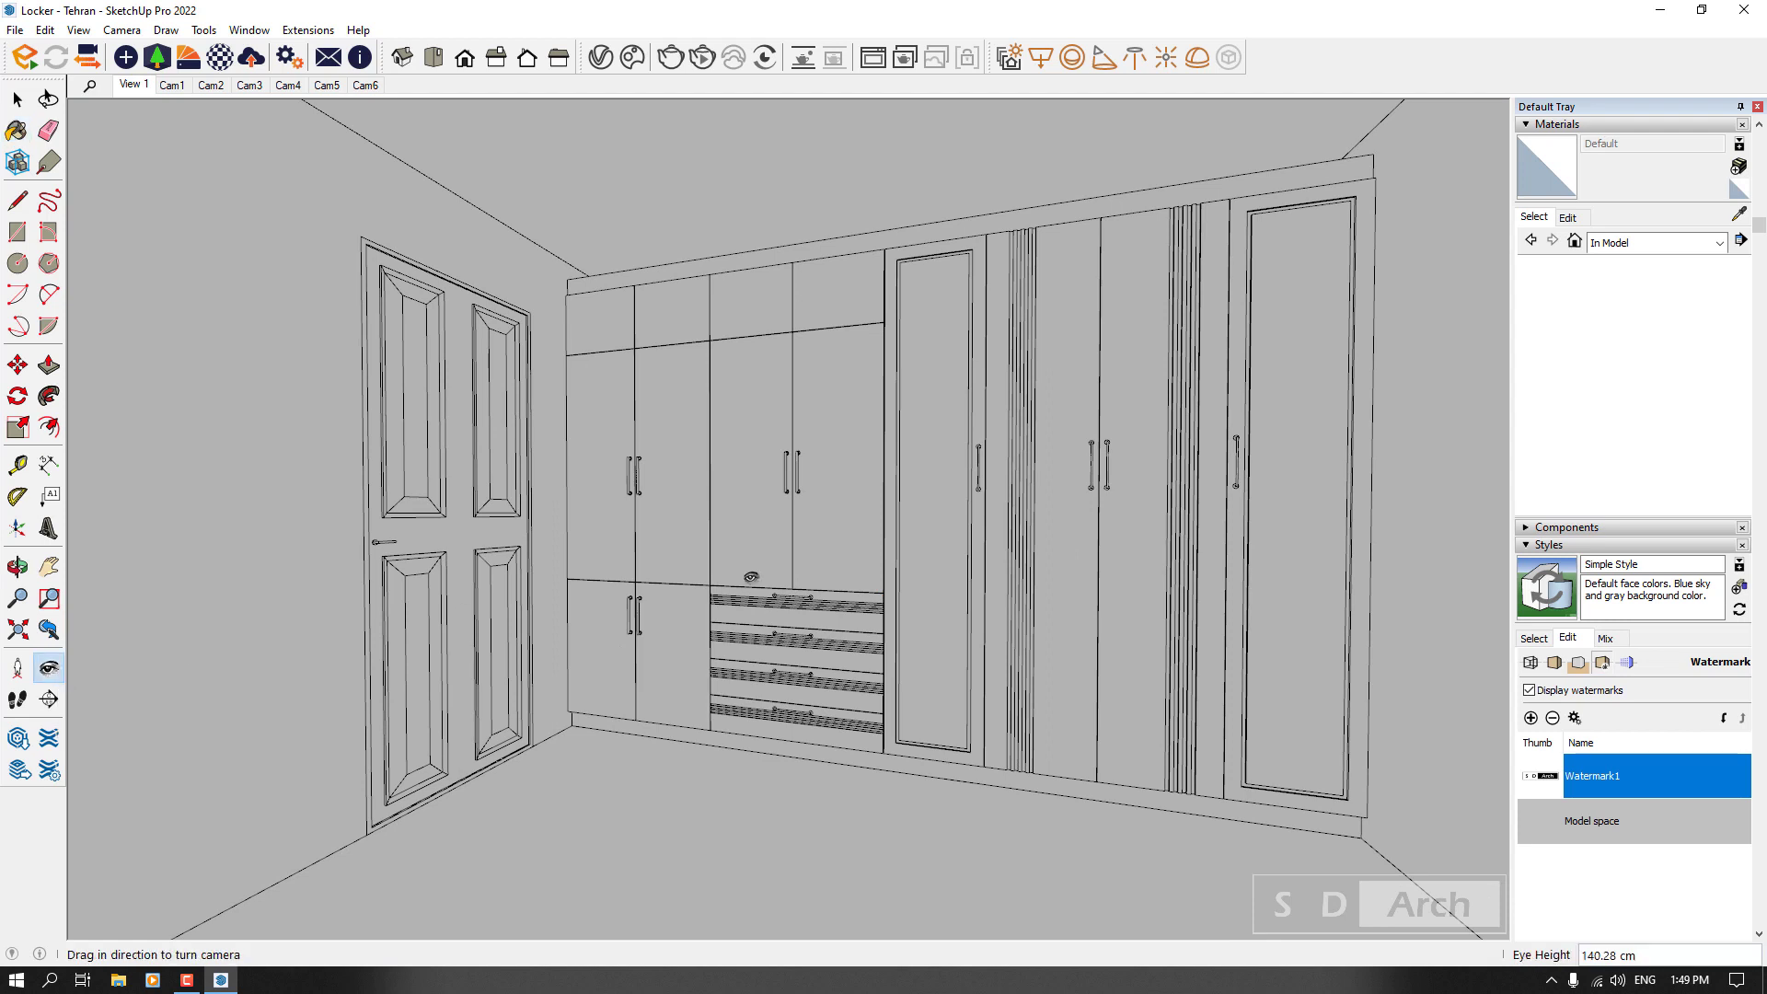
{"action": "type", "text": "140"}
{"action": "key", "text": "Return"}
{"action": "left_click", "coordinate": [123, 31]}
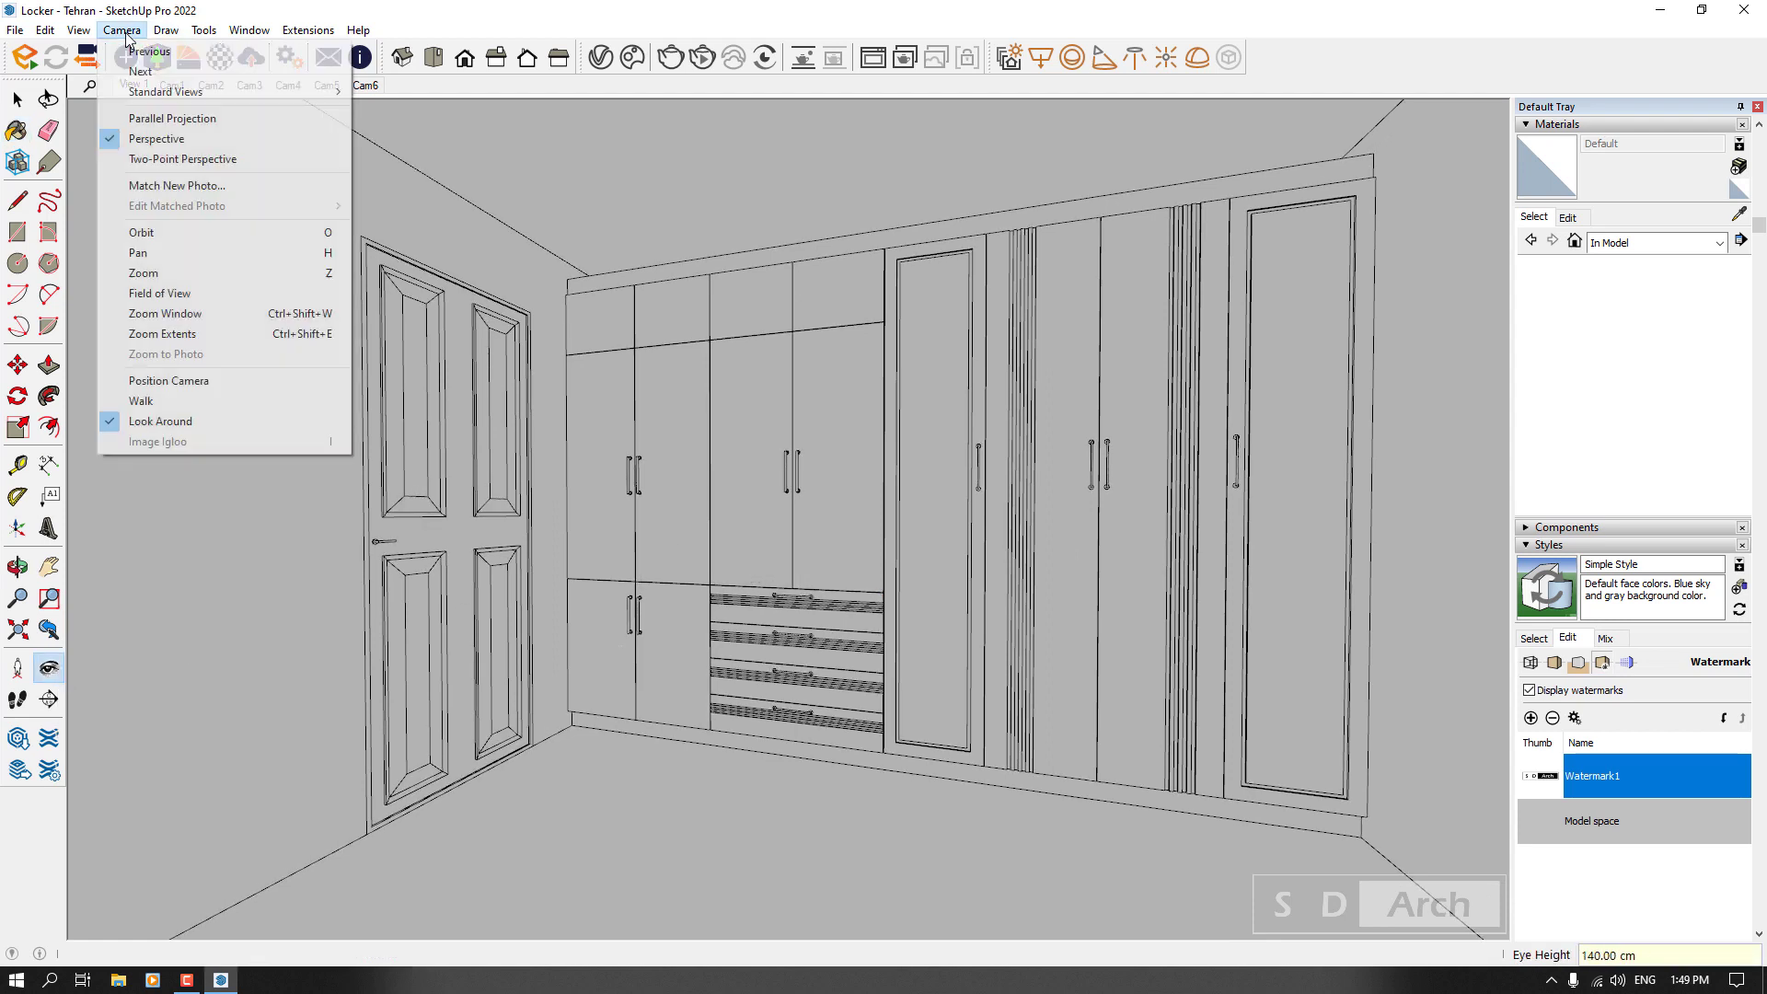
{"action": "left_click", "coordinate": [190, 160]}
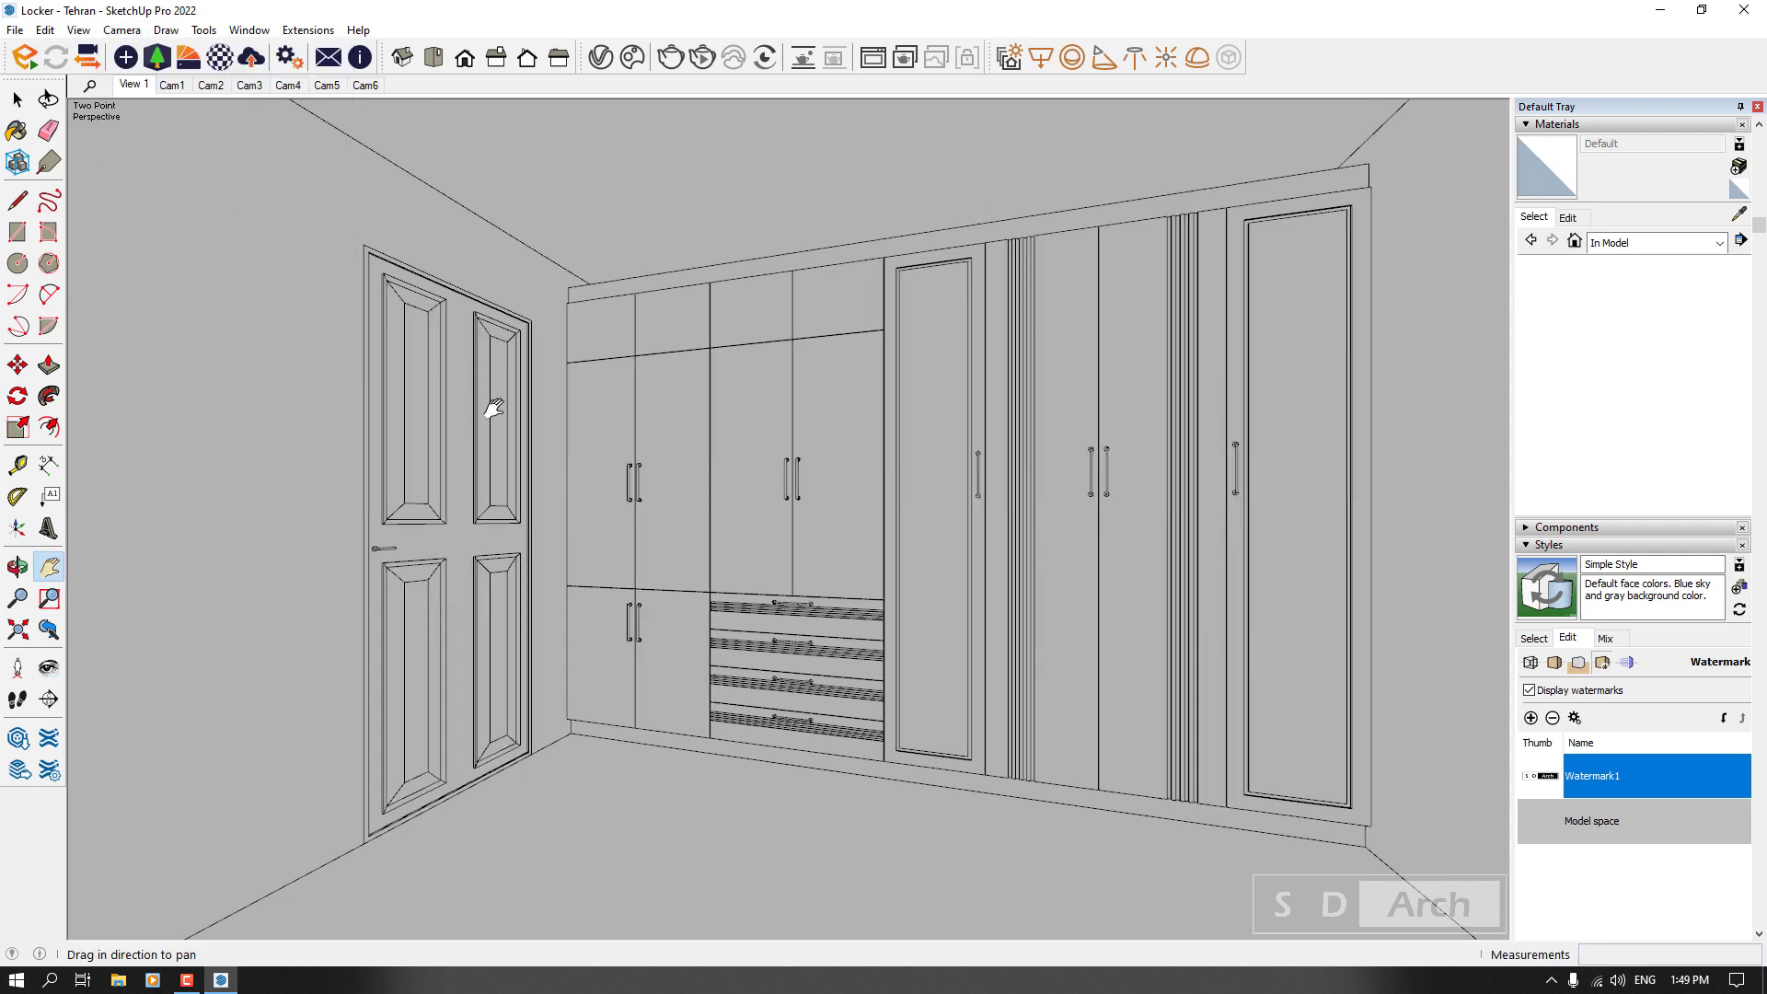
Step: Show the style's modeling settings, collapse the materials section, and update Simple Style with the changes
{"action": "left_click", "coordinate": [1623, 664]}
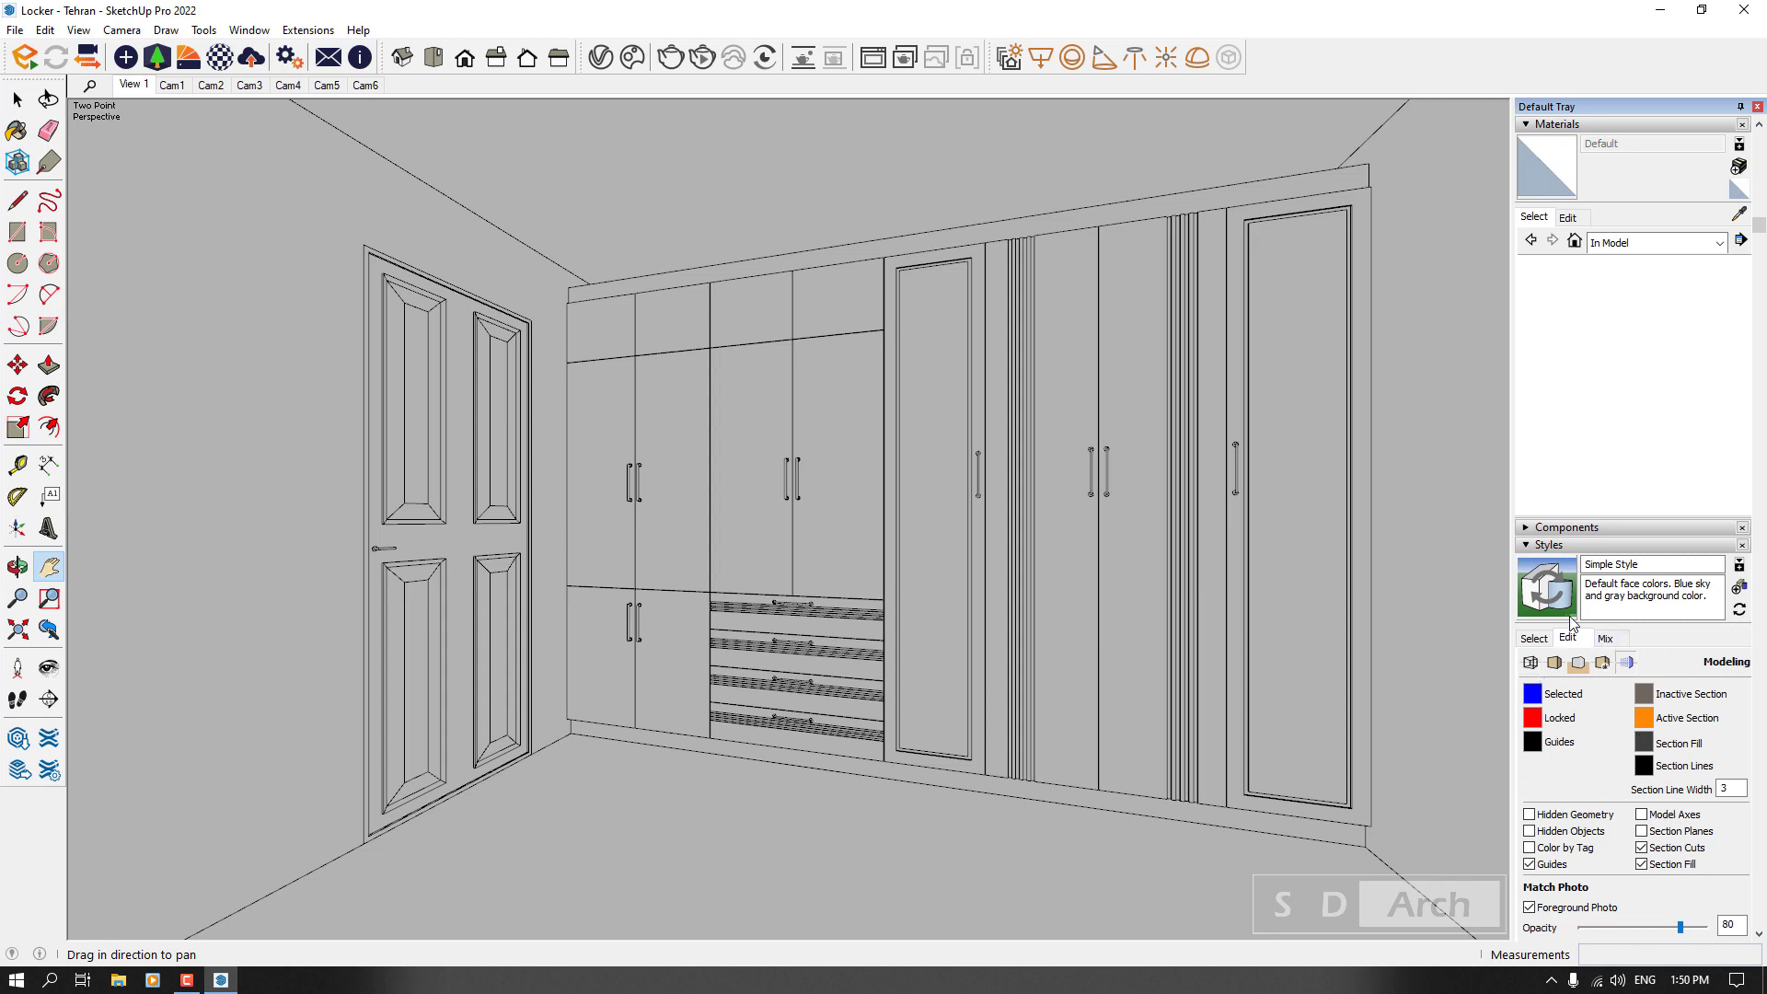
{"action": "left_click", "coordinate": [1541, 126]}
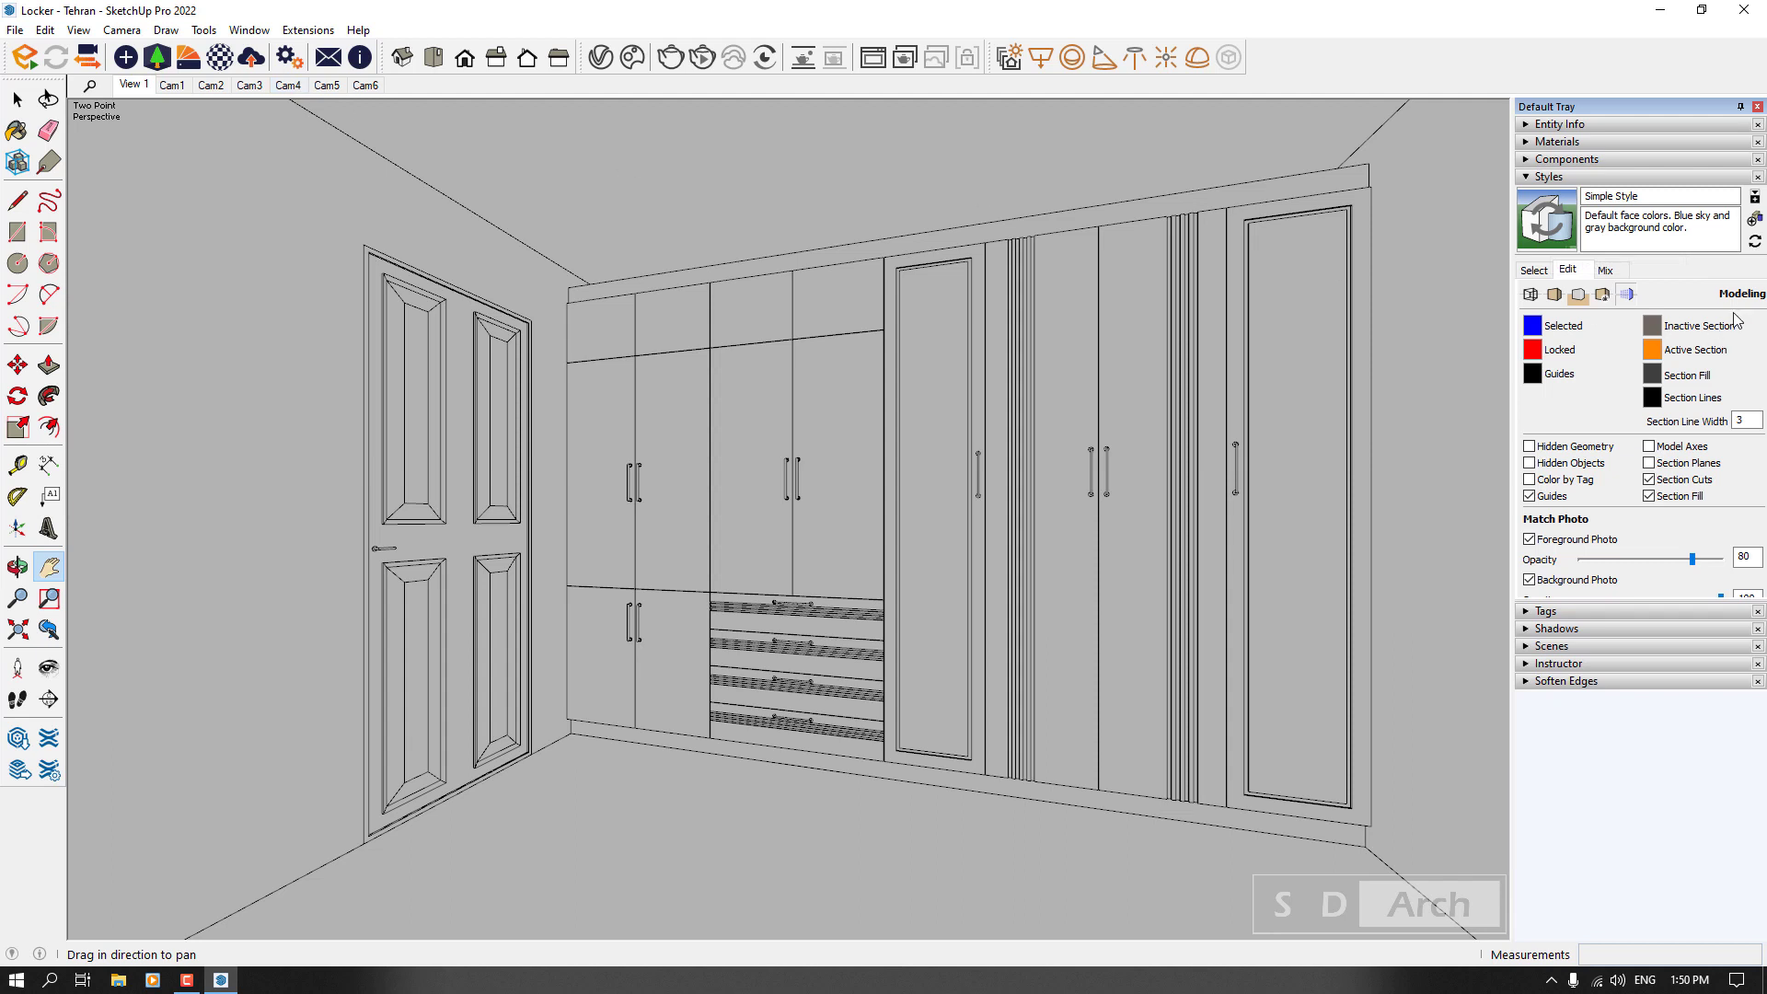
{"action": "left_click", "coordinate": [1749, 243]}
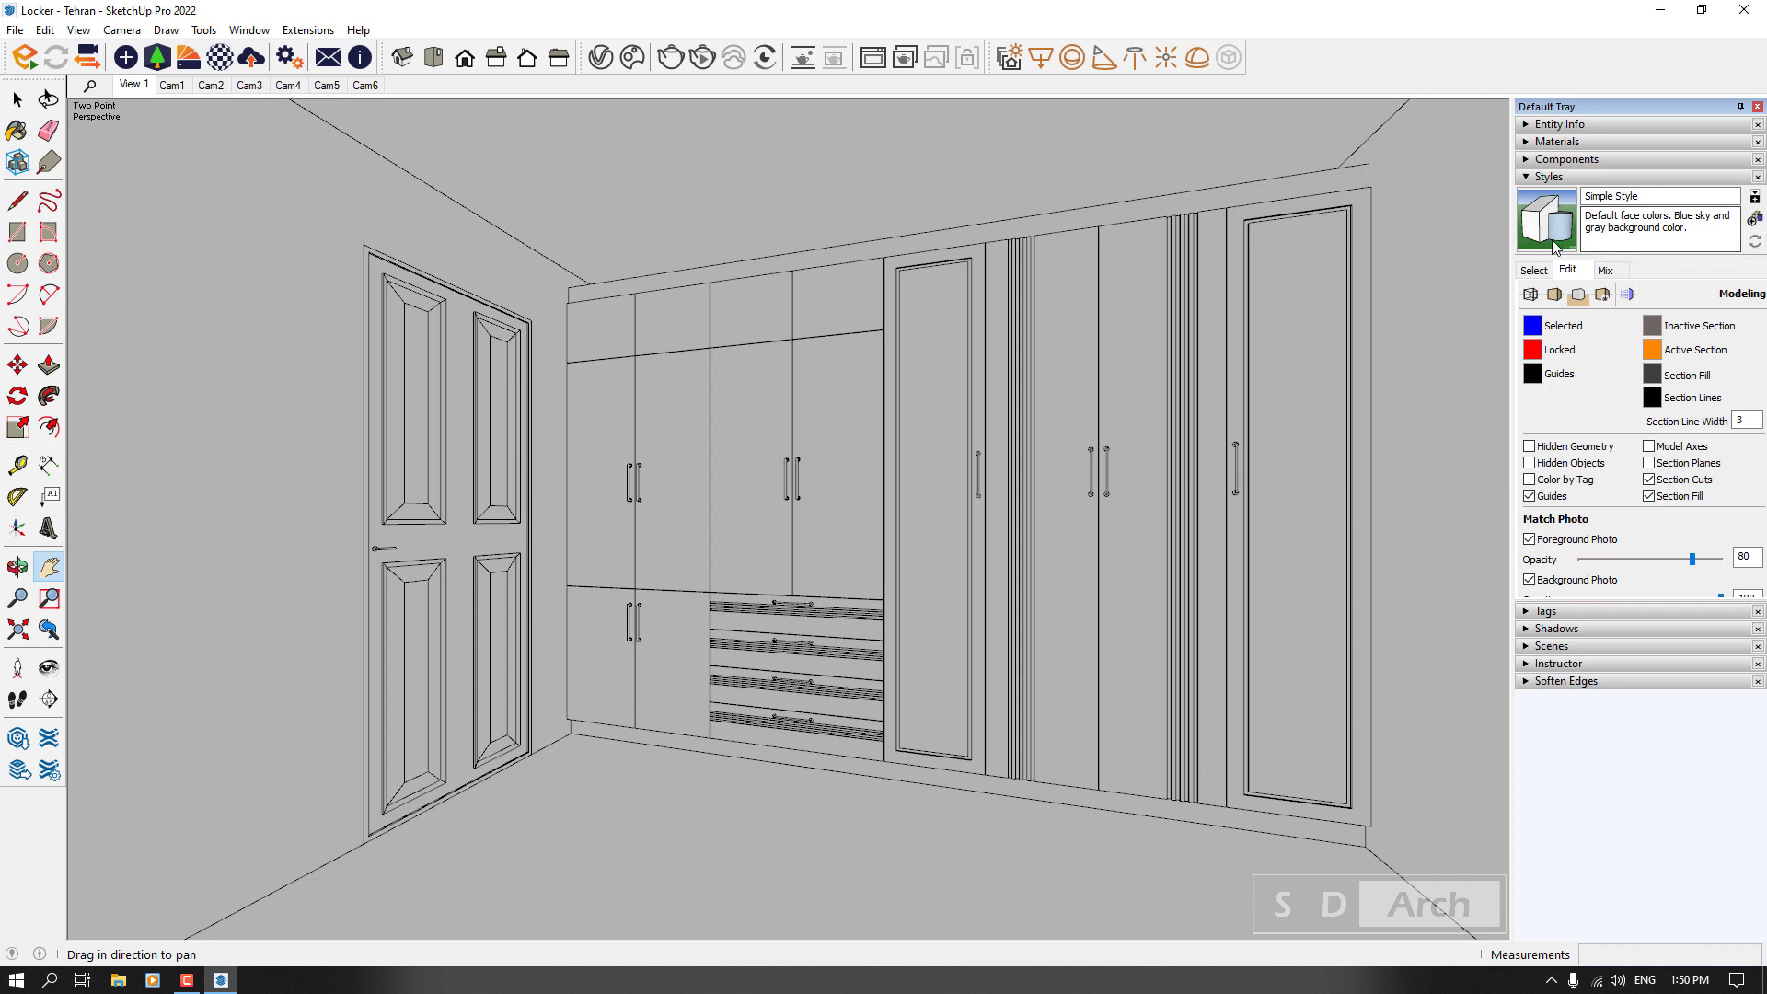
Step: Update the View 1 scene with the current view and style, and check it by switching to Cam1 and back
{"action": "right_click", "coordinate": [143, 83]}
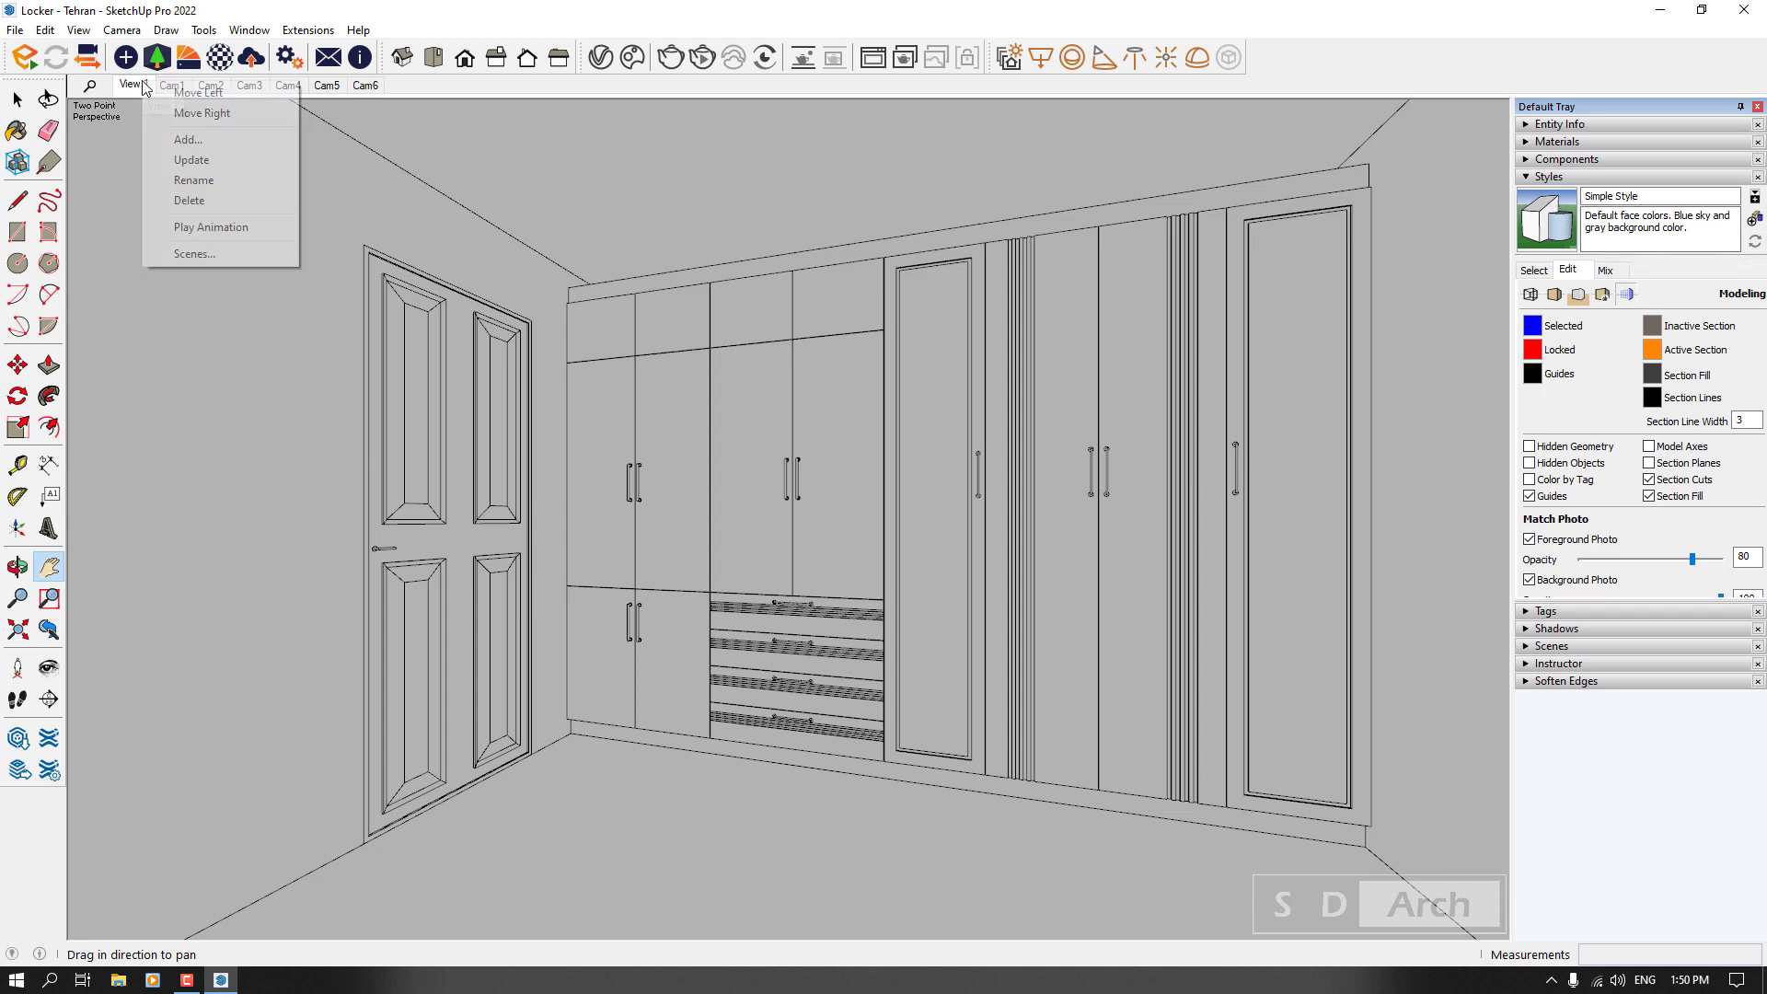
{"action": "left_click", "coordinate": [189, 159]}
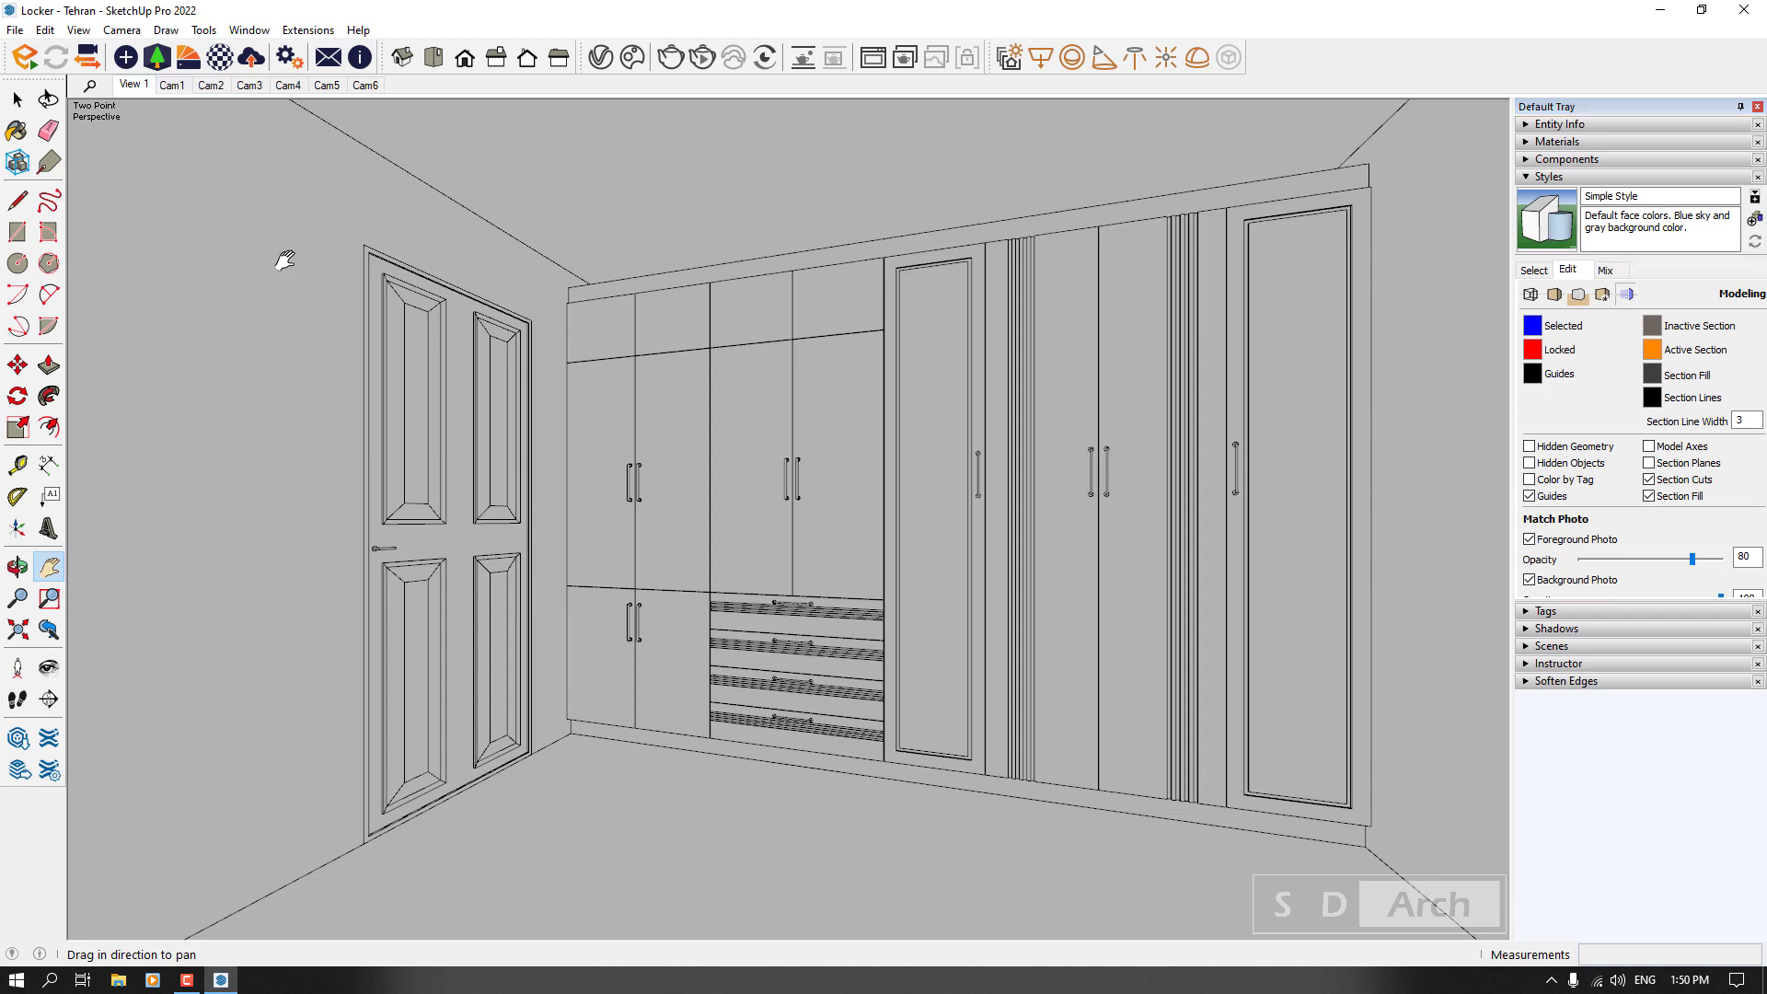
{"action": "left_click", "coordinate": [190, 85]}
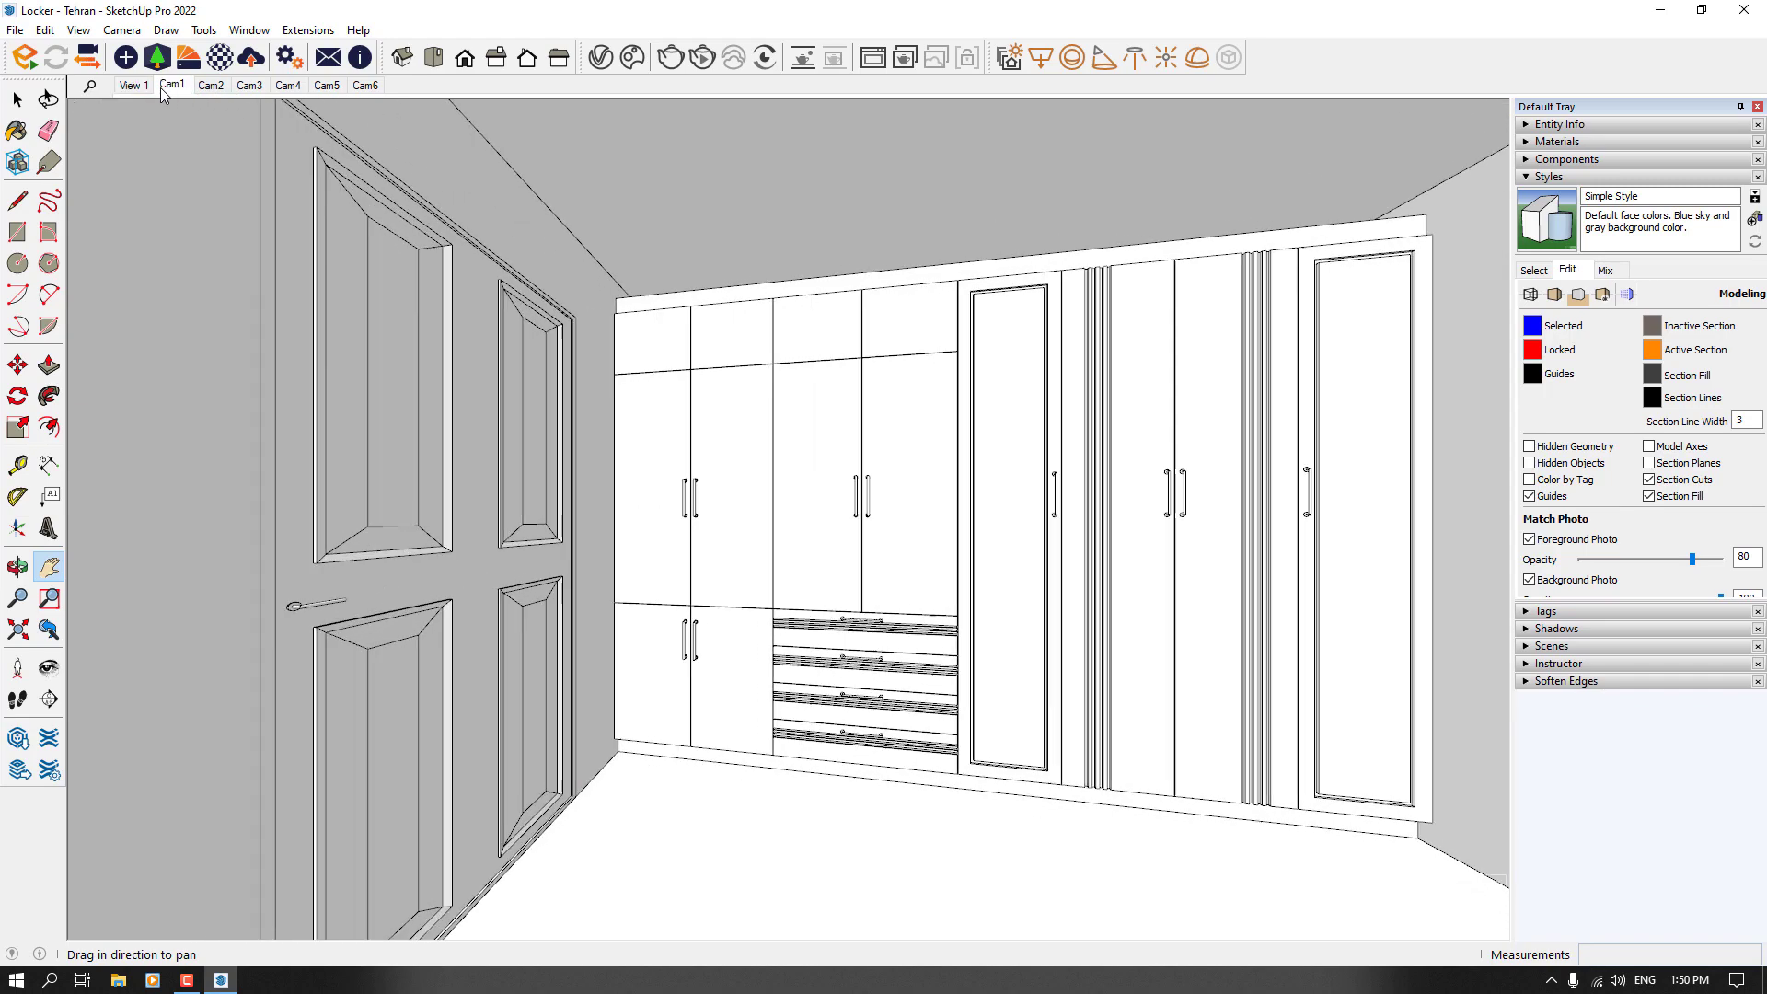
{"action": "left_click", "coordinate": [147, 88]}
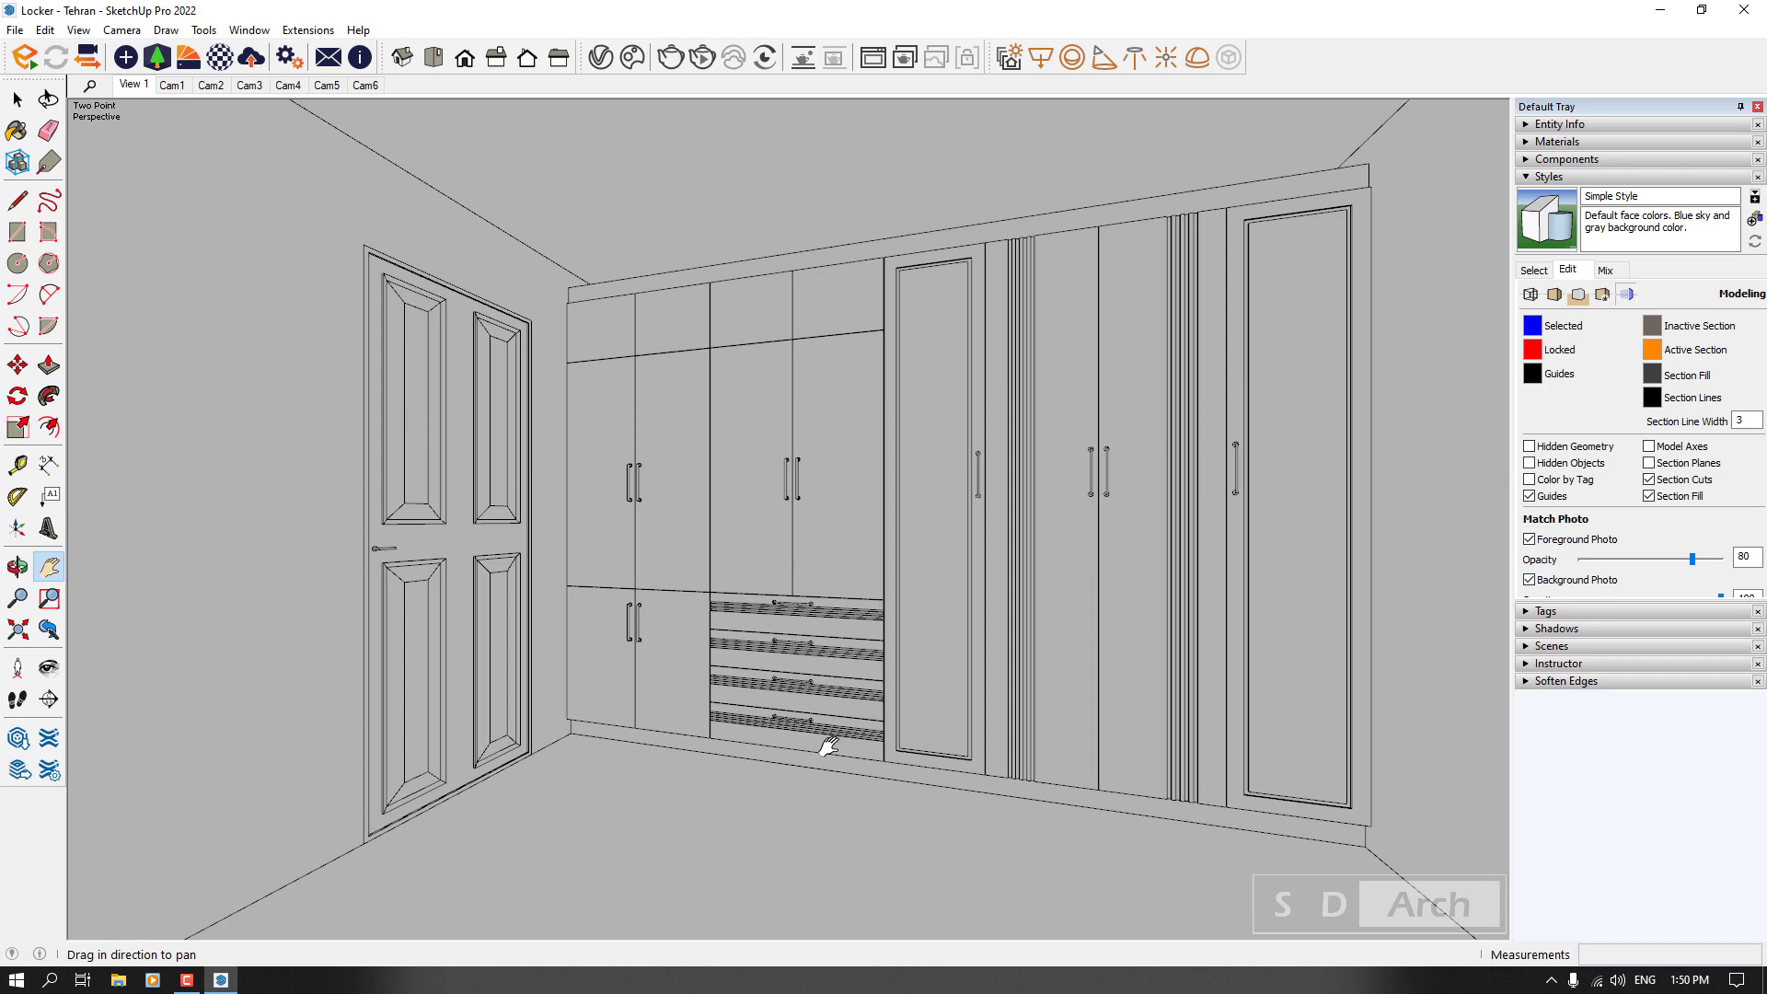
Step: Collapse the style settings, close the Default Tray, and return to the Select tool
{"action": "left_click", "coordinate": [1619, 177]}
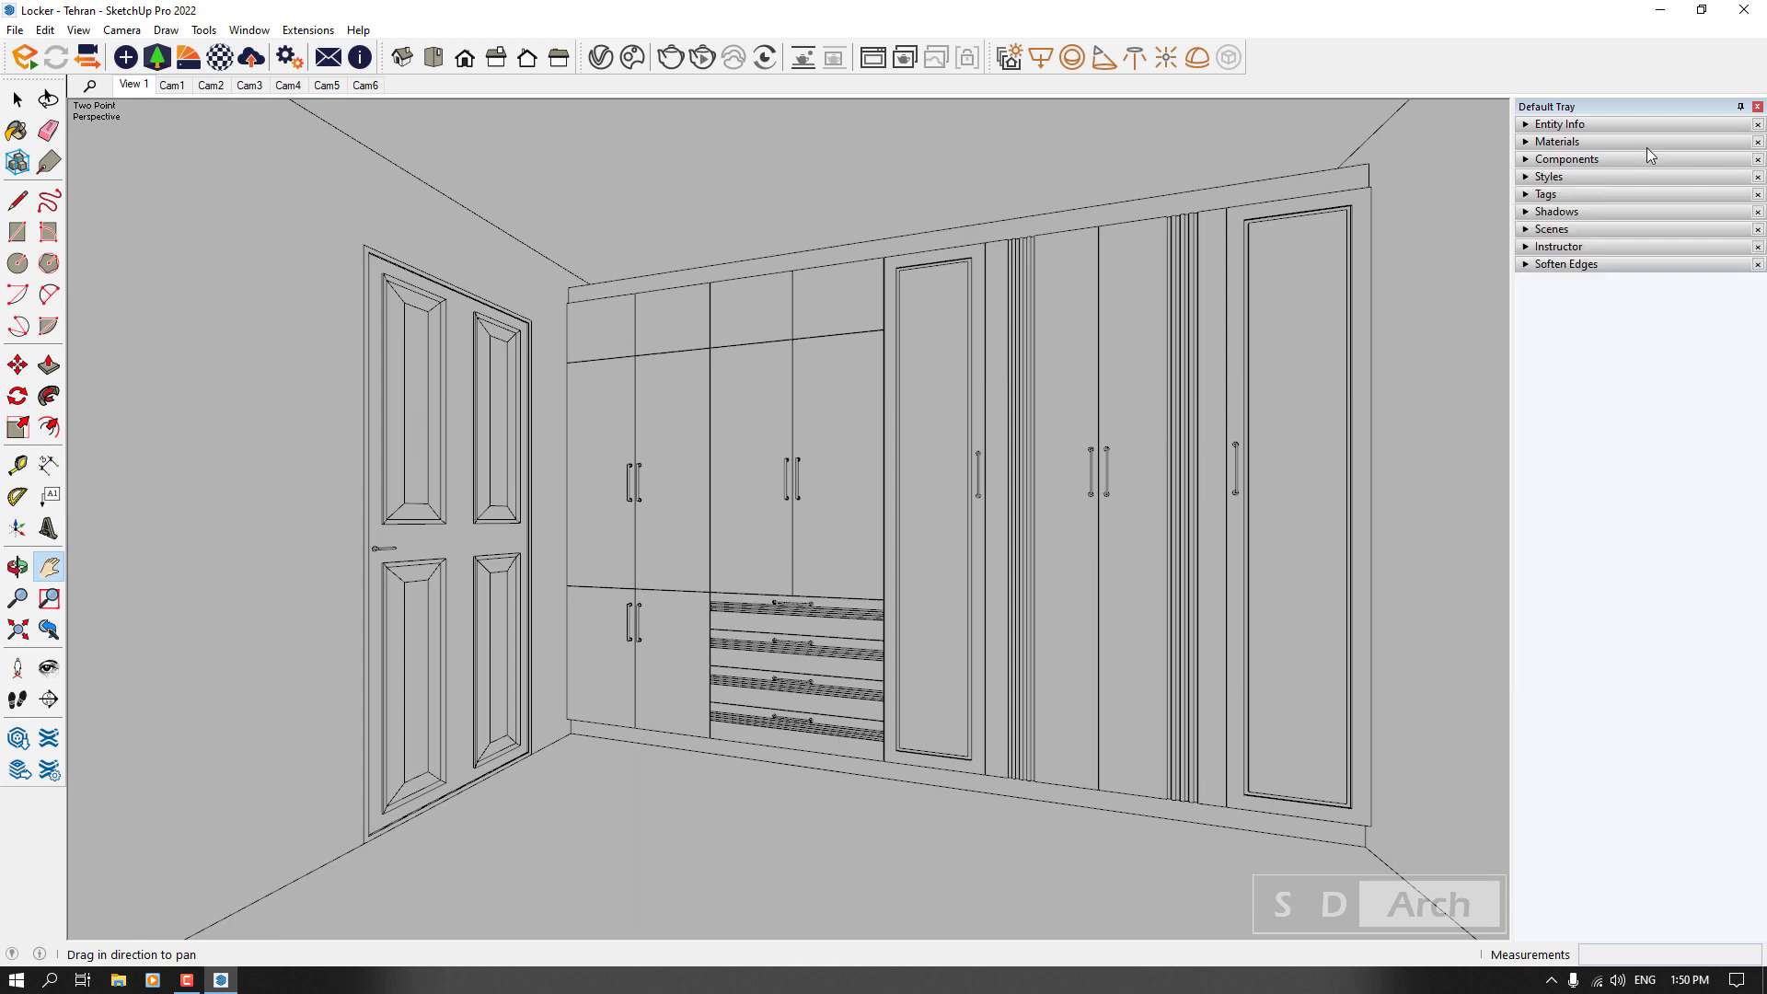
{"action": "left_click", "coordinate": [1757, 107]}
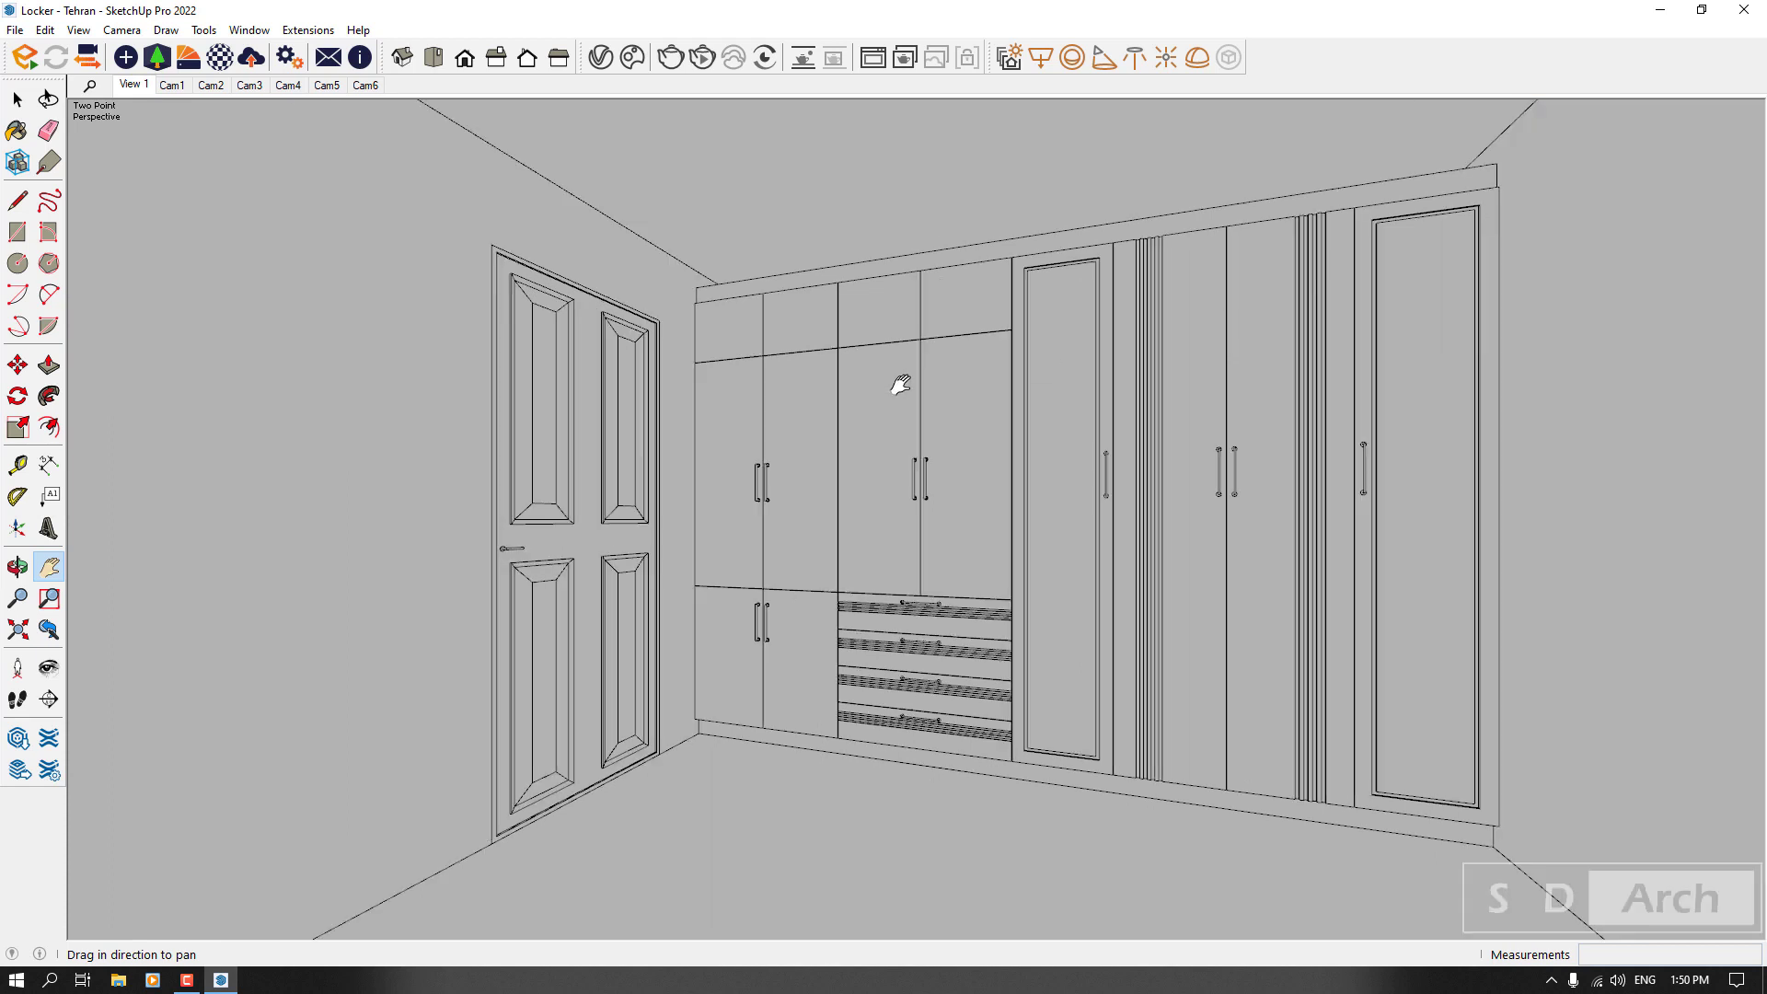
{"action": "left_click", "coordinate": [17, 100]}
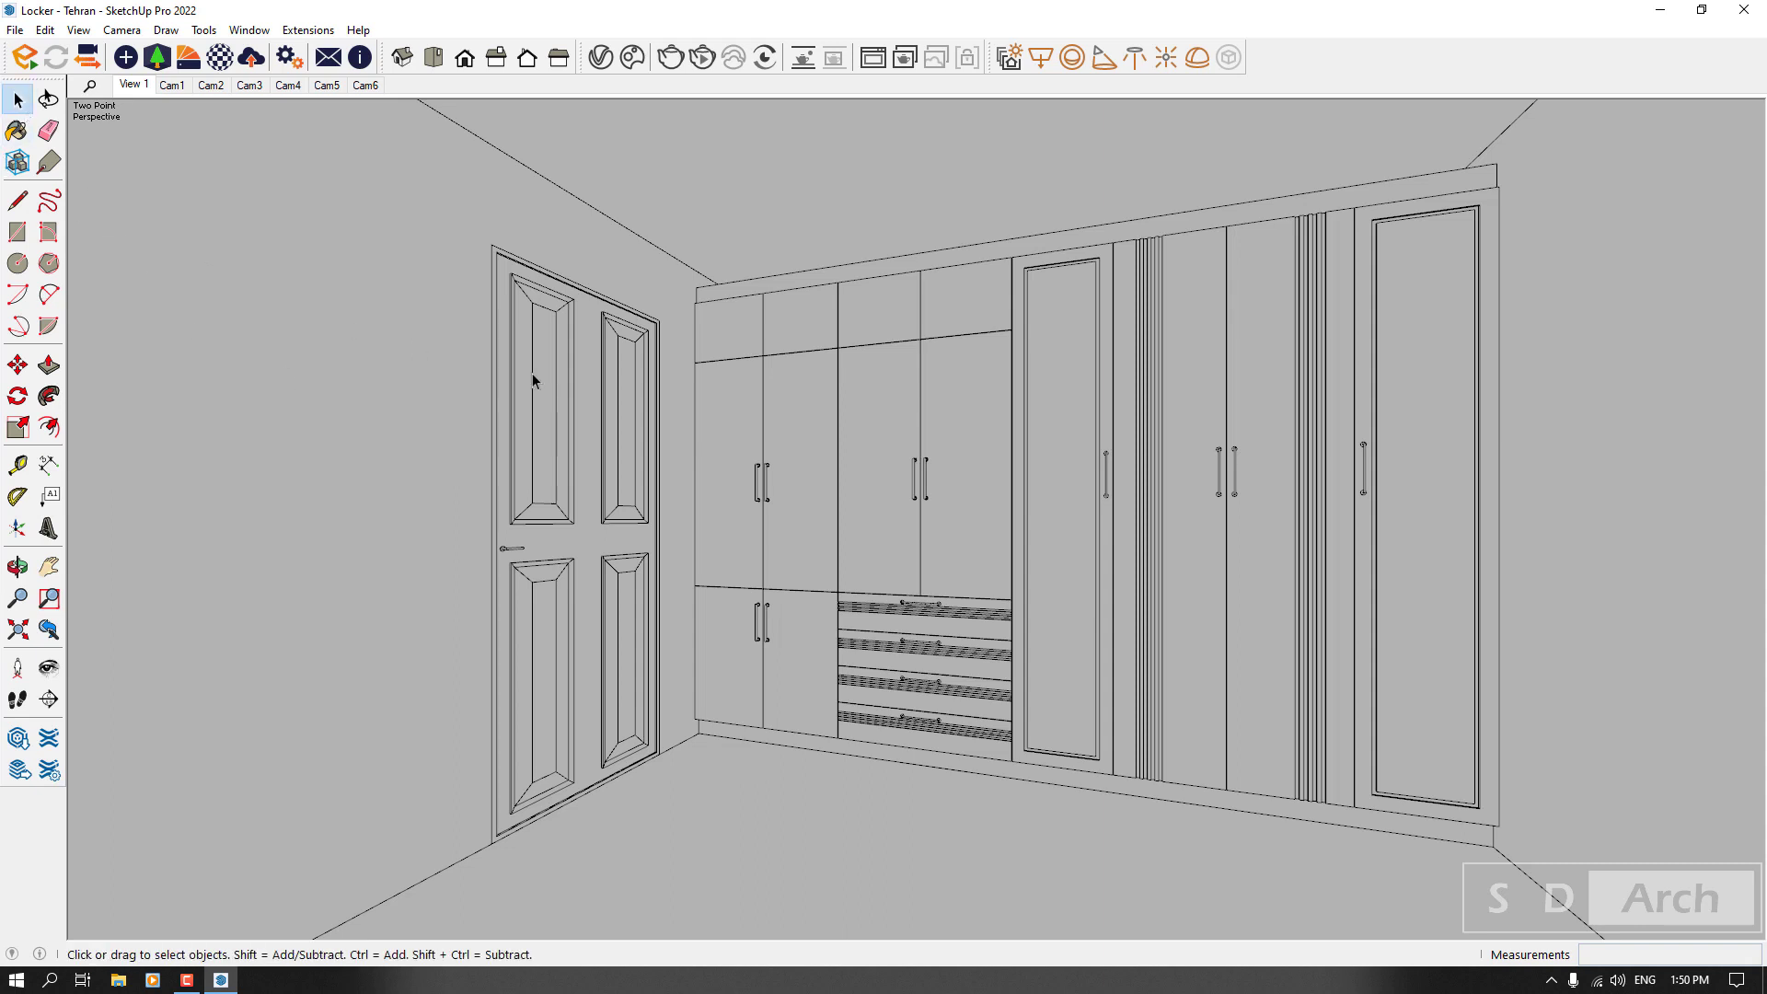